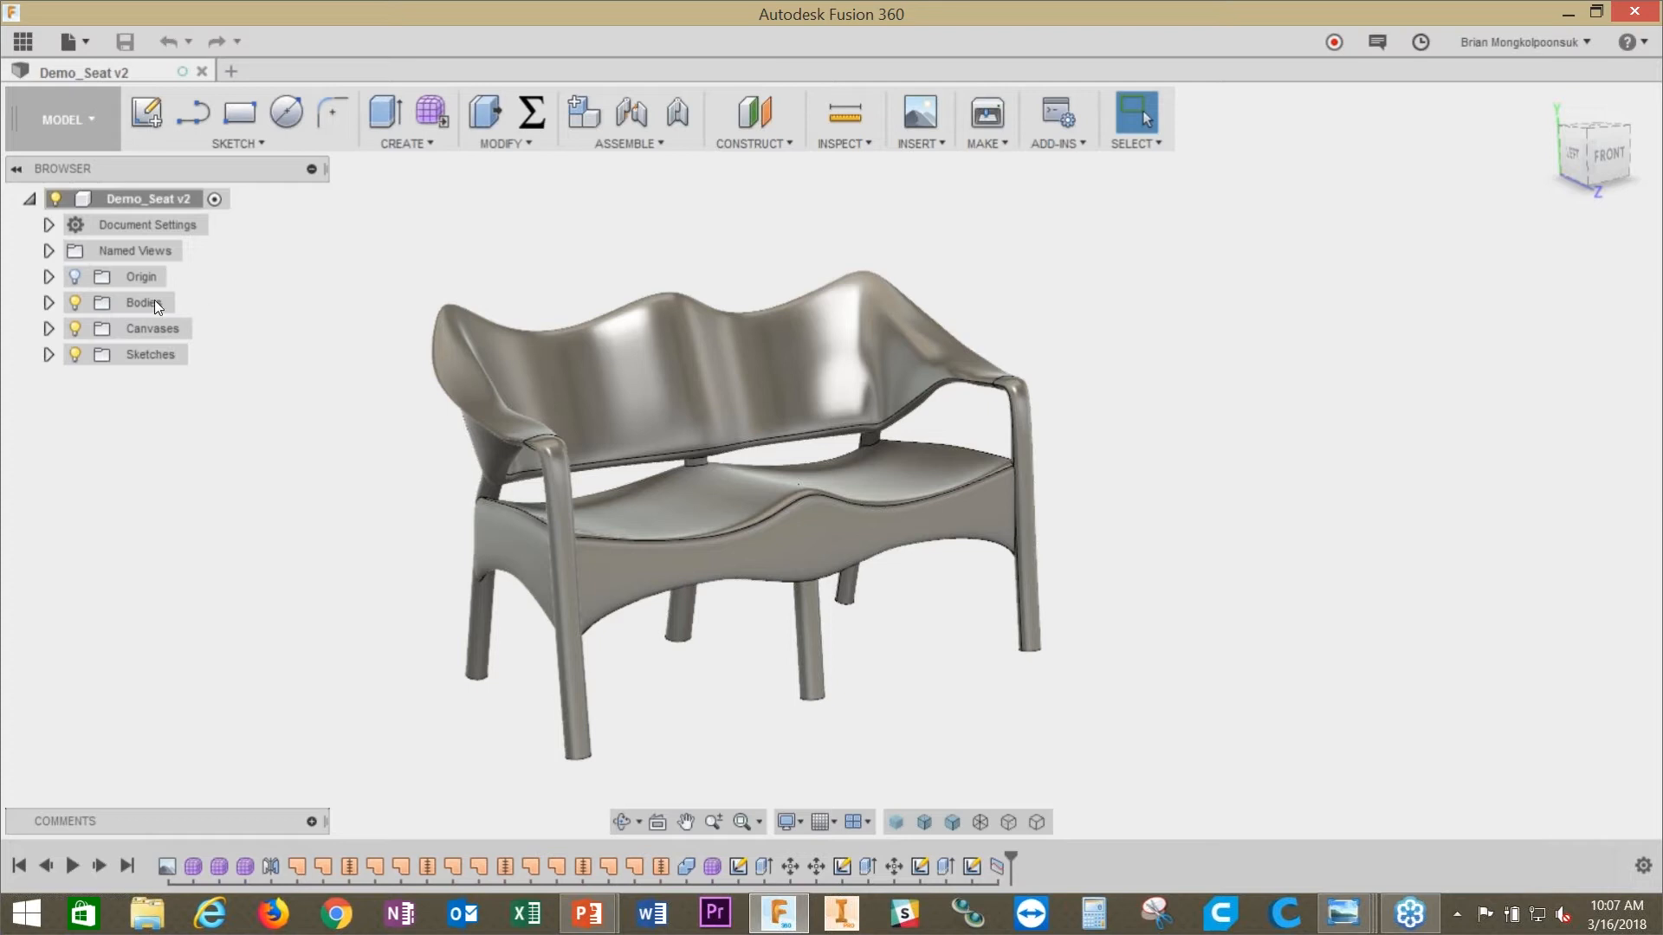
Step: List the design's bodies and view the material and appearance commands available for Body6
left_click(47, 302)
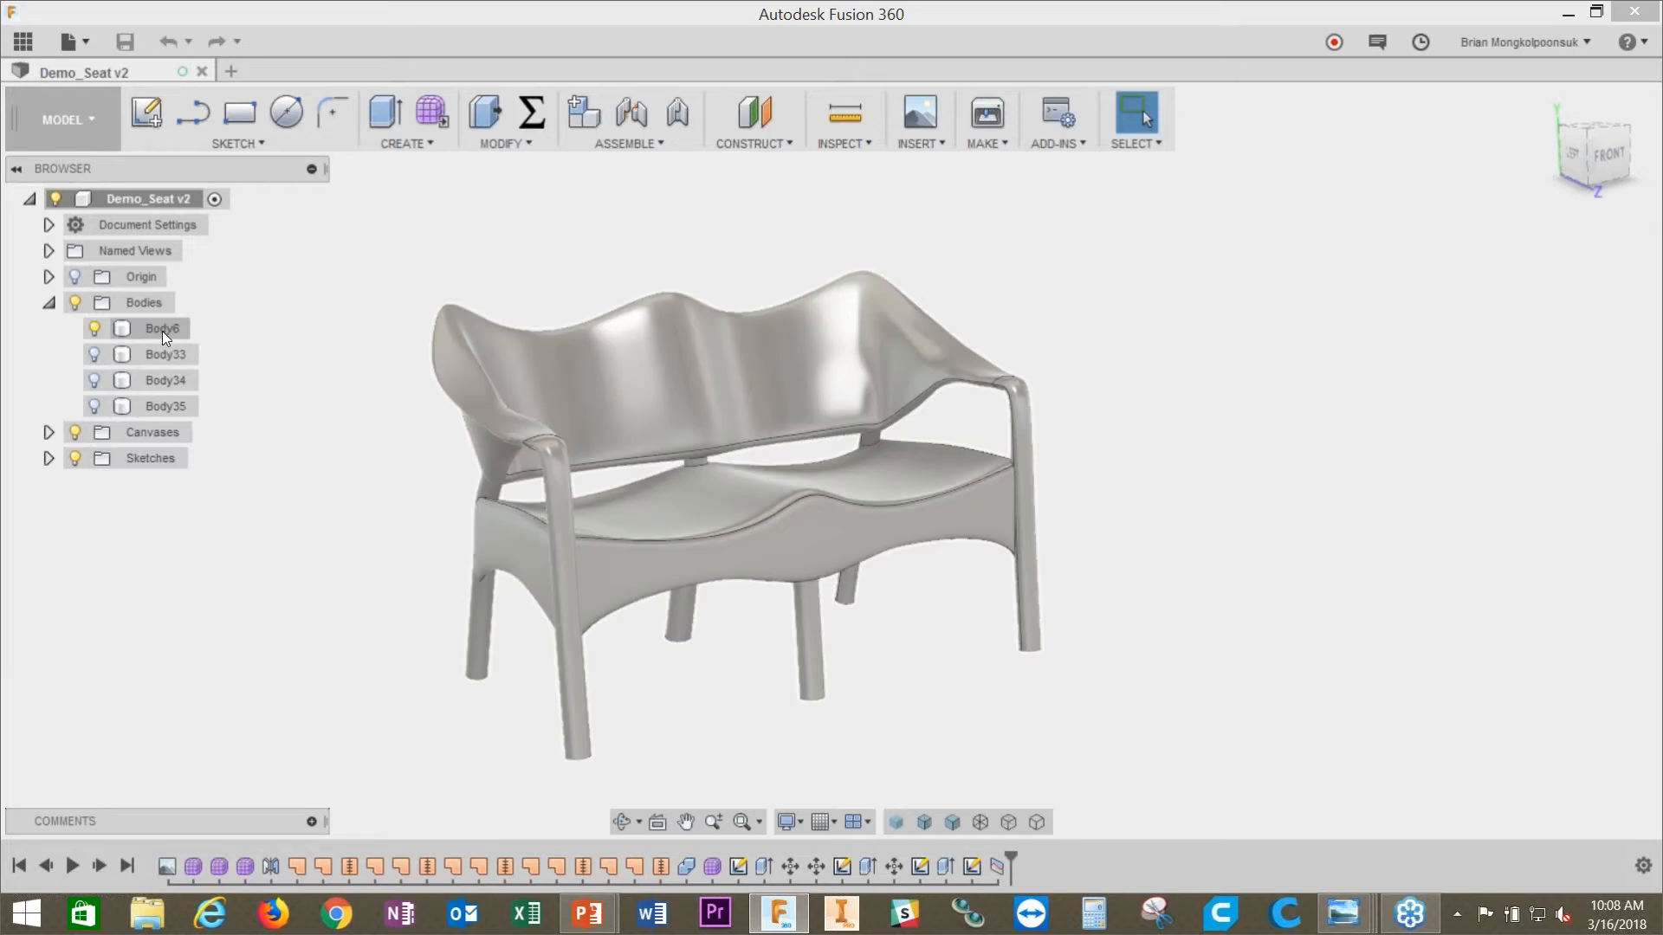
right_click(163, 331)
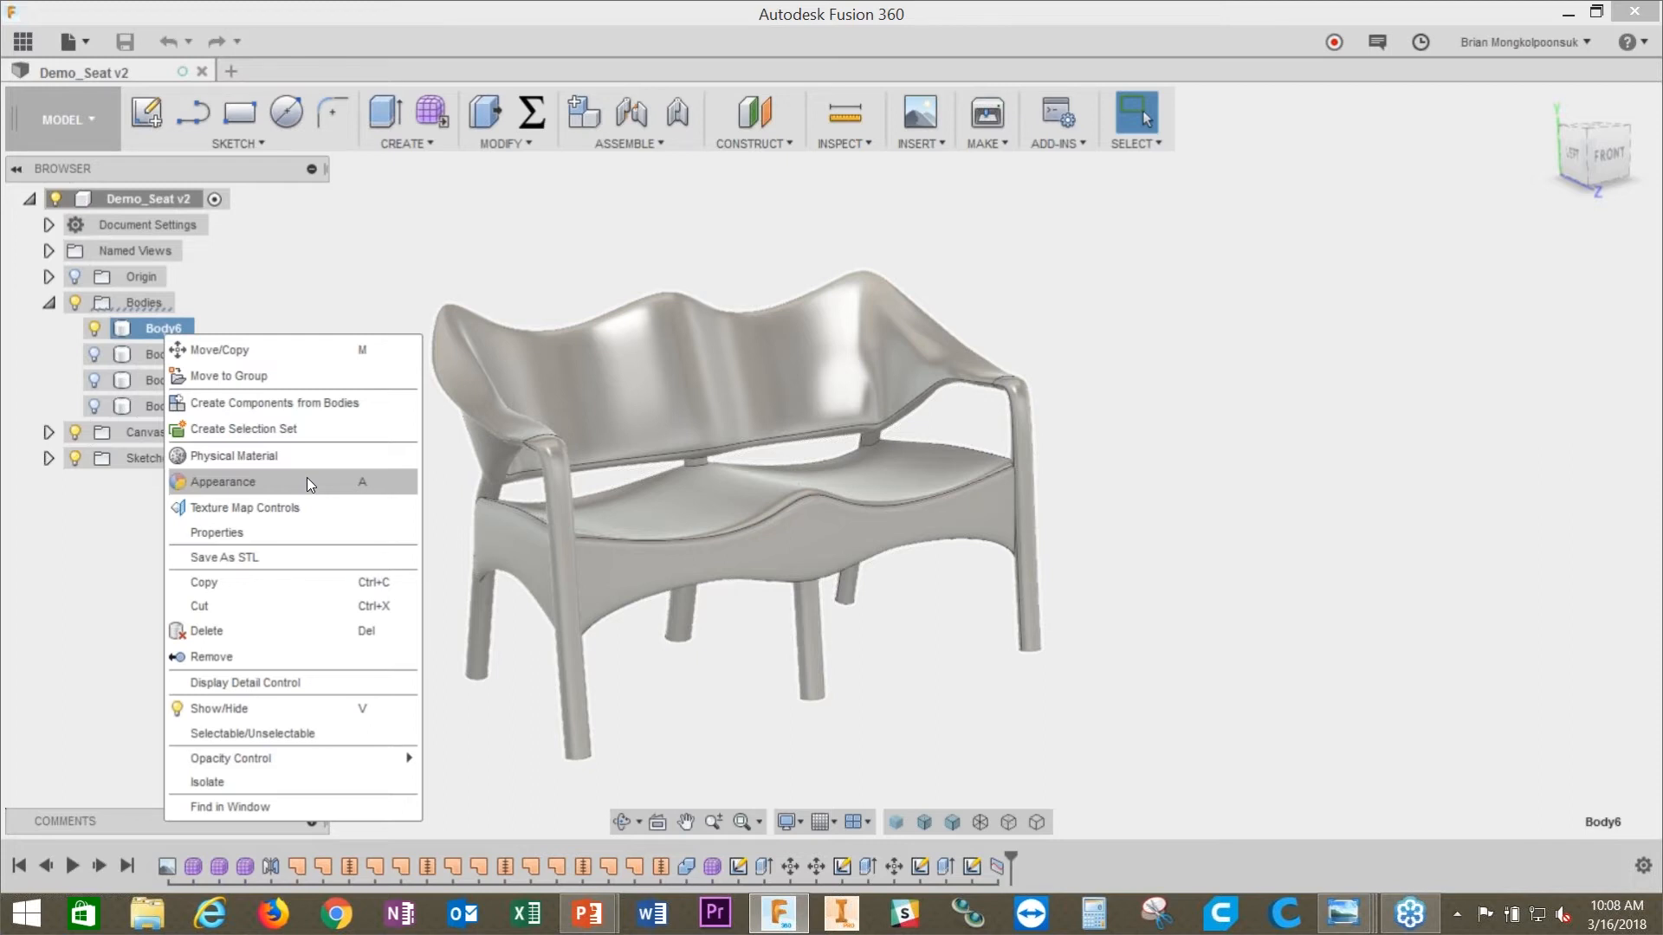
left_click(422, 234)
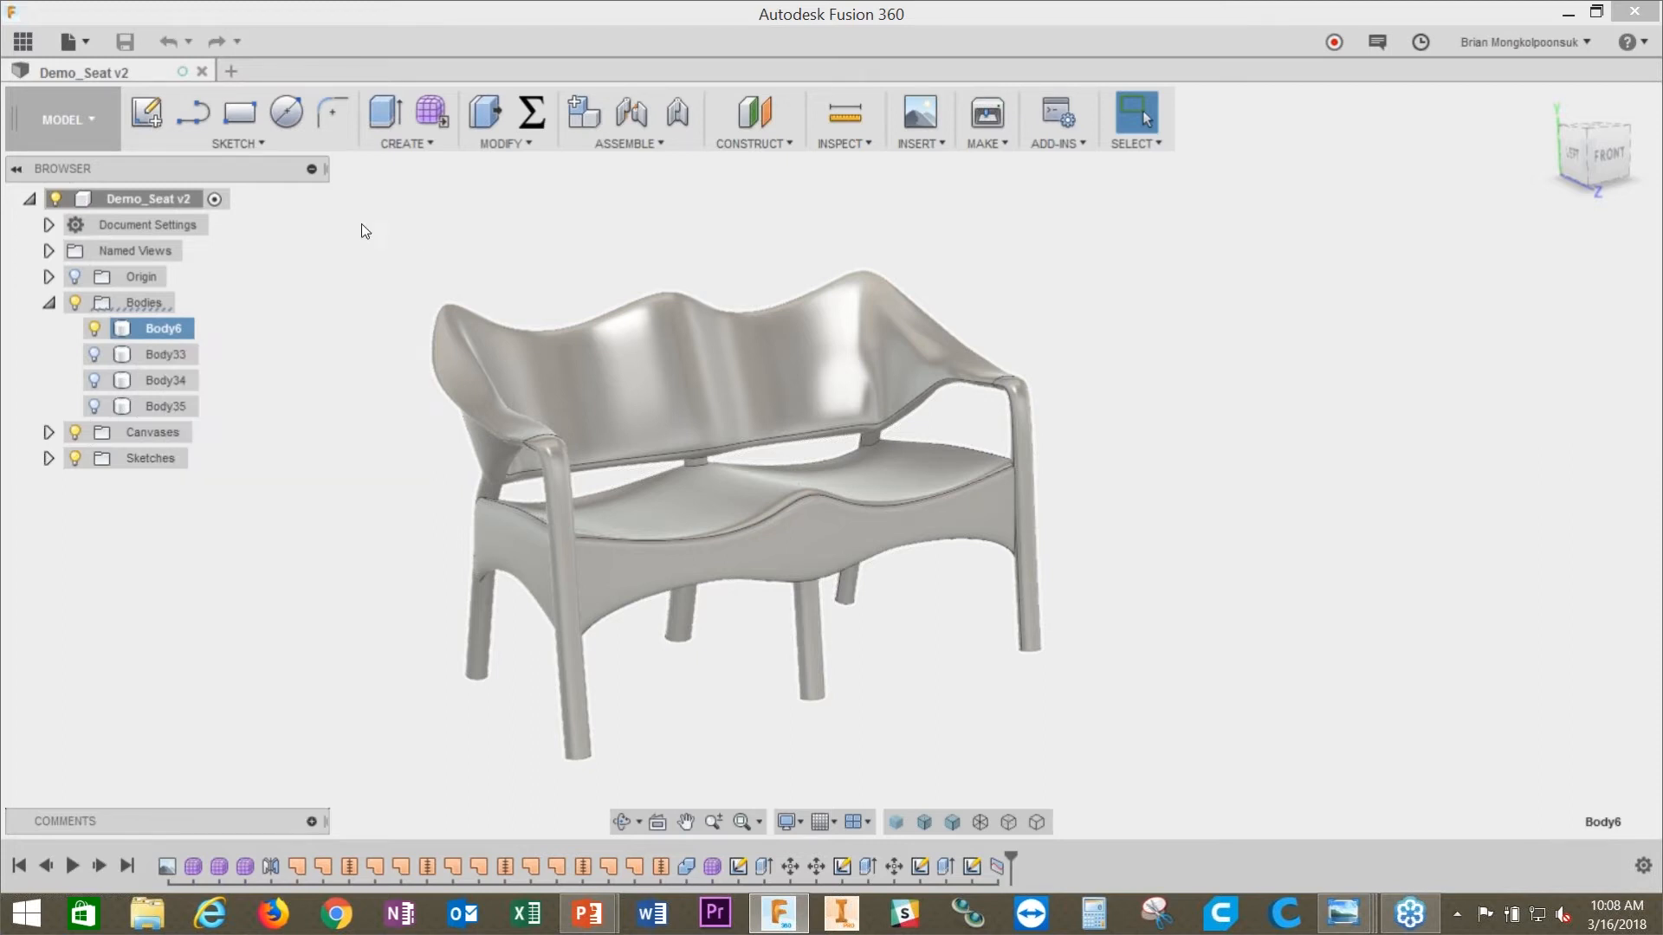
Step: Switch to the Render workspace and open the Appearance settings, placed clear of the bench
left_click(70, 128)
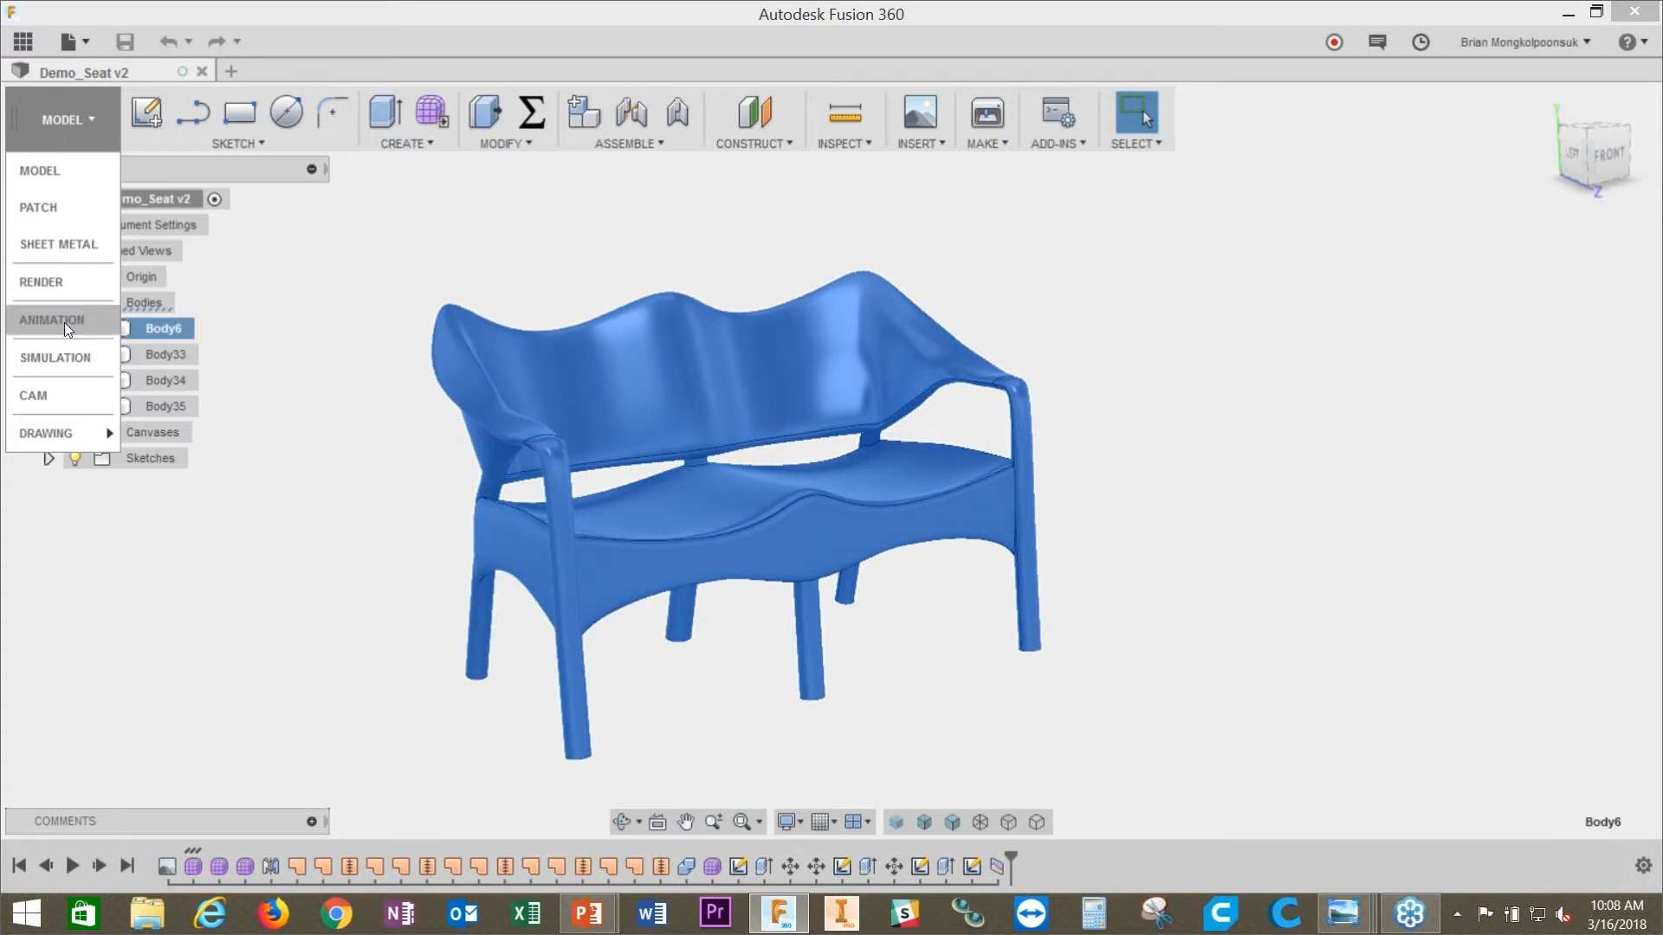
left_click(66, 289)
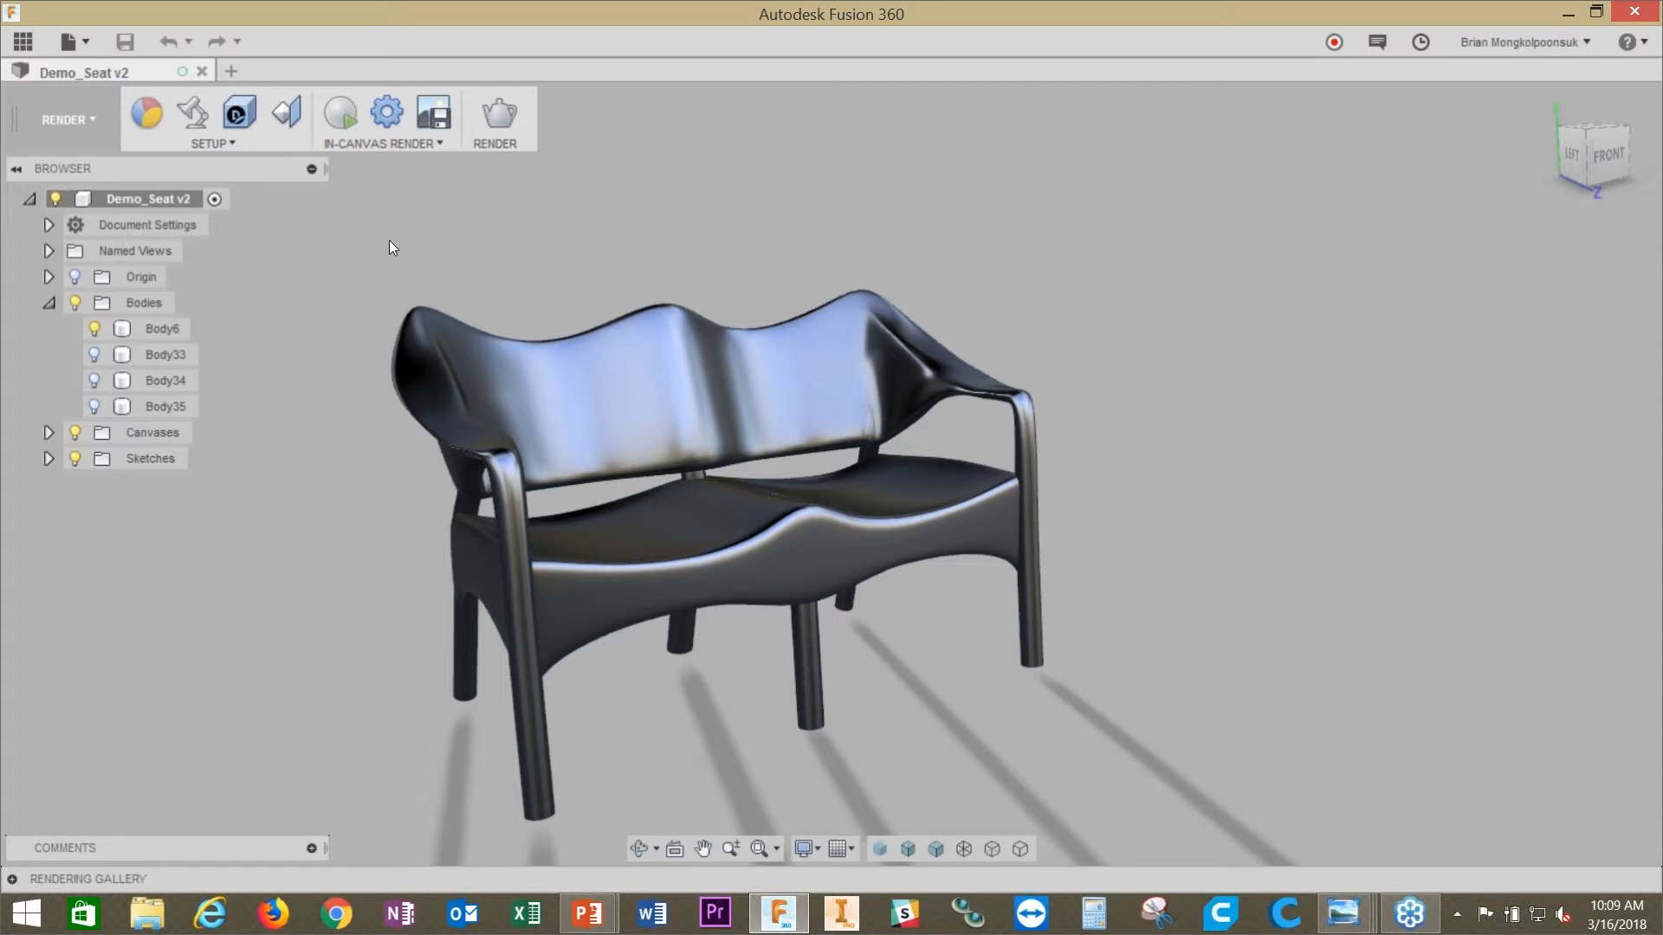
left_click(154, 116)
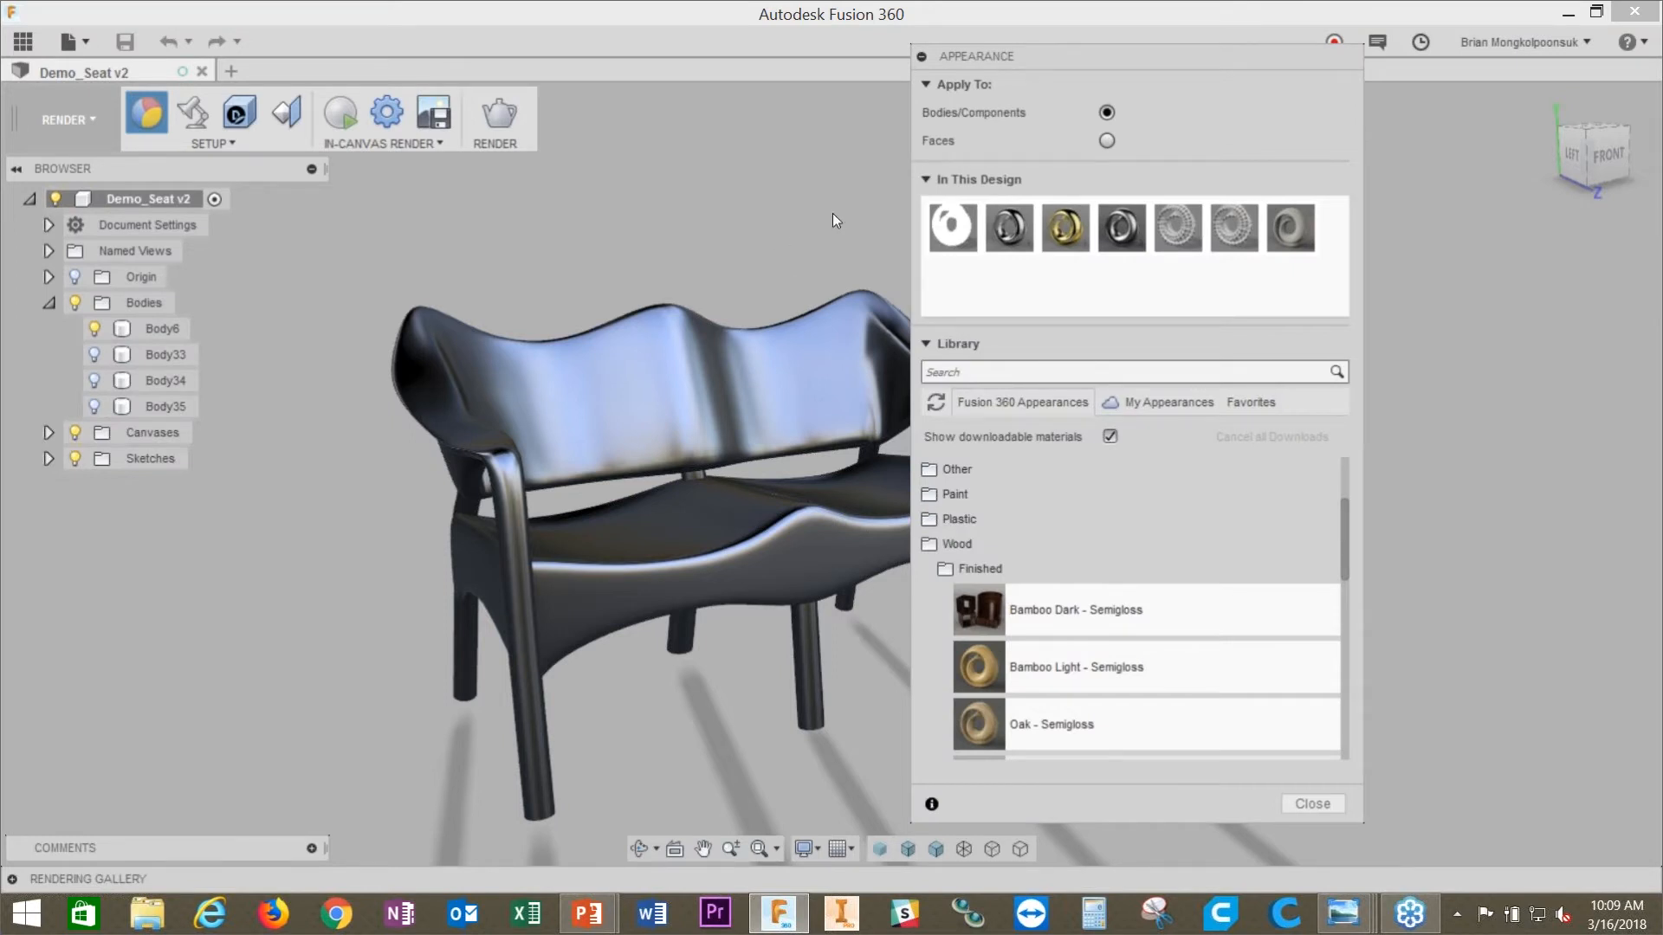
left_click_drag(1187, 50, 1343, 61)
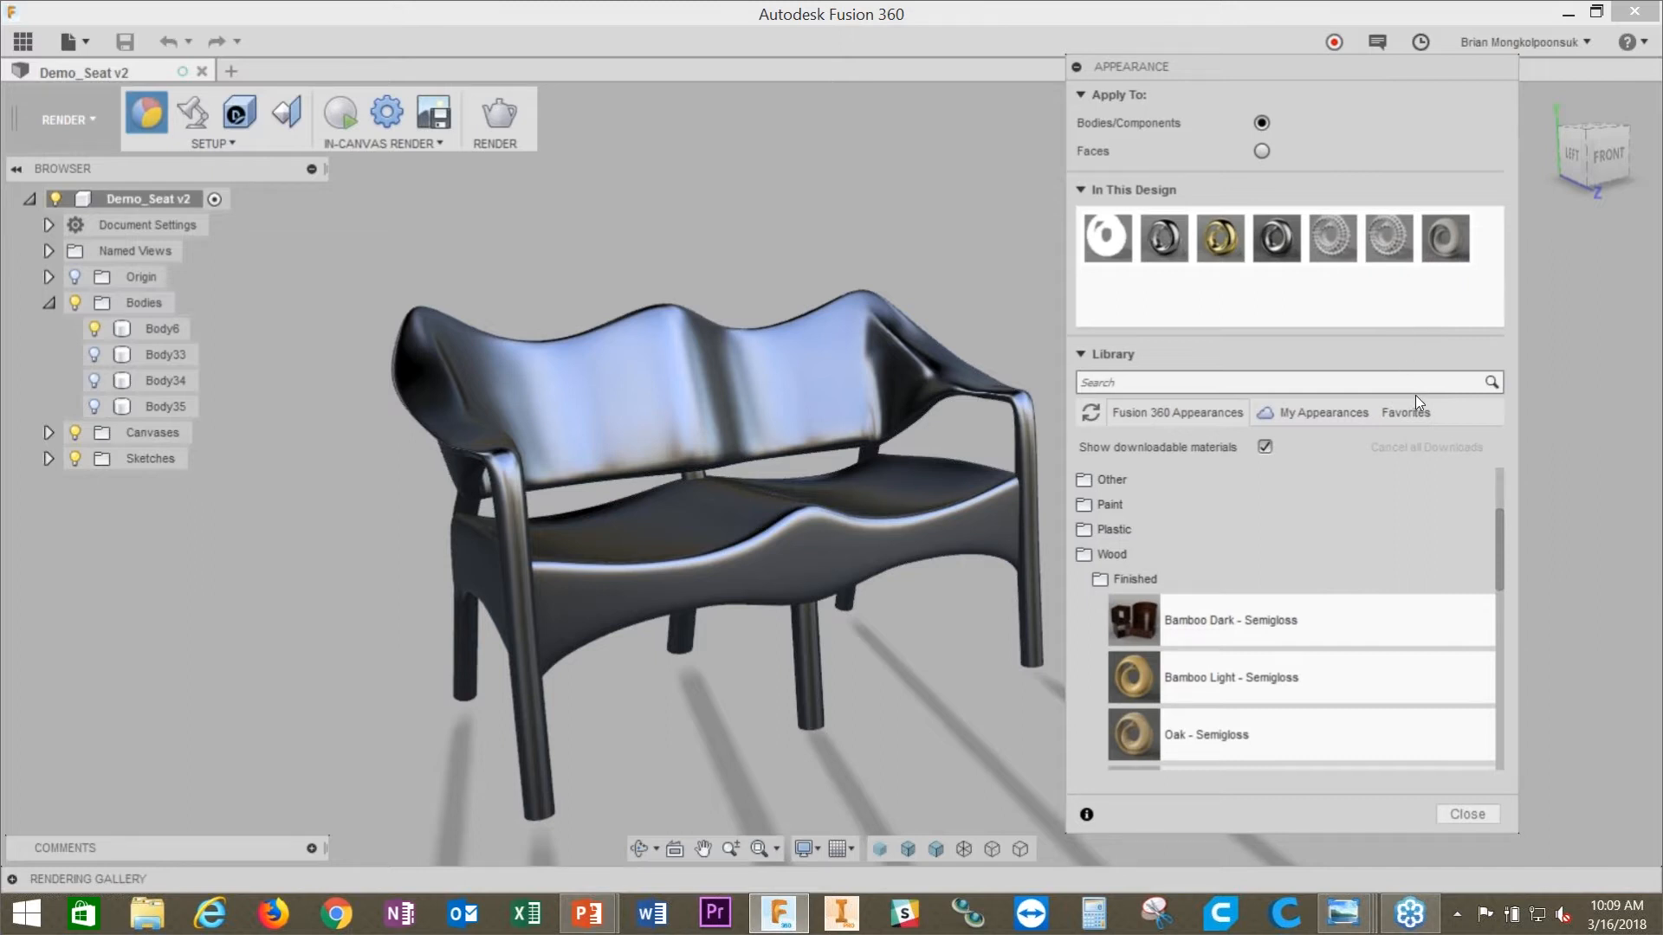
Step: Collapse the Wood appearances in the library and expand the Aluminum appearances under Metal
left_click(1145, 579)
left_click(1093, 627)
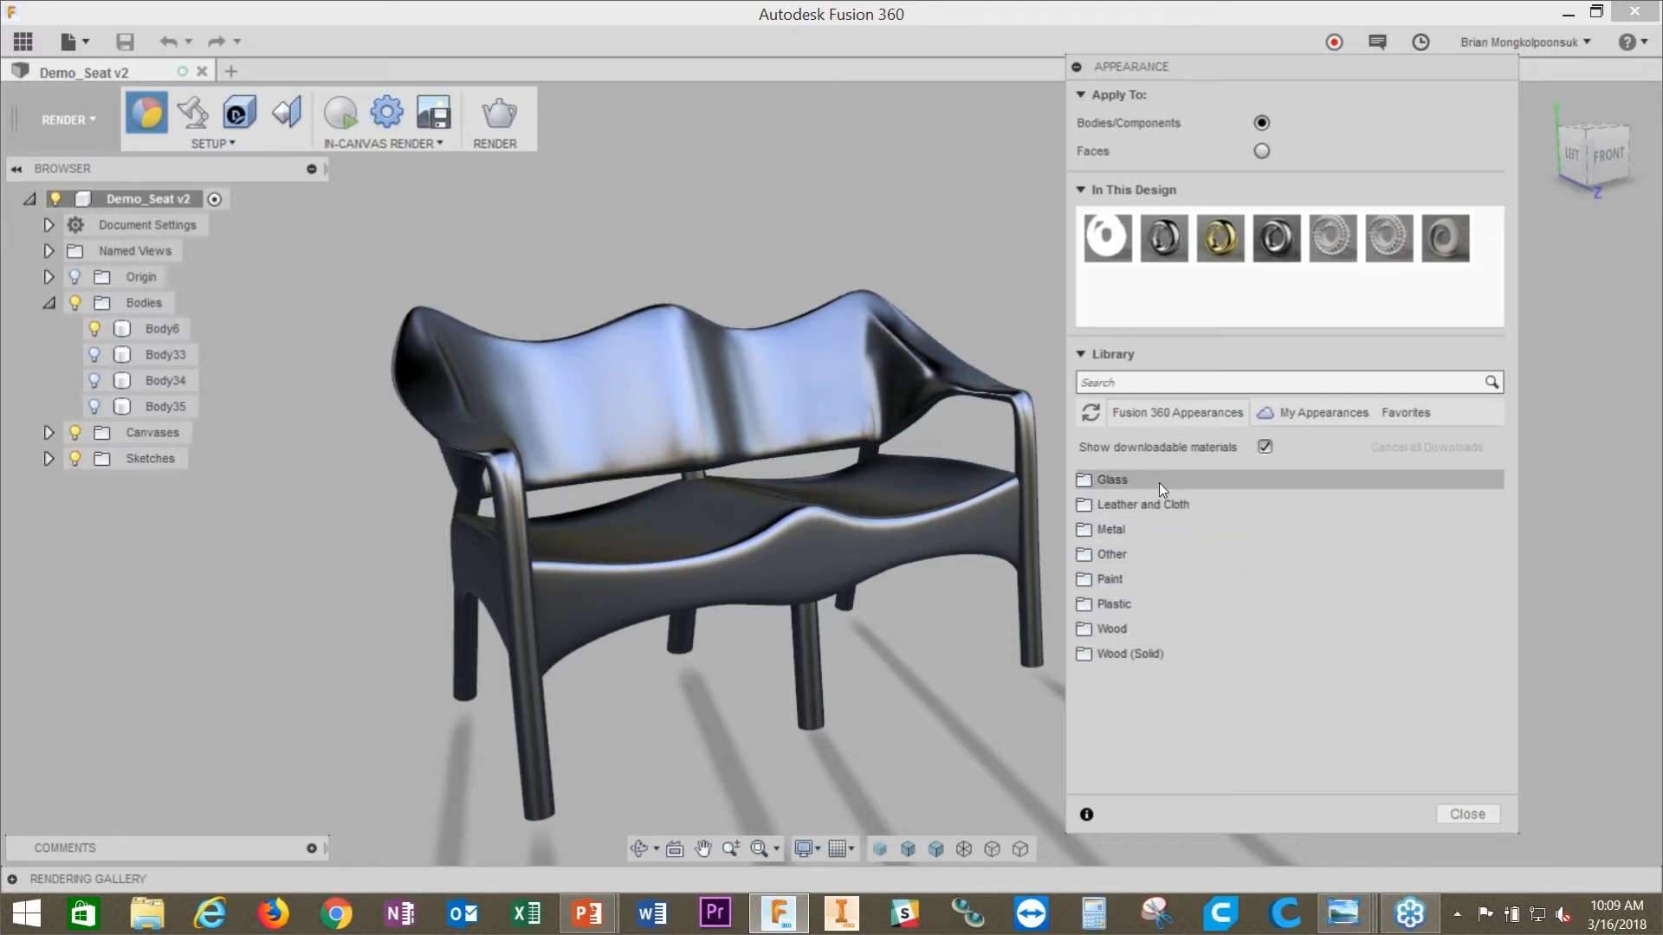
left_click(1165, 530)
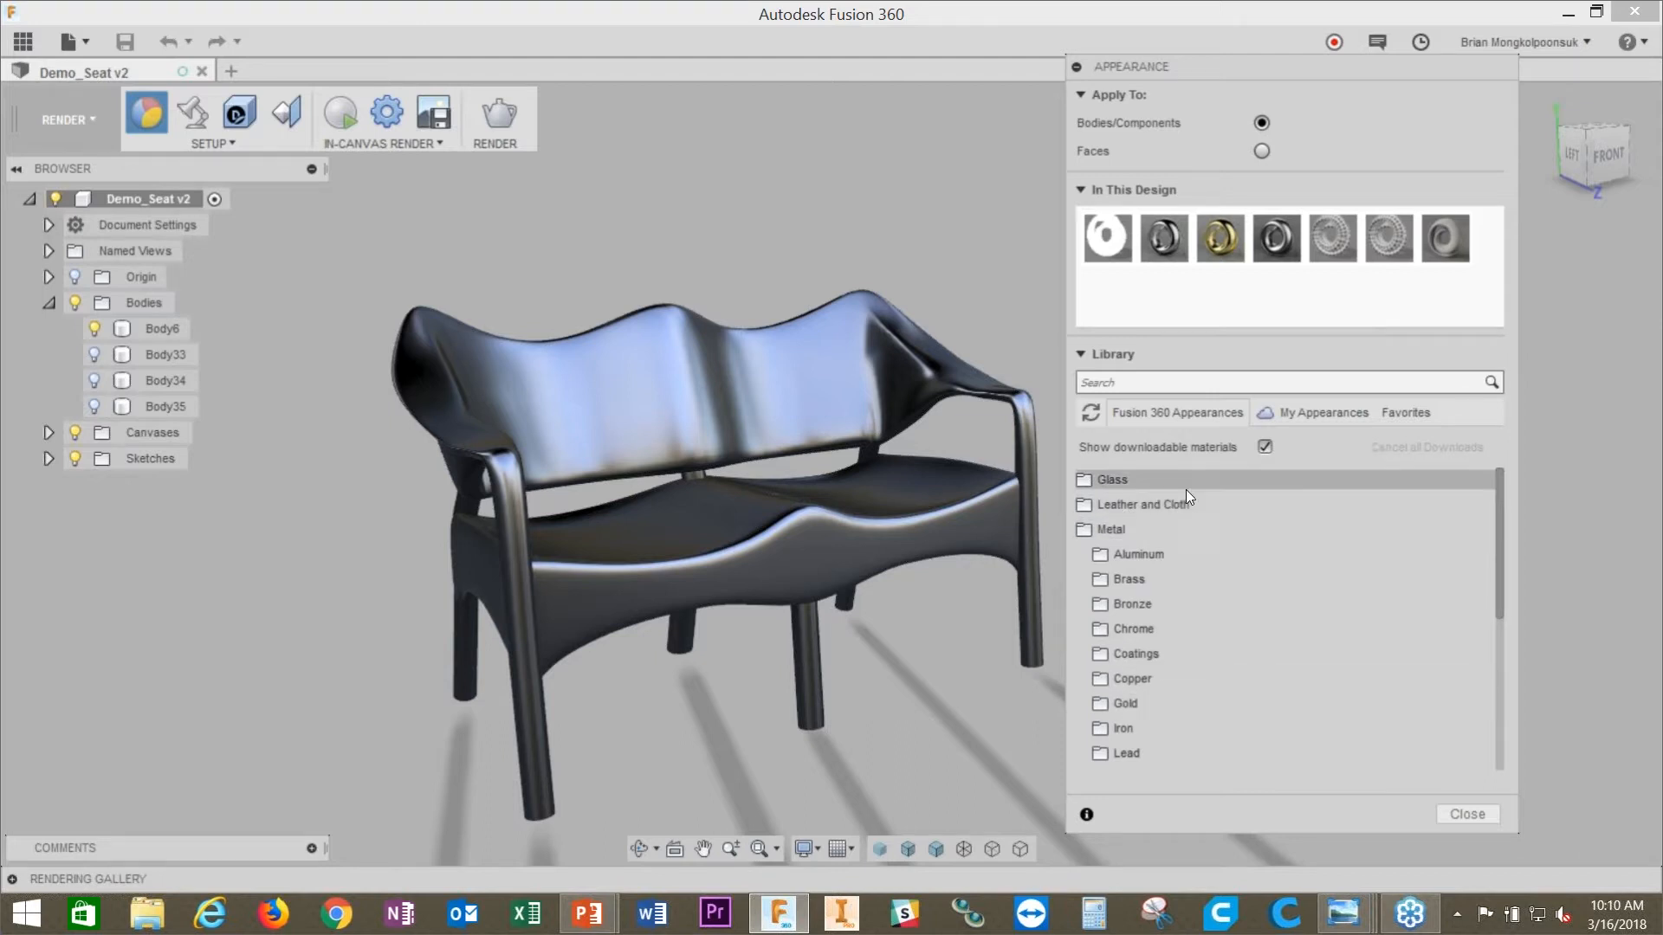
left_click(1092, 529)
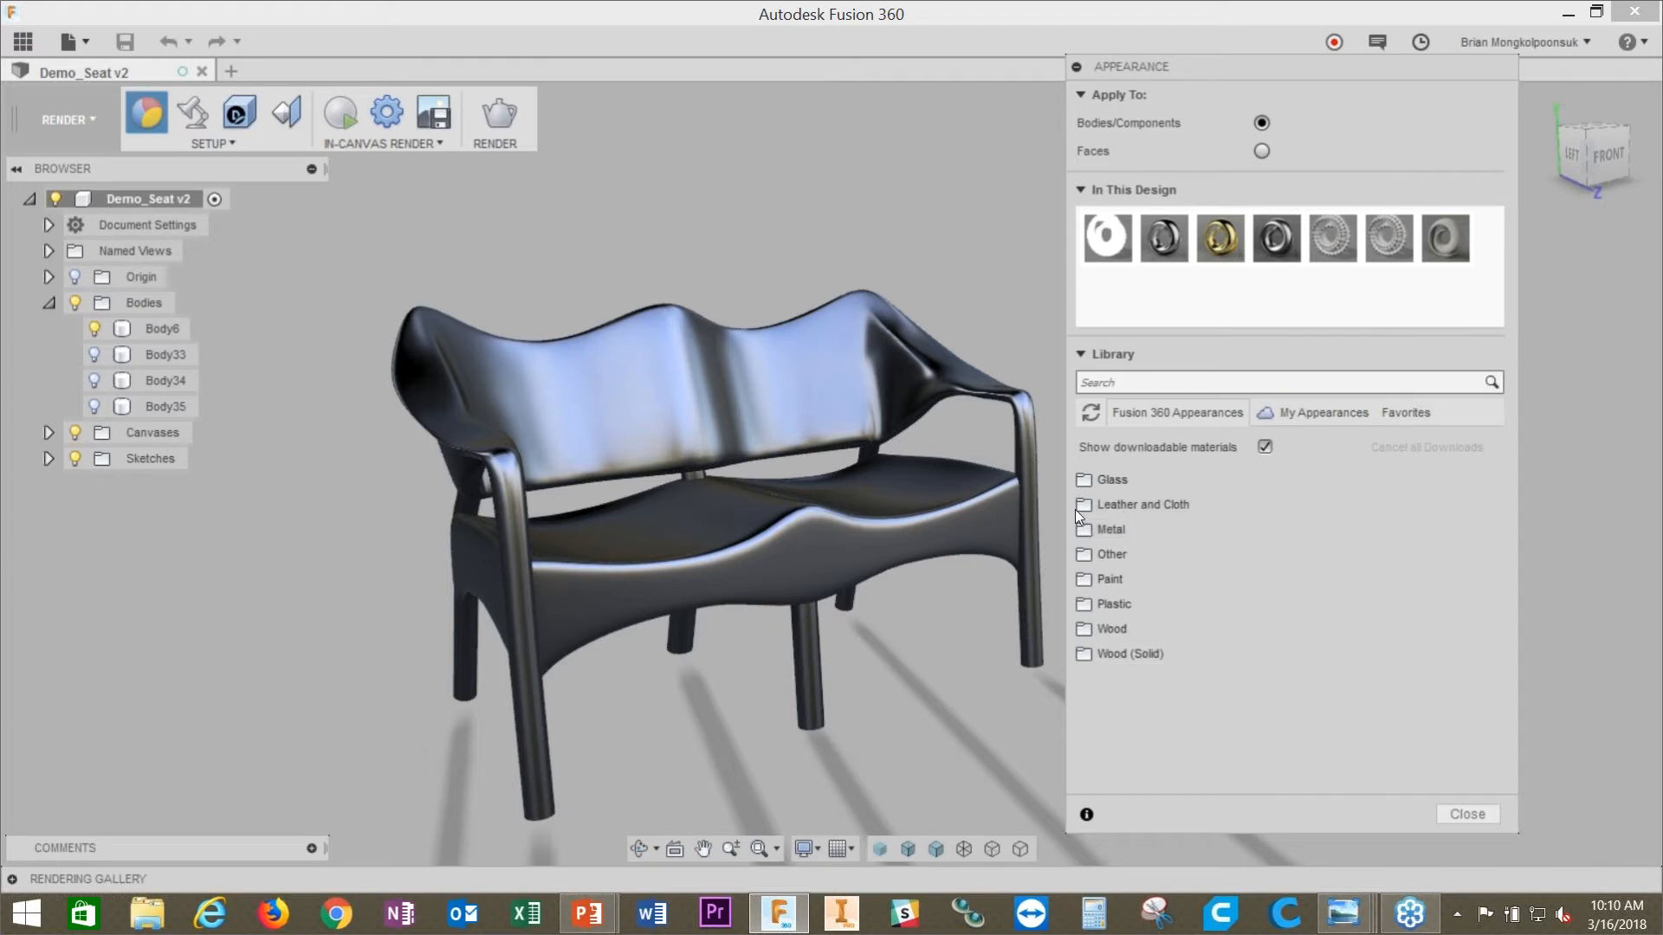
left_click(1099, 528)
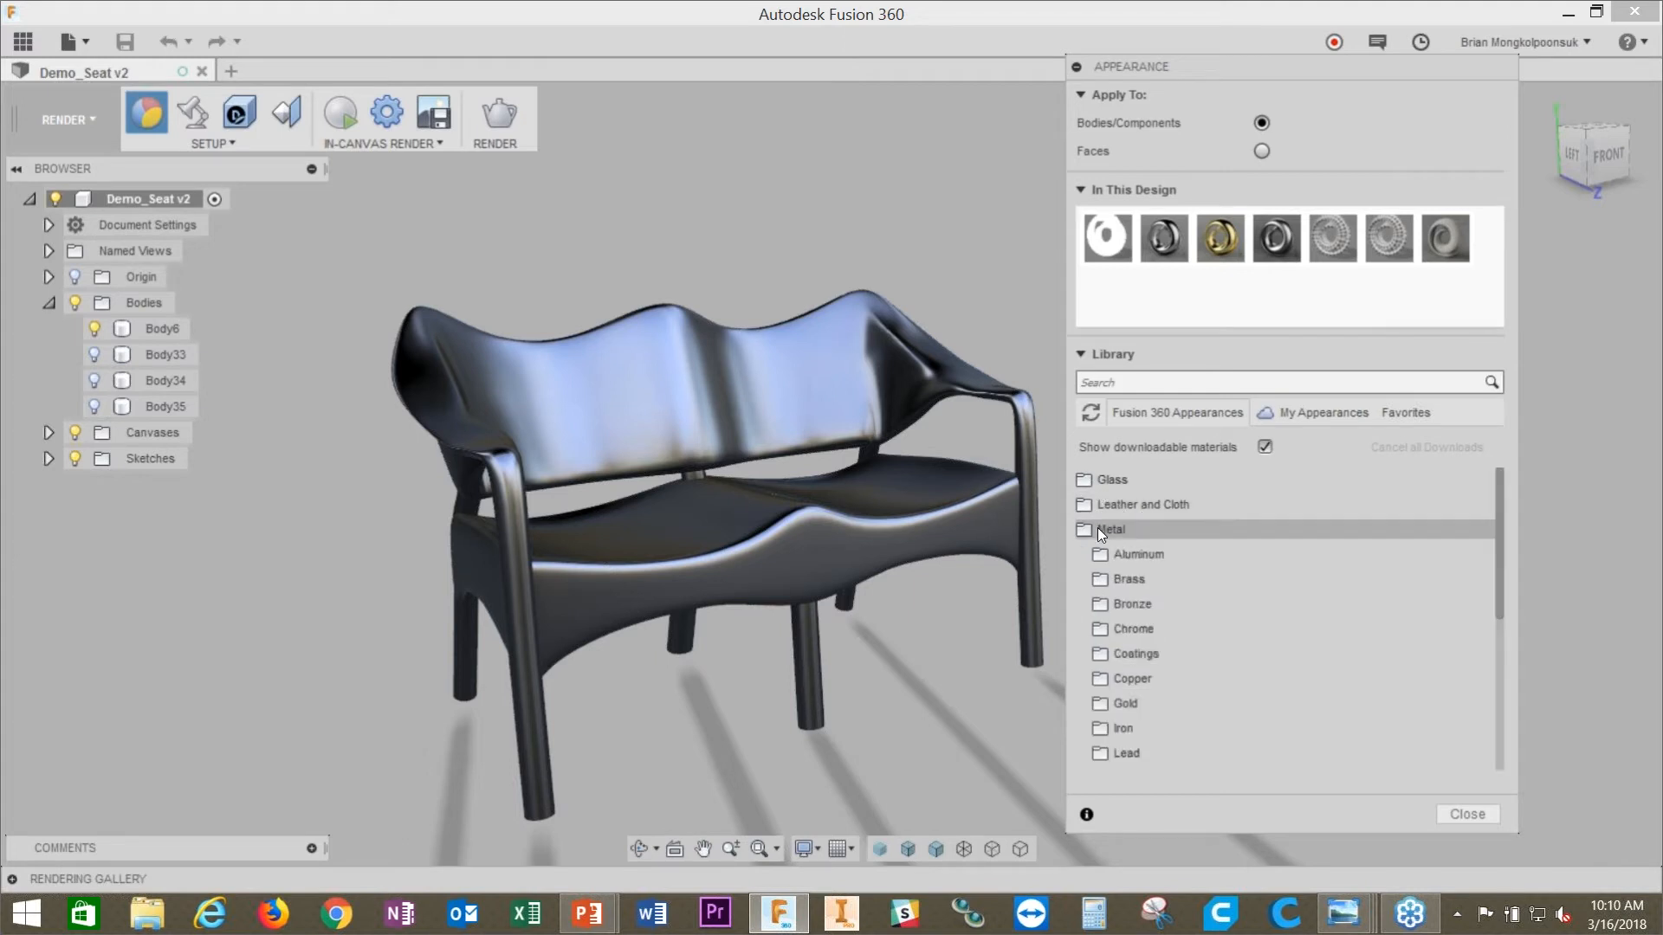
left_click(1116, 556)
Step: Download the Aluminum - Brushed Linear appearance and apply it to the whole bench body
scroll(1162, 631, "down", 5)
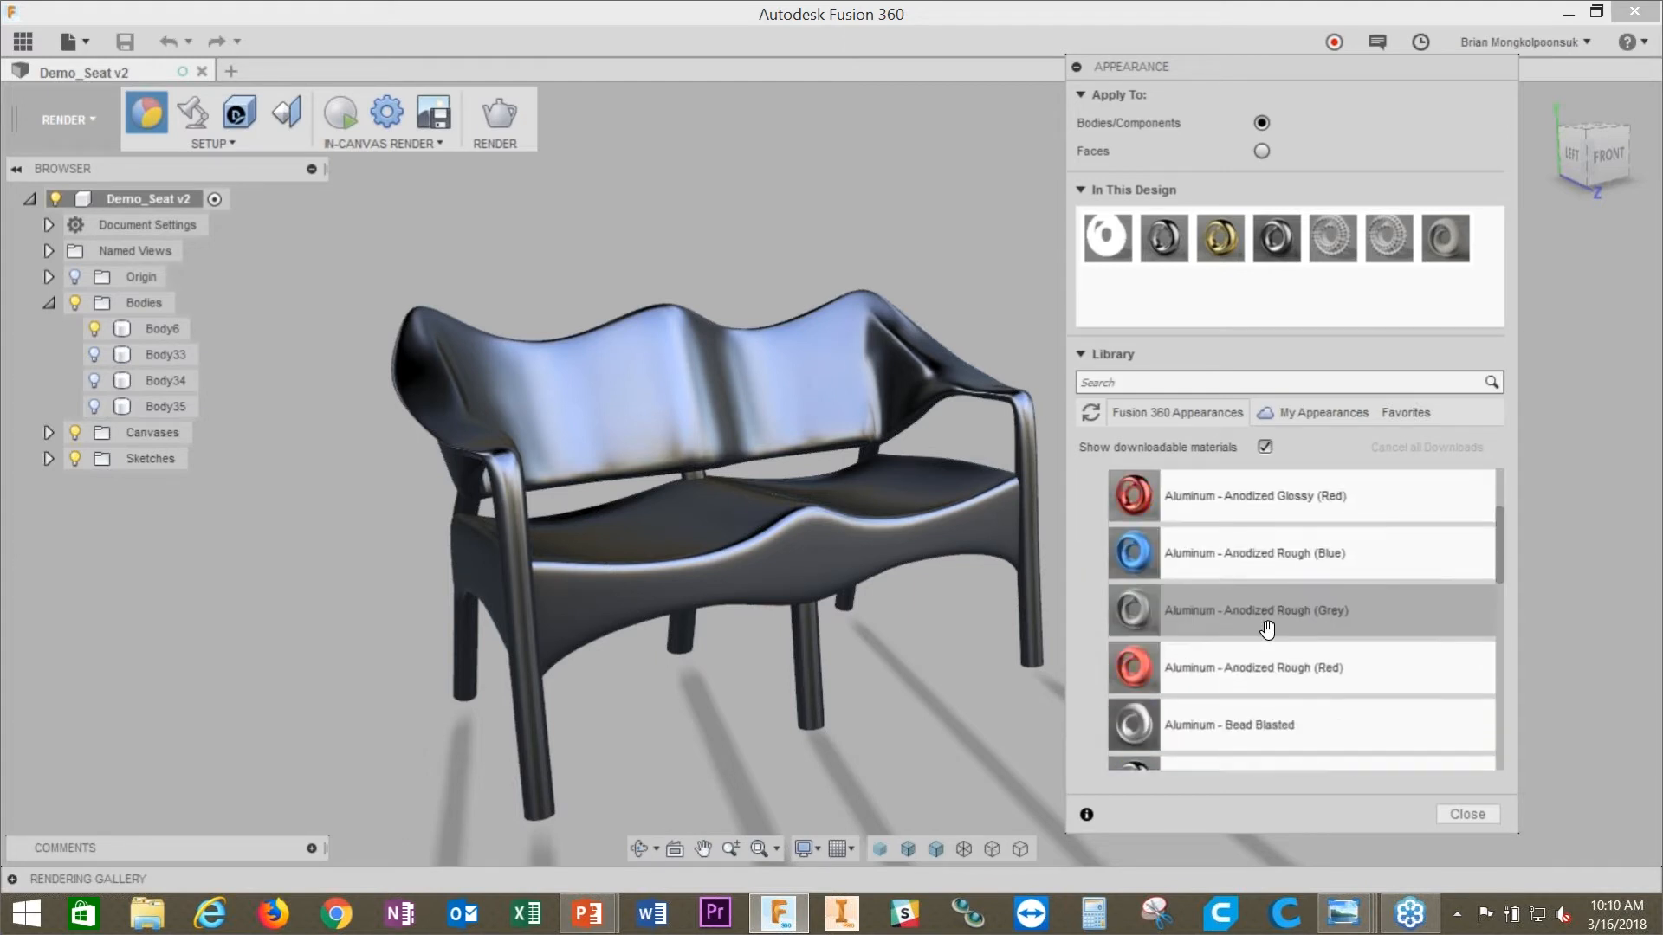
scroll(1212, 630, "up", 3)
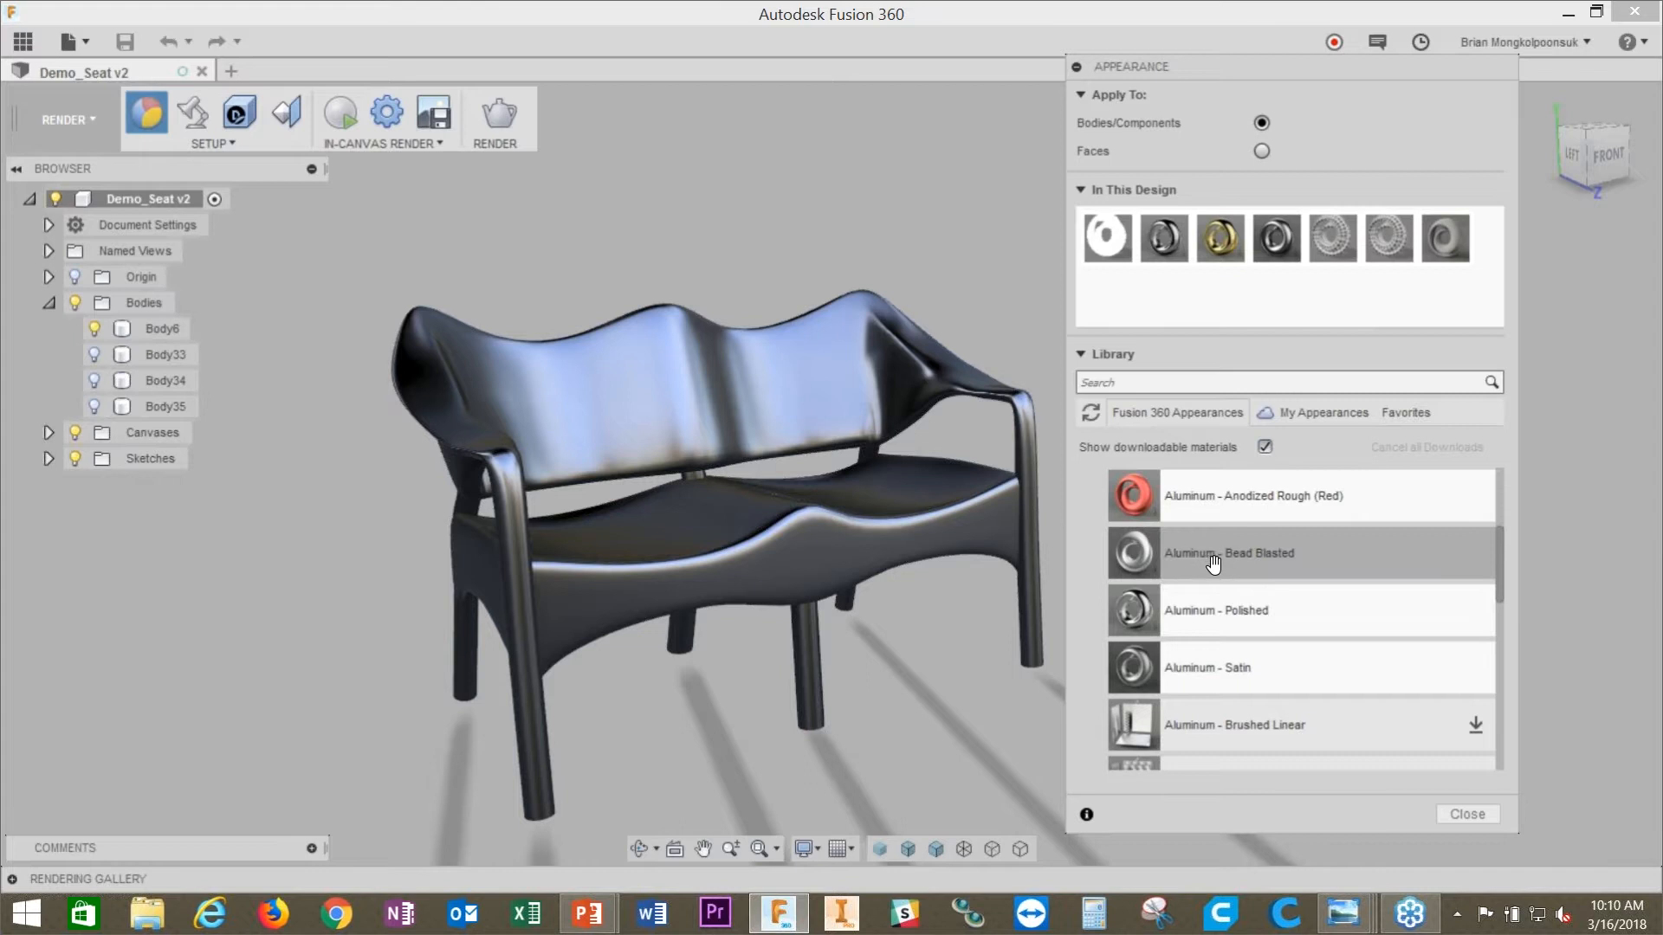
scroll(1251, 572, "down", 3)
scroll(1251, 573, "up", 3)
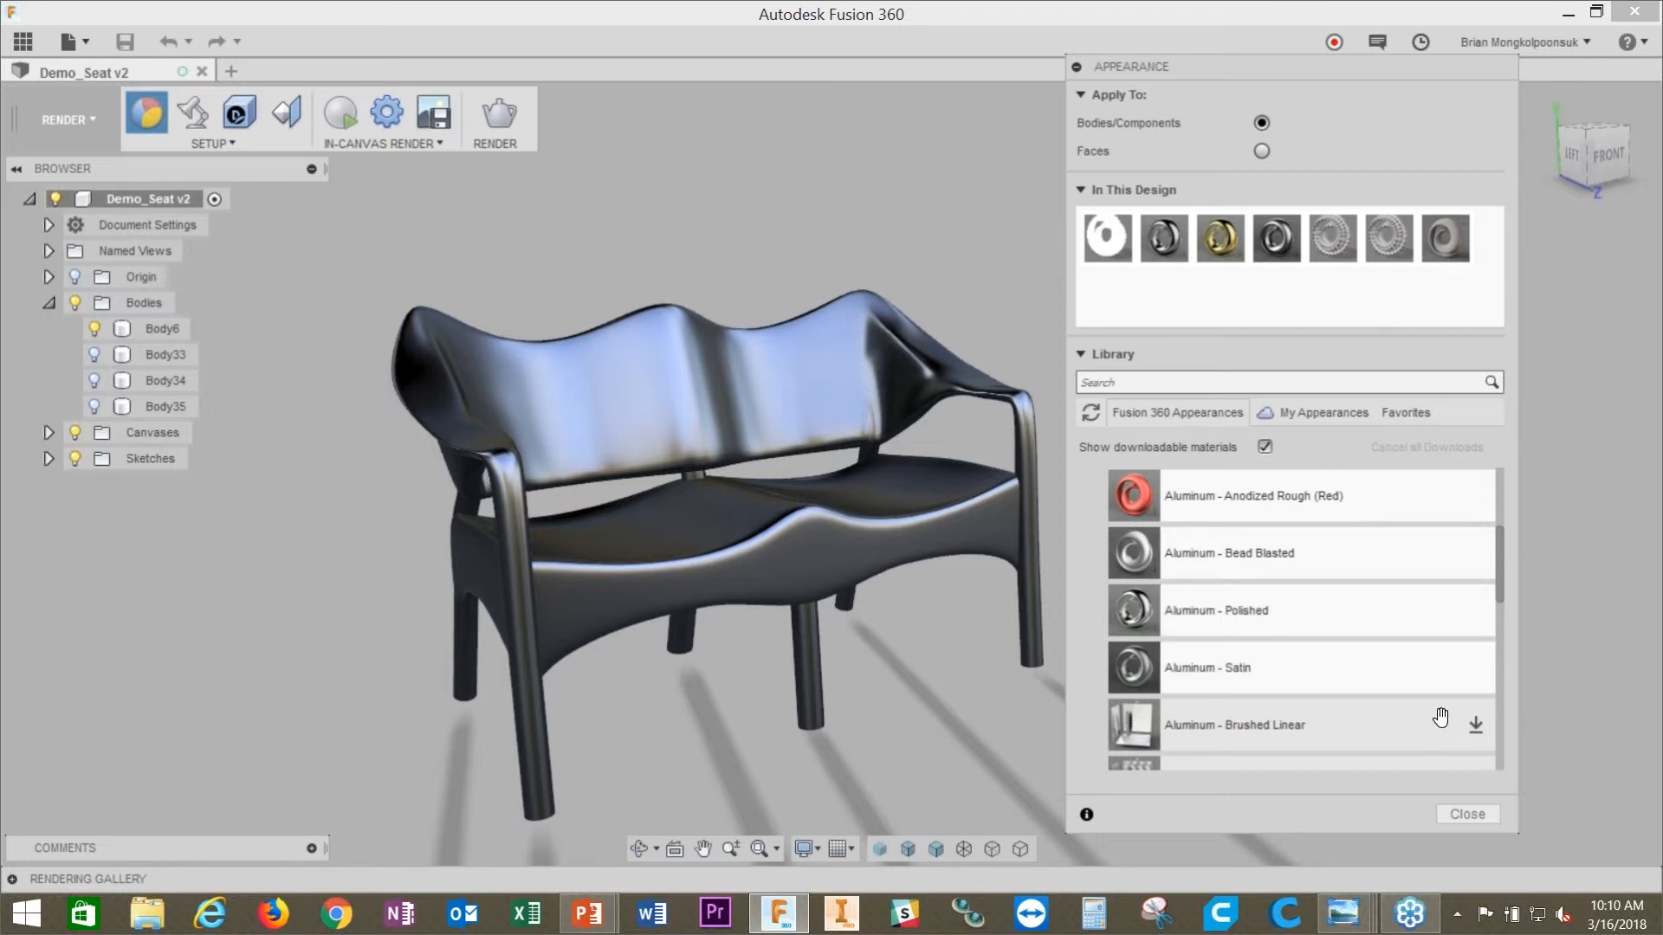
scroll(1404, 664, "down", 3)
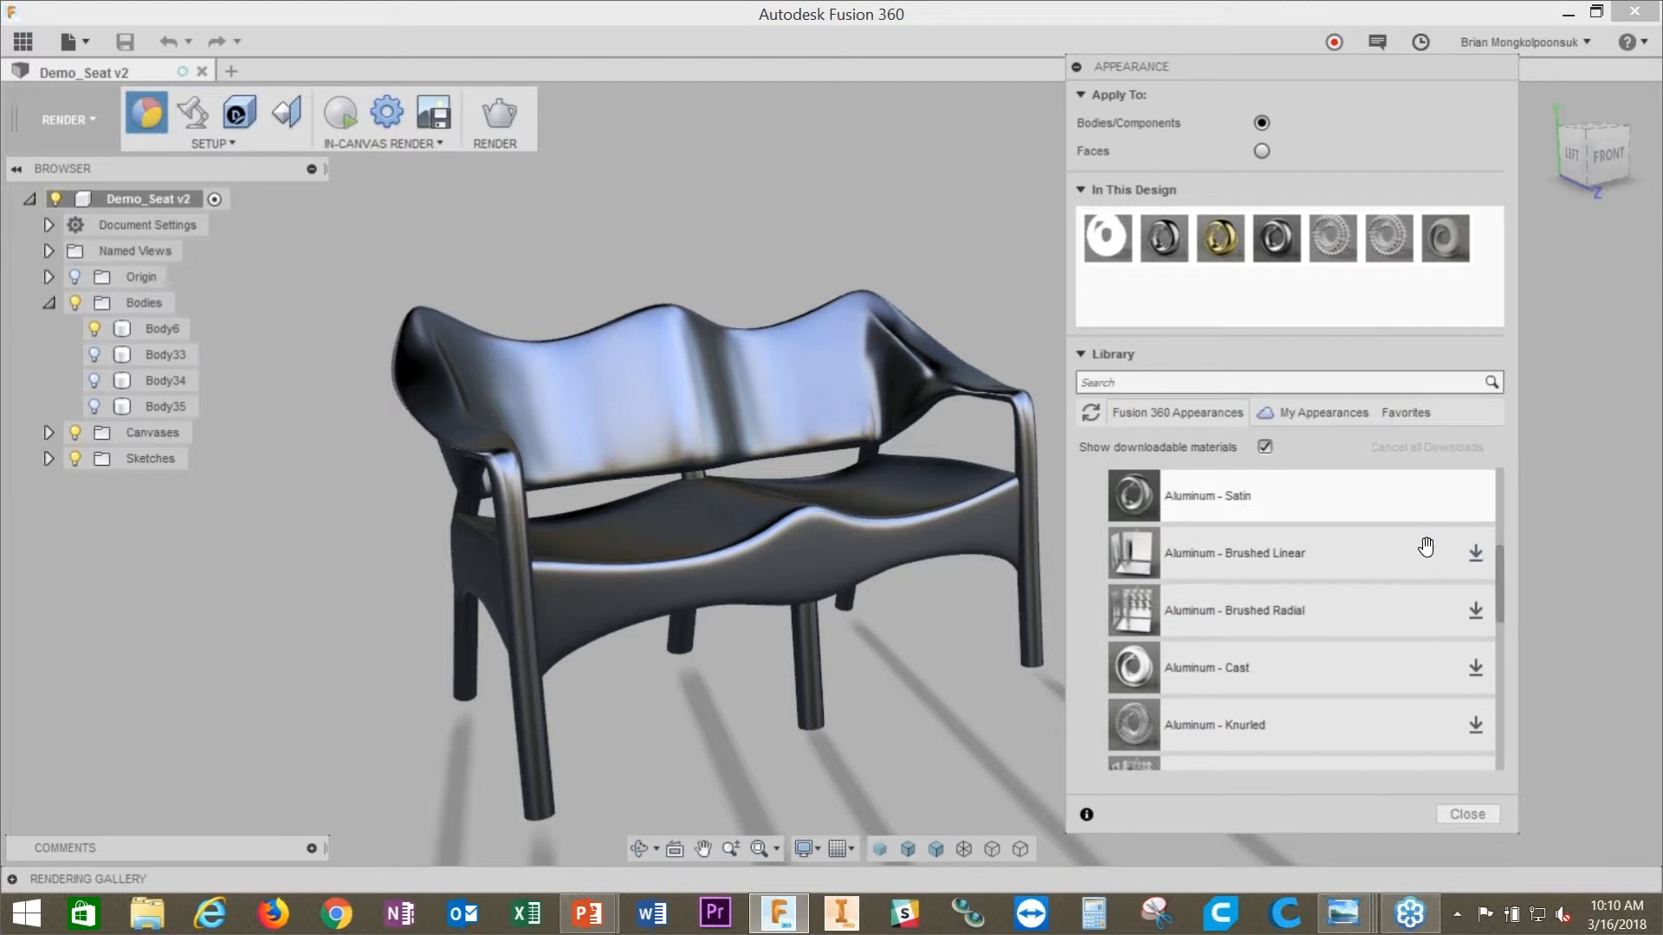
left_click(1477, 557)
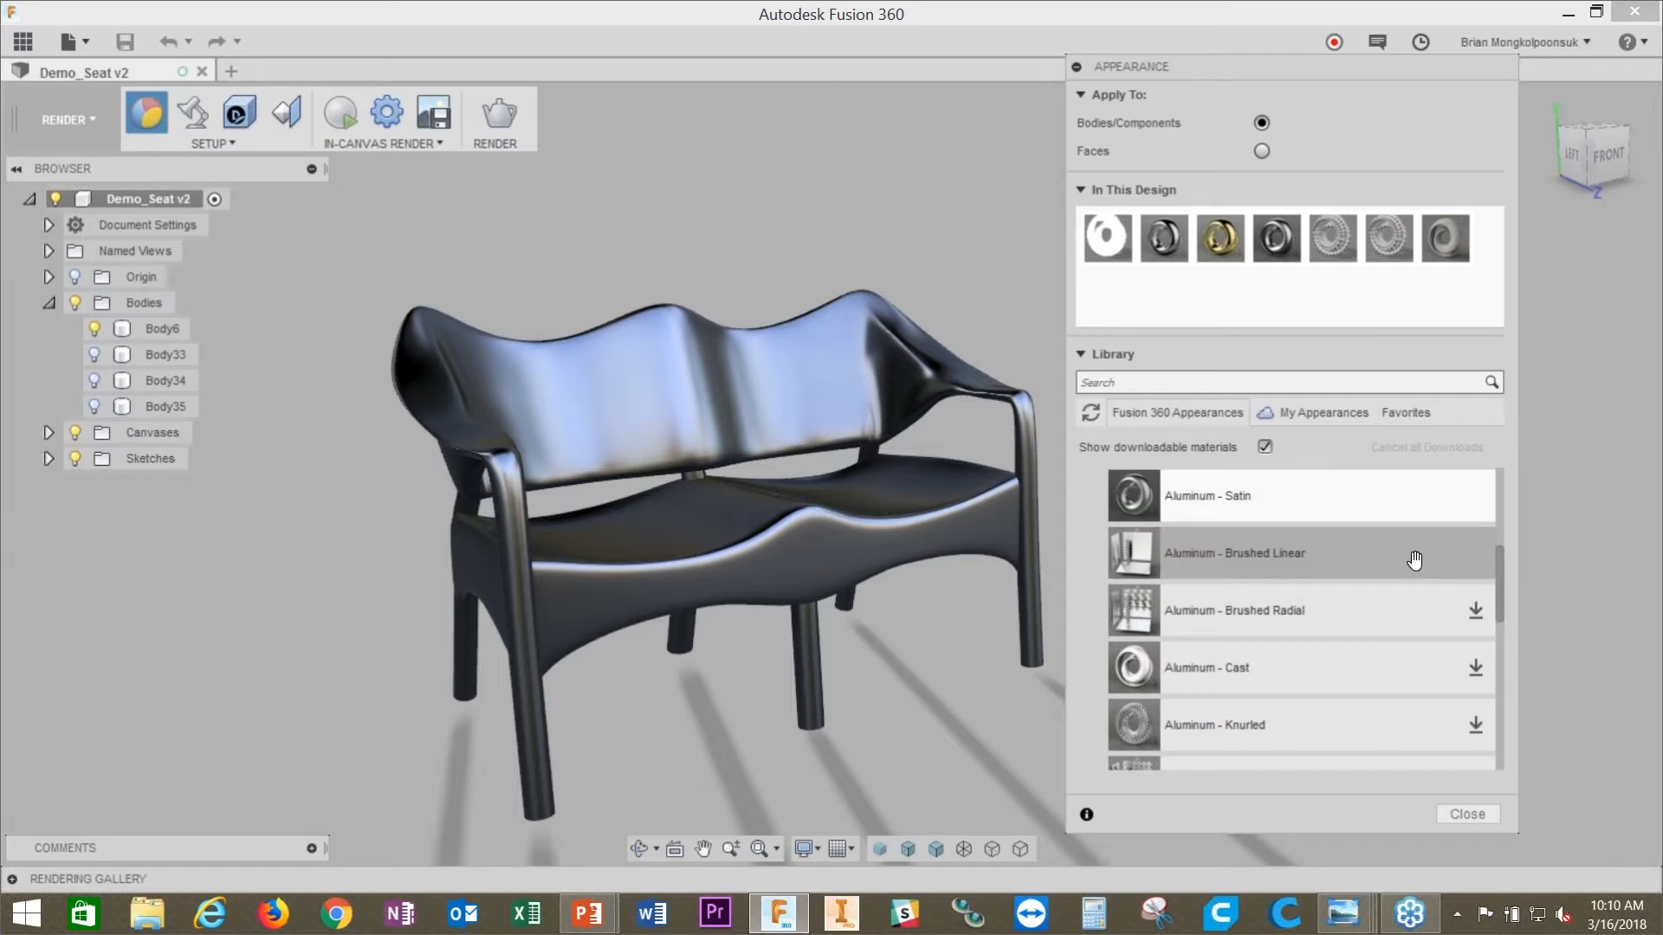
left_click_drag(1414, 561, 814, 495)
mouse_move(1316, 543)
left_mouse_down()
mouse_move(1104, 544)
mouse_move(833, 512)
left_mouse_up()
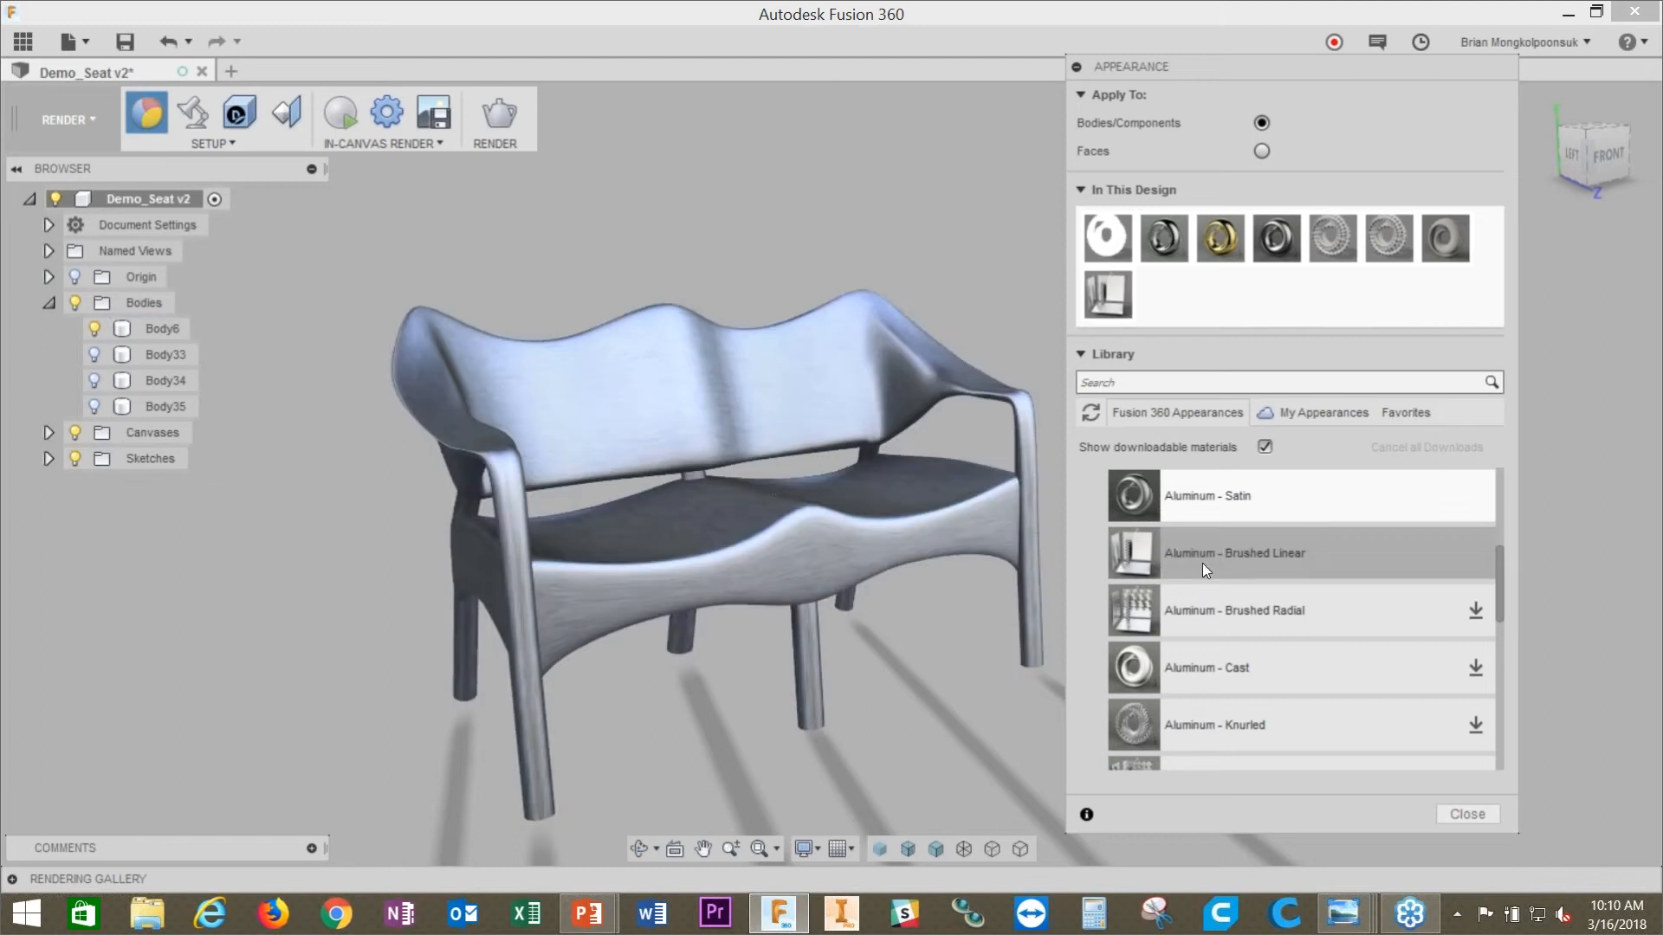
Step: Apply the Aluminum - Anodized Glossy (Red) appearance to the whole bench body
scroll(1259, 590, "up", 3)
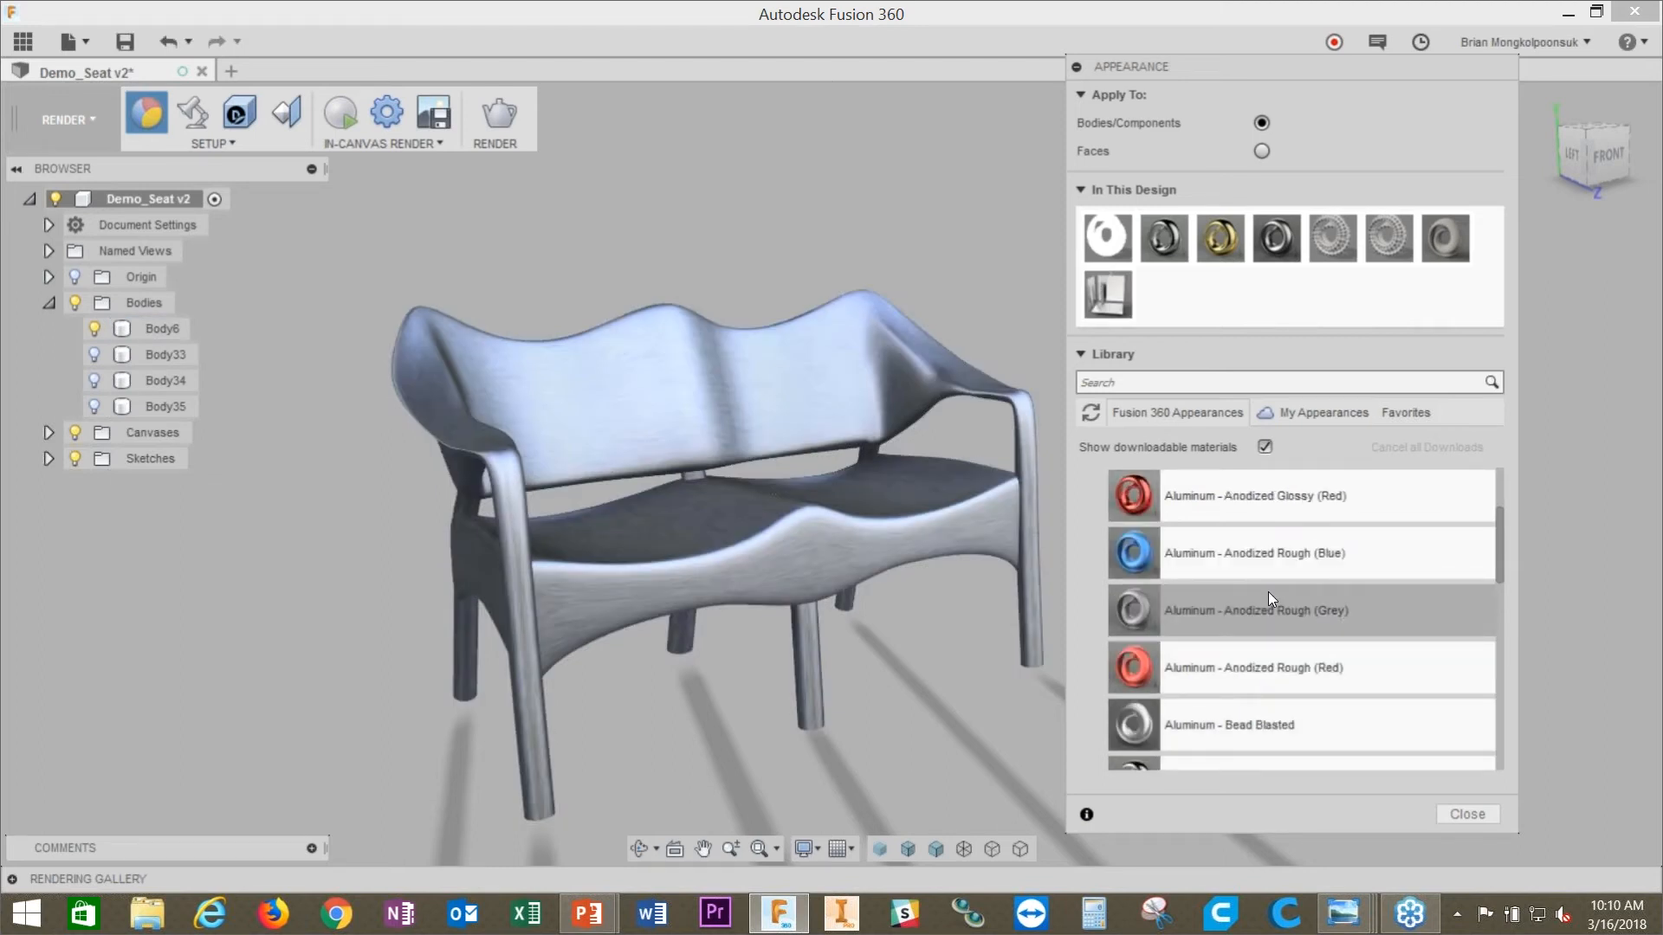
left_click_drag(1309, 501, 989, 496)
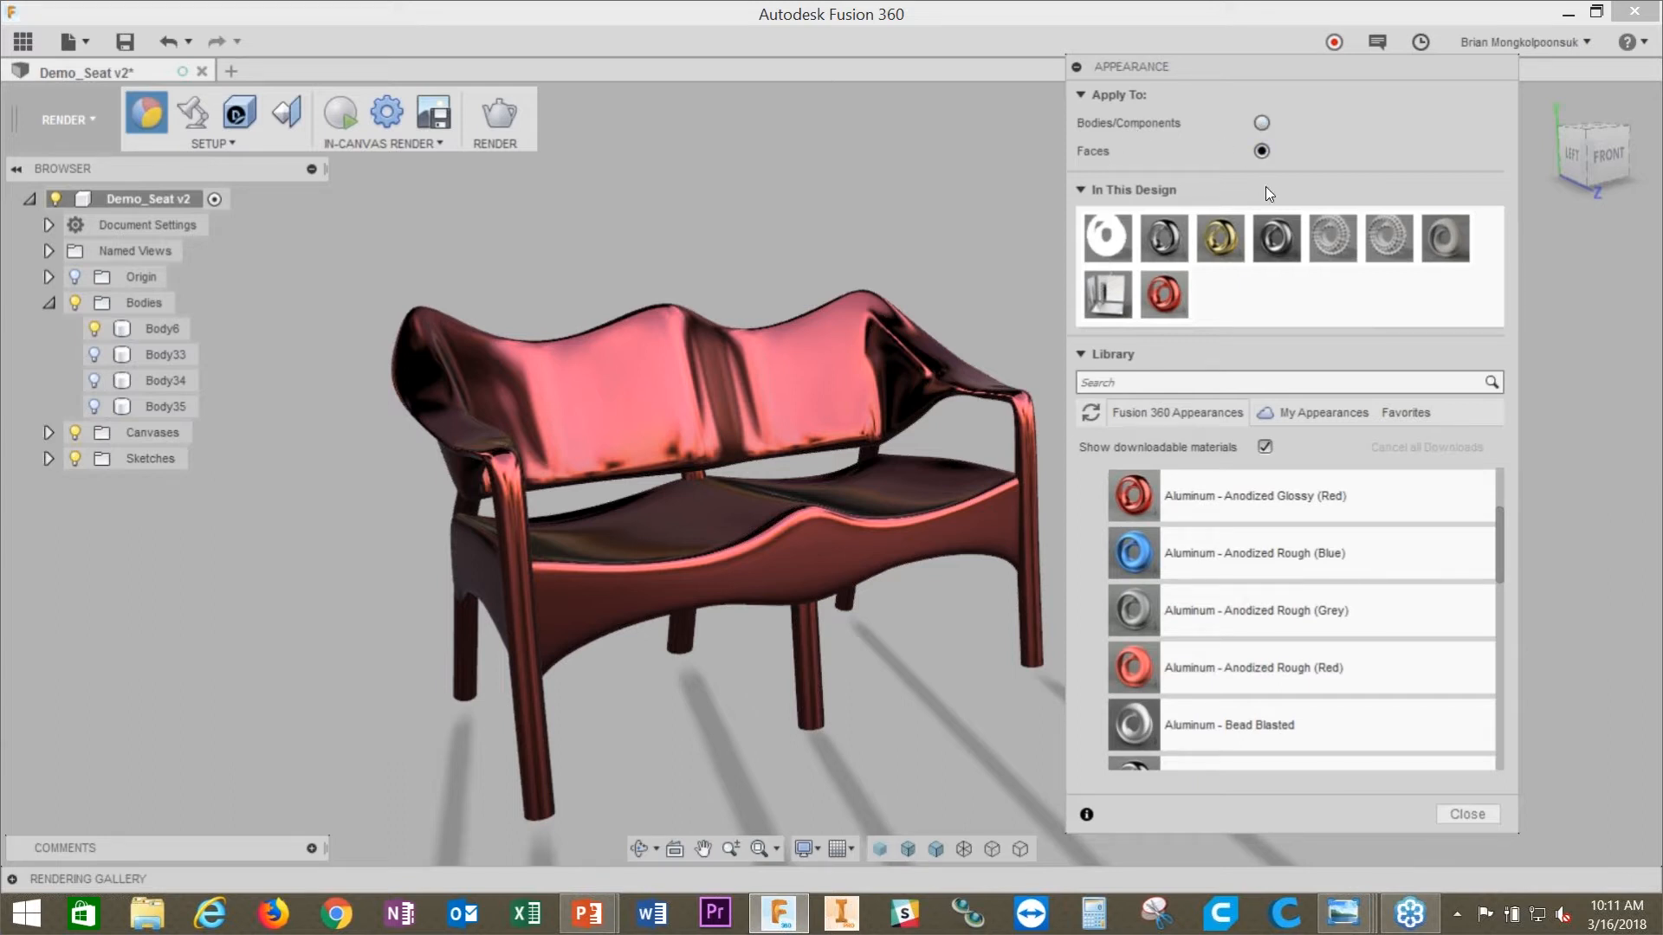
Step: Collapse the Aluminum appearances and apply the design's first mesh-patterned appearance to only the backrest face
scroll(1342, 580, "up", 3)
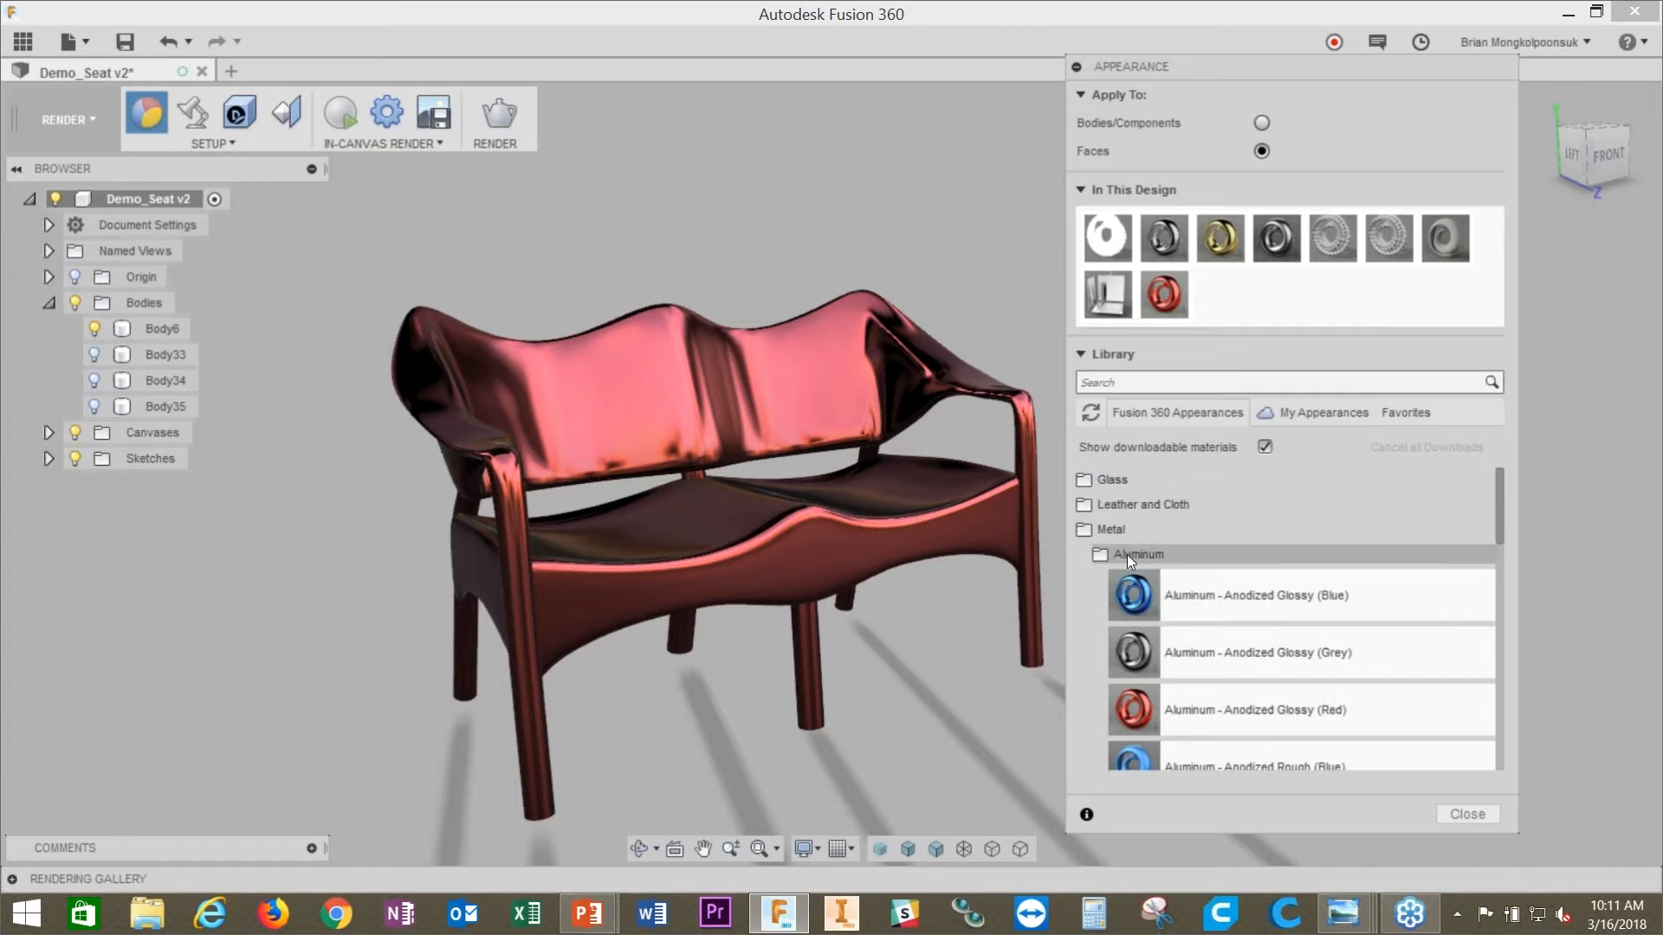
left_click(1131, 552)
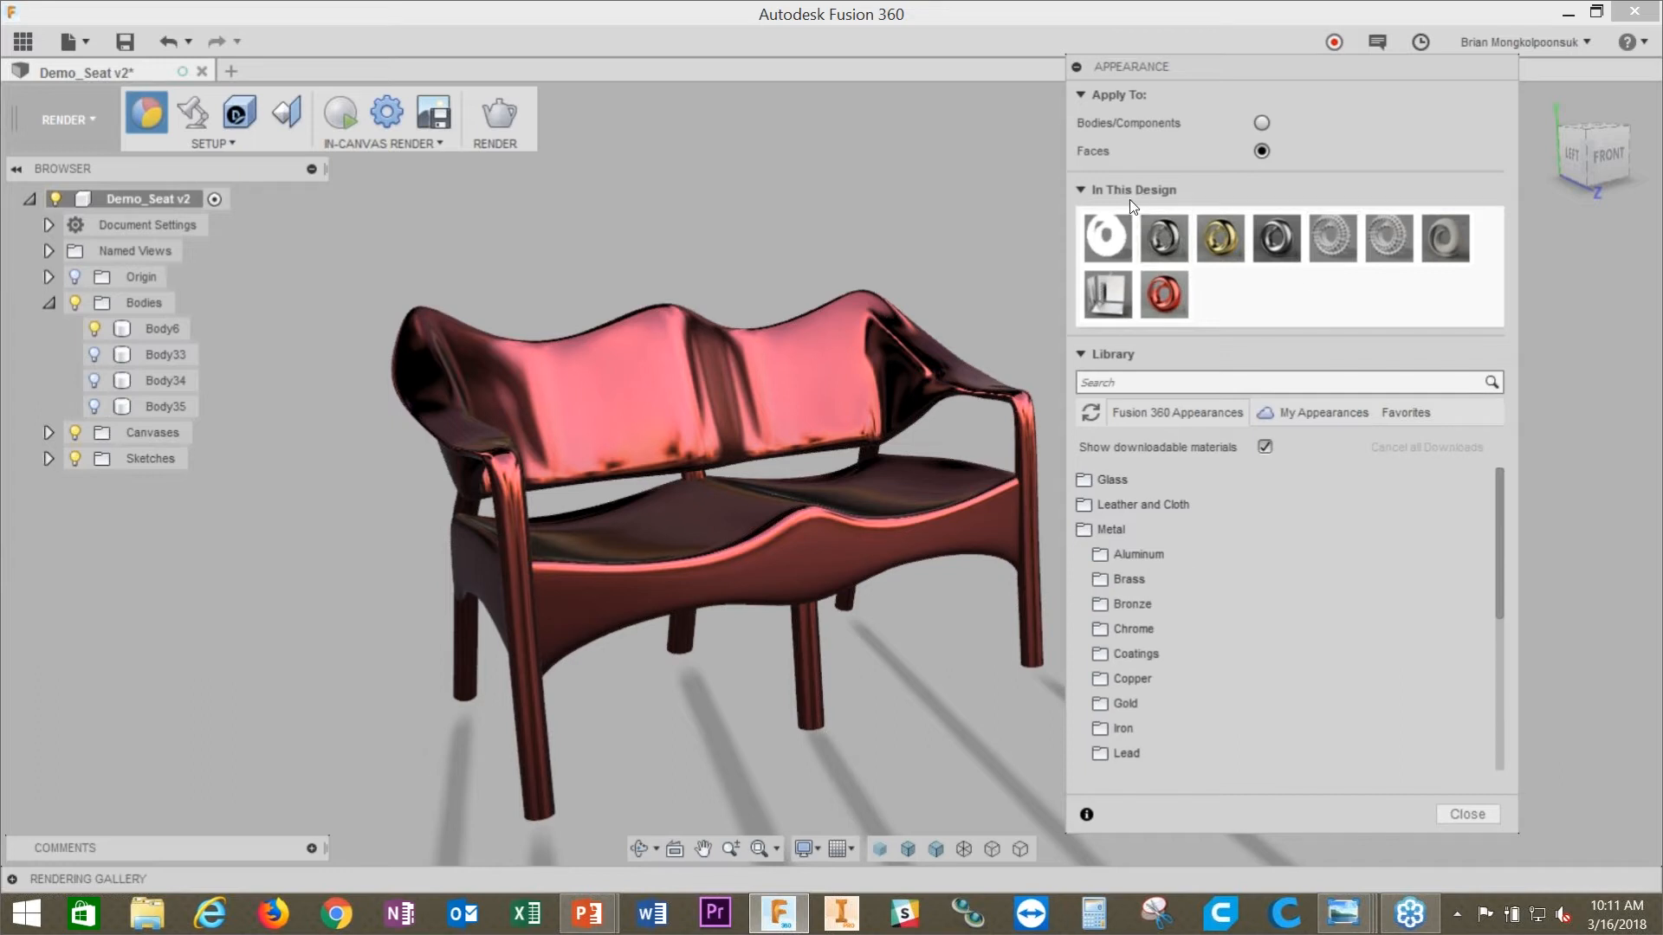
left_click_drag(1323, 238, 772, 400)
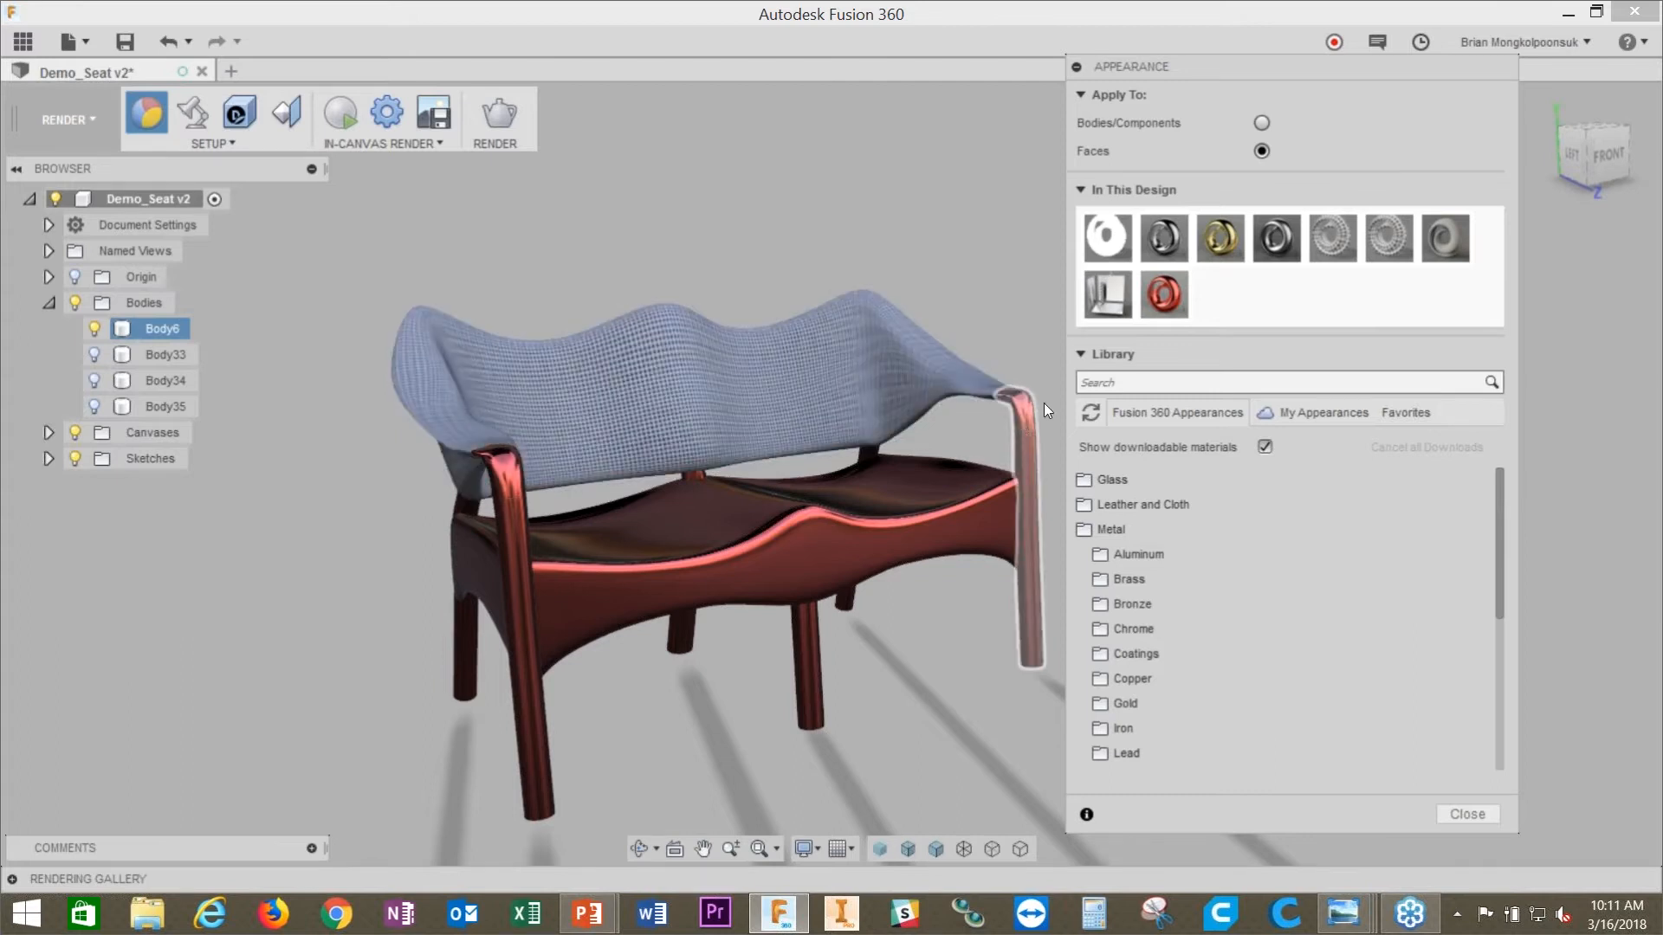
Step: Apply the same mesh-patterned appearance to the whole bench body, keeping the appearances already applied to faces
left_click(1261, 122)
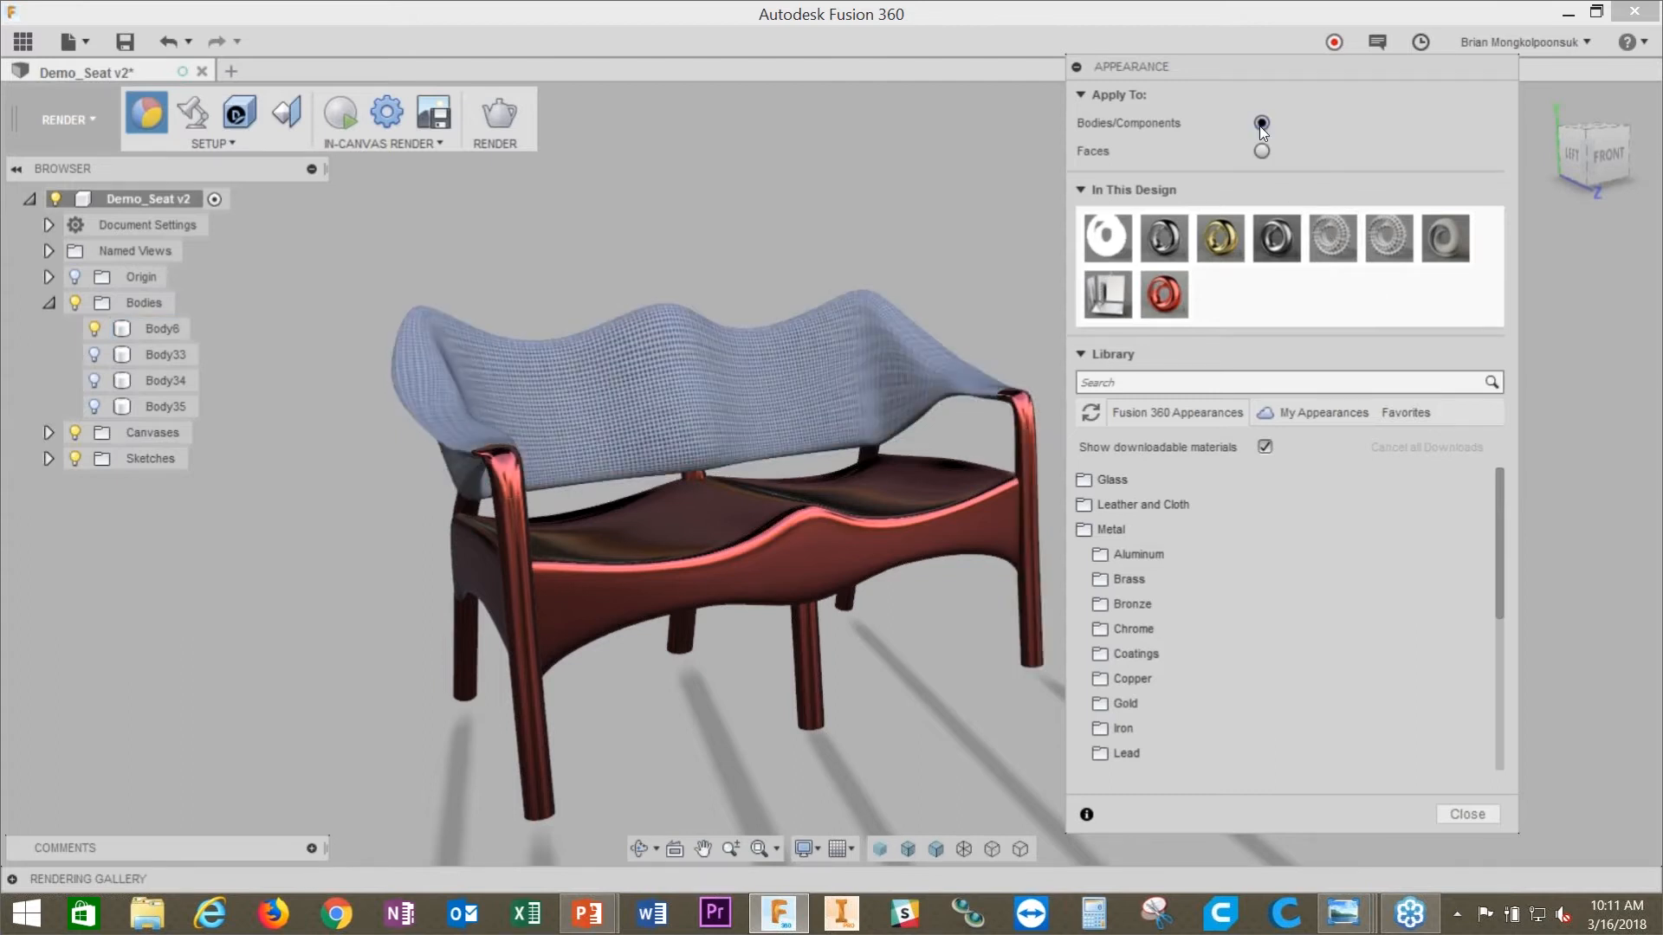
left_click_drag(1323, 231, 842, 382)
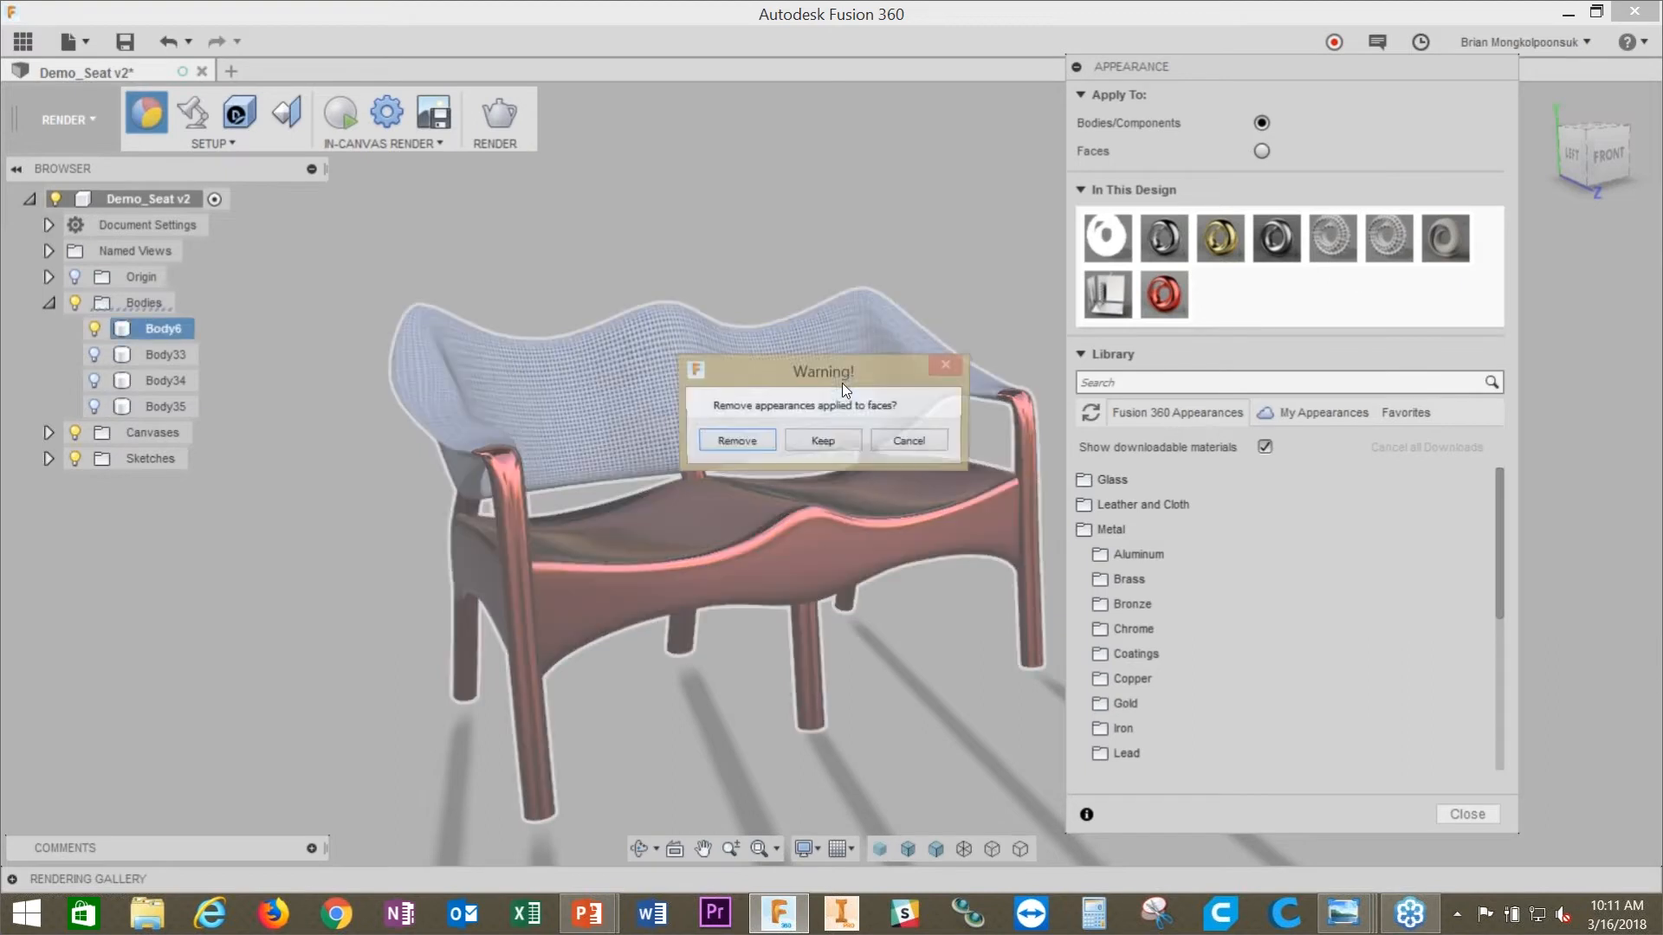
left_click(820, 443)
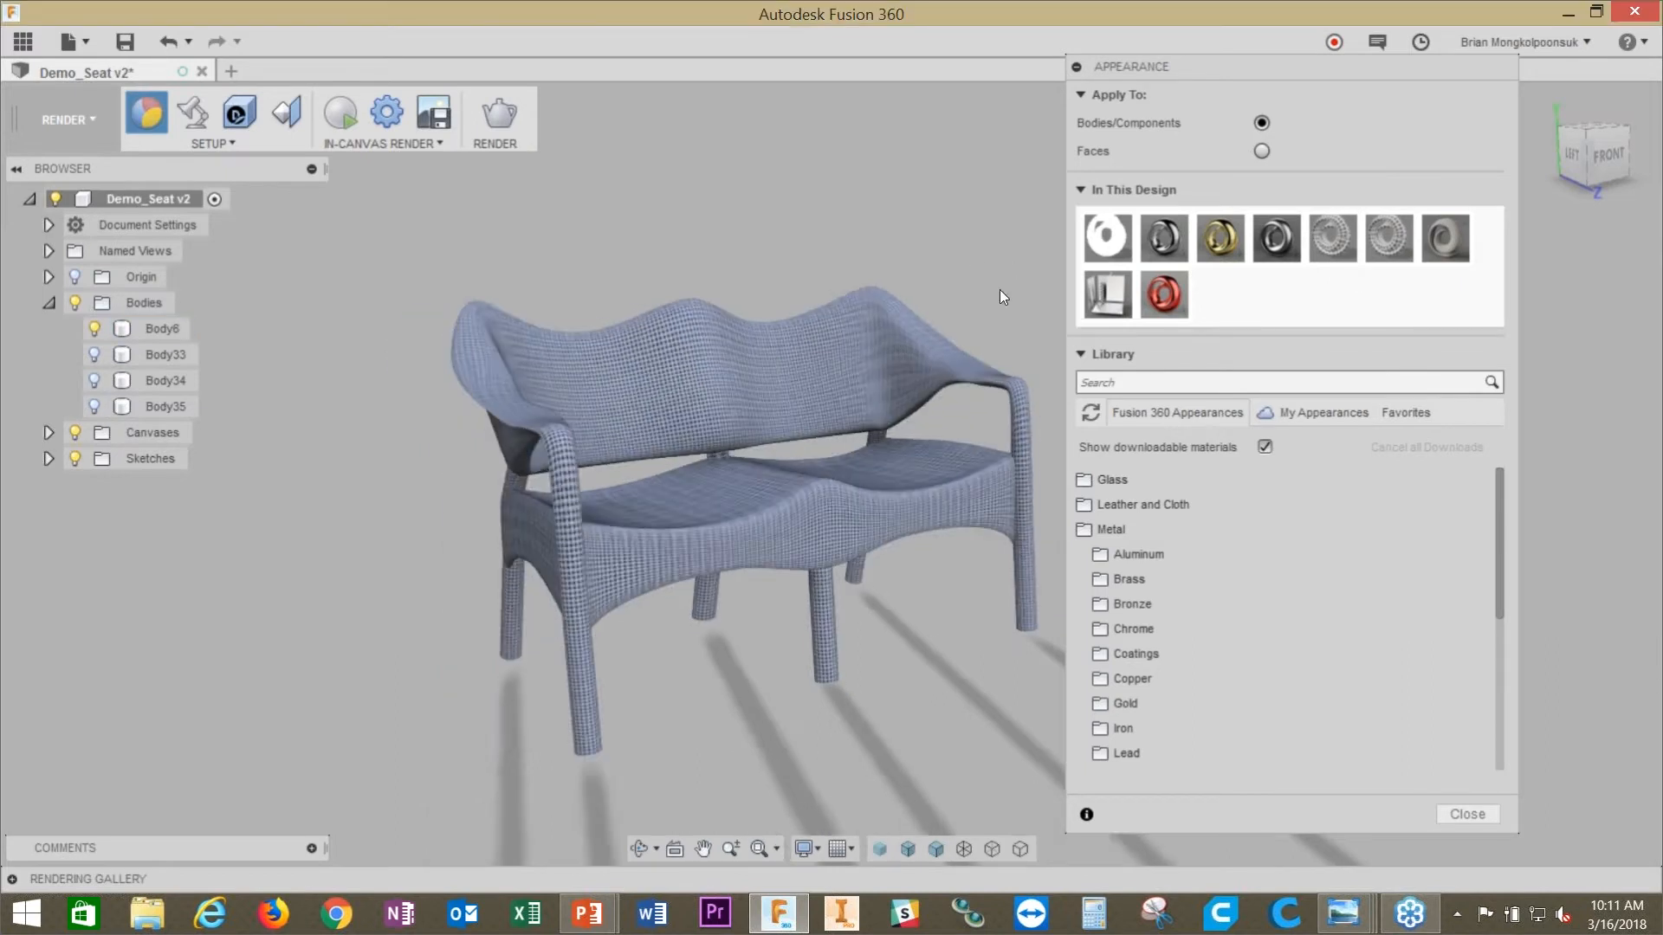
Step: Look through the My Appearances and Favorites collections, and return to the Fusion 360 Appearances library
left_click(1316, 414)
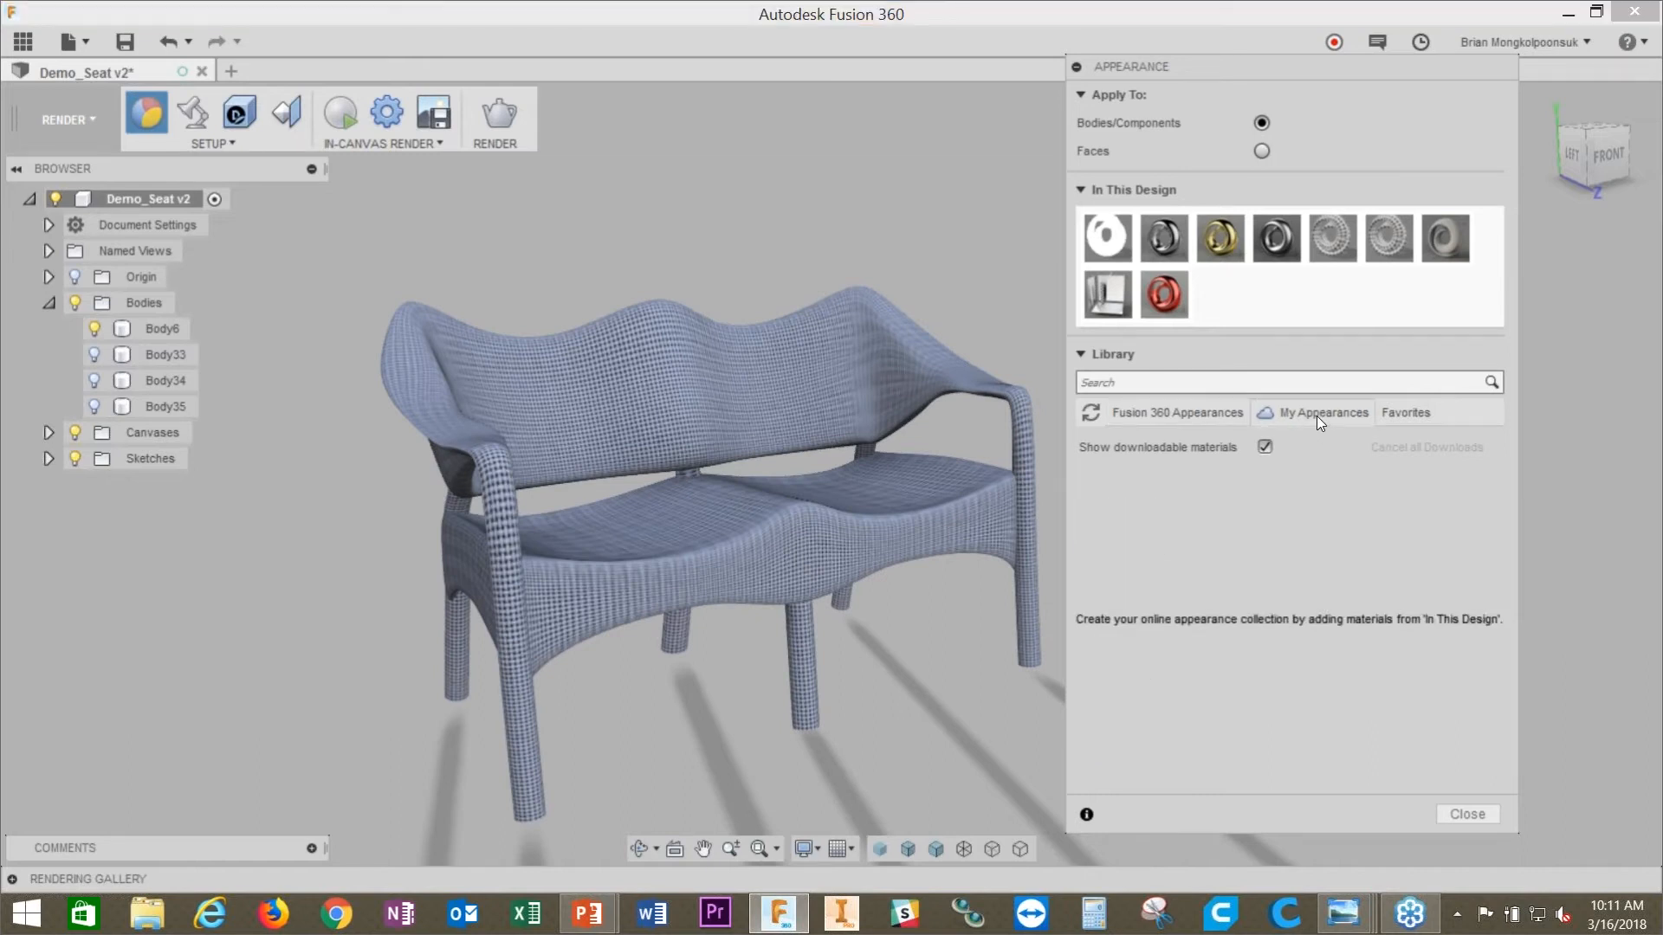
left_click(1394, 413)
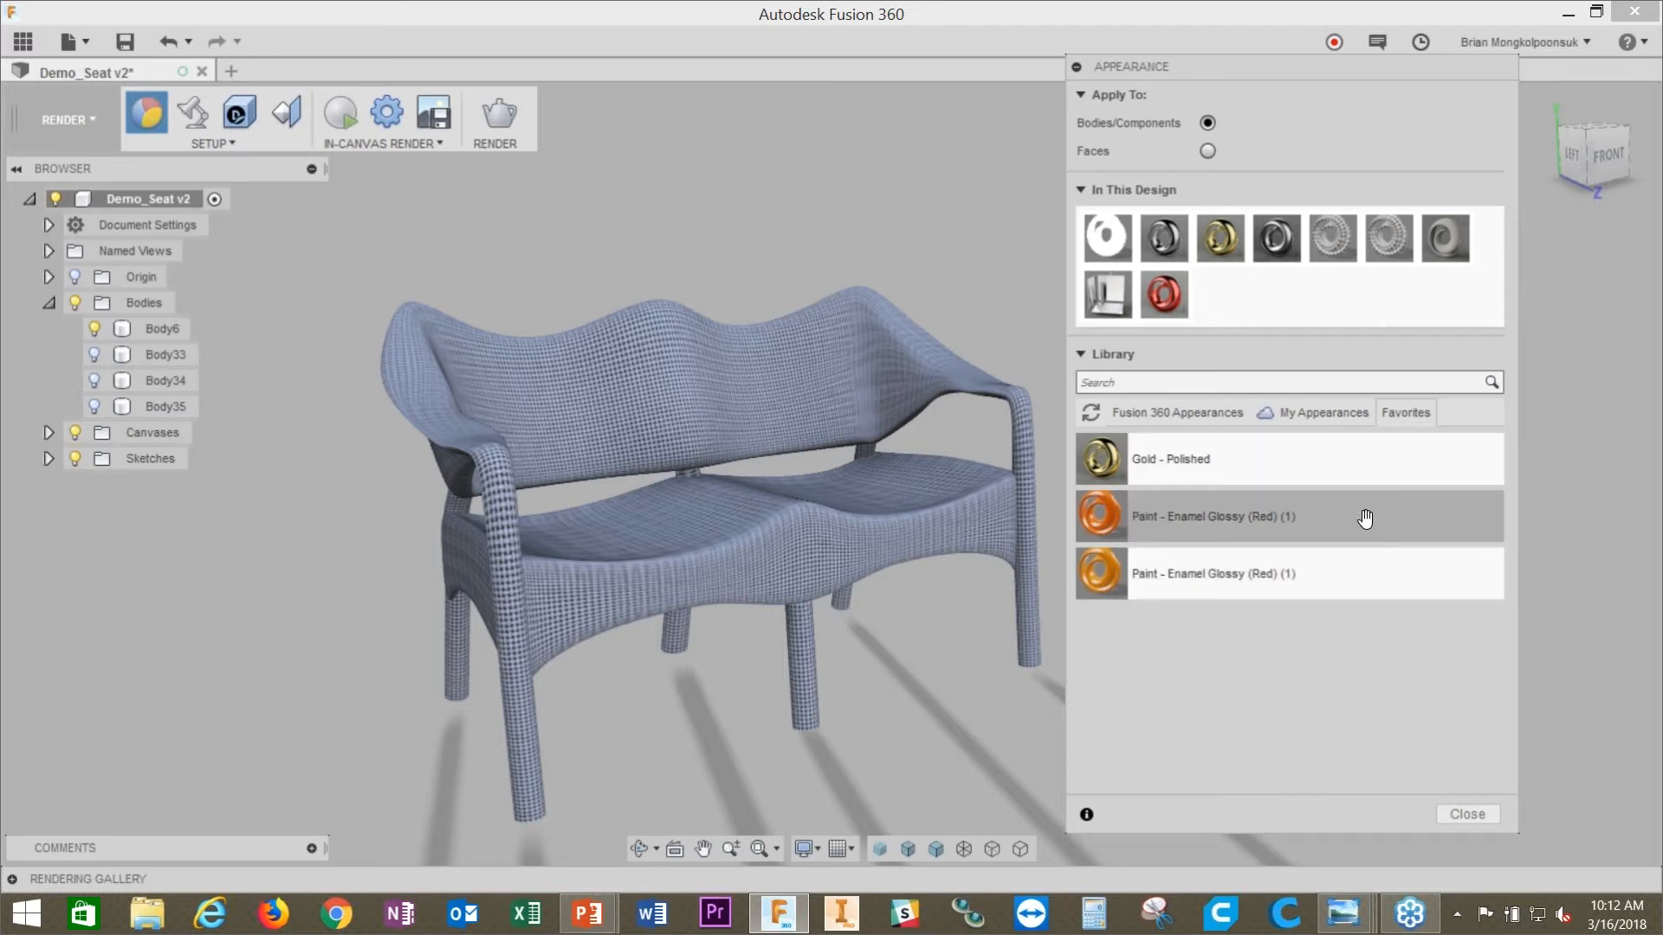
left_click(1188, 410)
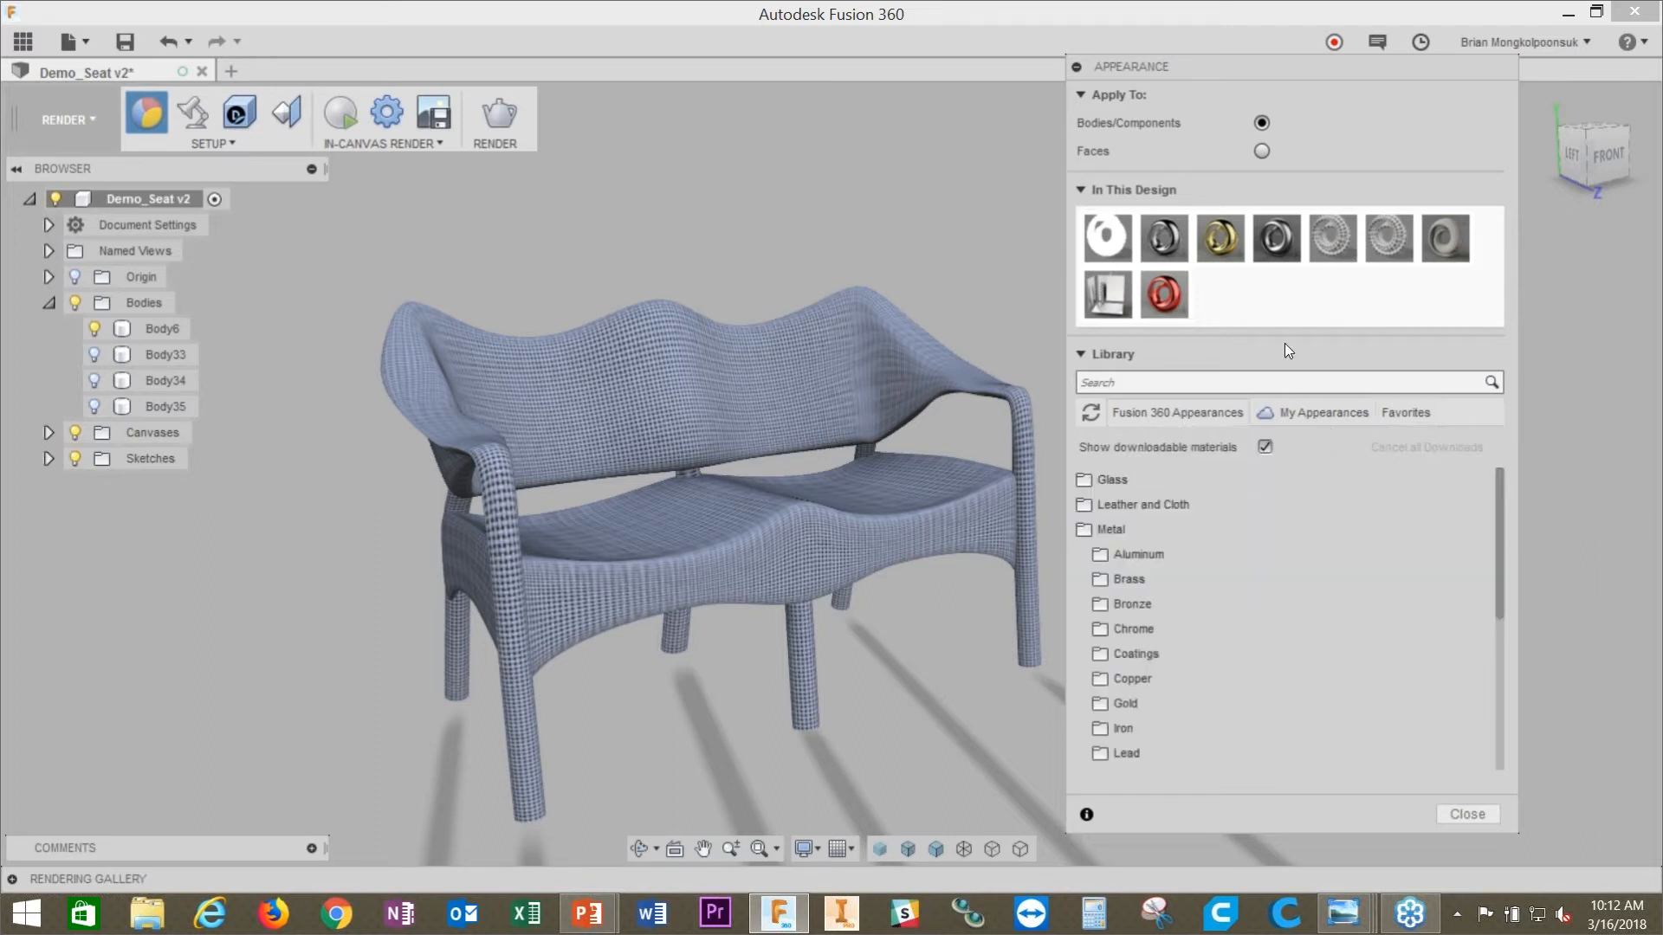
Step: Apply the Gold - Polished appearance to individual faces: the two outer front legs and the middle front leg
left_click(1261, 152)
scroll(689, 223, "down", 2)
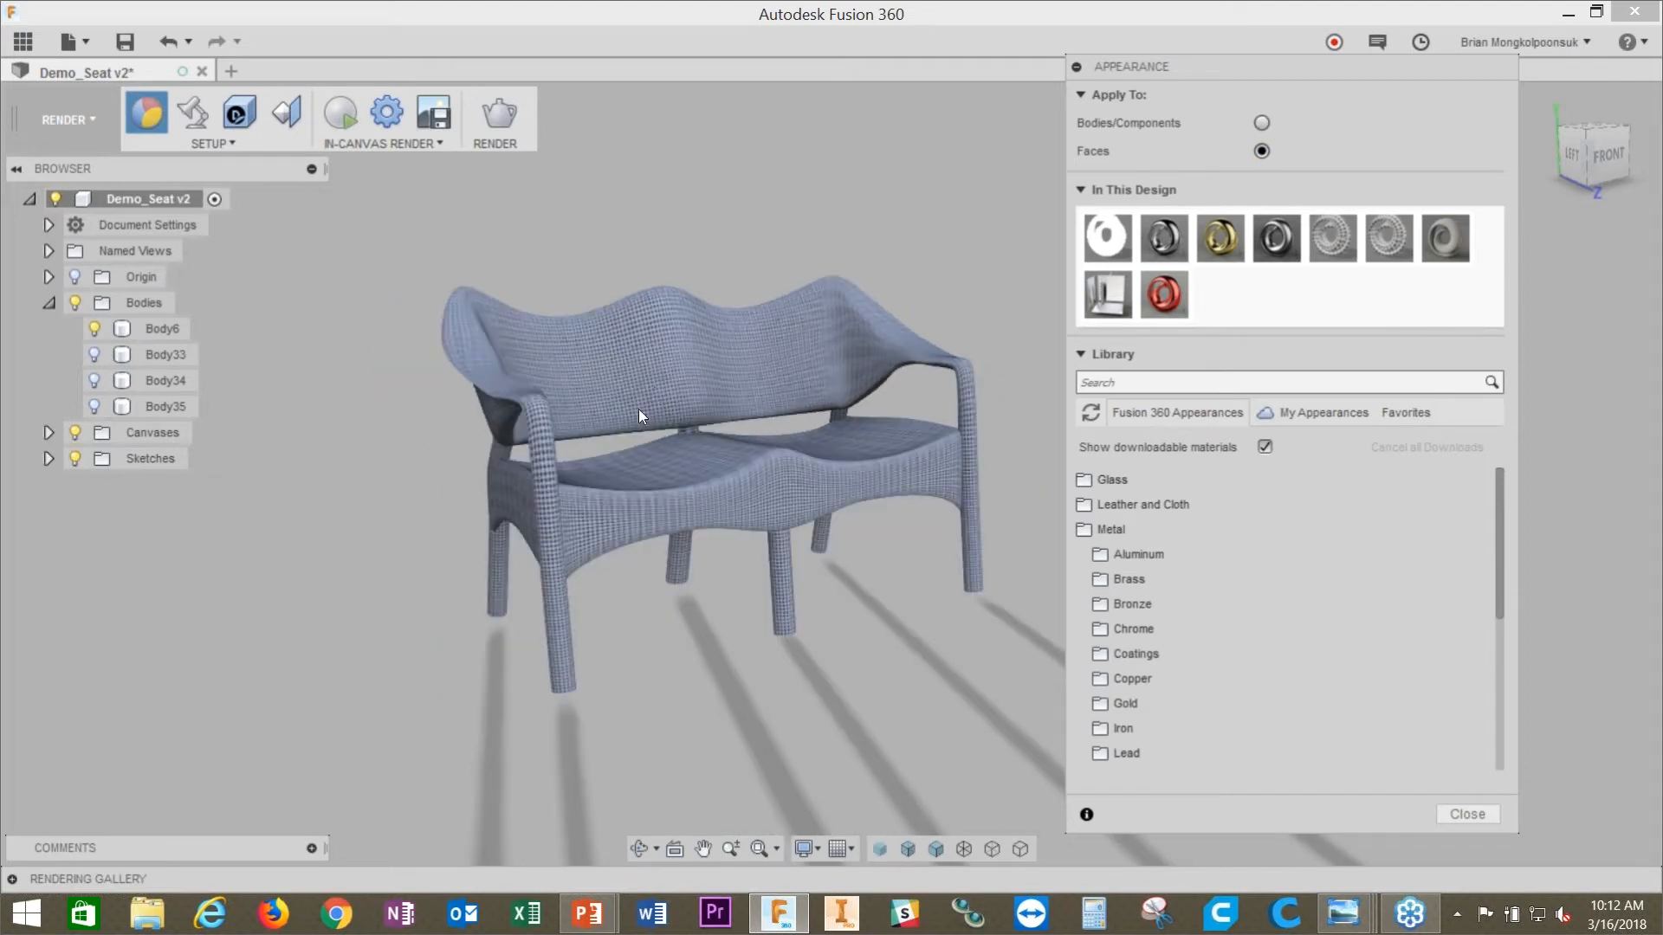
scroll(638, 409, "up", 4)
scroll(474, 405, "down", 3)
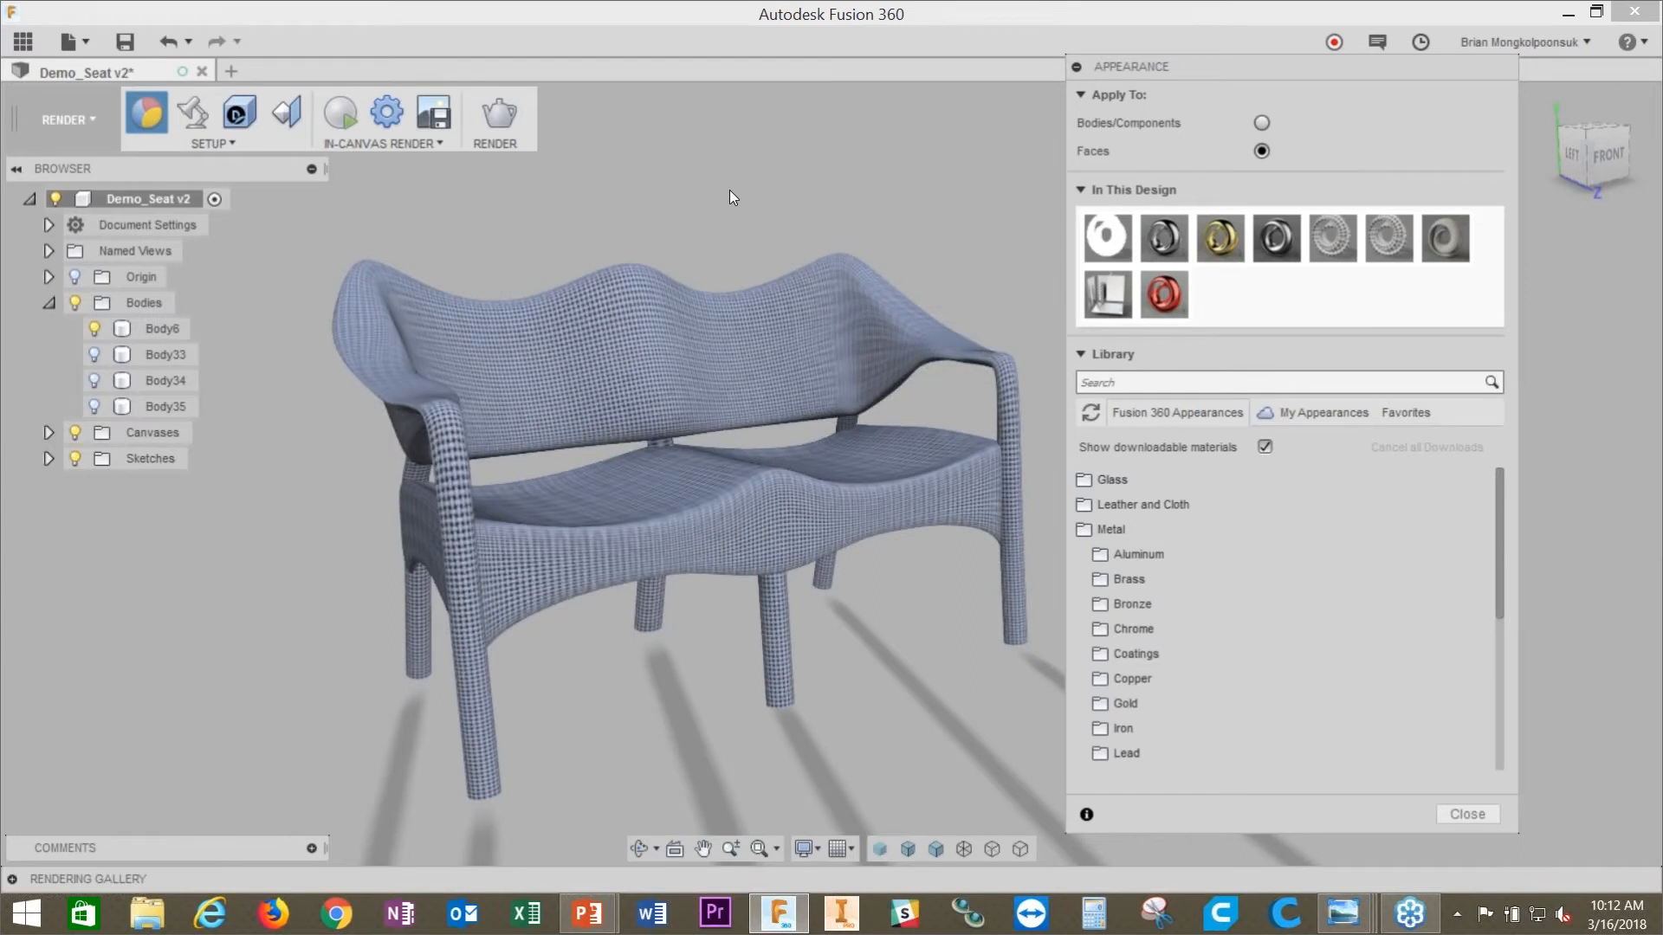
left_click_drag(1220, 237, 451, 481)
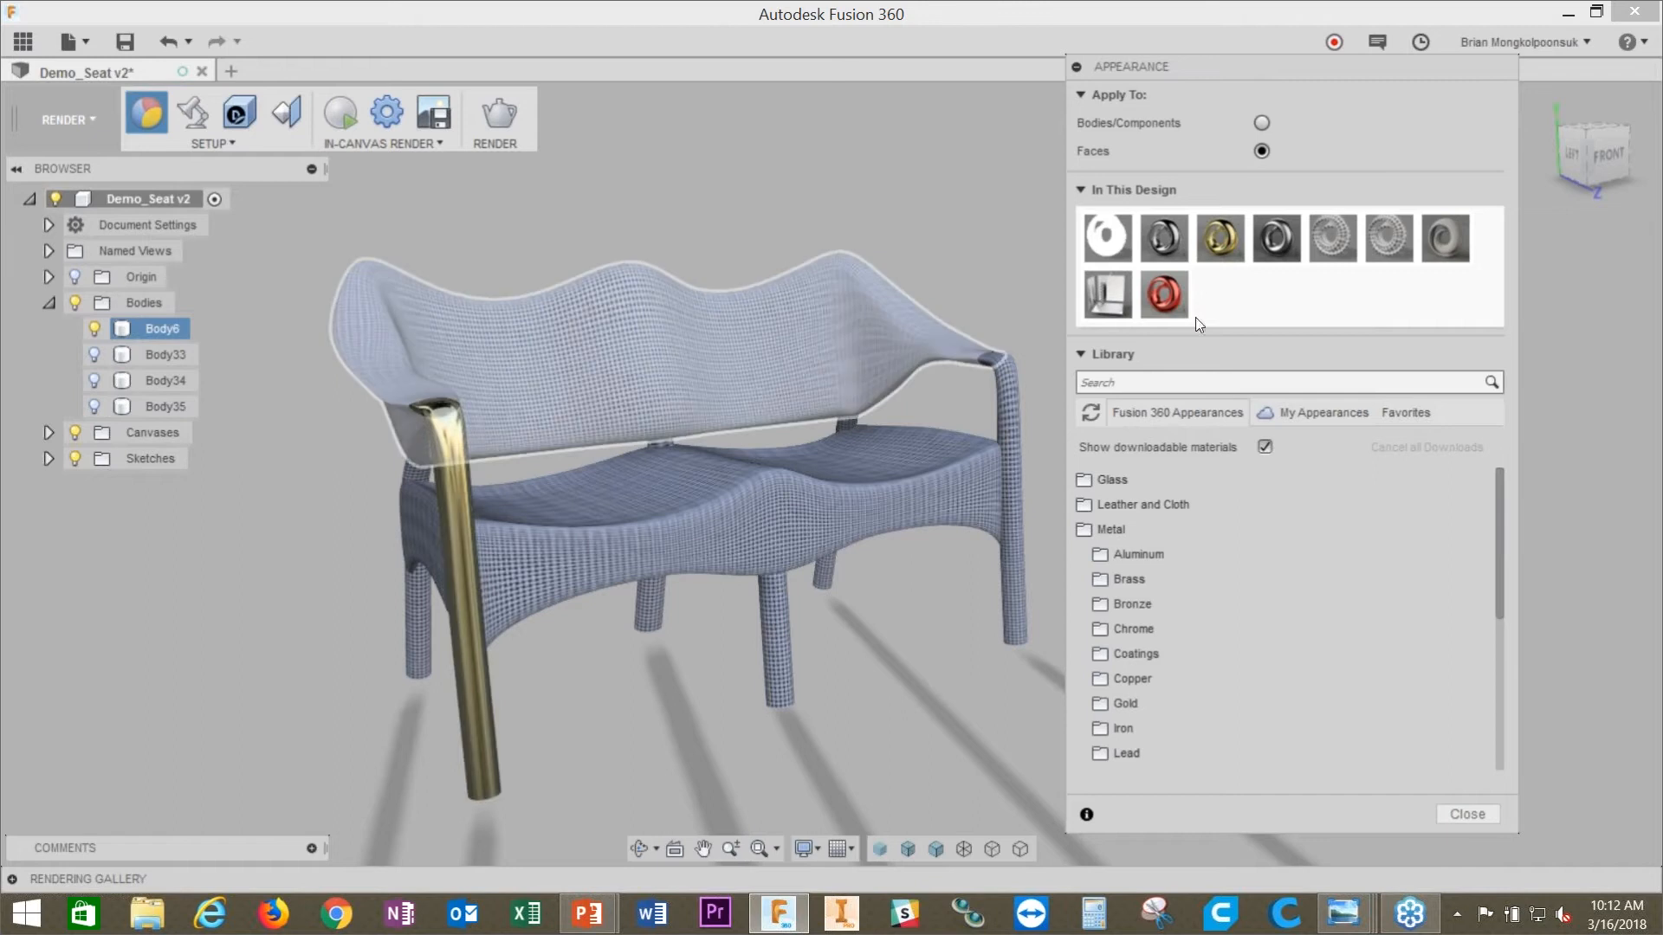
left_click_drag(1244, 241, 1011, 394)
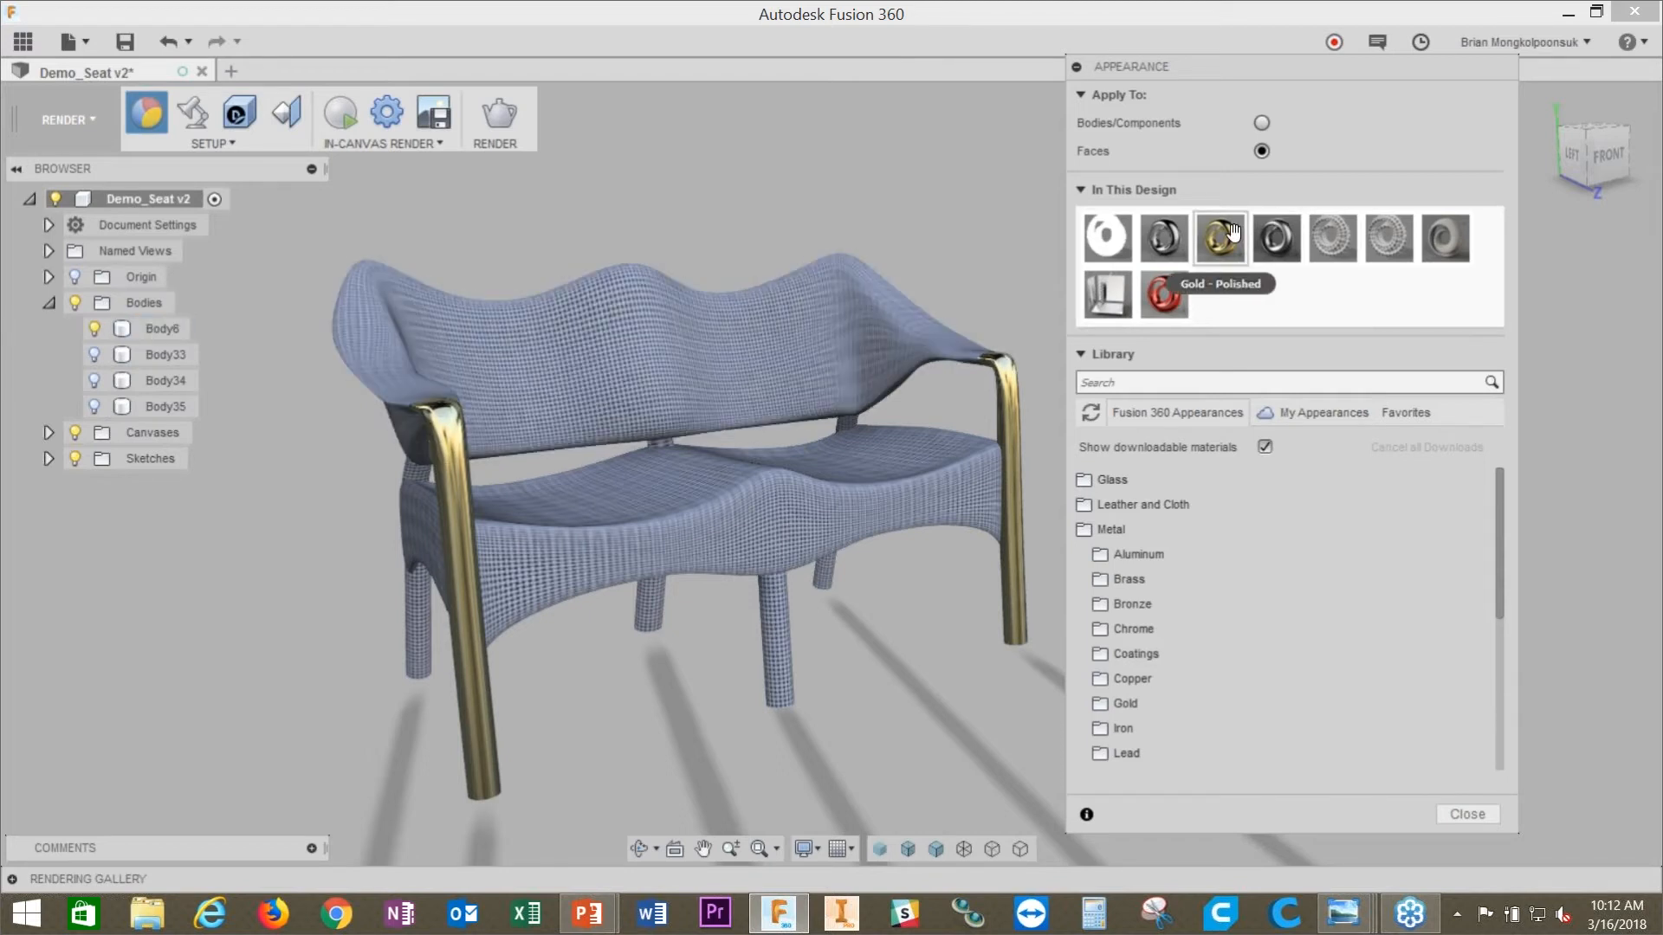
left_click_drag(1234, 232, 775, 606)
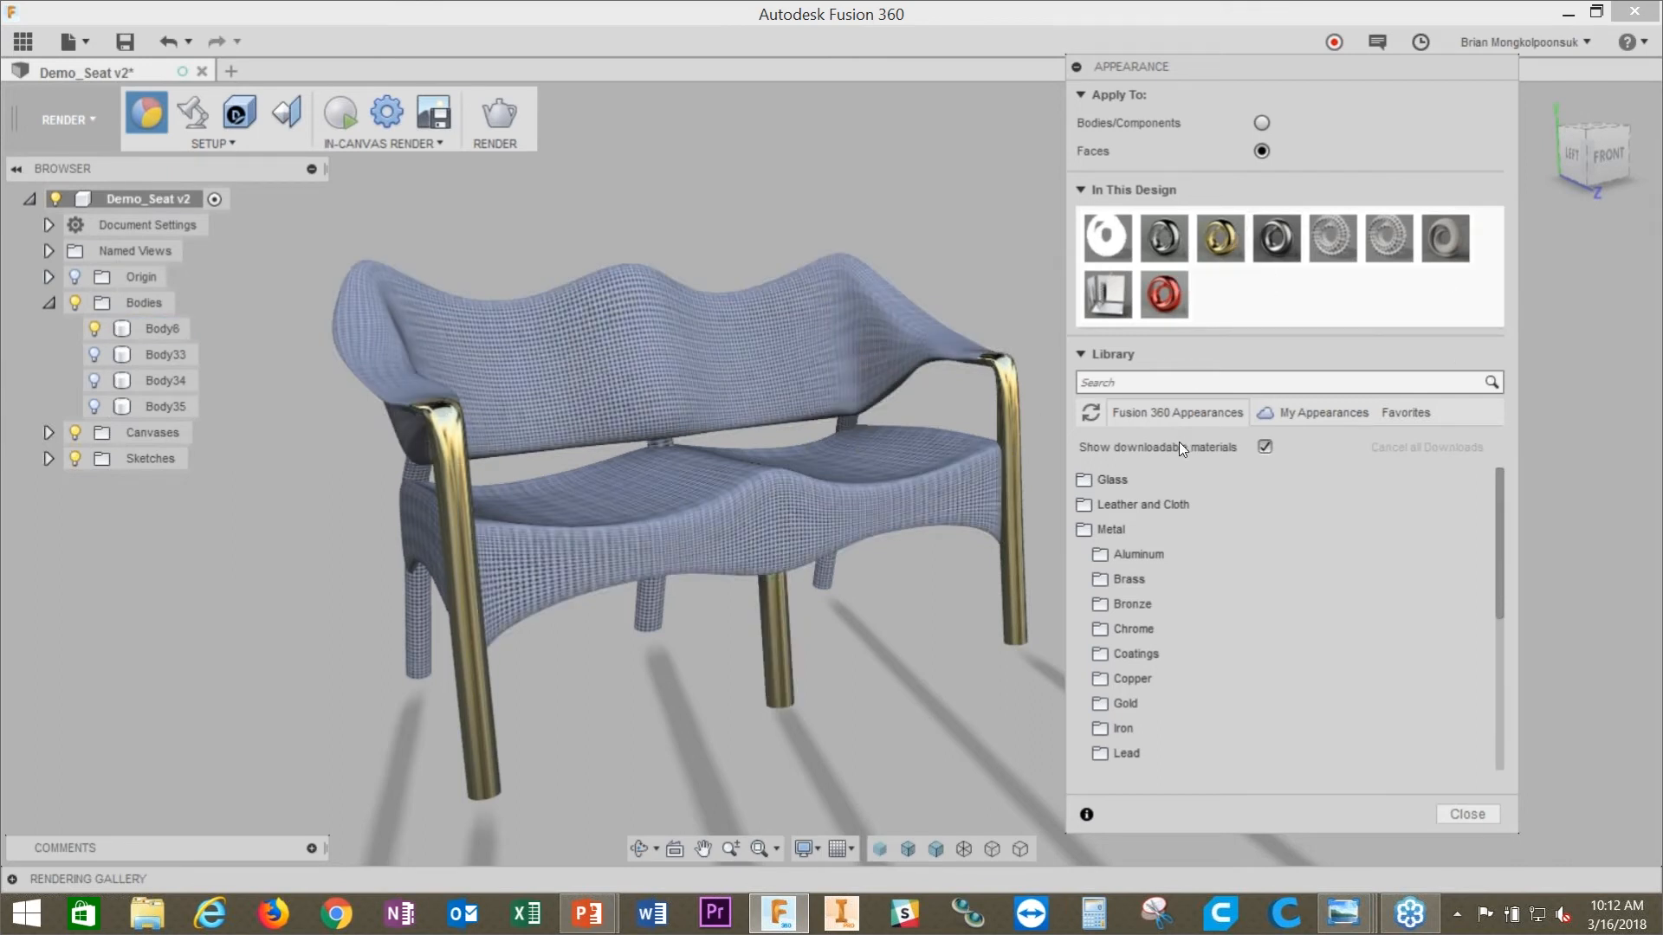
Step: Apply the Bamboo Light - Semigloss wood appearance to the backrest face and to the whole bench body, keeping the appearances already applied to faces
left_click_drag(1499, 516, 1507, 690)
left_click(1181, 724)
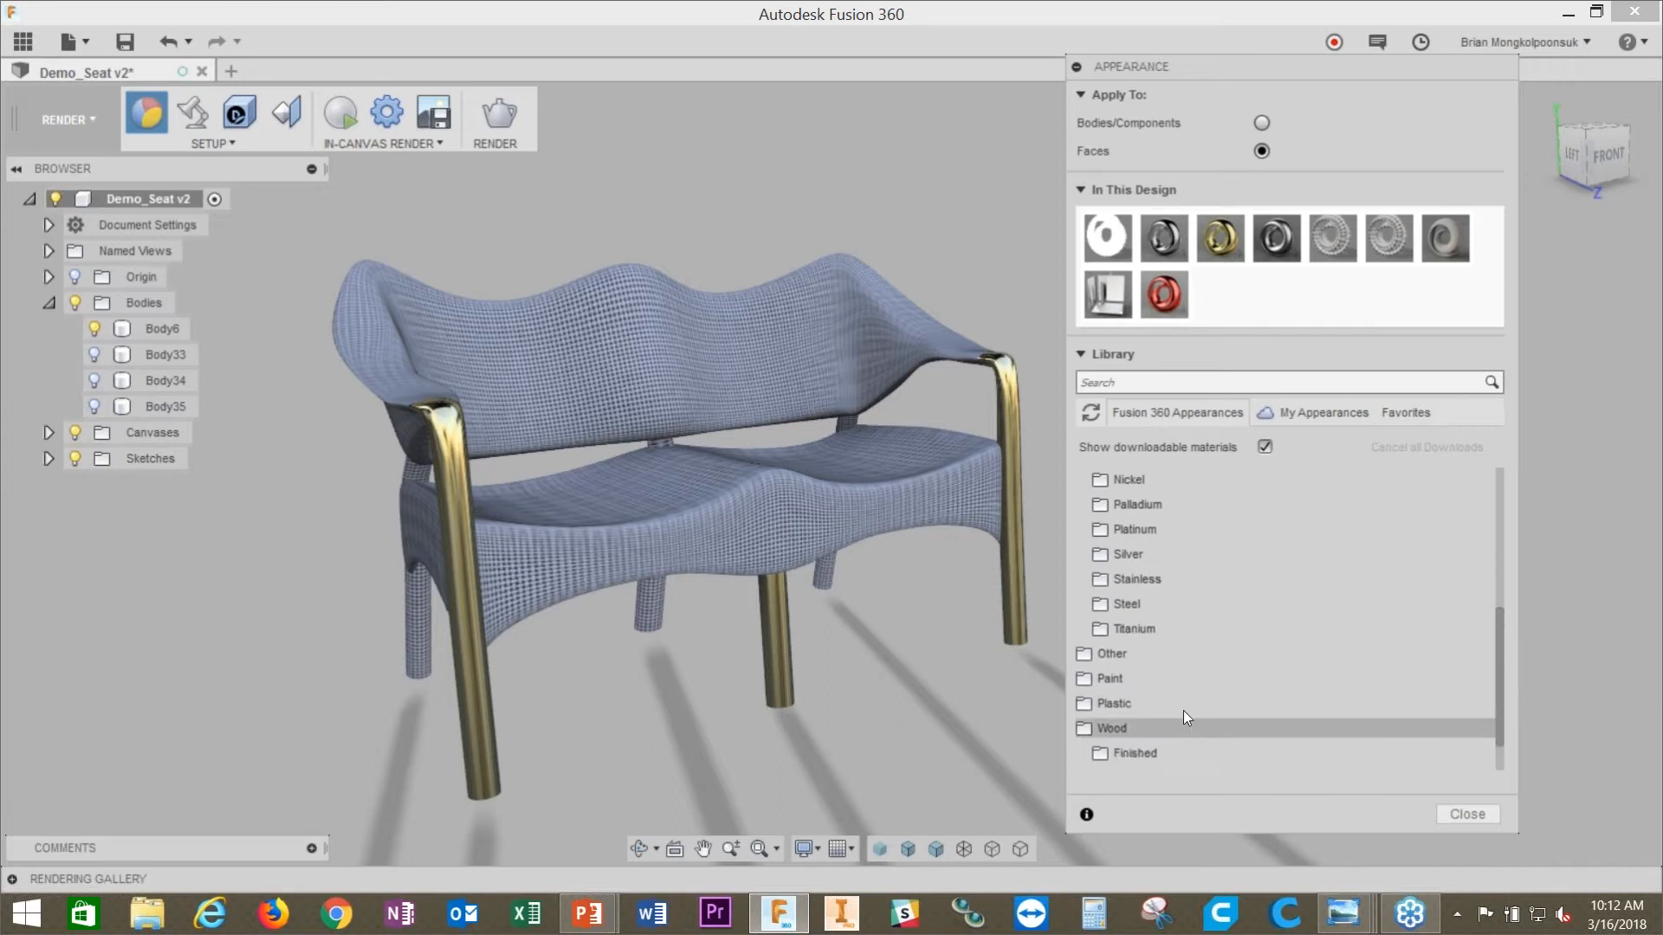
left_click(1171, 703)
scroll(1223, 626, "down", 3)
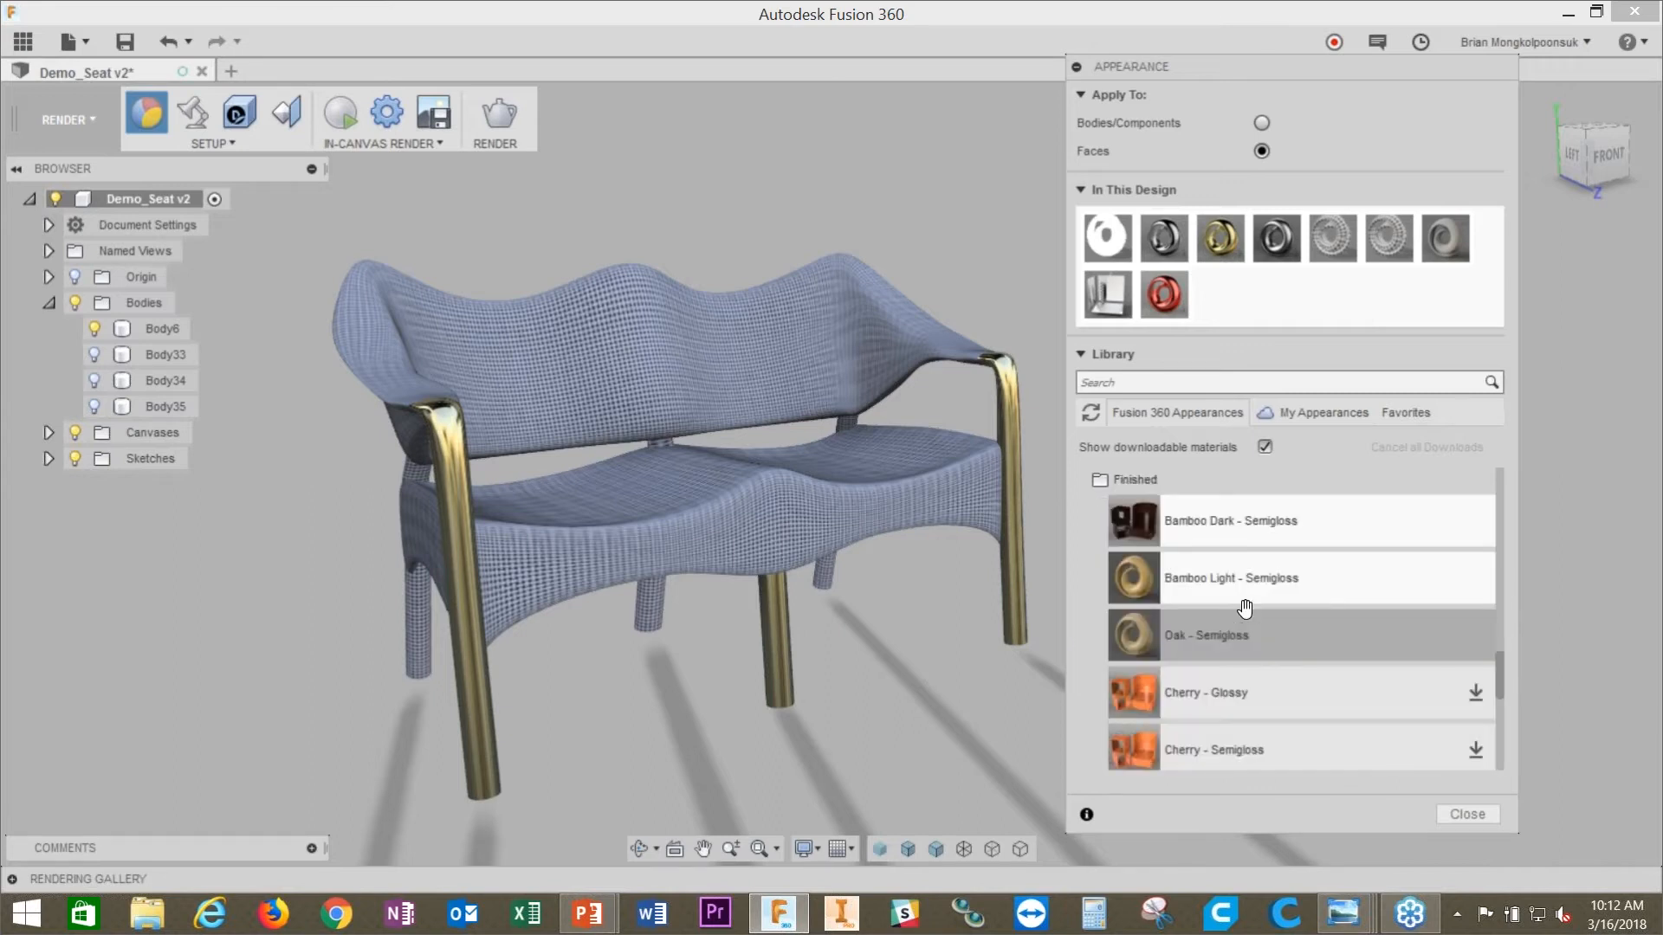
left_click_drag(1266, 582, 787, 385)
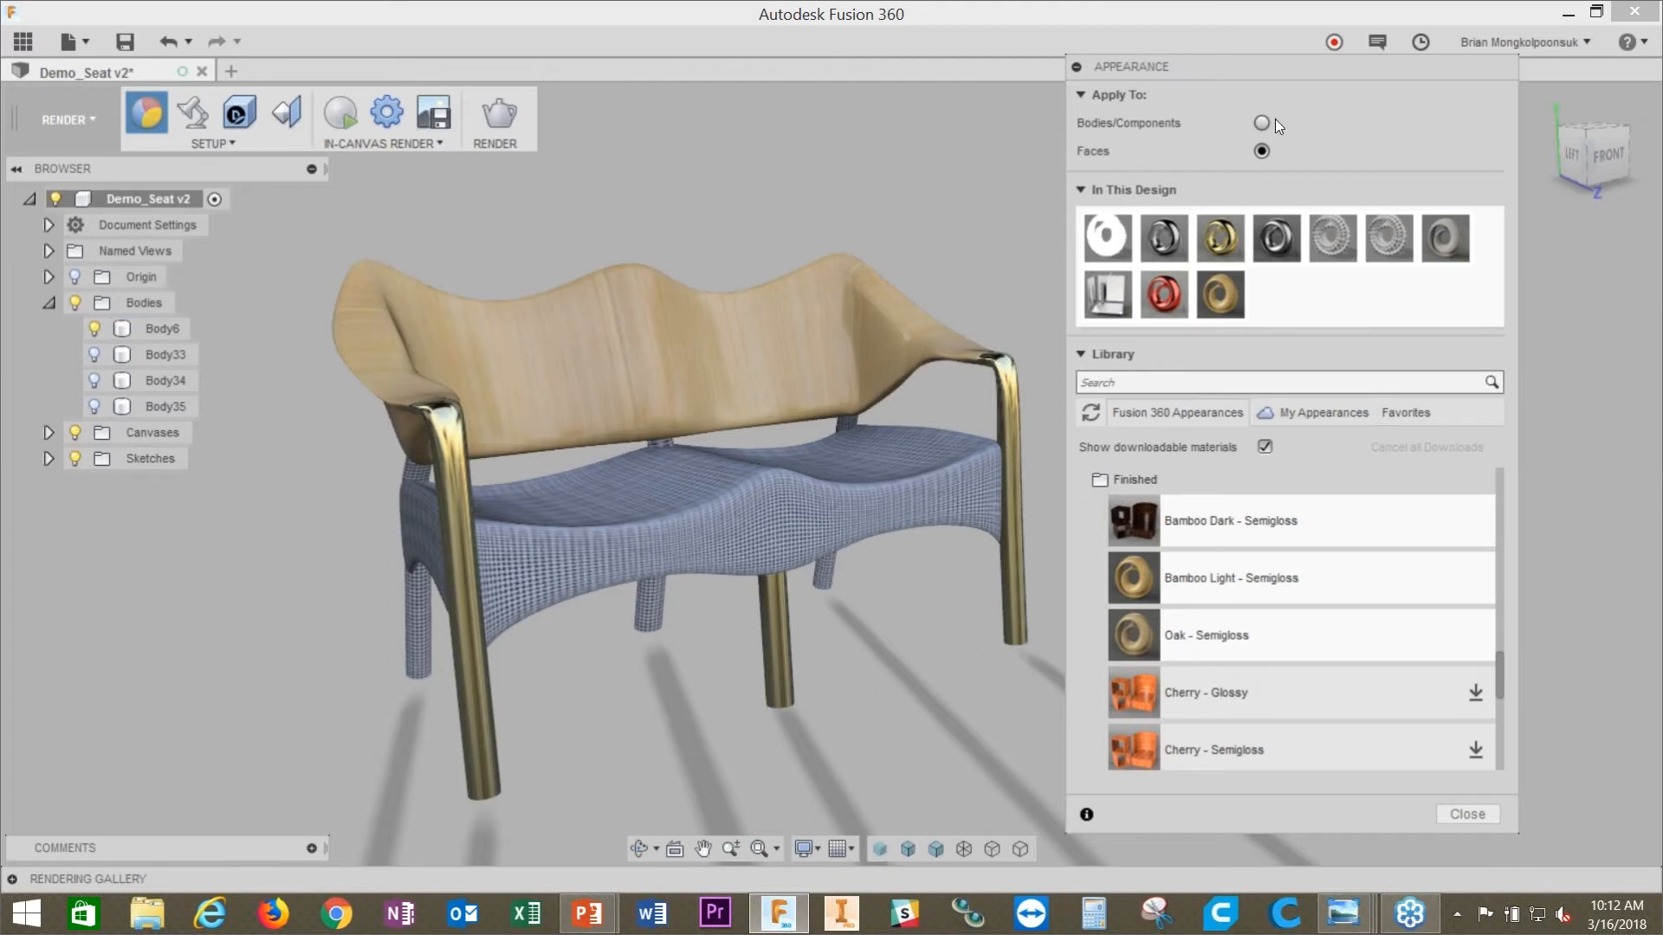
left_click_drag(1254, 580, 751, 399)
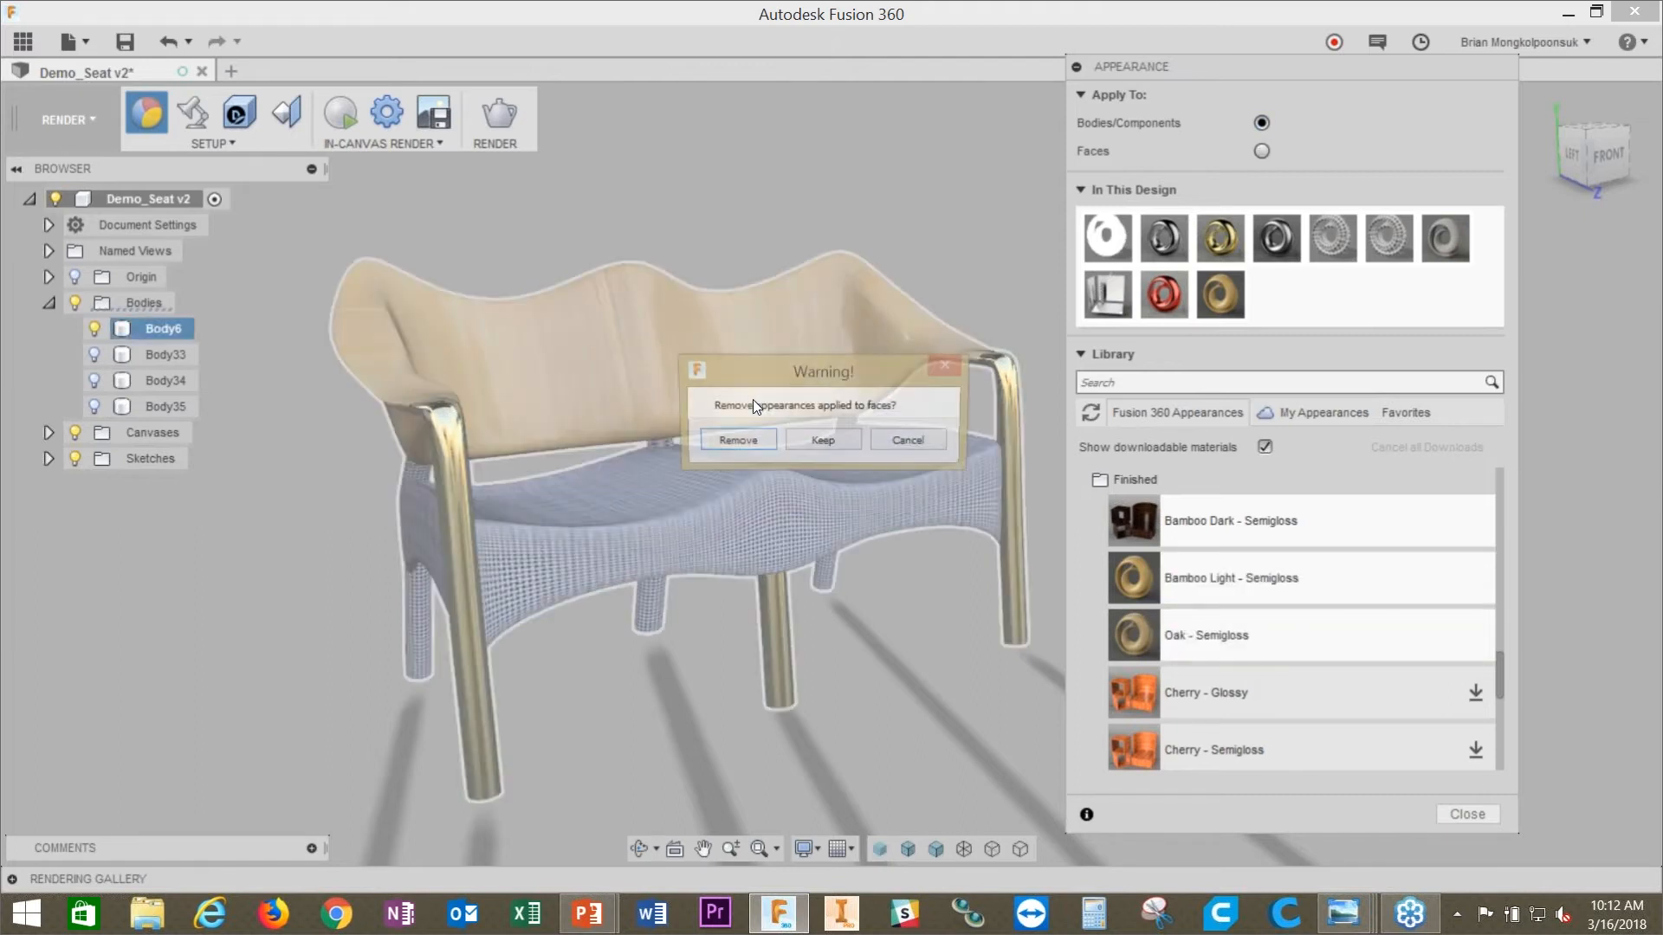
left_click(820, 441)
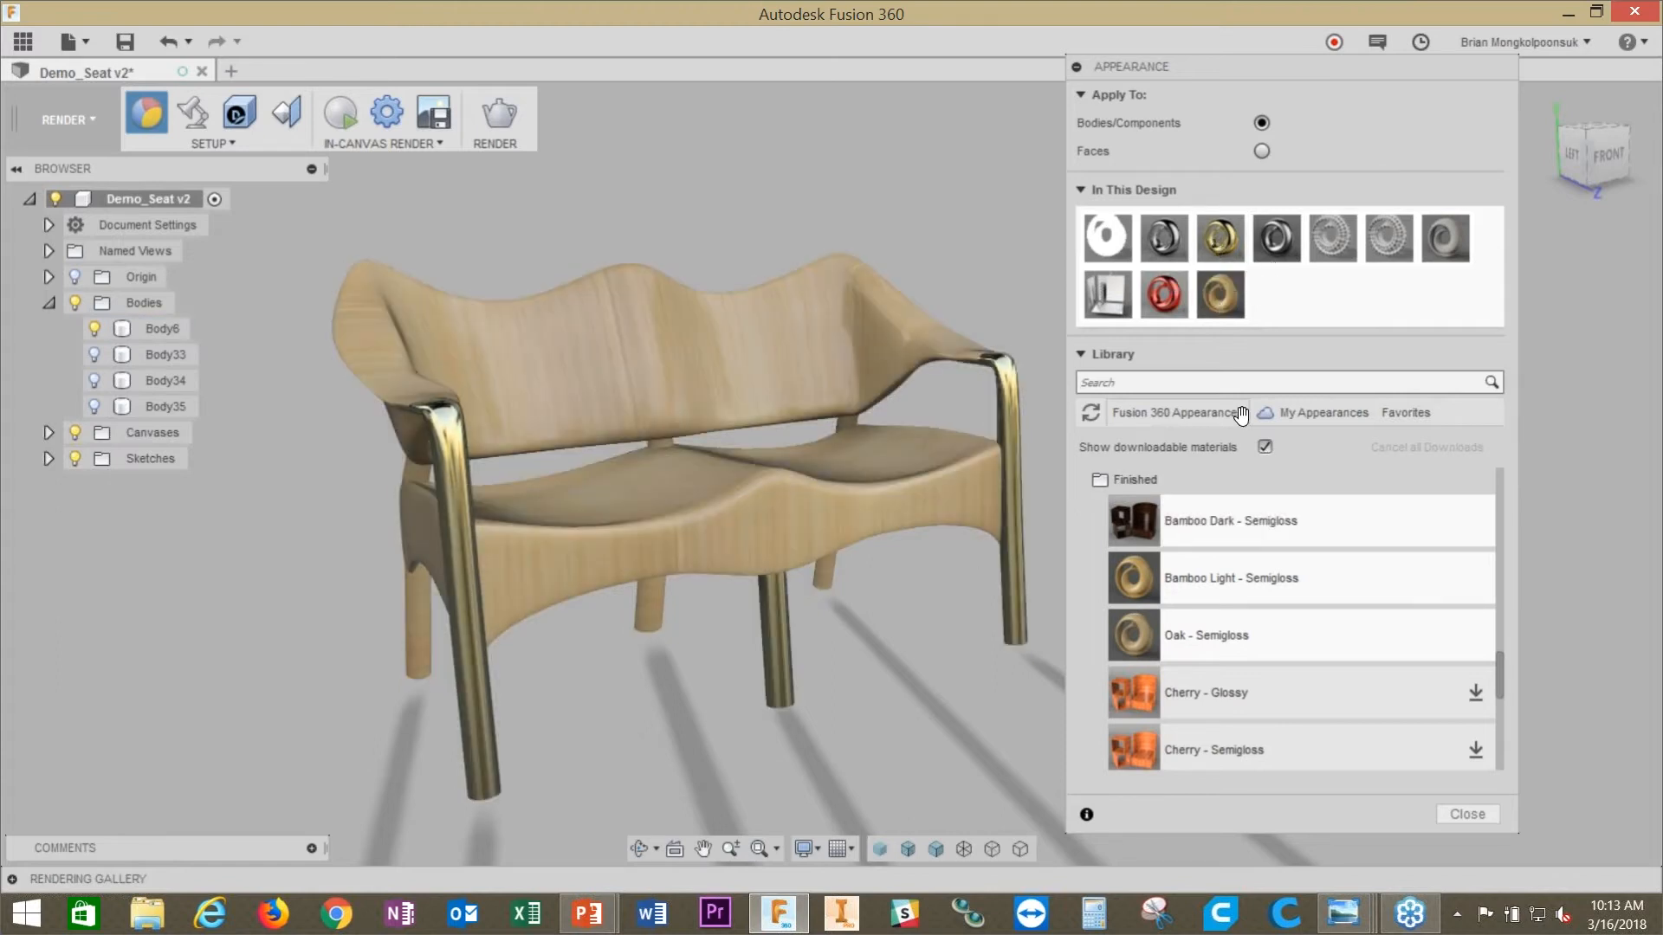
Step: Apply the Gold - Polished appearance to individual faces: the remaining rear legs and the small middle connector between backrest and seat
left_click(1260, 151)
left_click_drag(1220, 295, 648, 597)
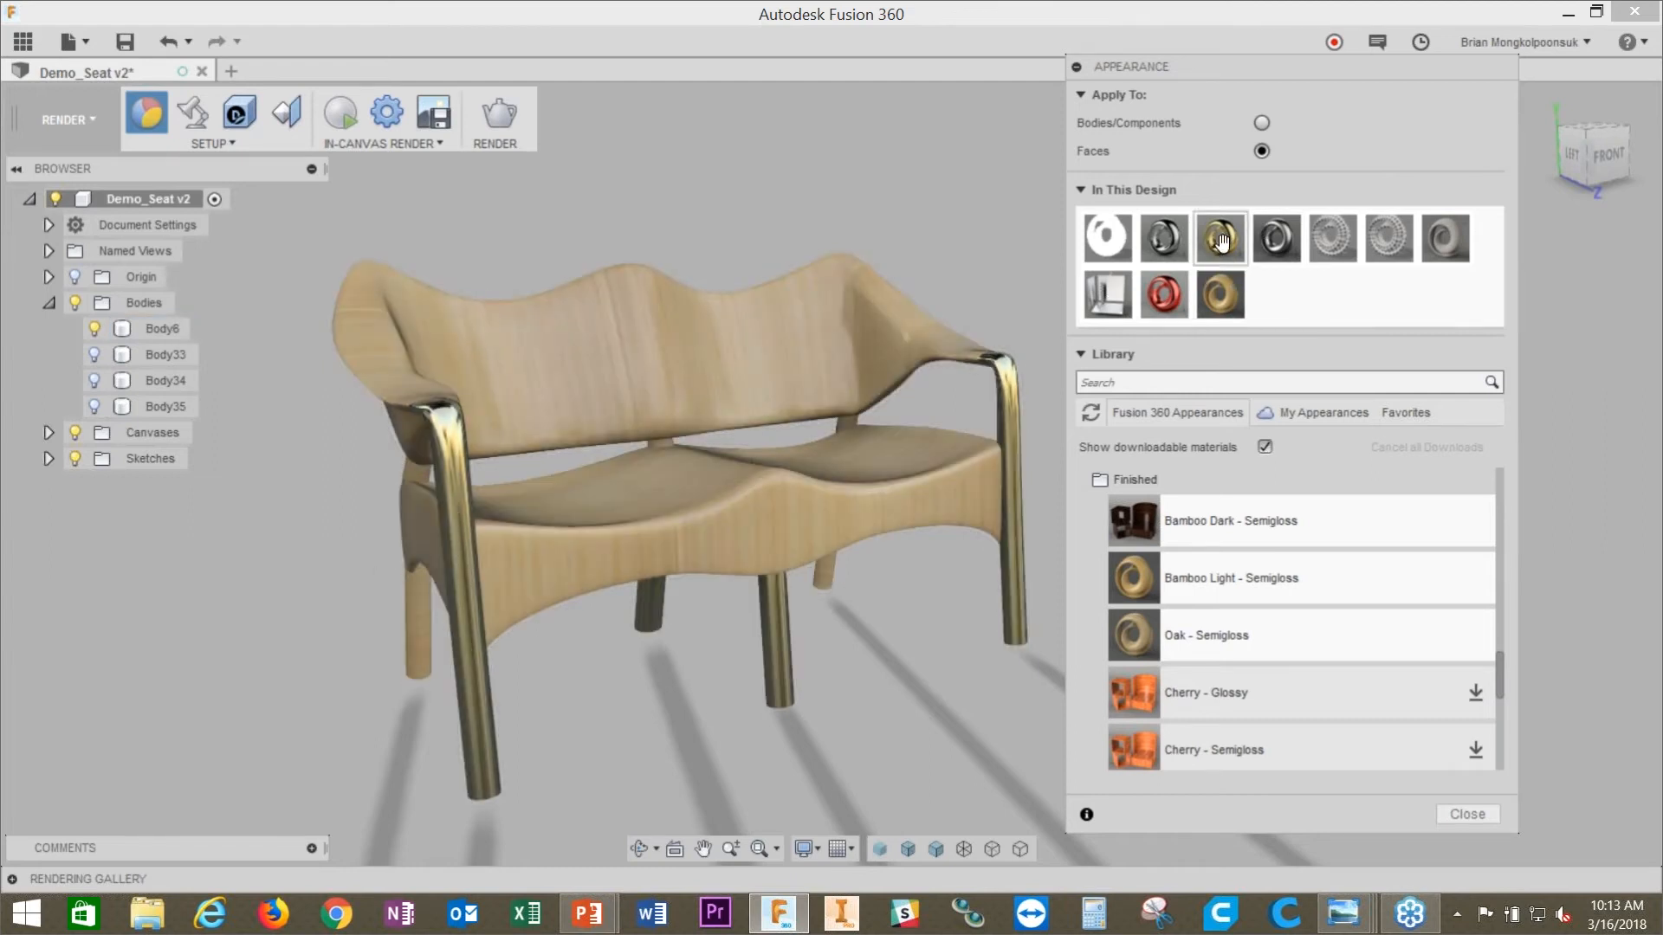
left_click_drag(1215, 237, 413, 653)
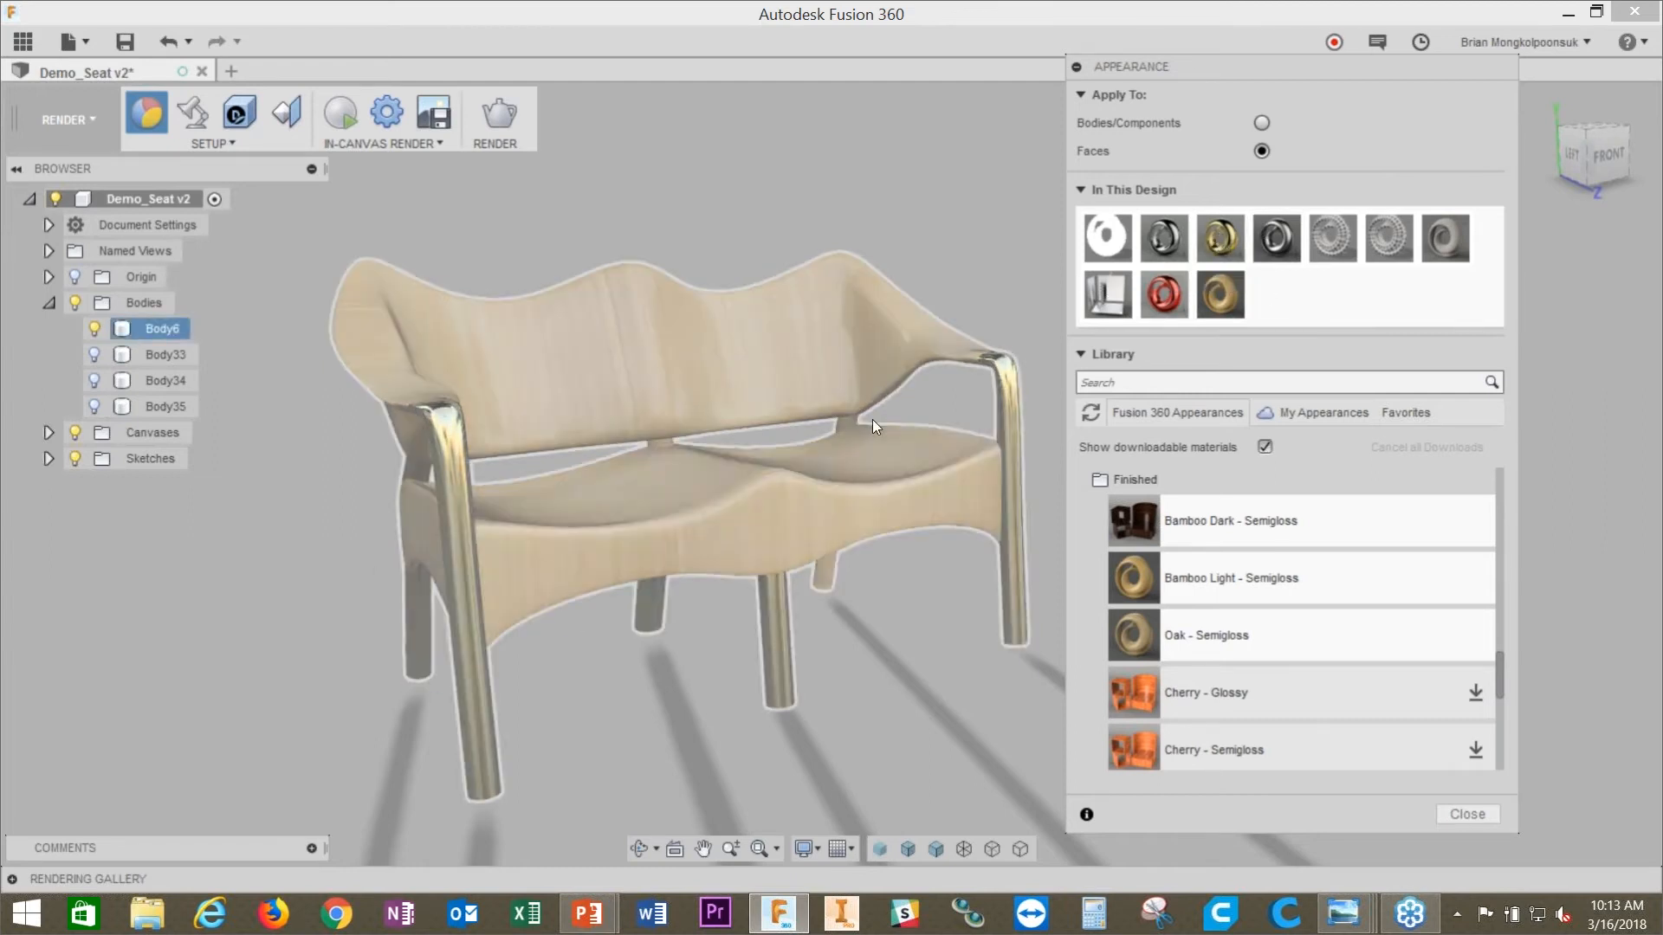
middle_click_drag(859, 556, 1035, 428, "shift")
left_click_drag(1216, 257, 445, 620)
left_click_drag(1220, 294, 649, 451)
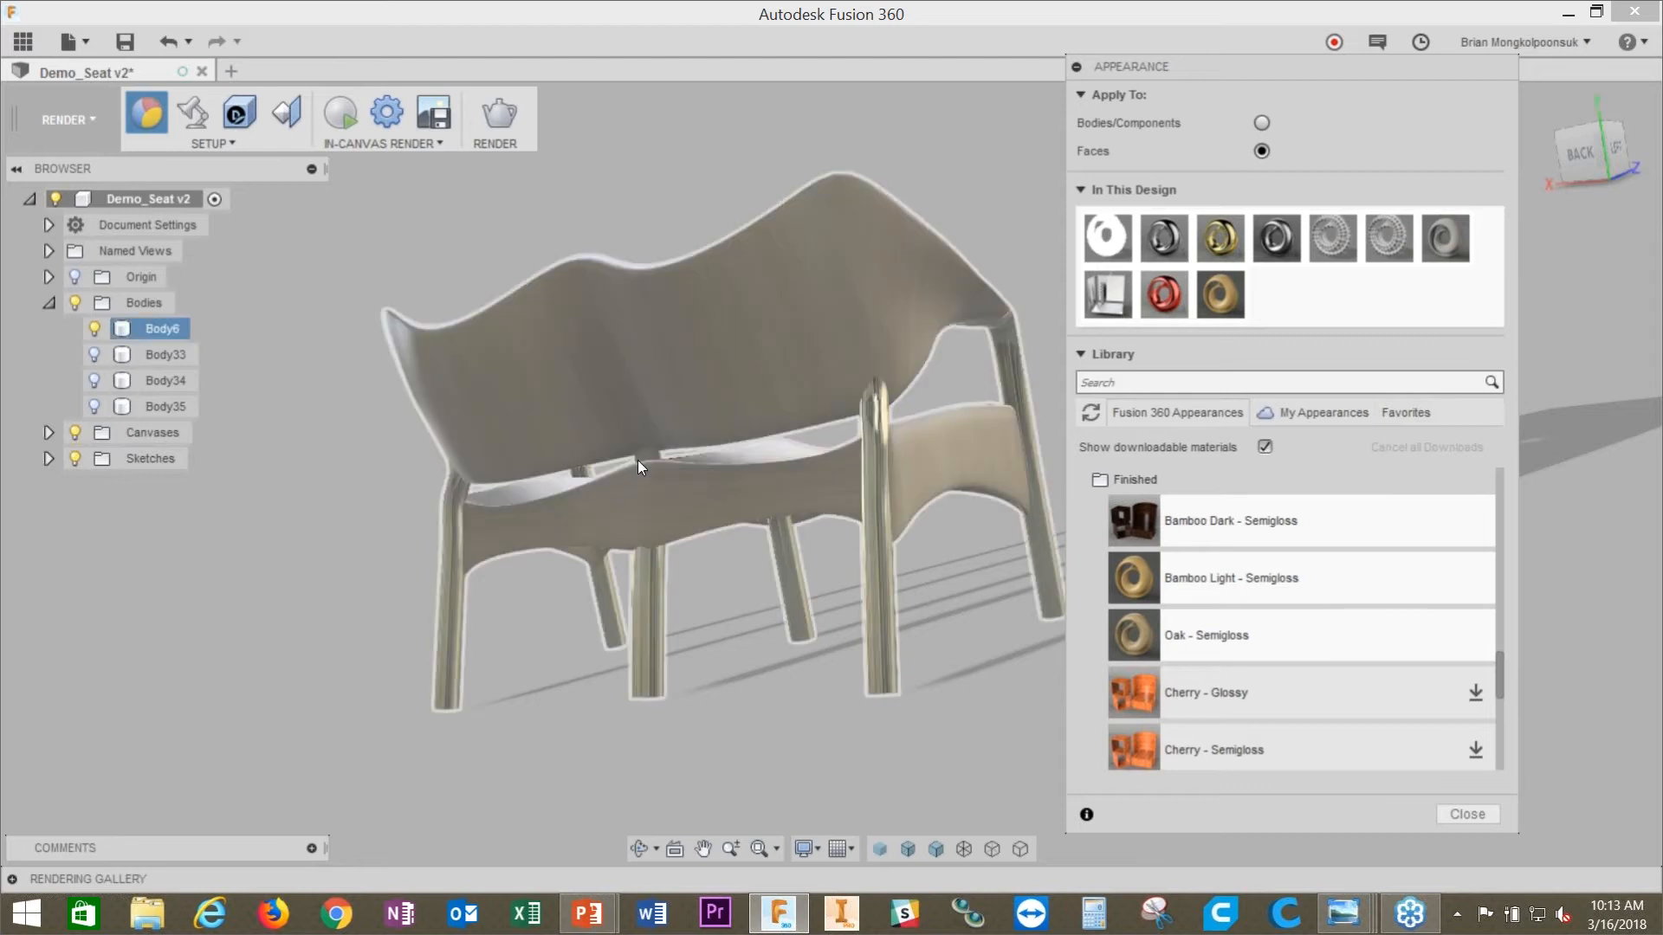
scroll(648, 450, "up", 5)
left_click_drag(1219, 240, 656, 449)
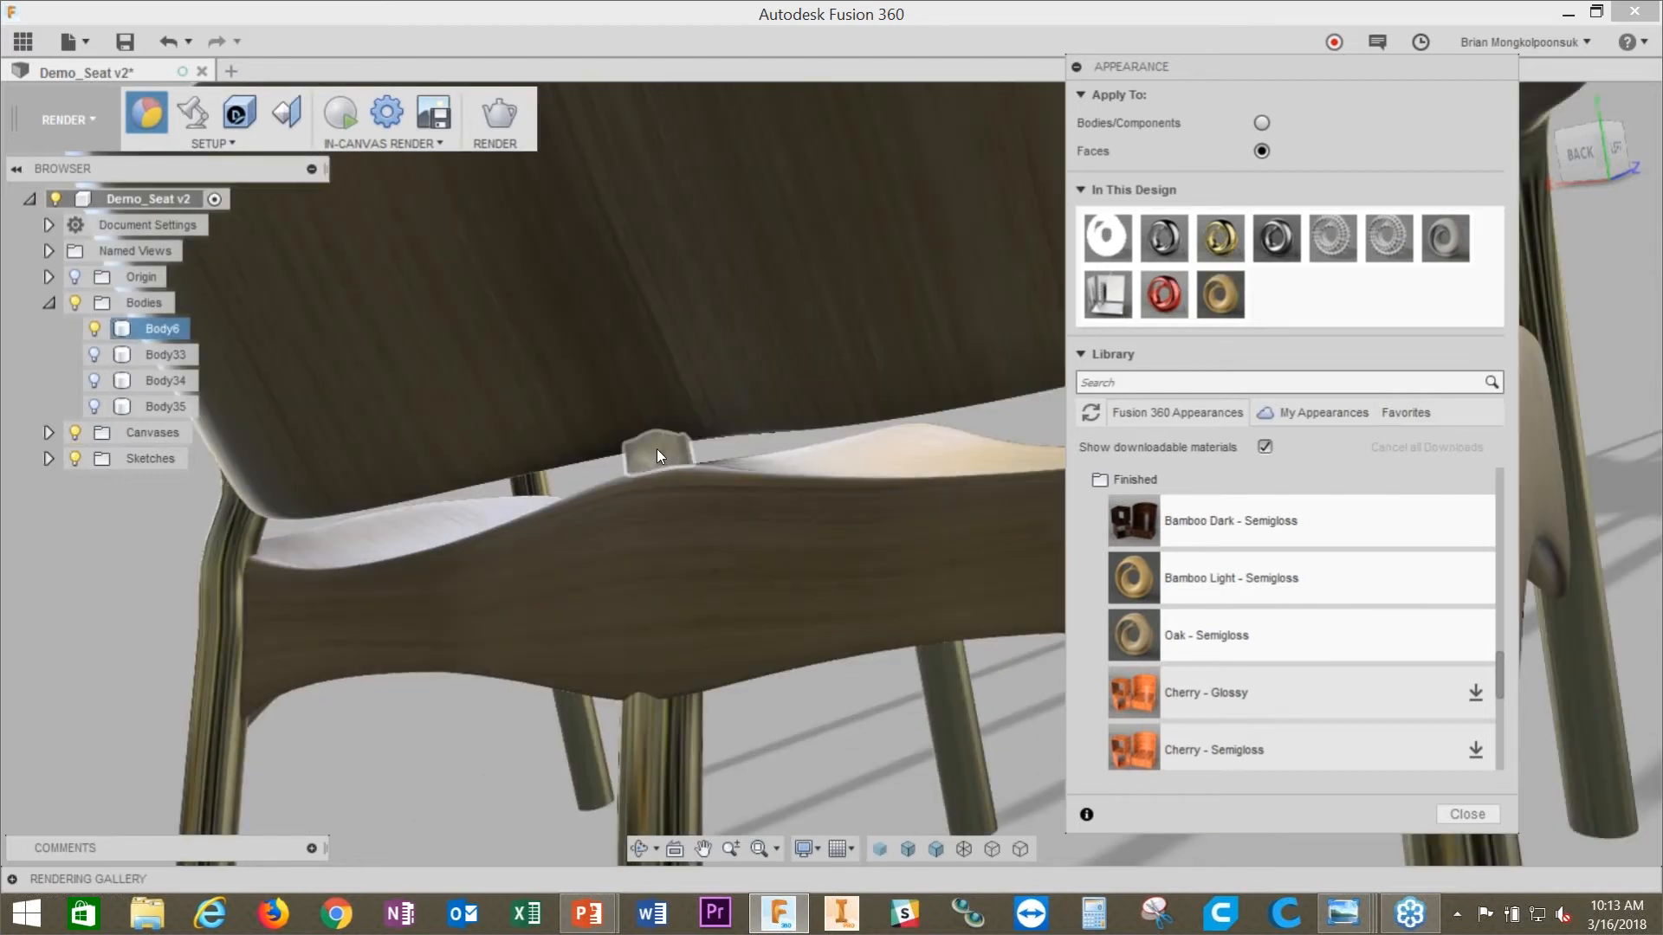
scroll(642, 455, "down", 5)
middle_click_drag(1002, 375, 762, 455, "shift")
scroll(900, 438, "up", 3)
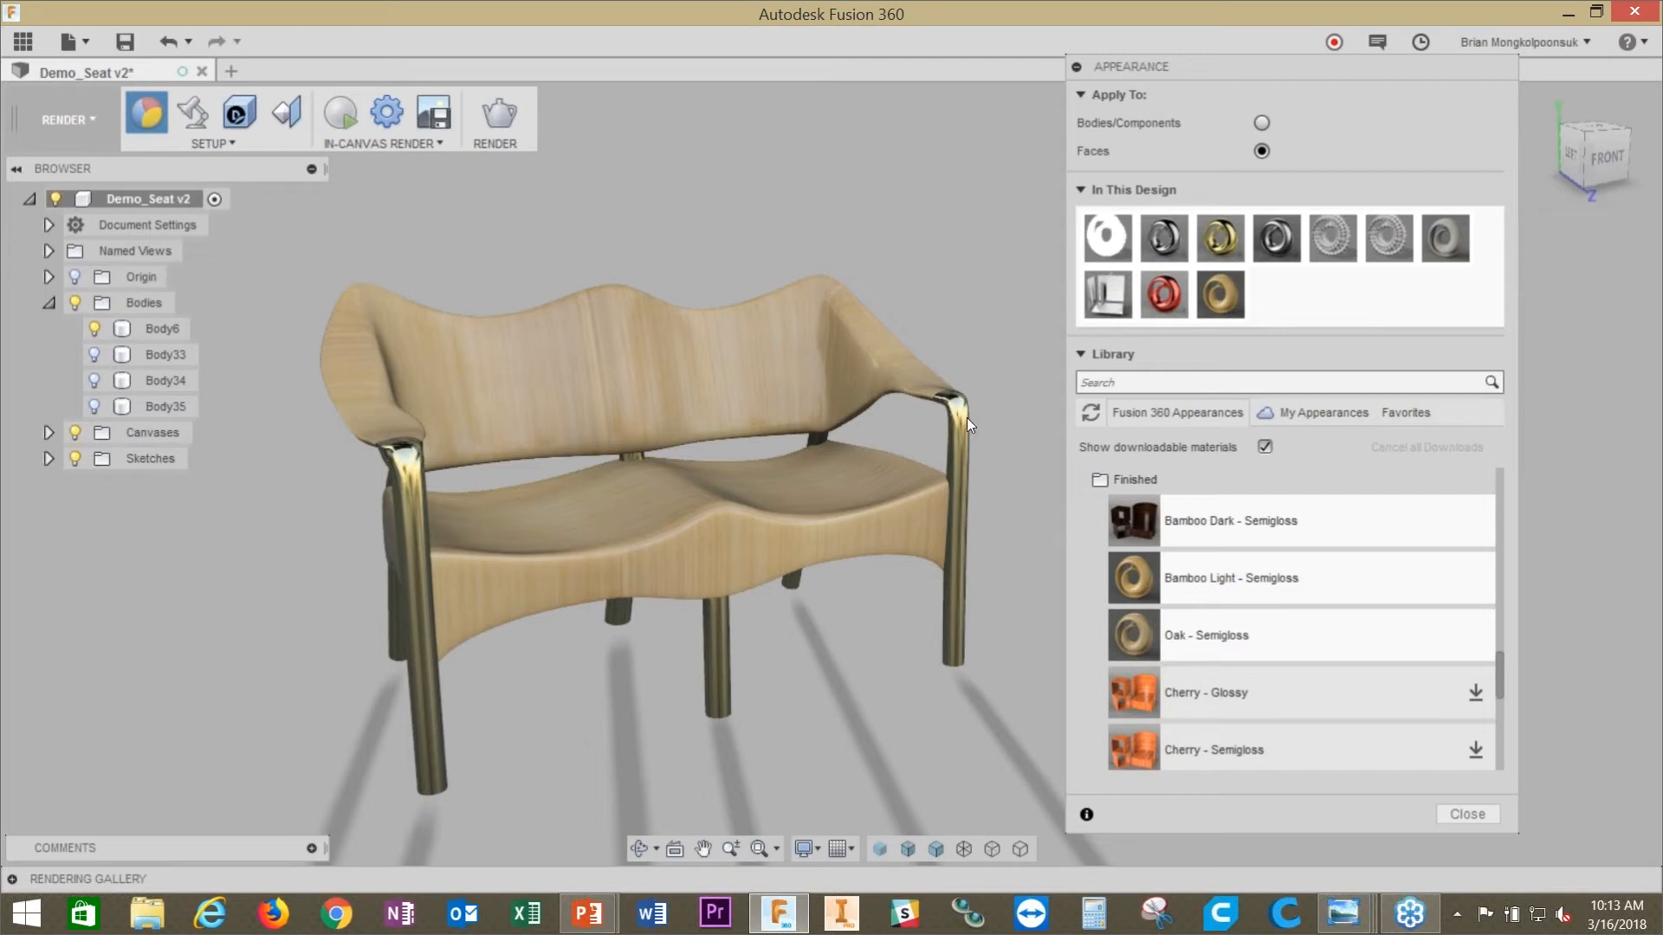
Step: Edit the design's Gold - Polished appearance and set its roughness to 0.0680
scroll(1236, 622, "up", 10)
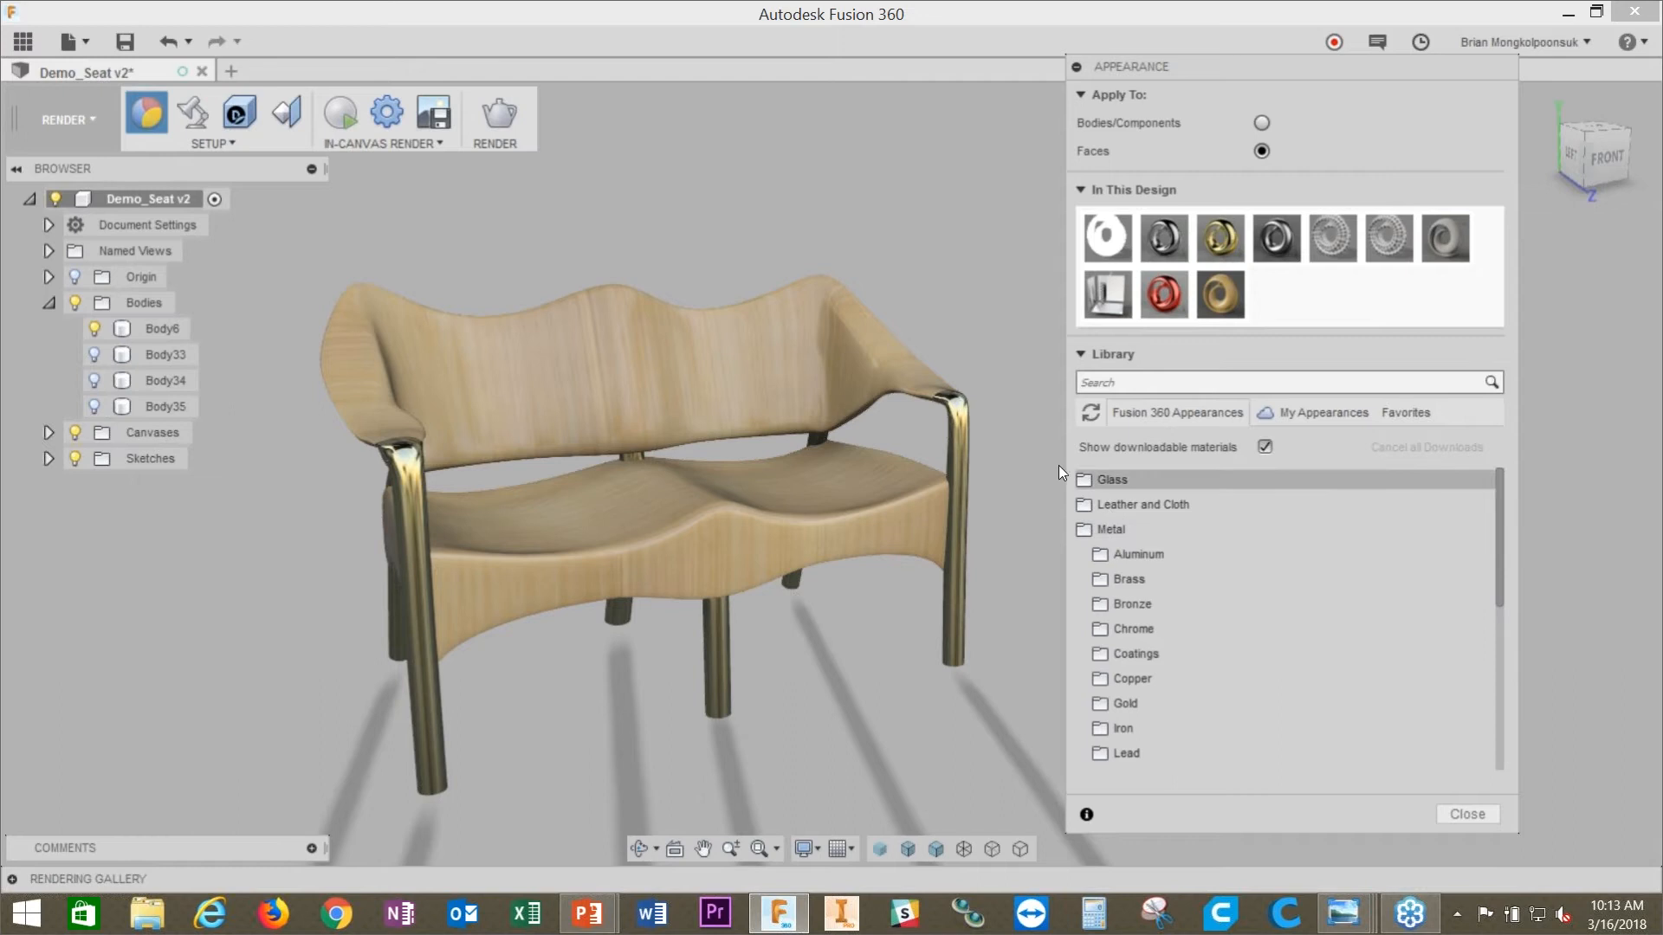
middle_click_drag(1059, 465, 1042, 424, "shift")
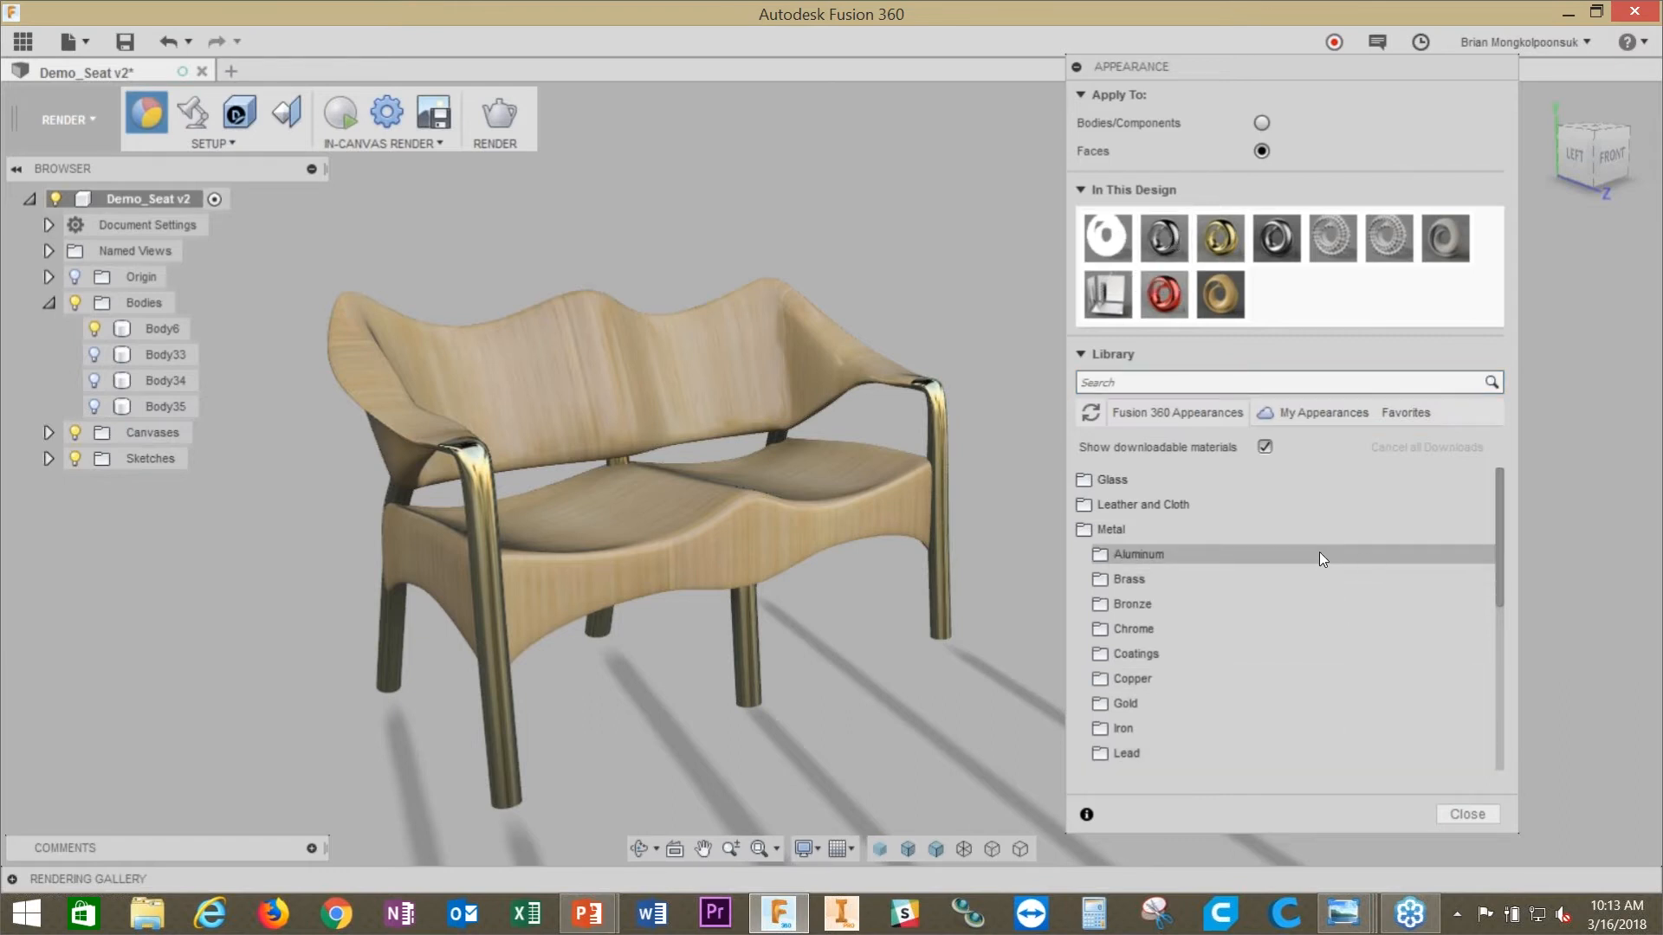
right_click(1221, 239)
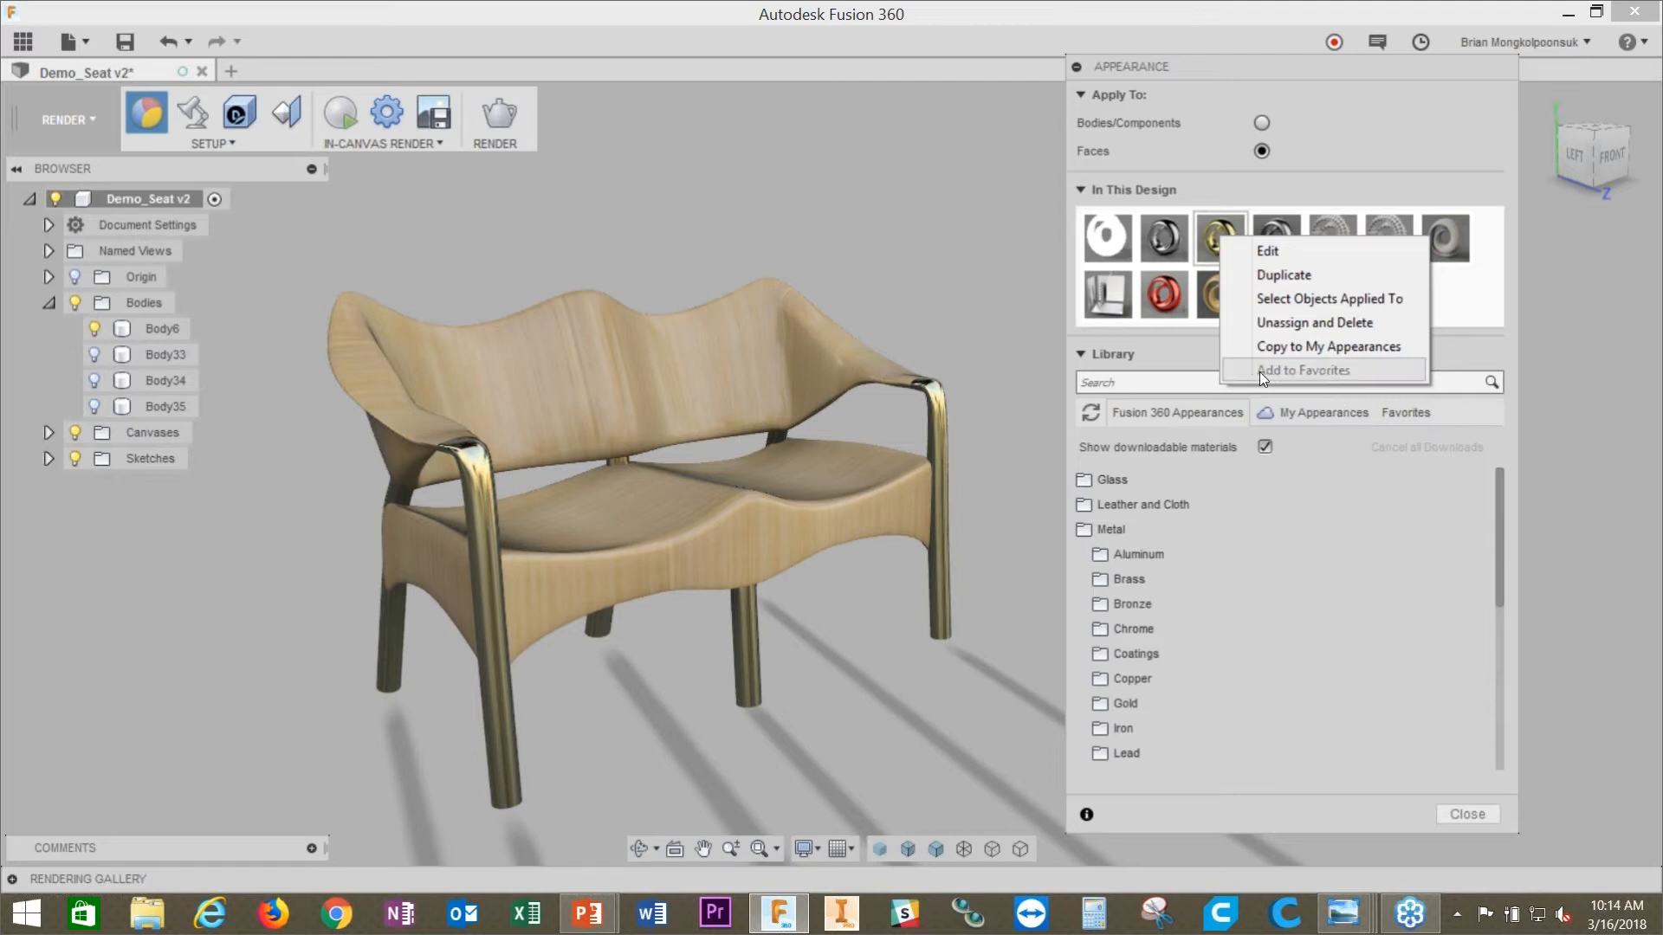
left_click(1488, 341)
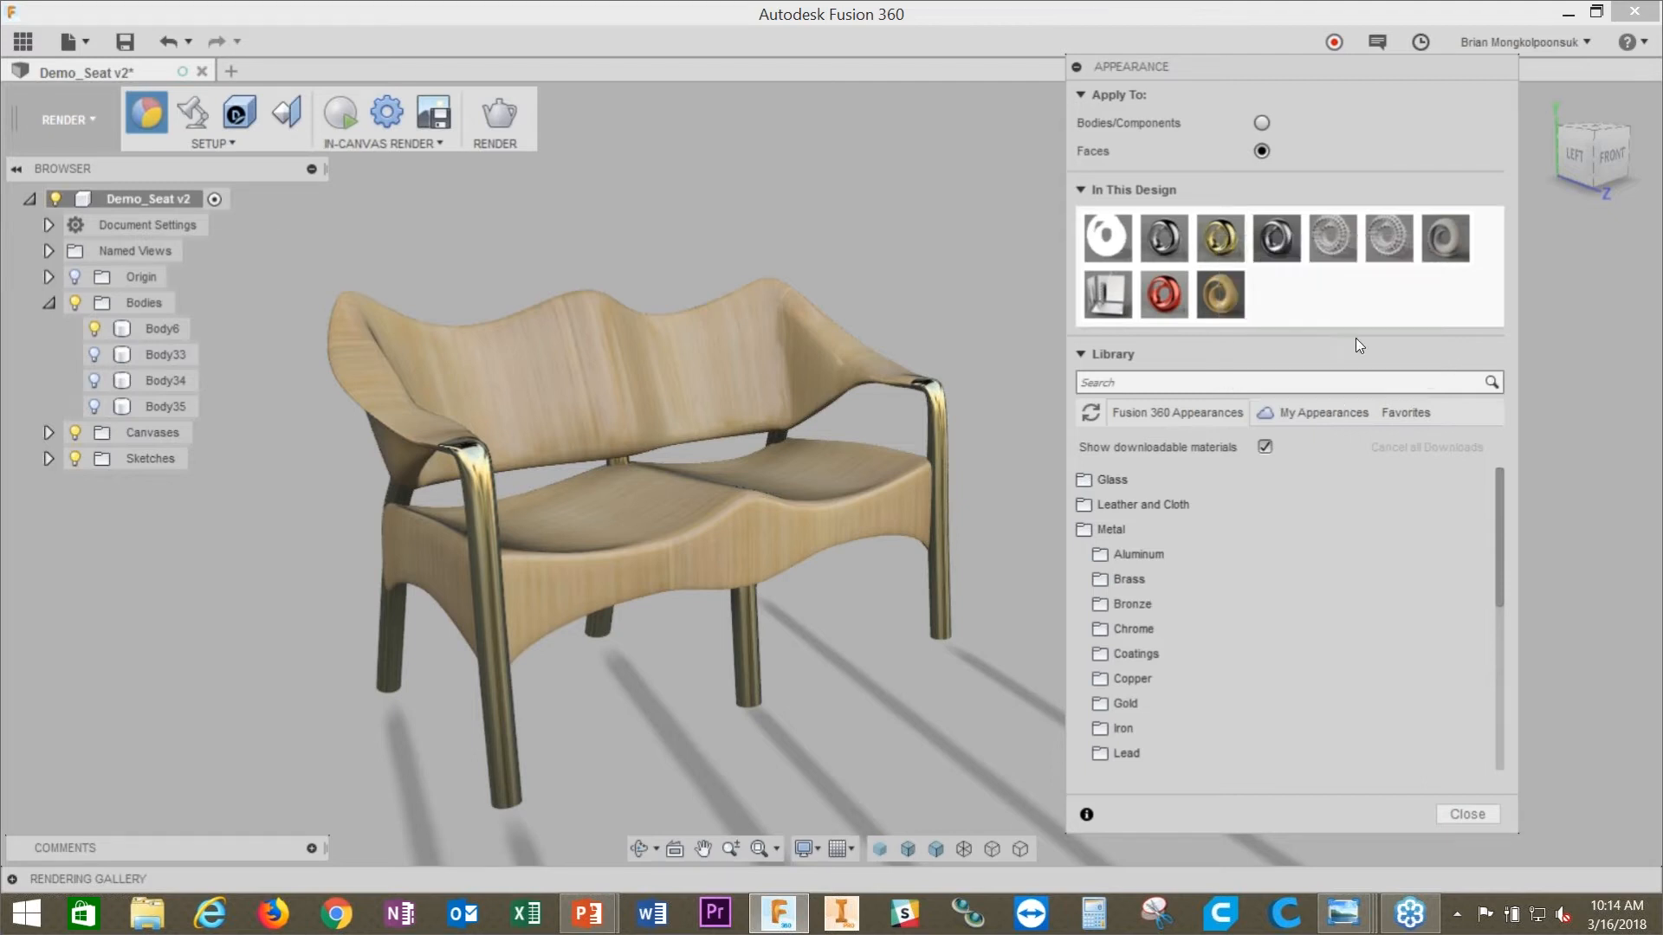
right_click(1219, 235)
left_click(1262, 250)
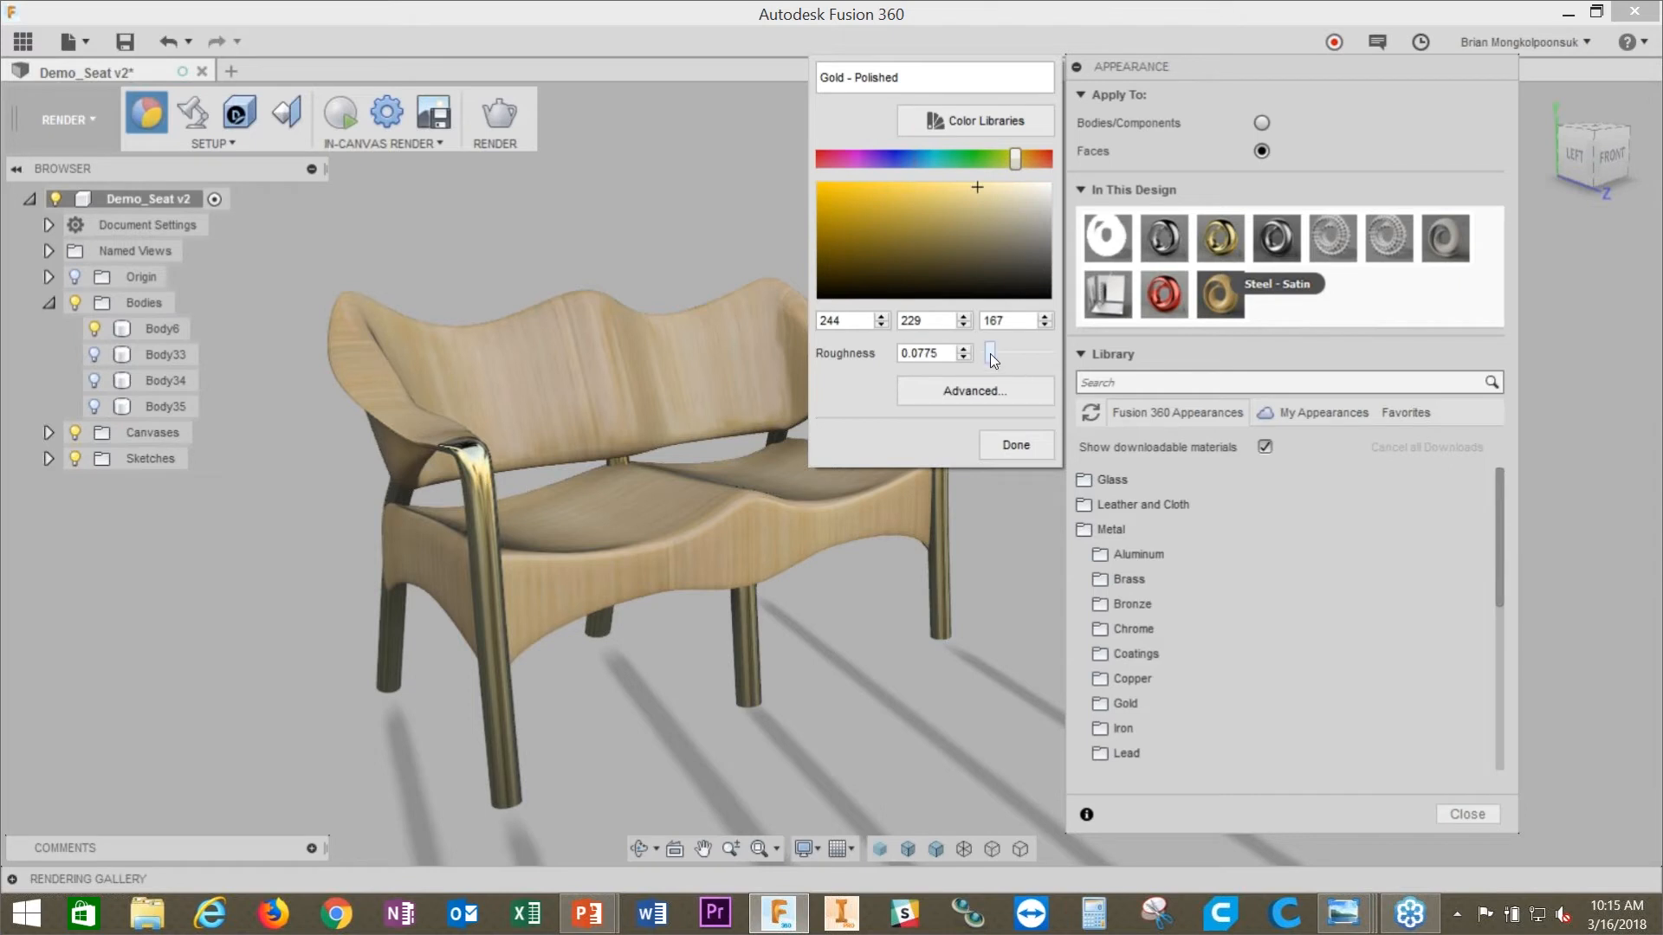
mouse_move(990, 355)
left_mouse_down()
mouse_move(1015, 355)
mouse_move(987, 353)
left_mouse_up()
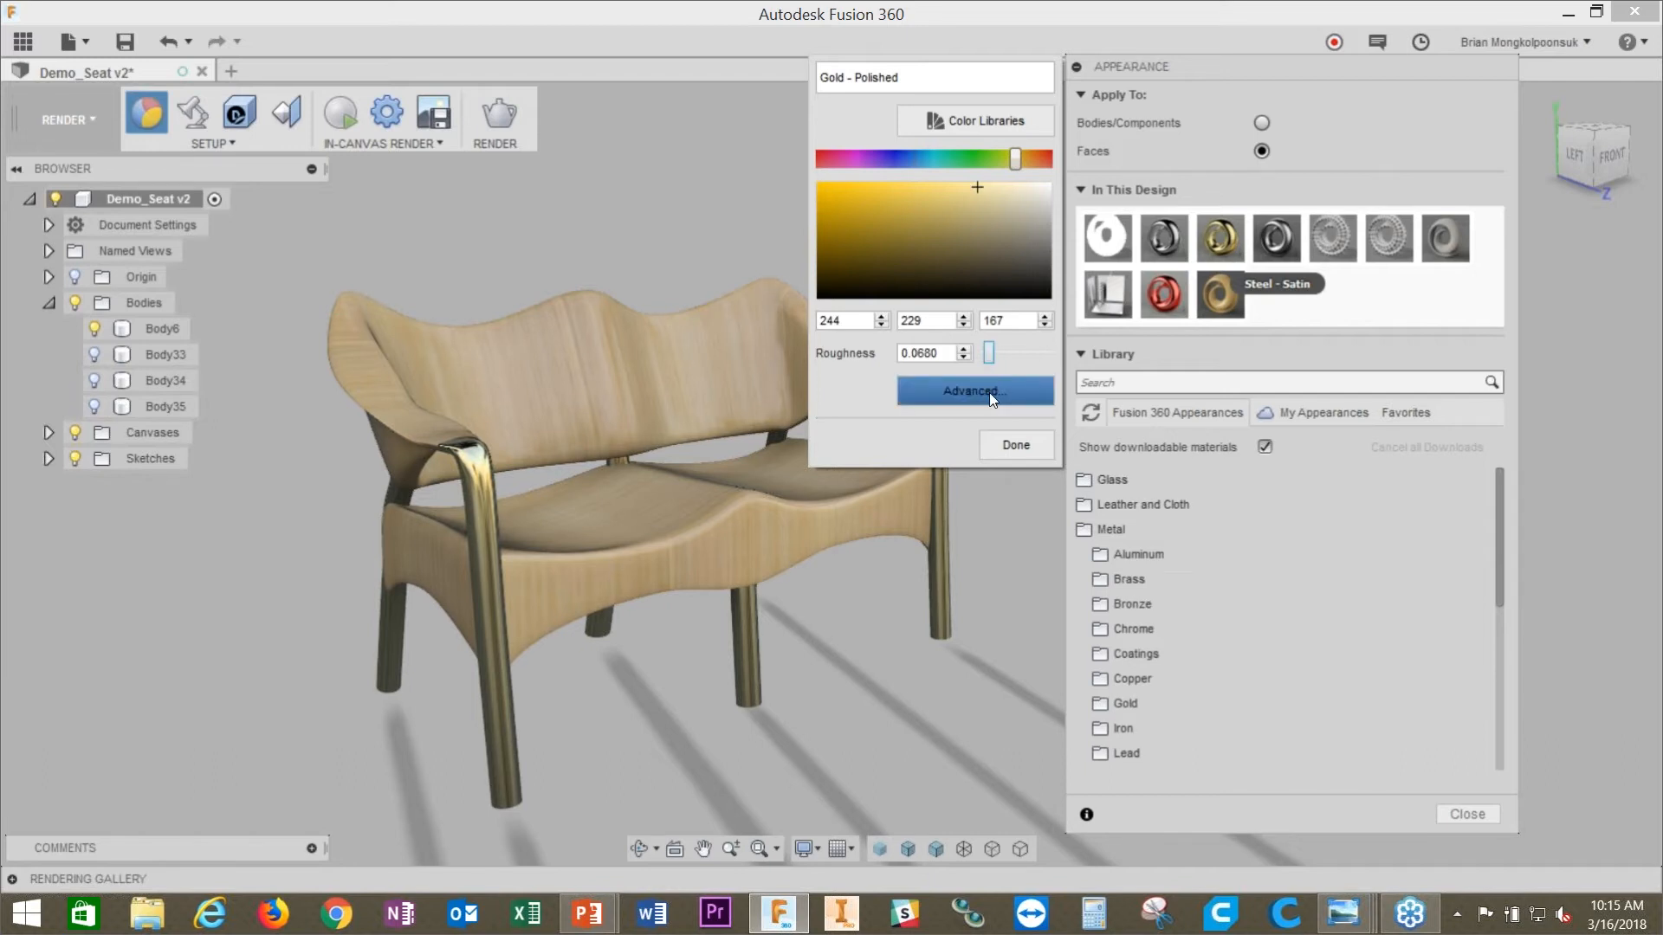
Step: Look through the PANTONE colors offered for Gold - Polished in its advanced material settings, and leave the color libraries without choosing one
left_click(989, 393)
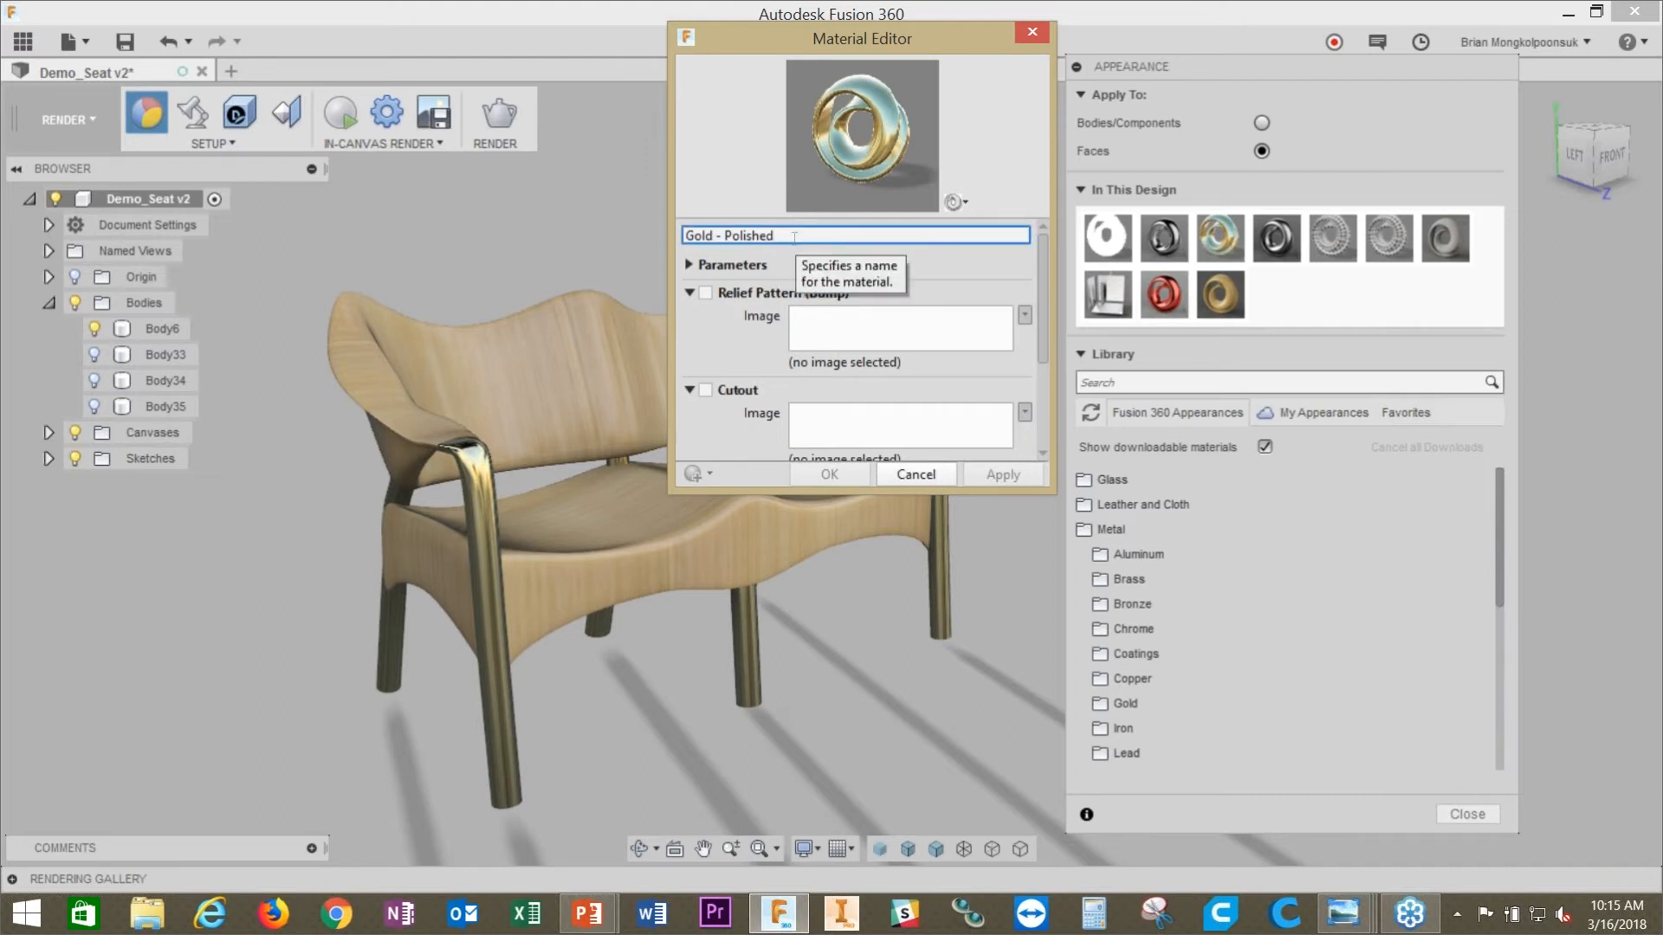
left_click(690, 264)
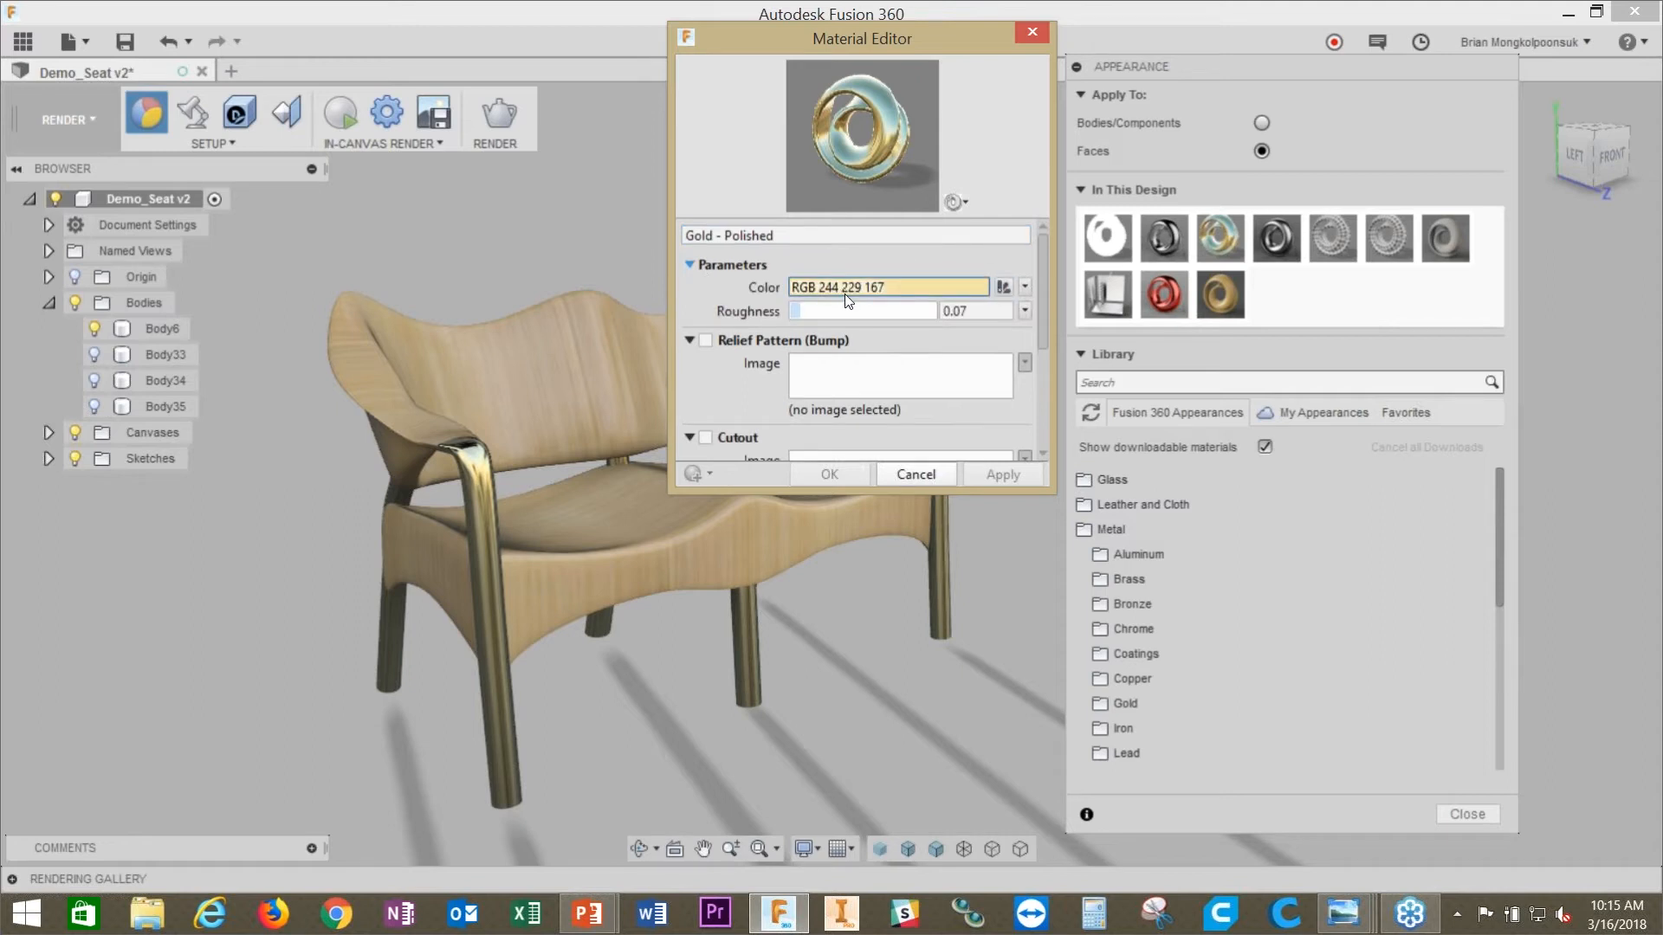
left_click(1001, 286)
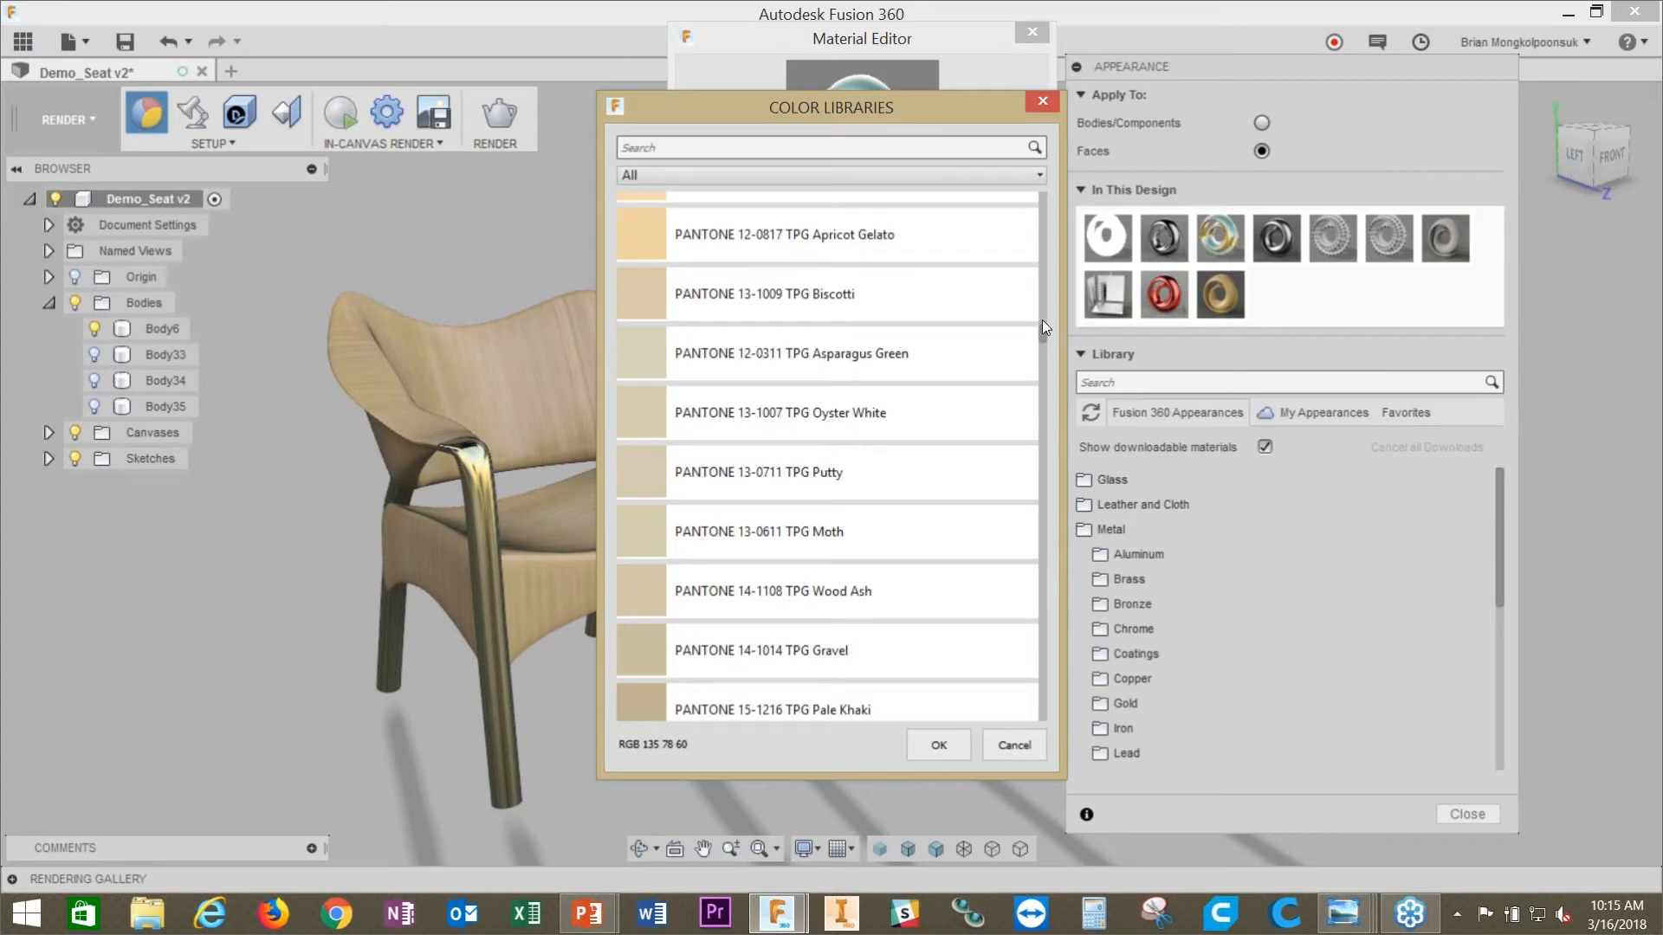
left_click_drag(1042, 329, 1041, 350)
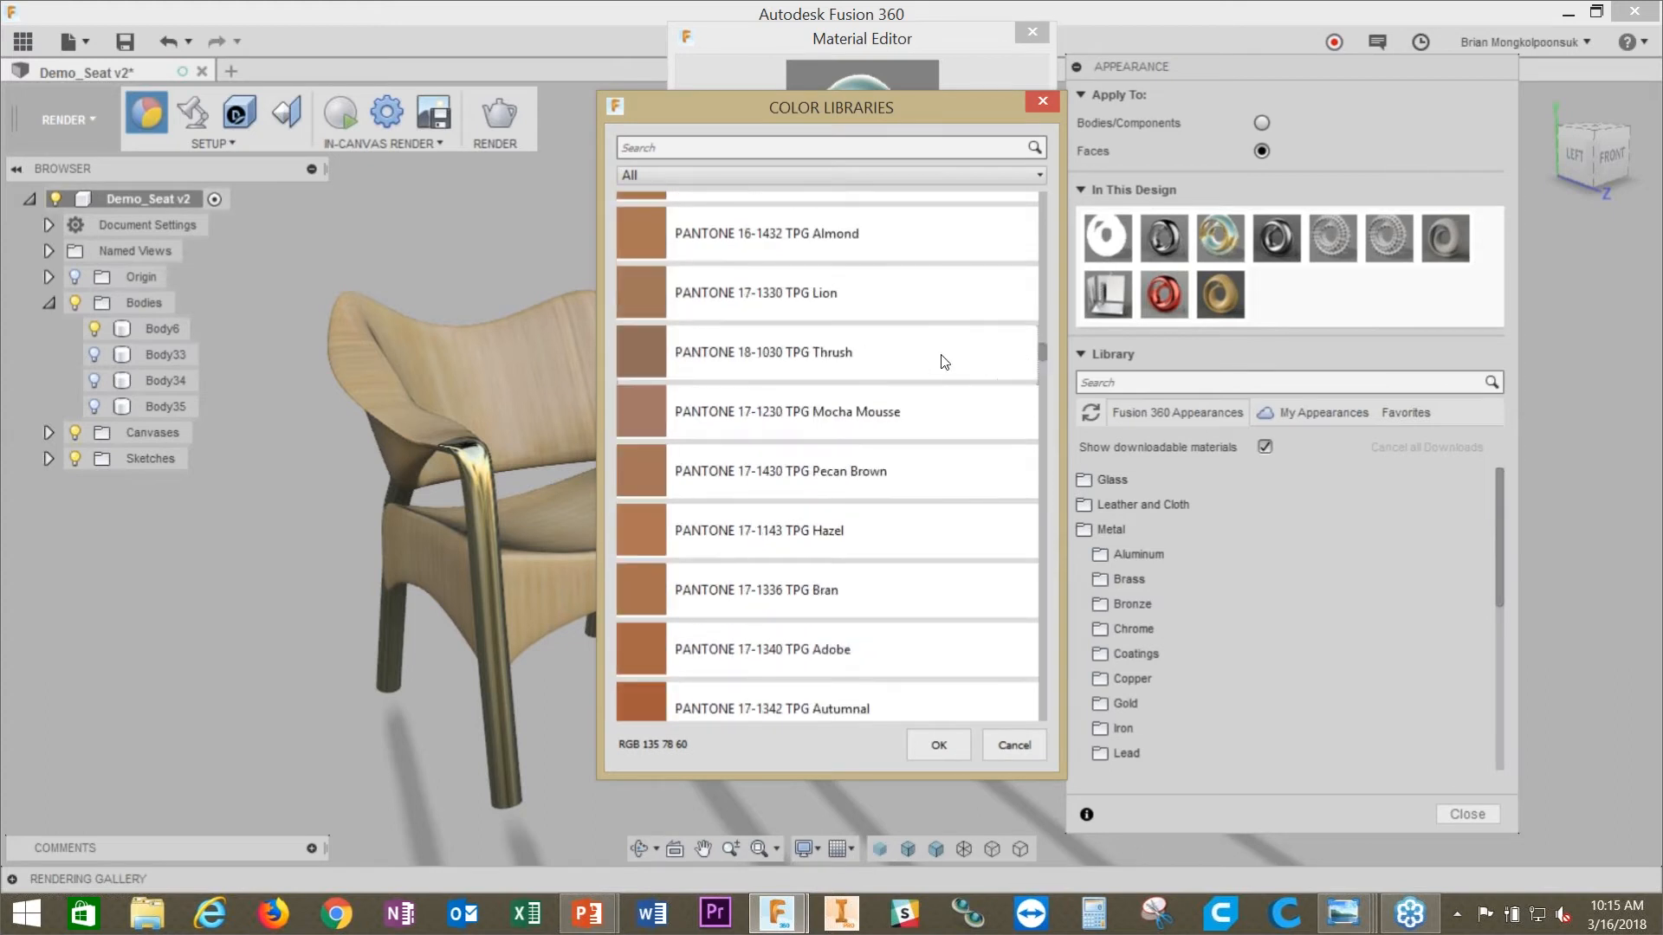
left_click_drag(1042, 355, 1043, 372)
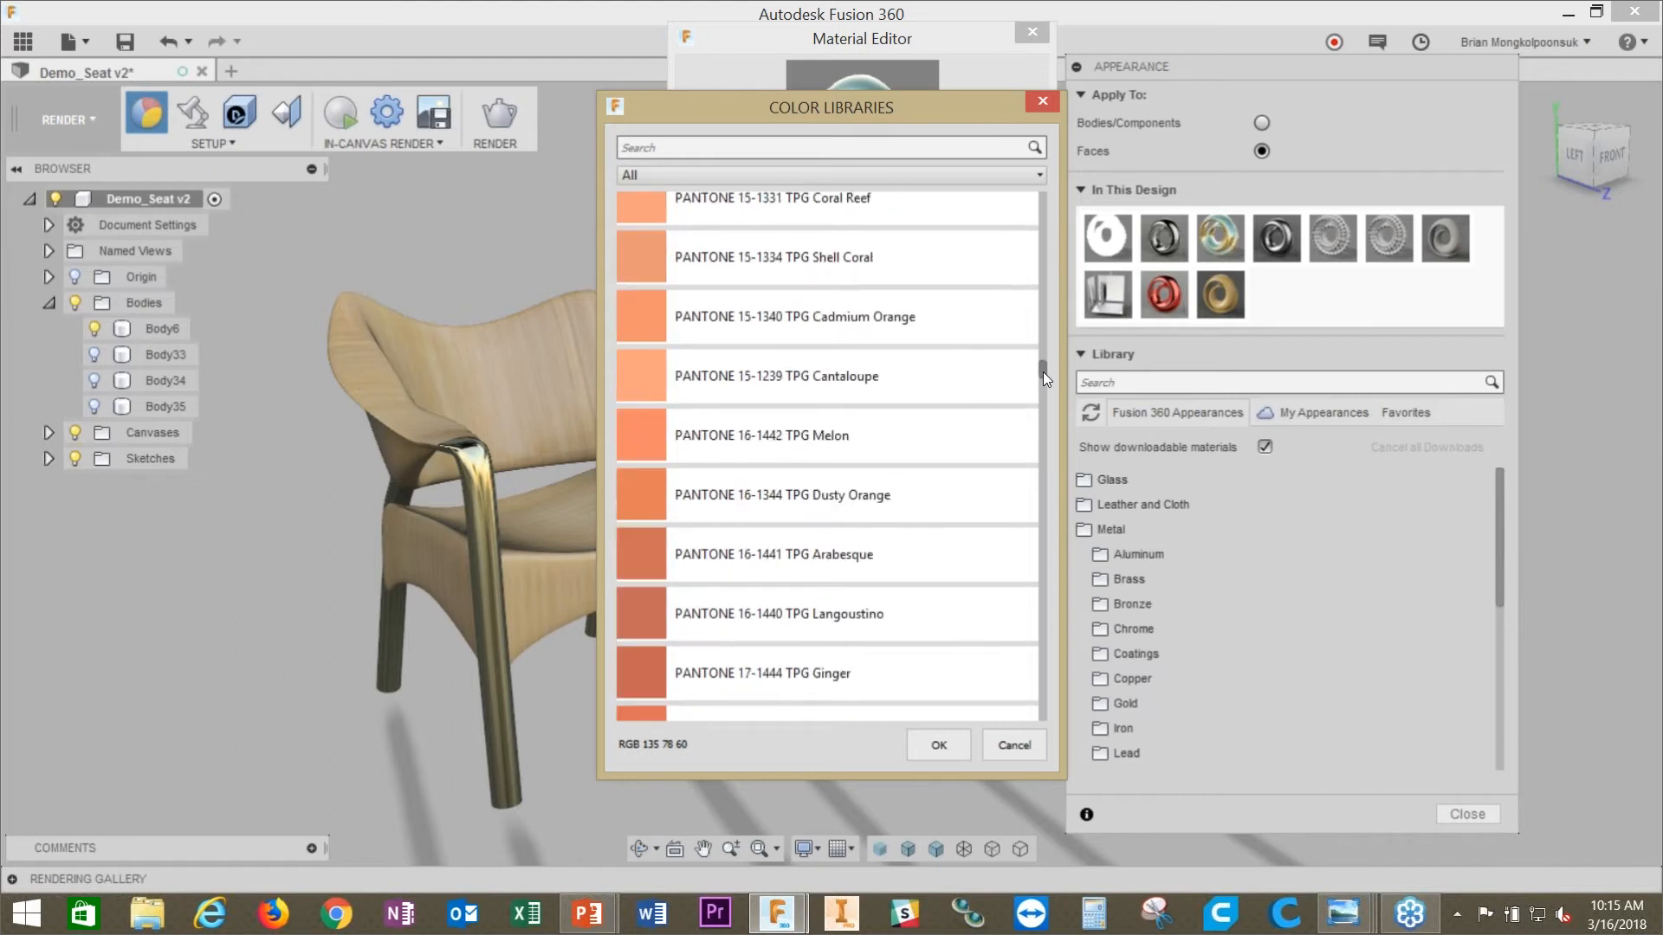
left_click(1009, 743)
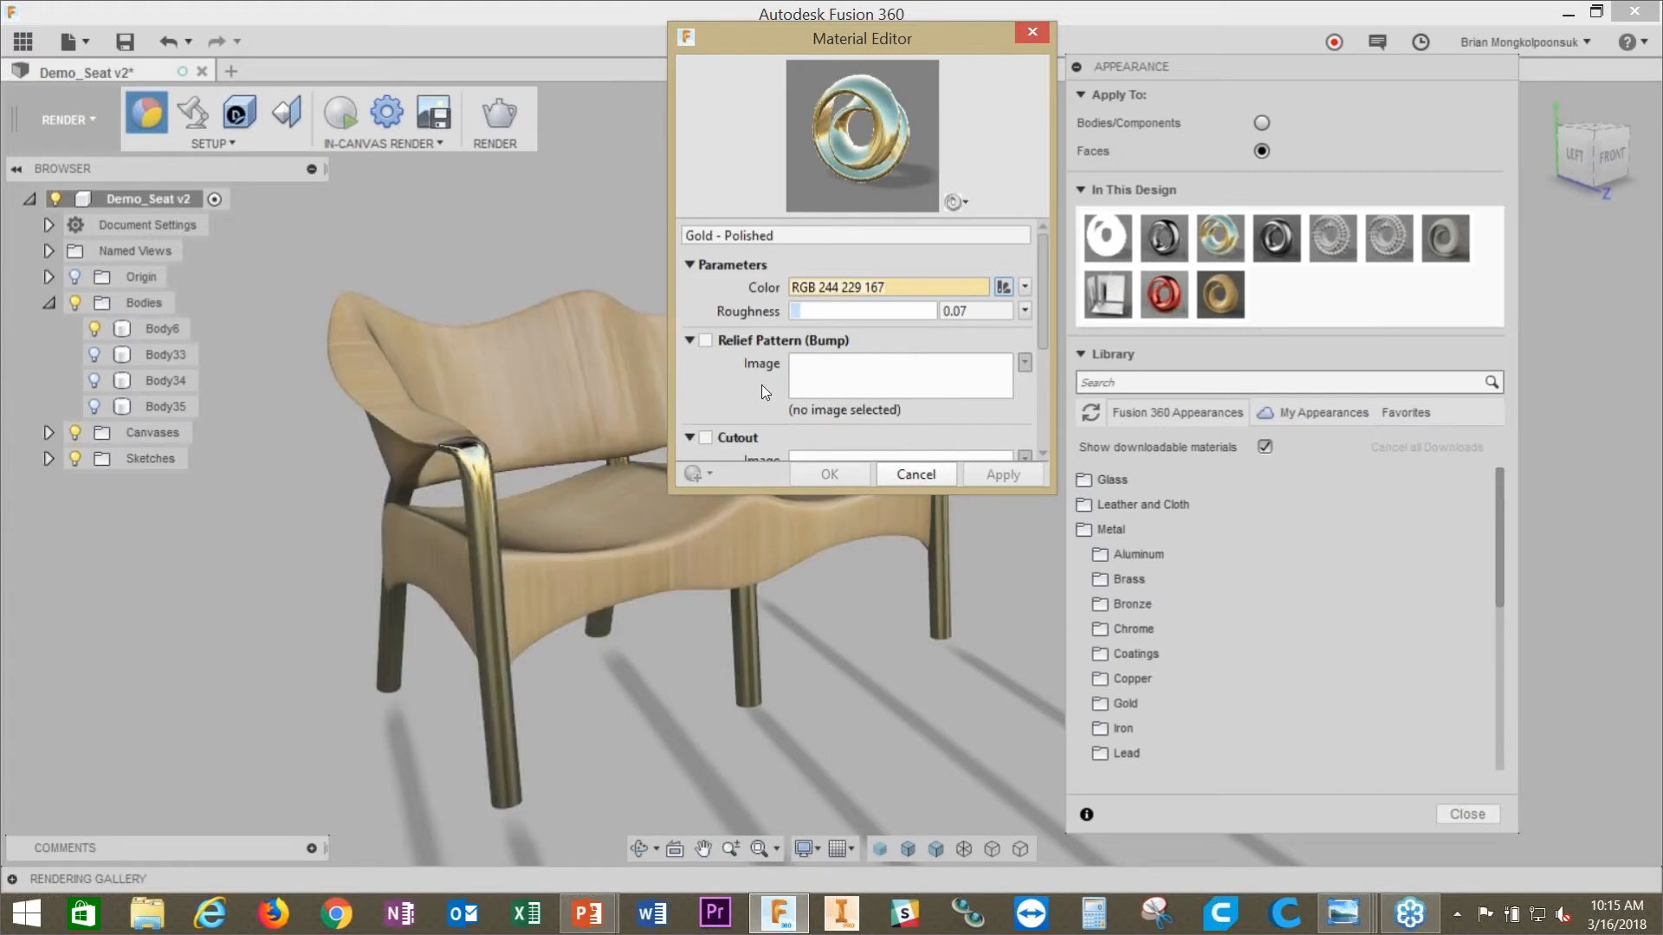
Step: Try ketiv pic.jpeg as the relief pattern (bump) image of Gold - Polished, inspect it on the legs, and cancel the material edit
left_click(707, 340)
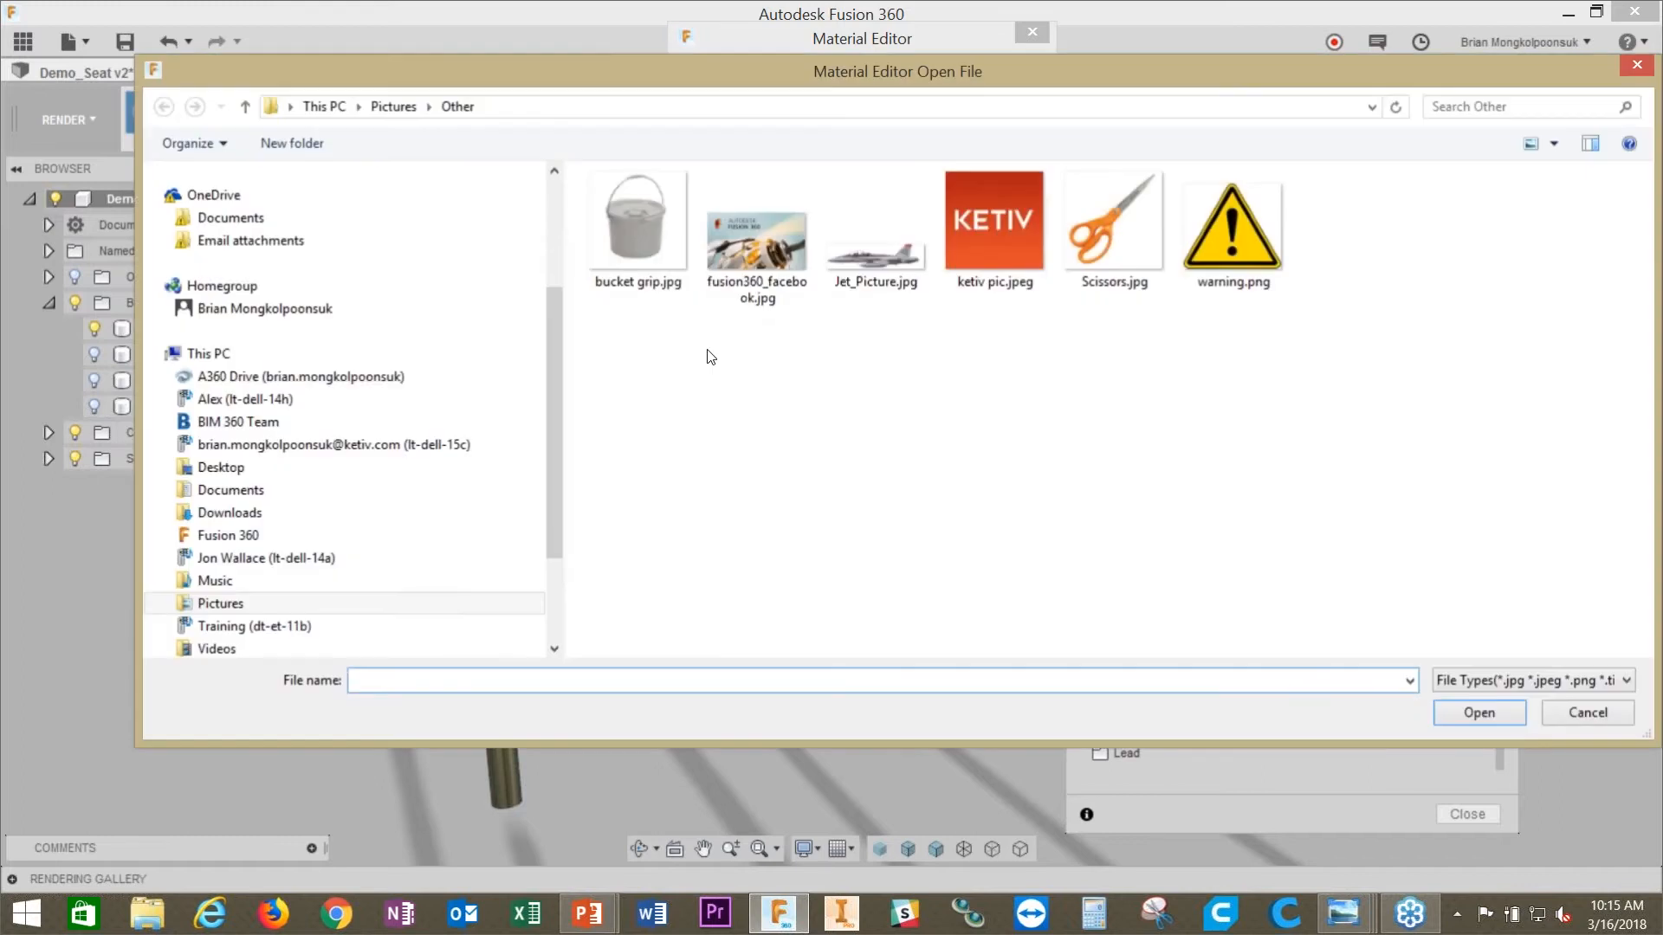
double_click(993, 229)
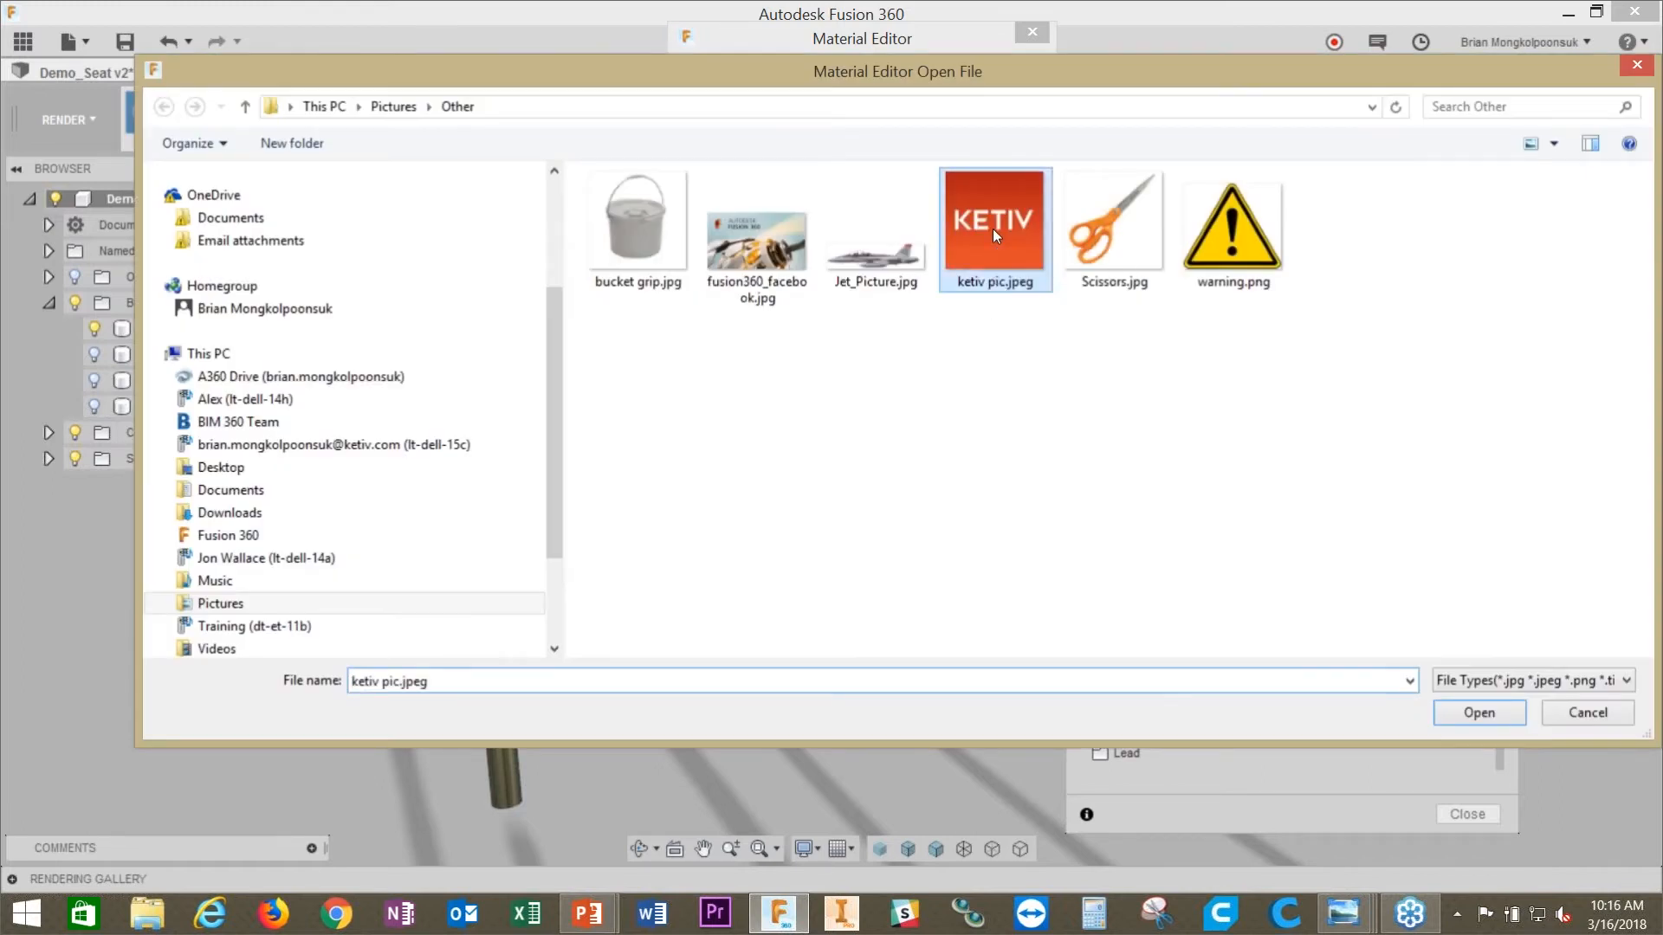
scroll(449, 502, "up", 10)
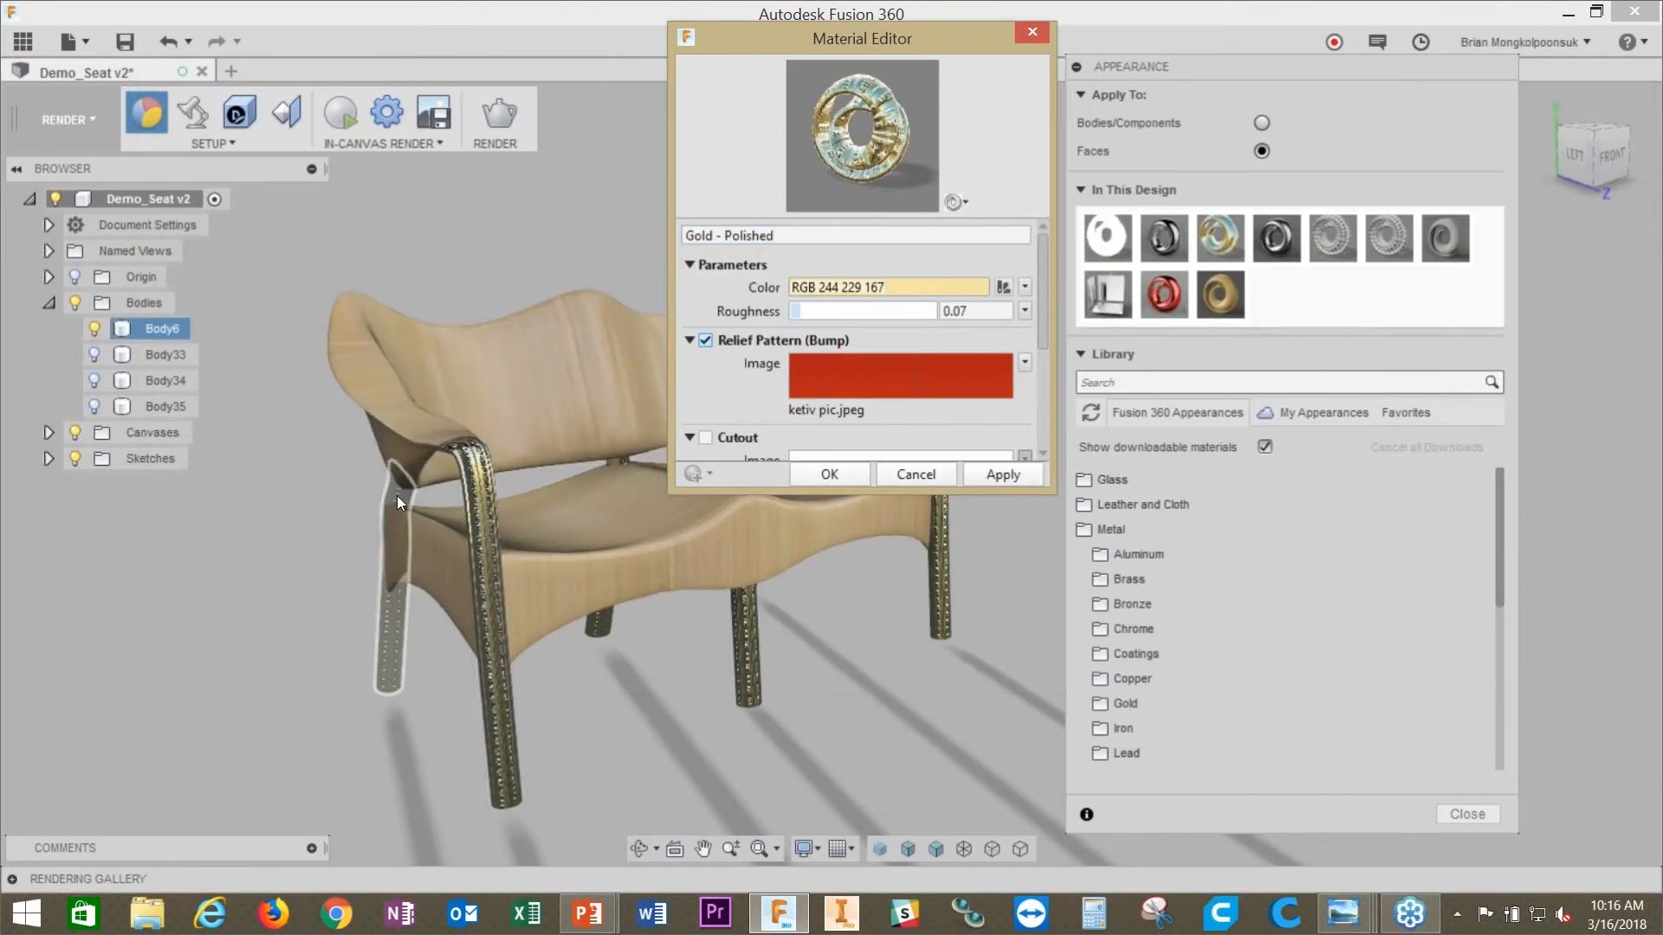
scroll(571, 470, "up", 3)
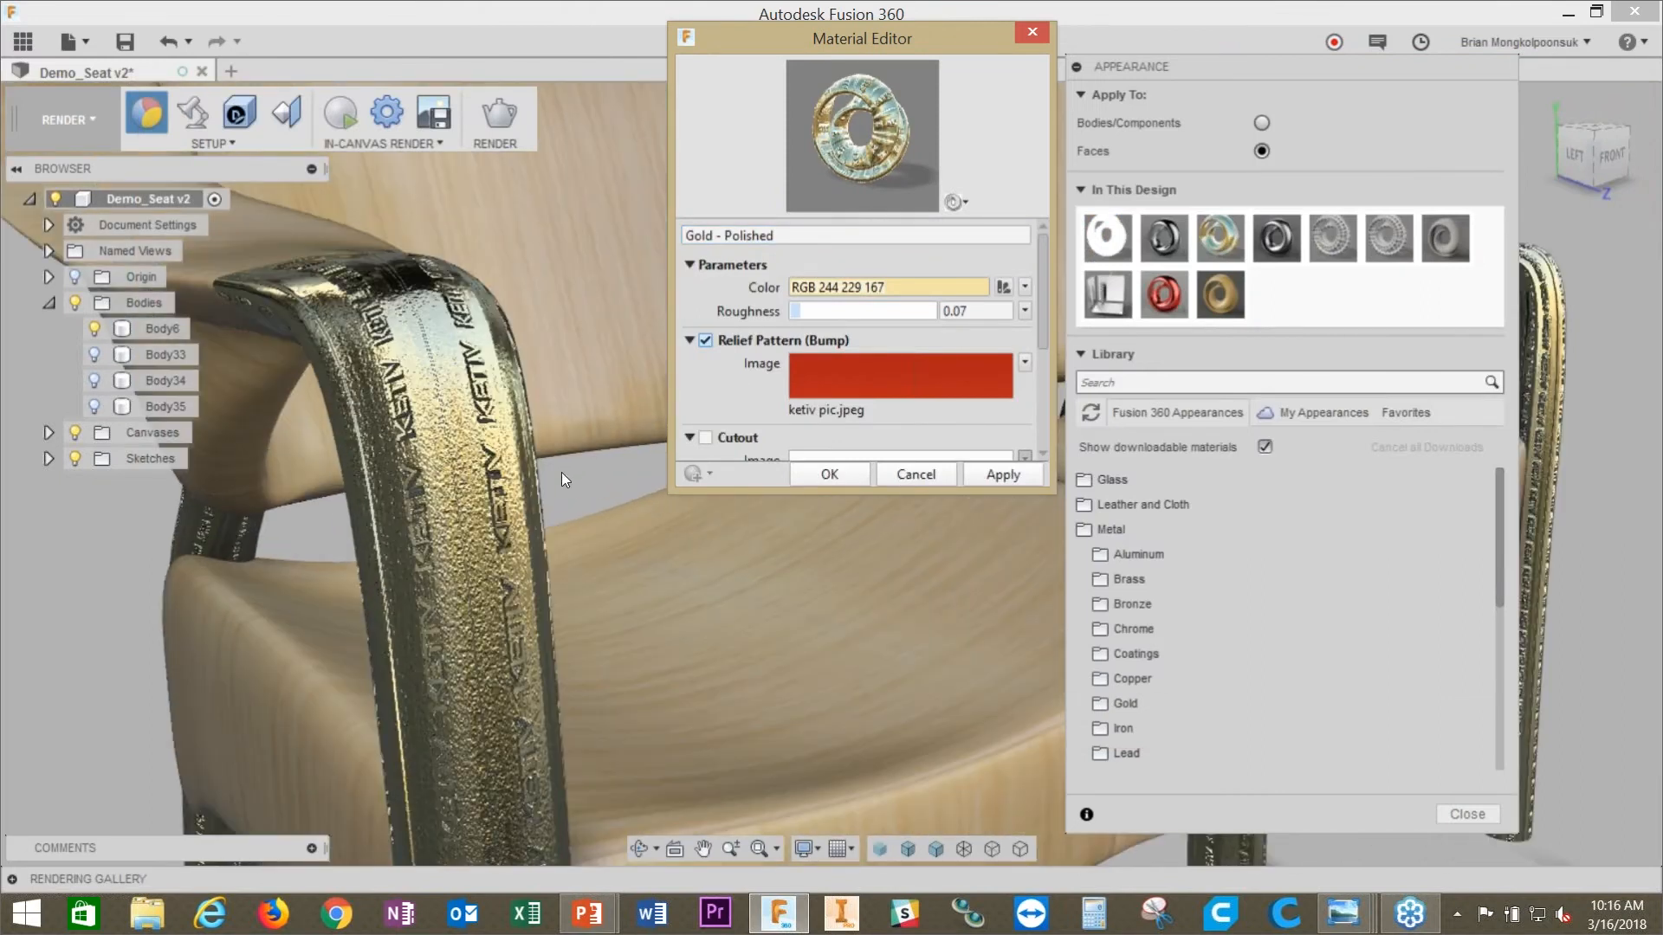
scroll(563, 493, "up", 3)
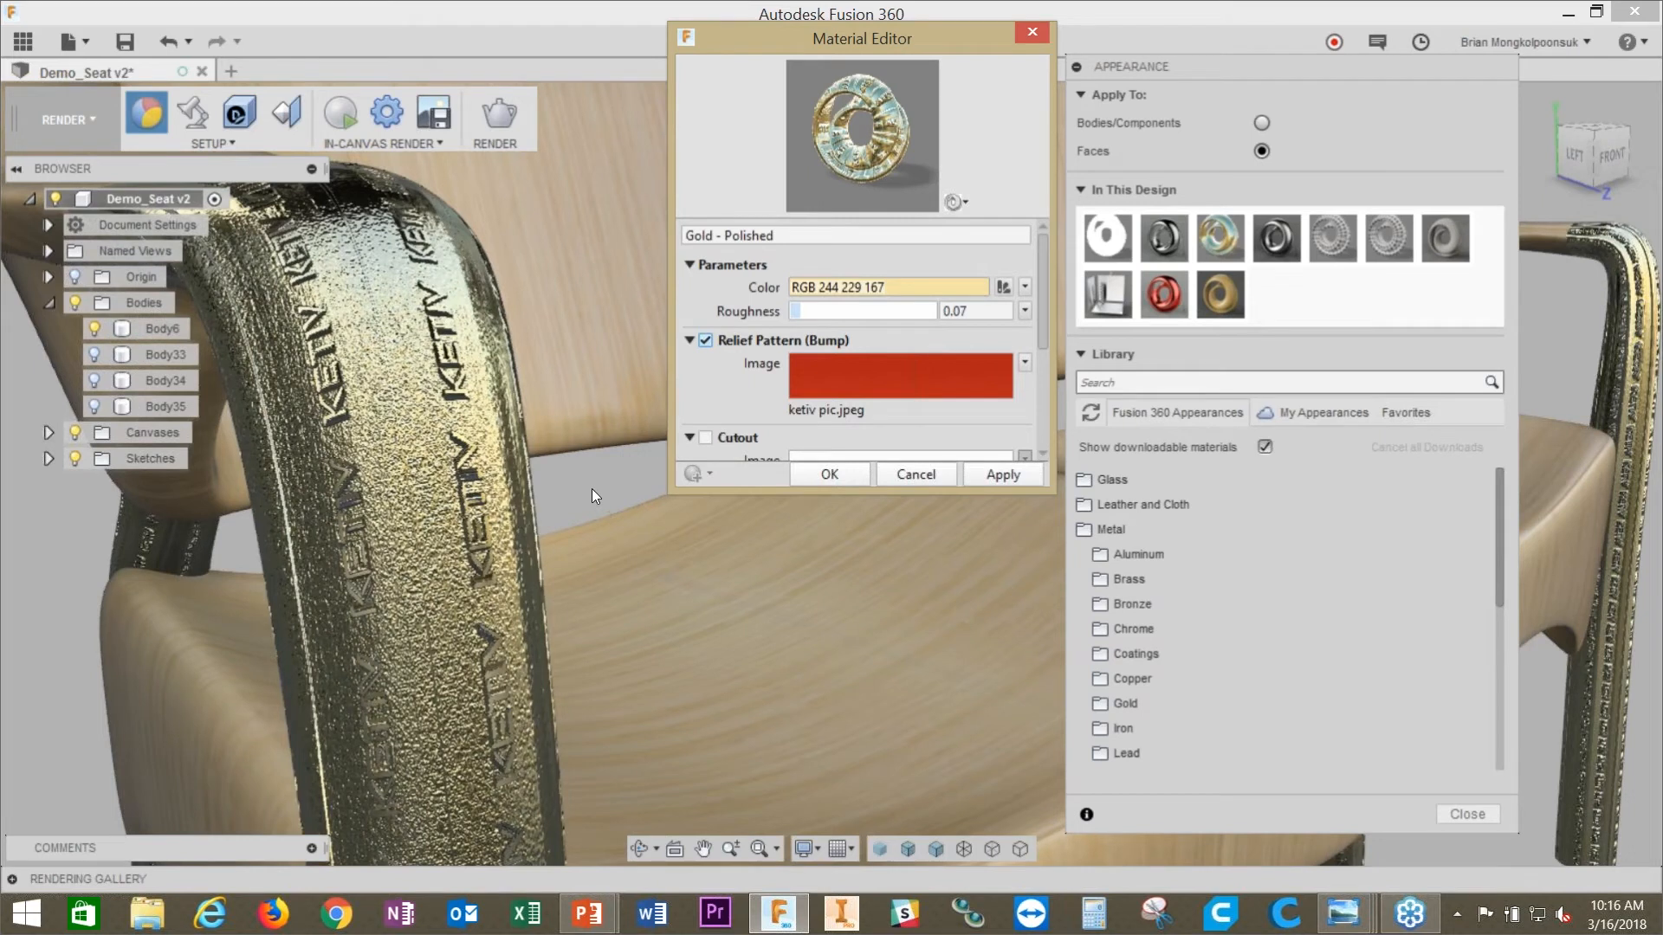
scroll(591, 488, "down", 10)
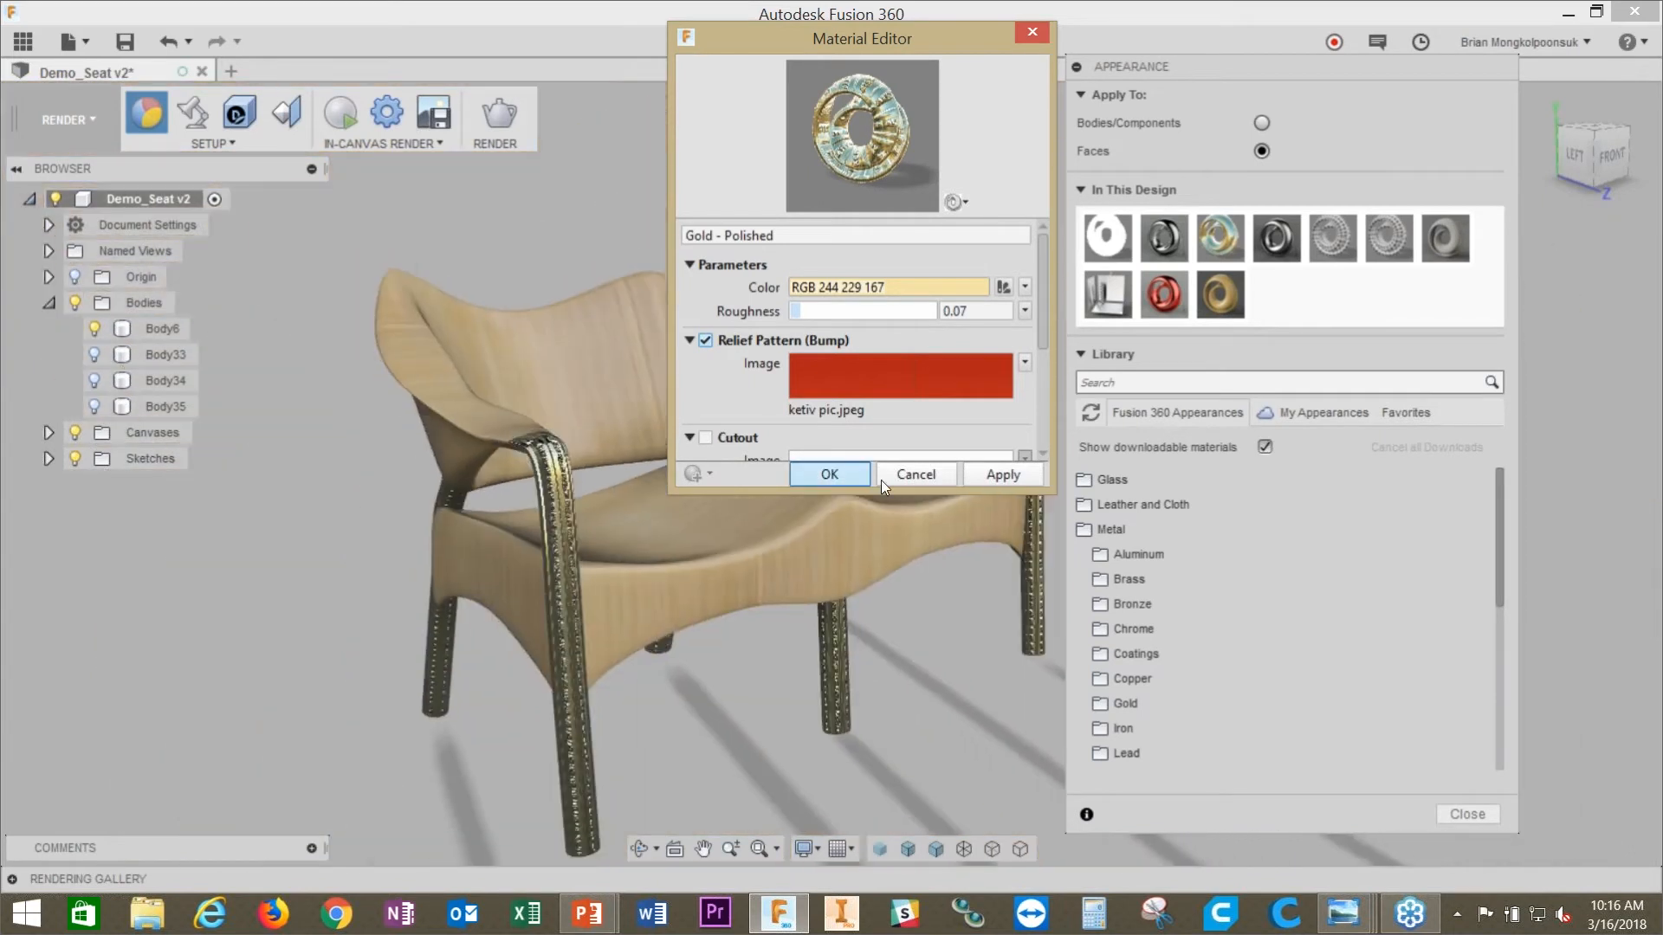
left_click(934, 478)
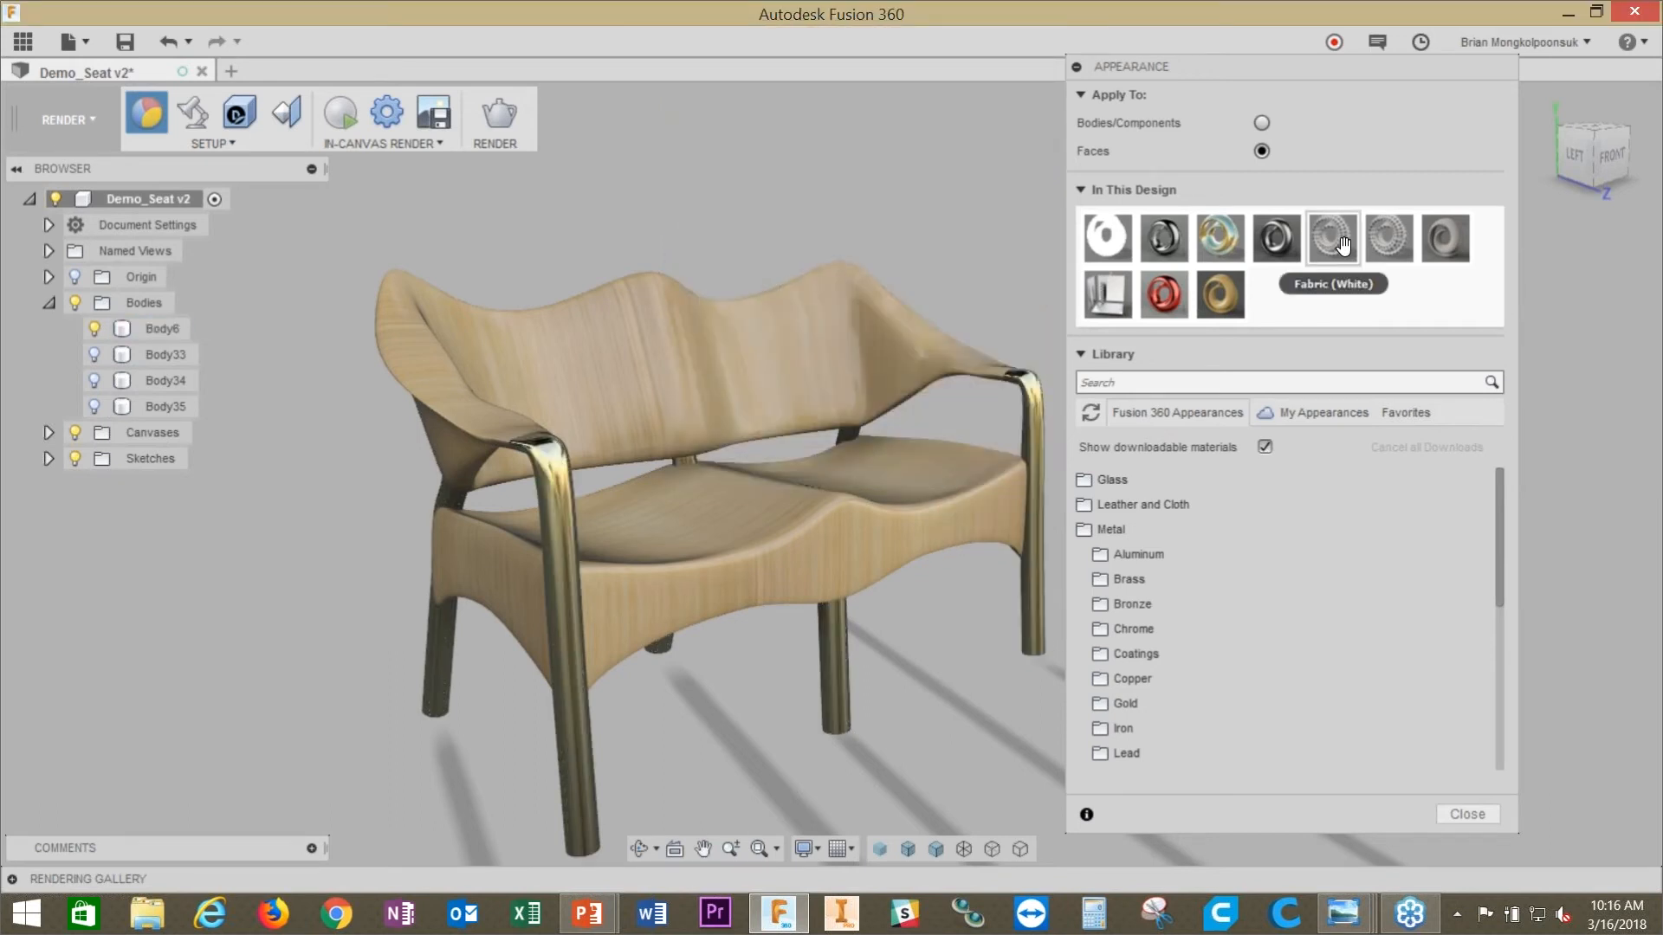
Step: Examine the advanced material settings of the Fabric (White) appearance and its image texture parameters, and close them without changes
right_click(1343, 247)
left_click(1365, 257)
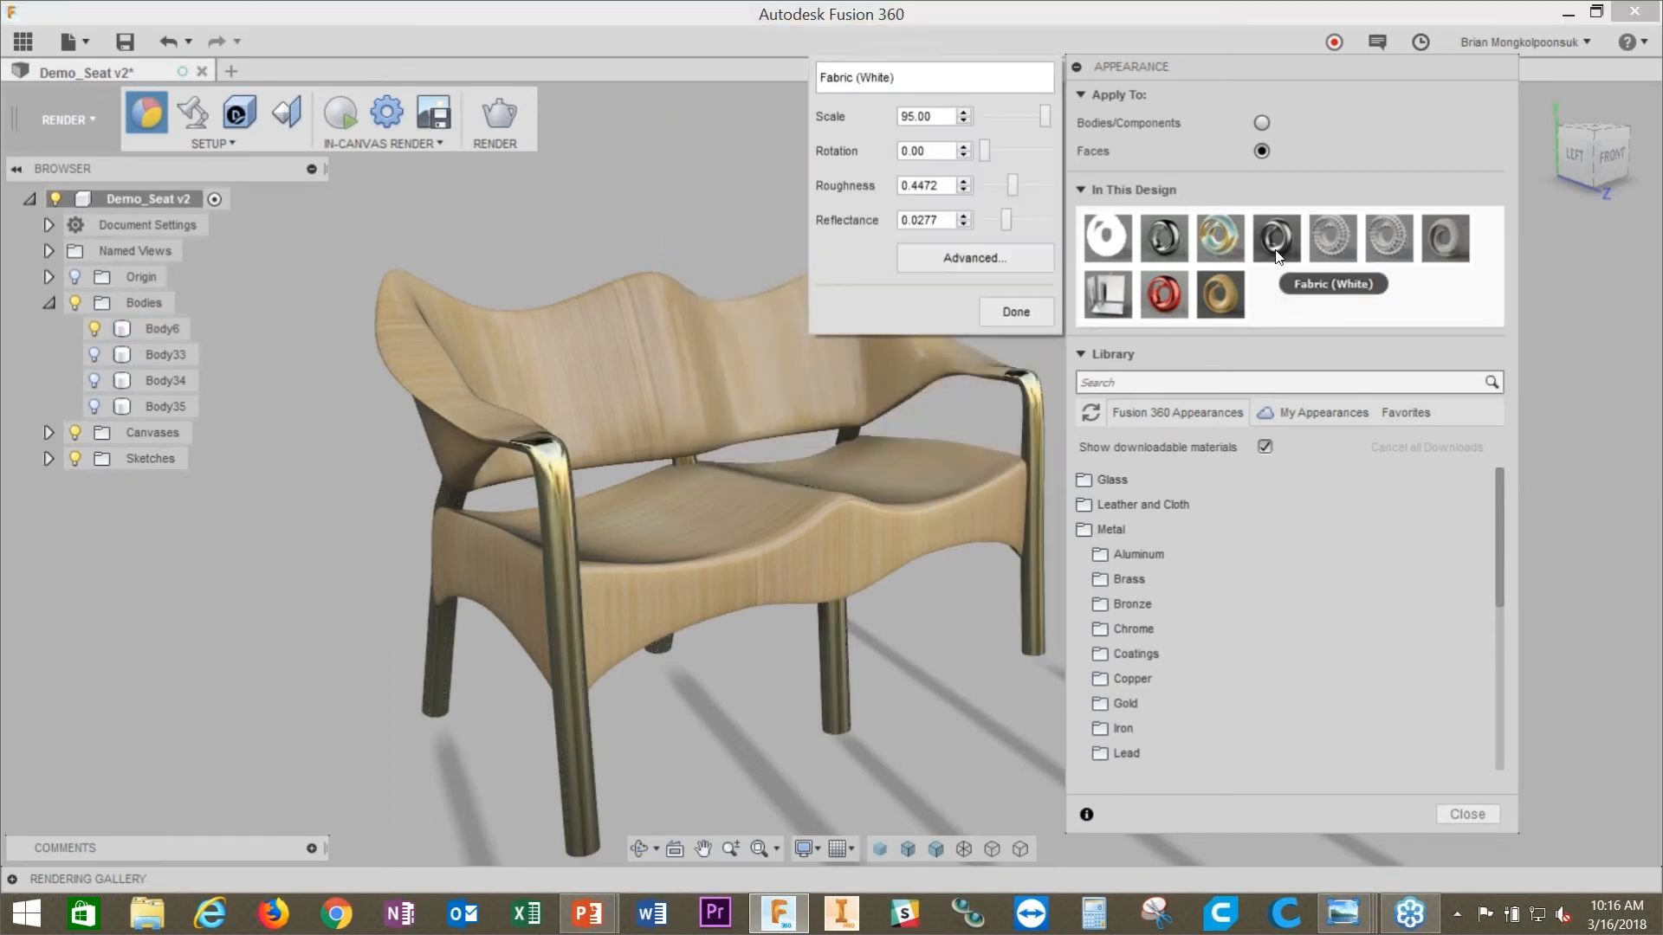
left_click(997, 270)
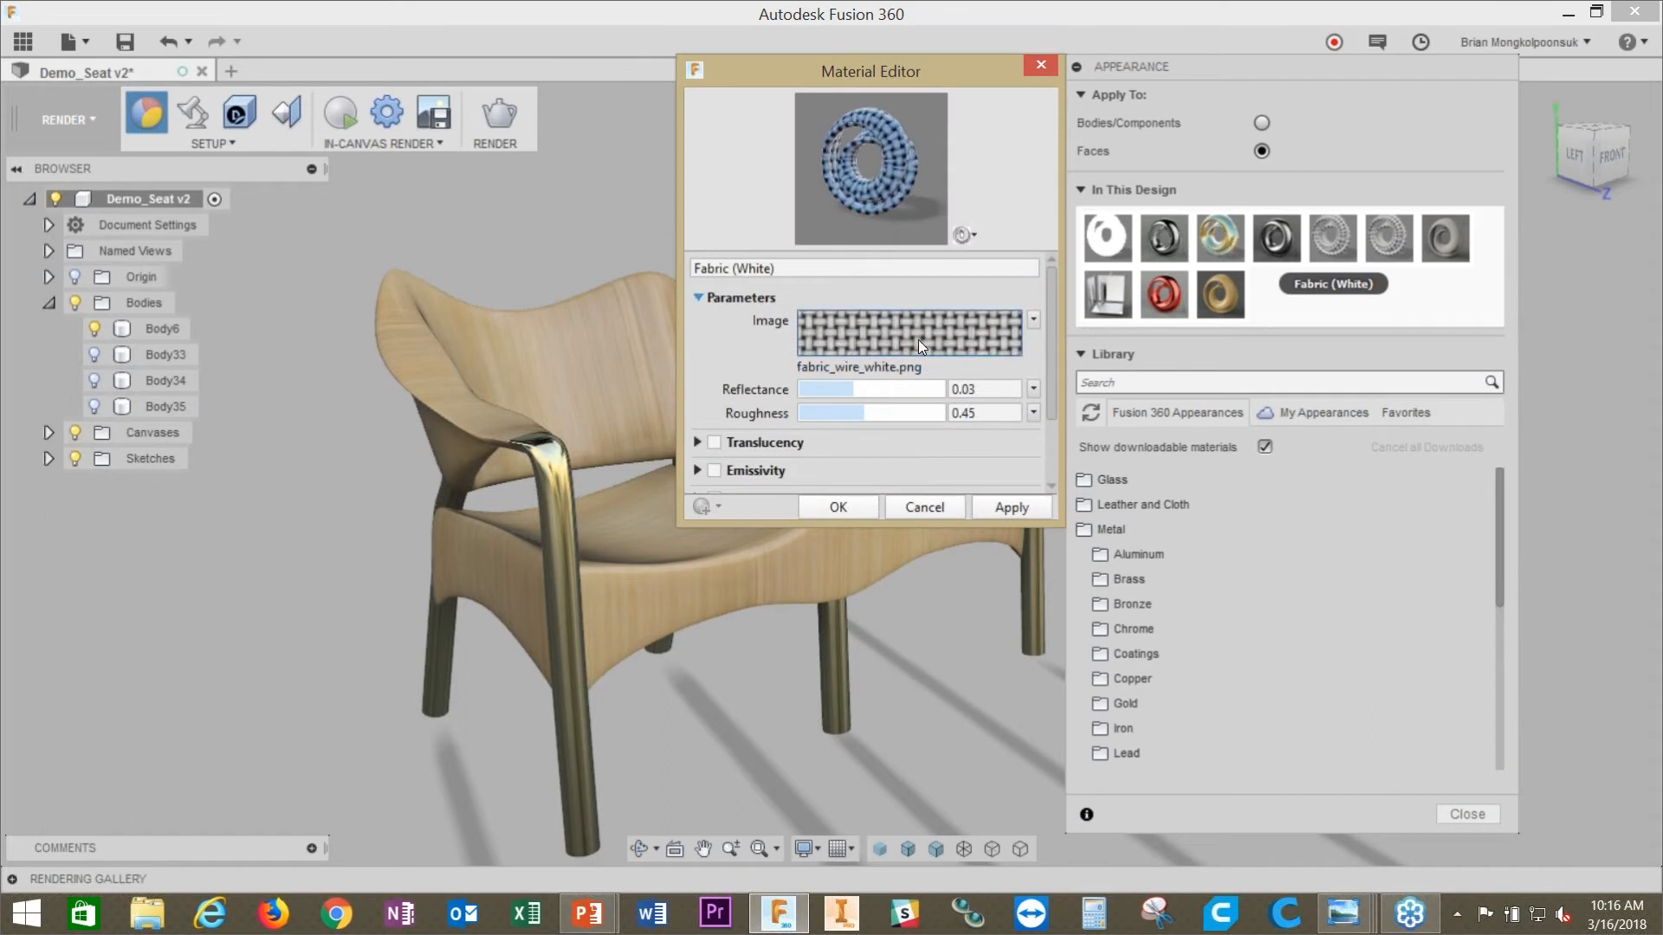
left_click(917, 339)
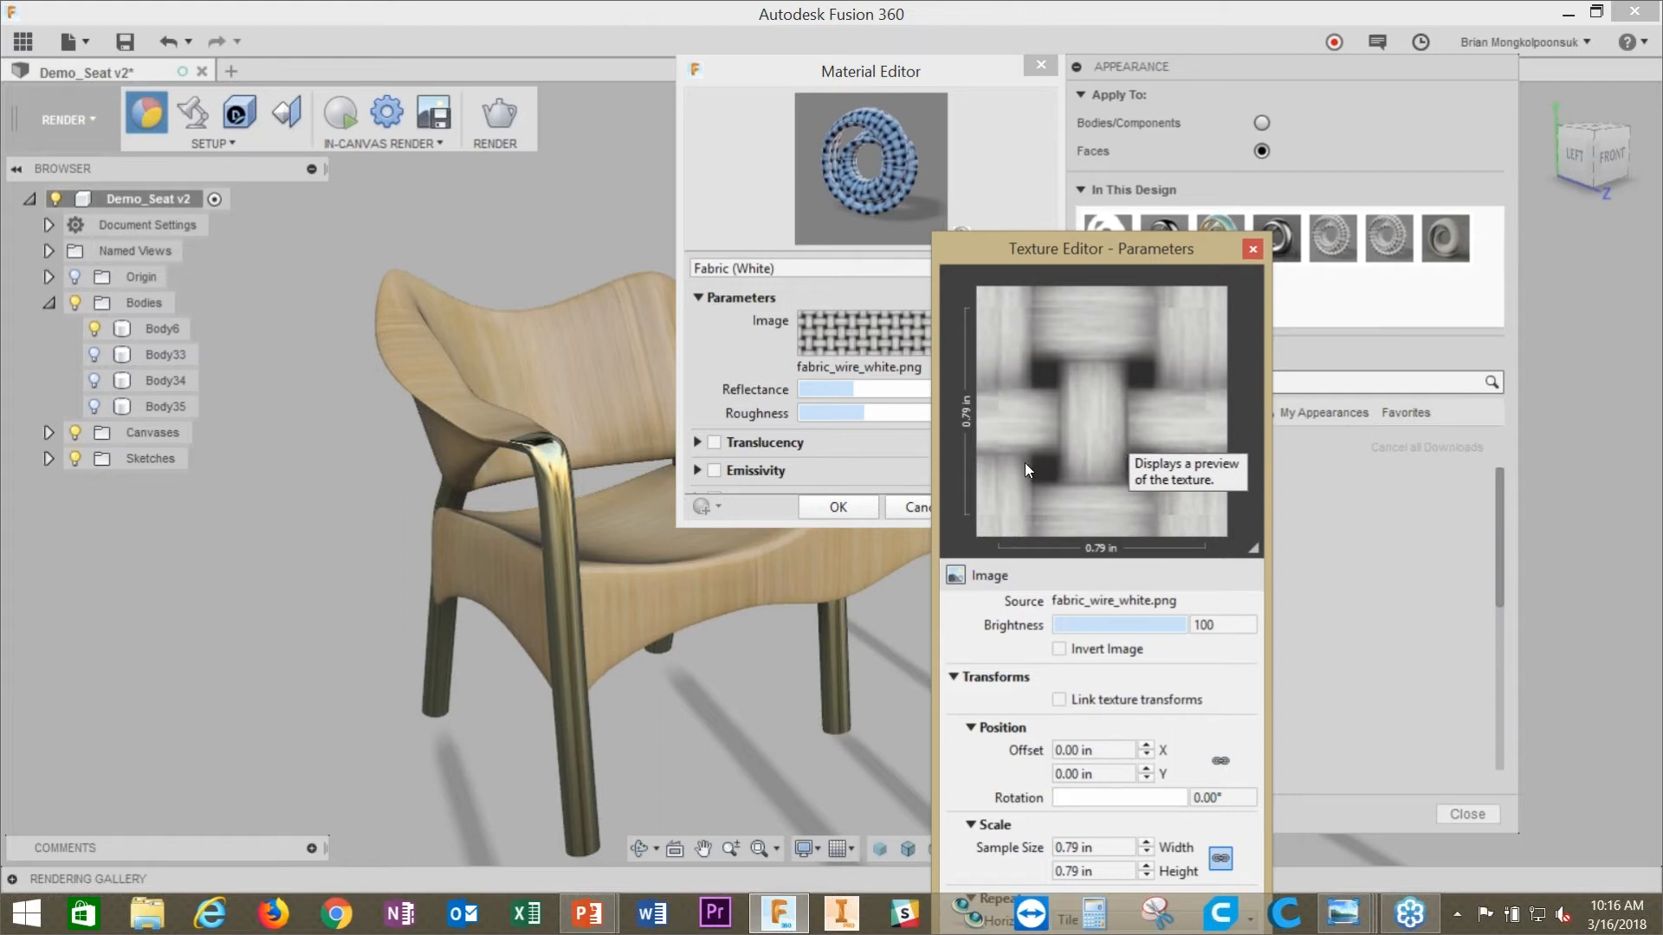
left_click(1252, 251)
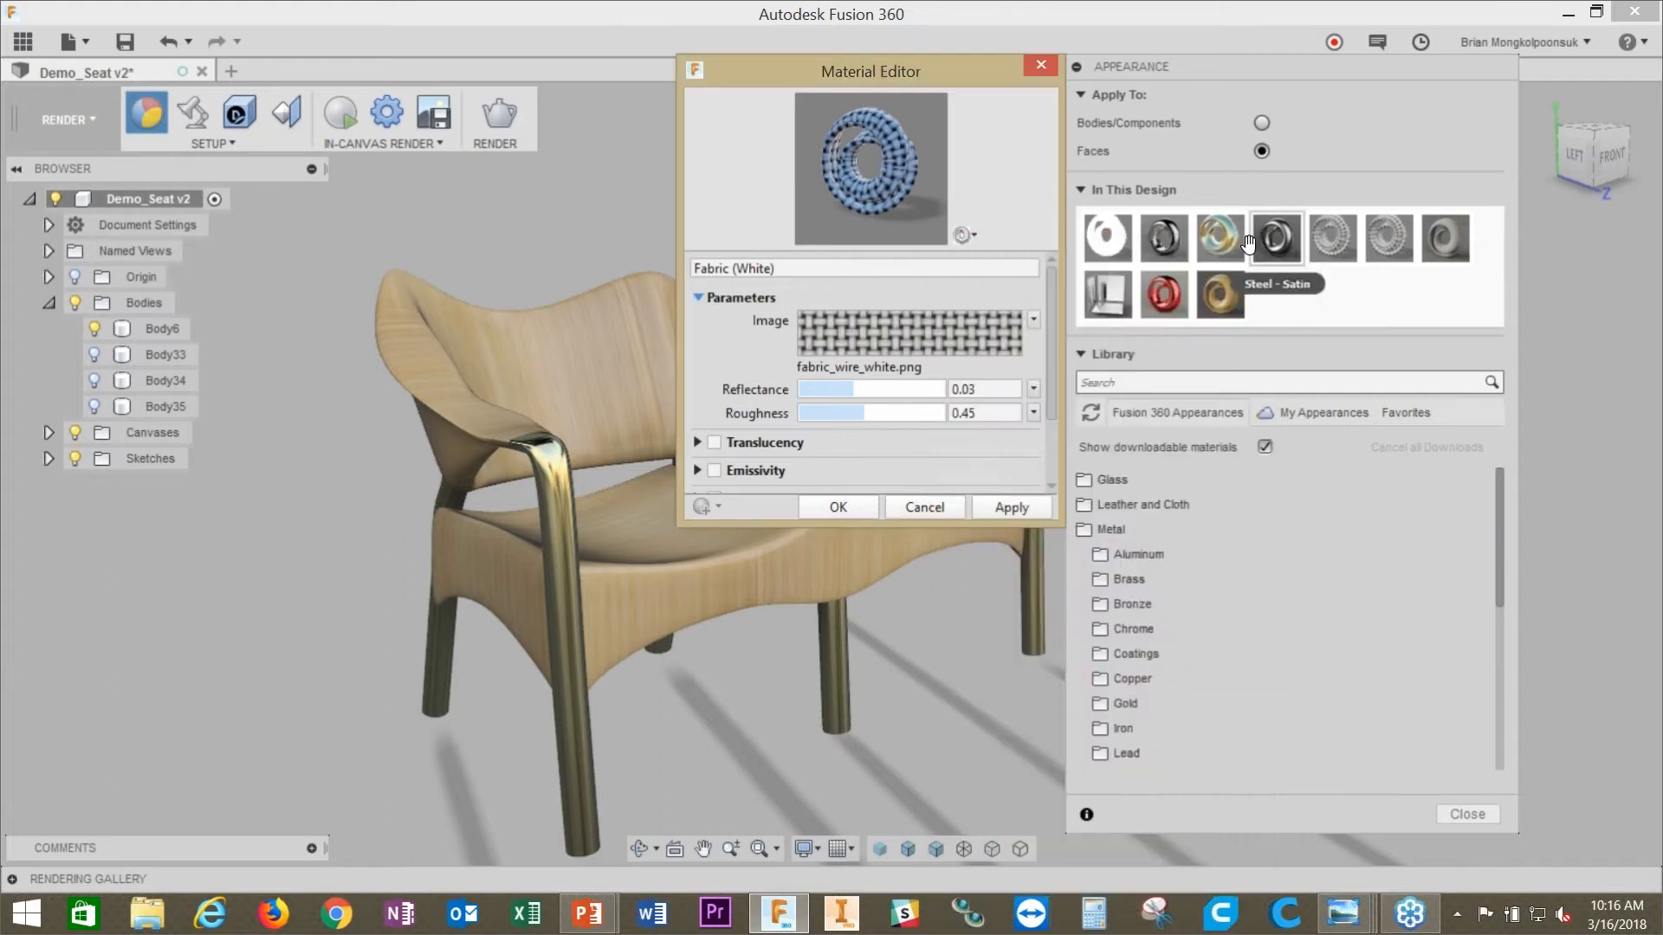
left_click(1042, 65)
Step: Examine the relief pattern, cutout and advanced highlight controls of Gold - Polished, cancel the material edit, and close the appearance settings
right_click(1228, 249)
left_click(1274, 257)
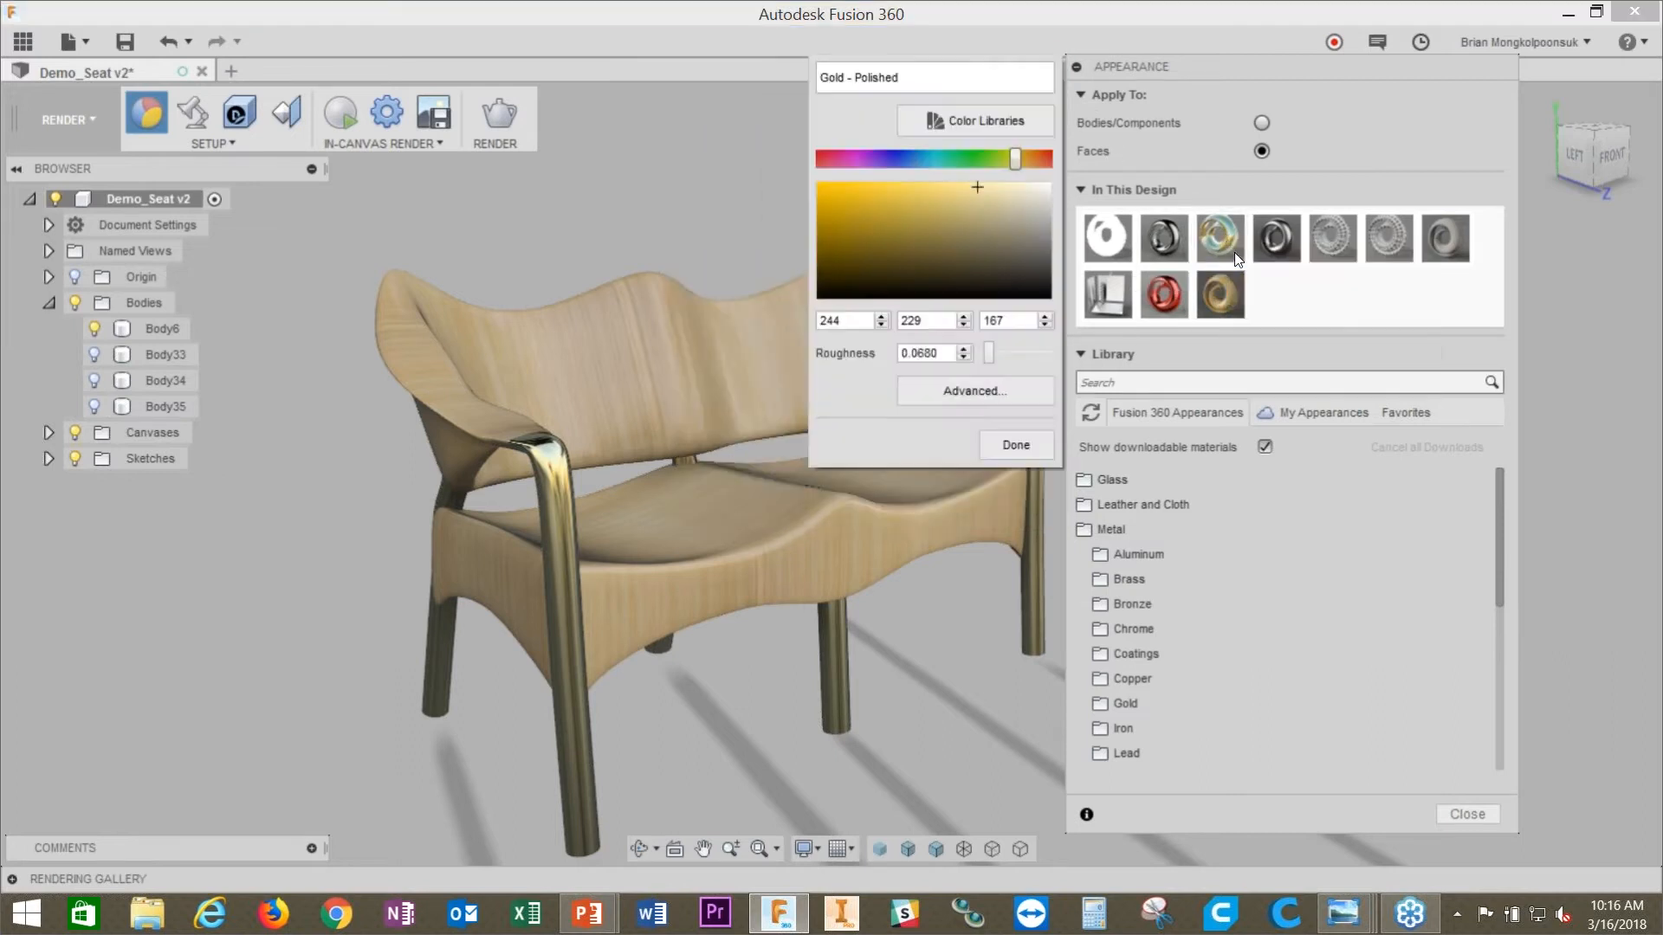
left_click(956, 404)
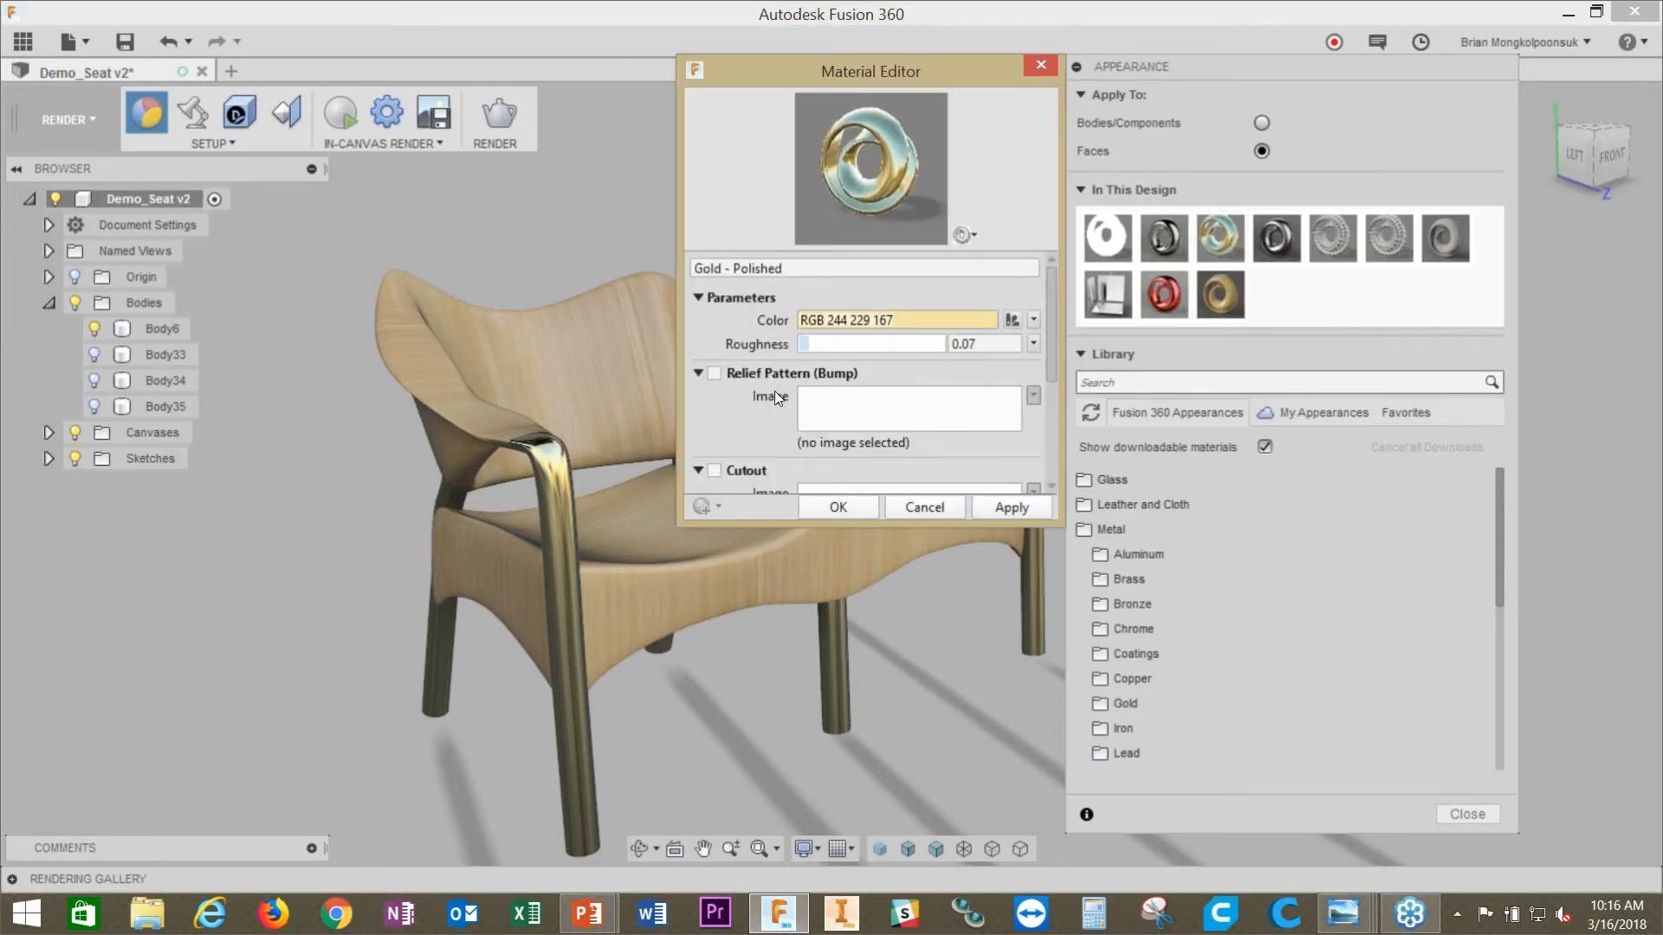
scroll(766, 394, "down", 1)
scroll(732, 385, "down", 1)
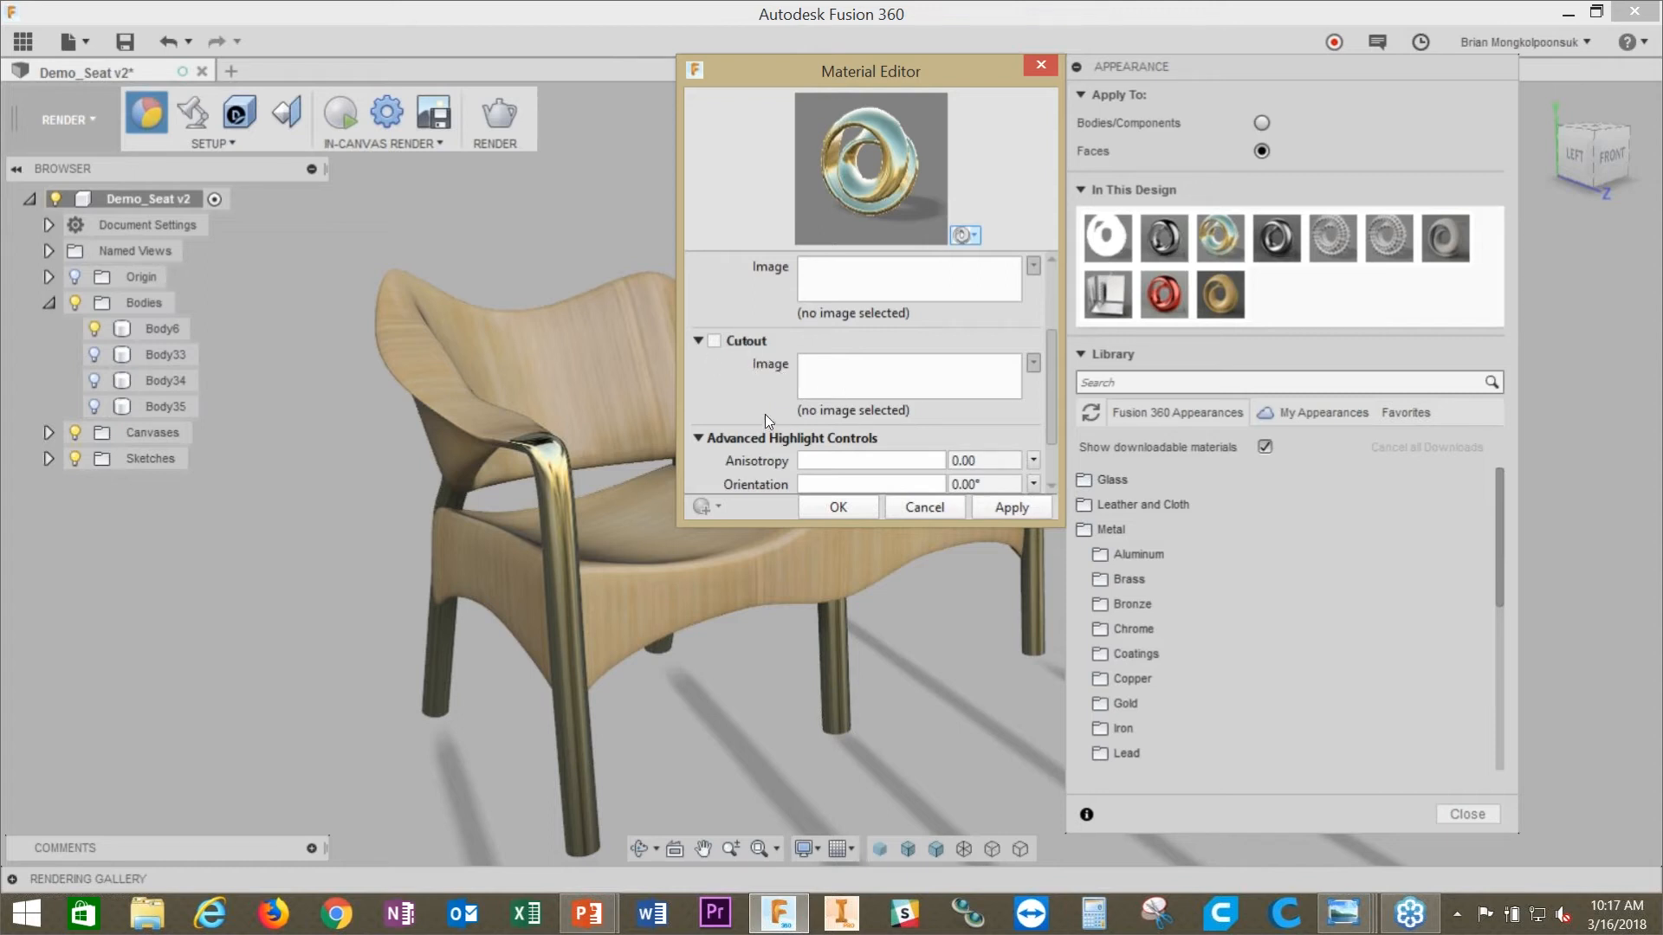
scroll(765, 421, "down", 1)
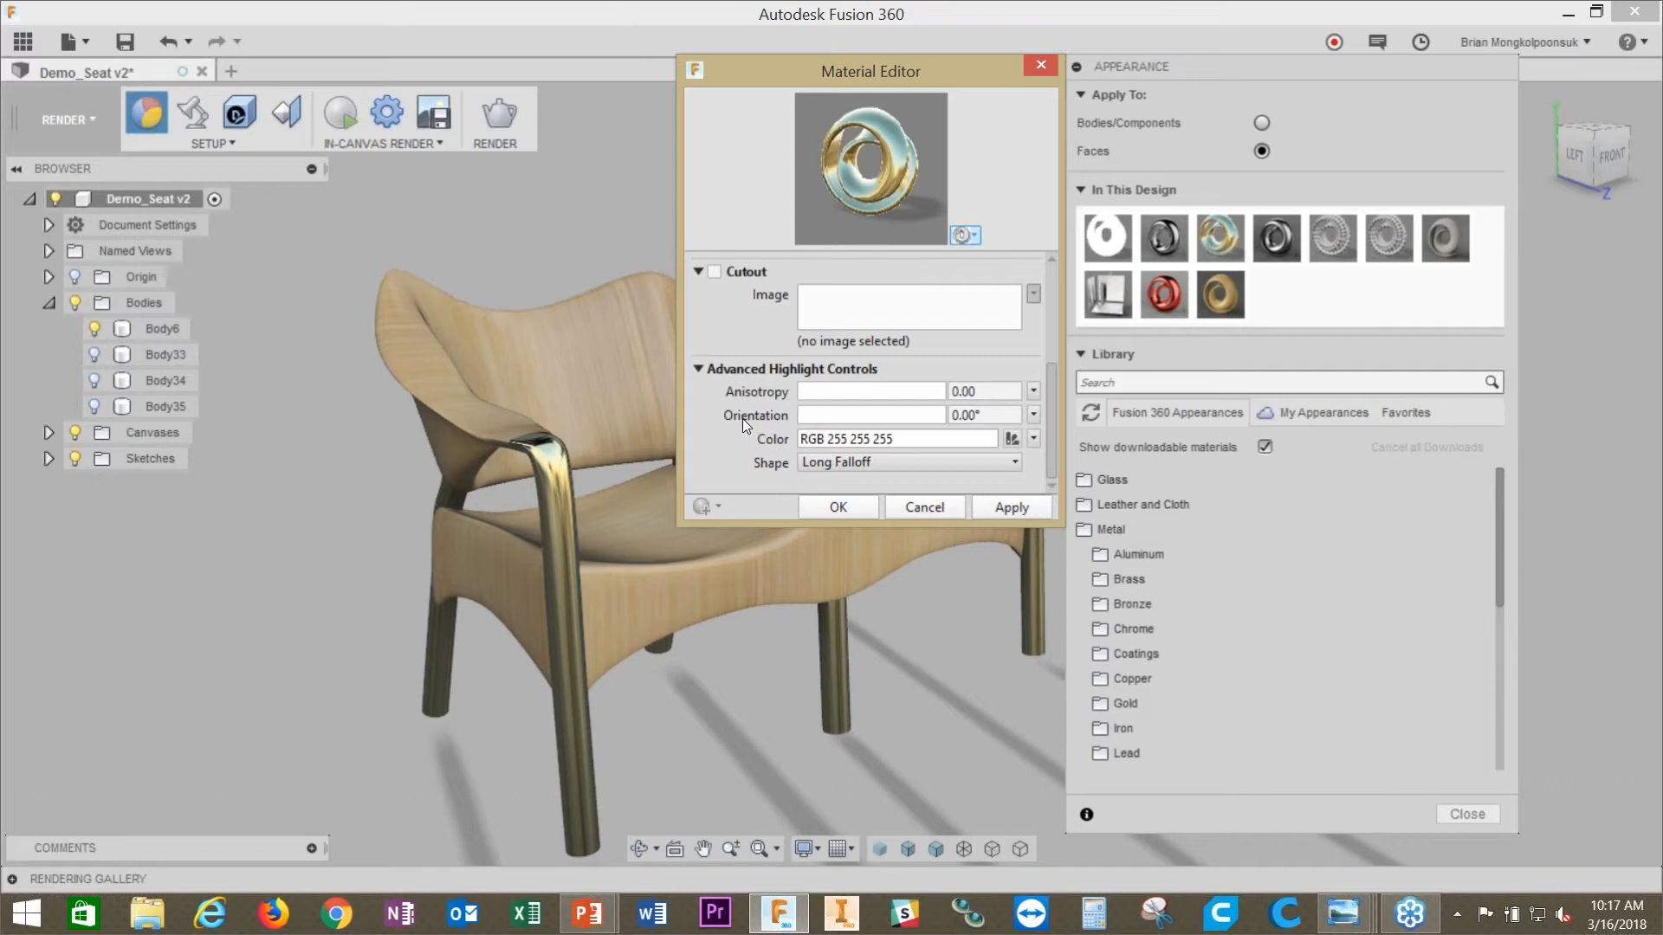
left_click(939, 510)
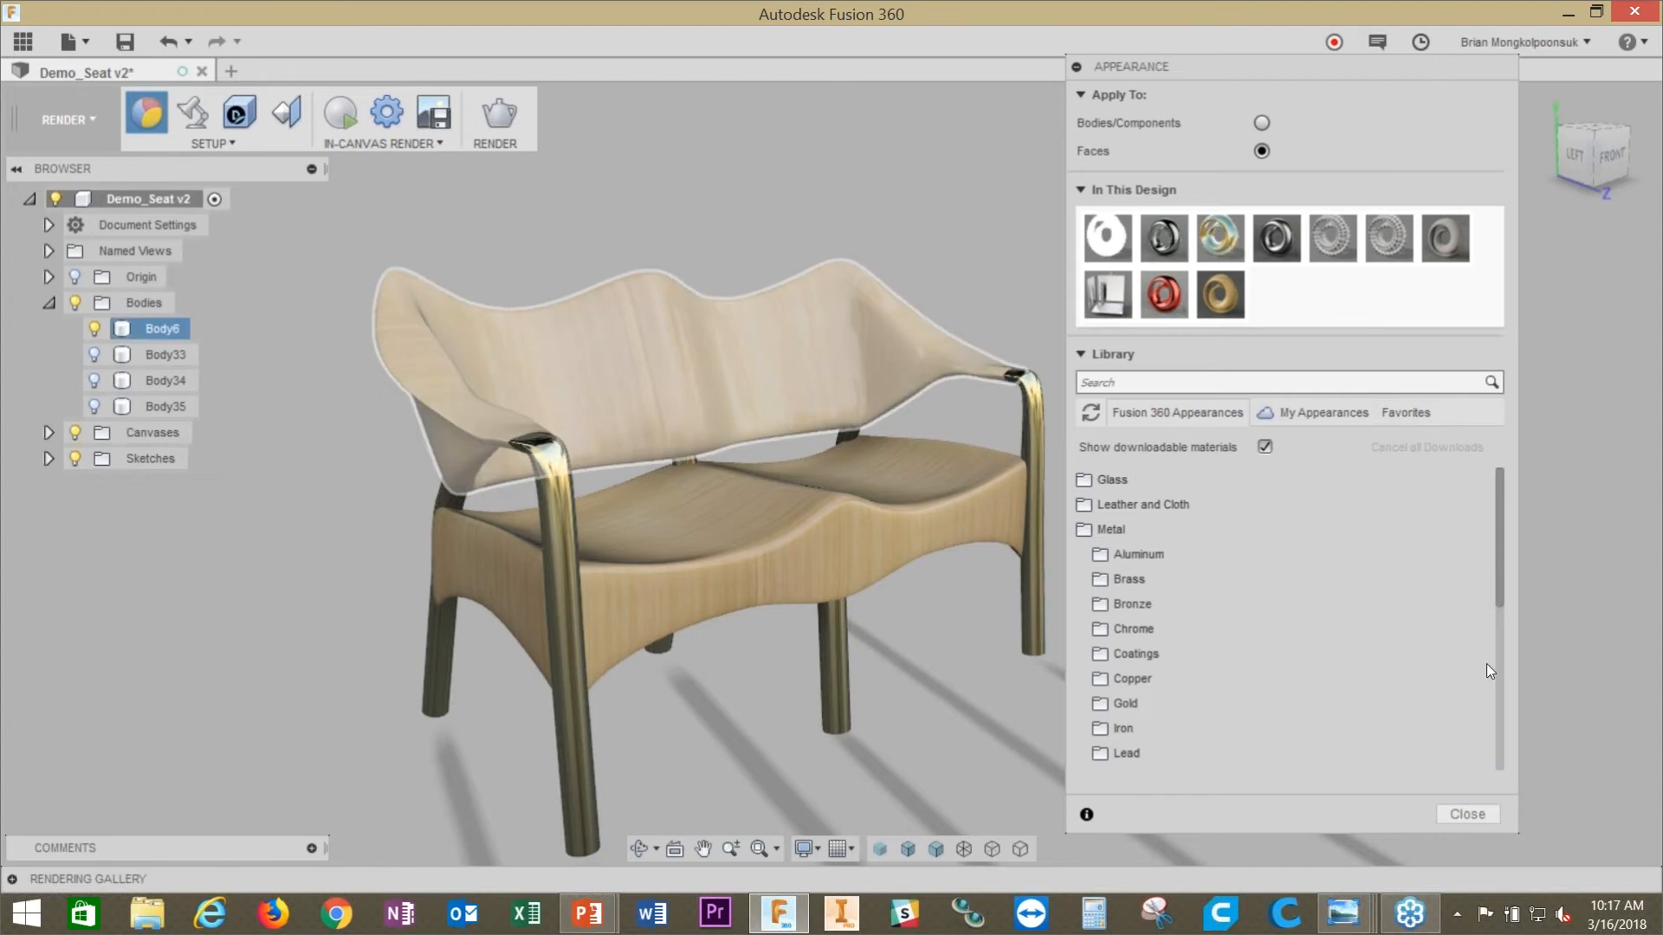
left_click(1462, 816)
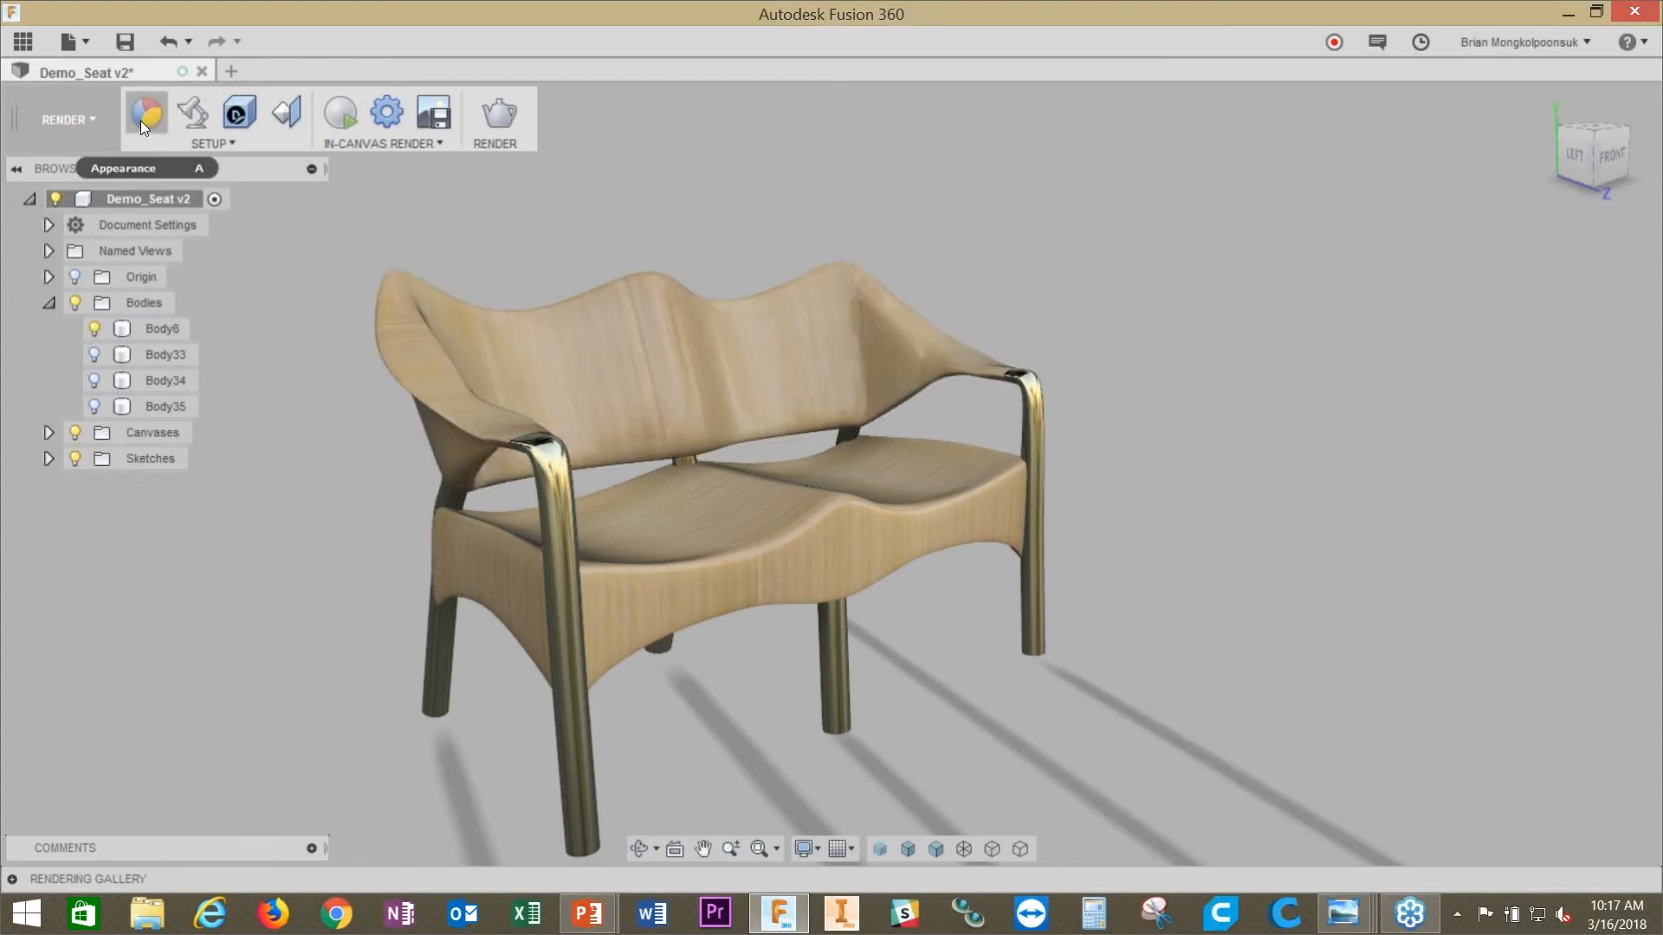
Step: Open the scene settings, try environment brightness down to 0 lx, and set it to 280.710 lx
left_click(184, 117)
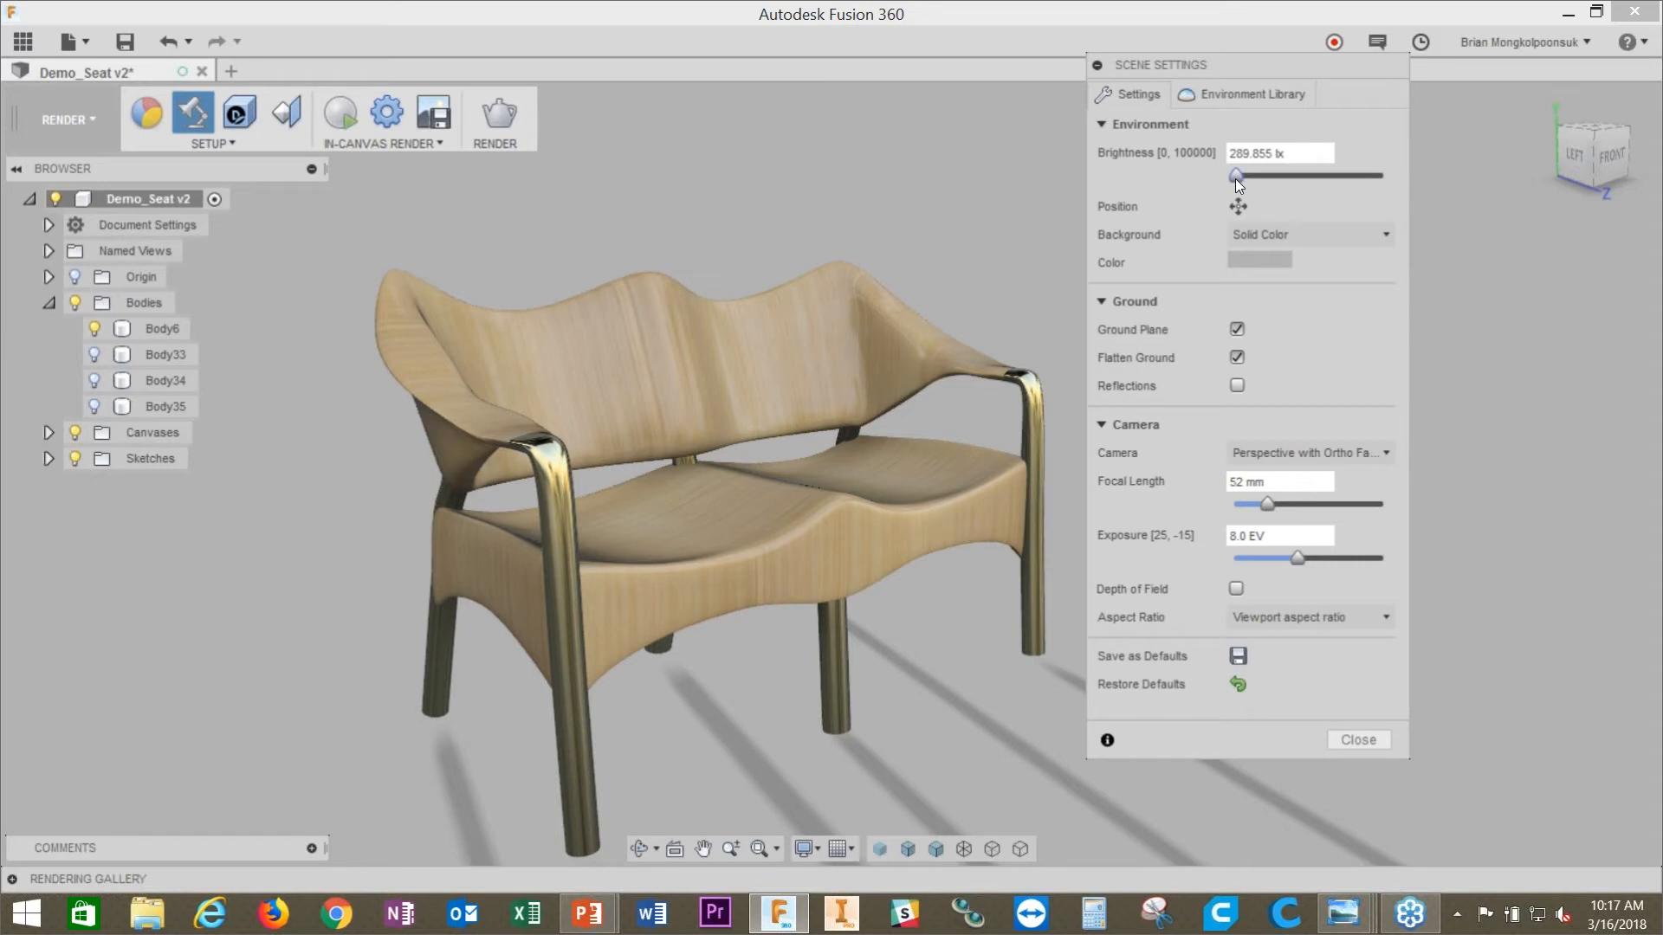
mouse_move(1237, 179)
left_mouse_down()
mouse_move(1254, 177)
mouse_move(1238, 180)
left_mouse_up()
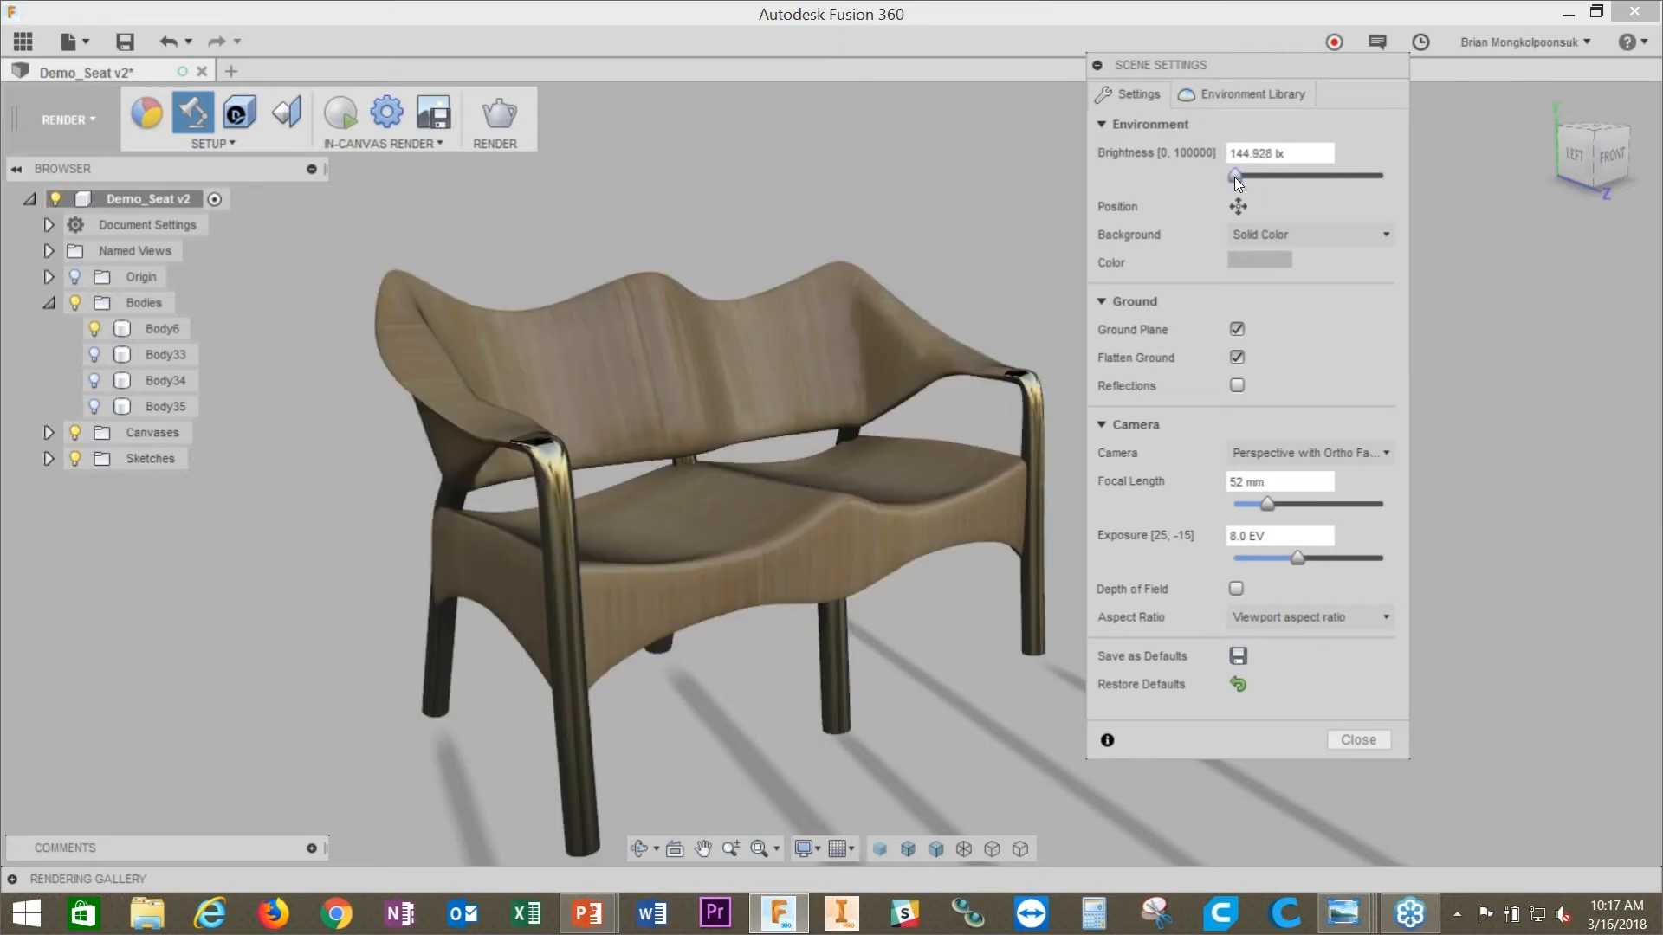
left_click_drag(1237, 178, 1234, 178)
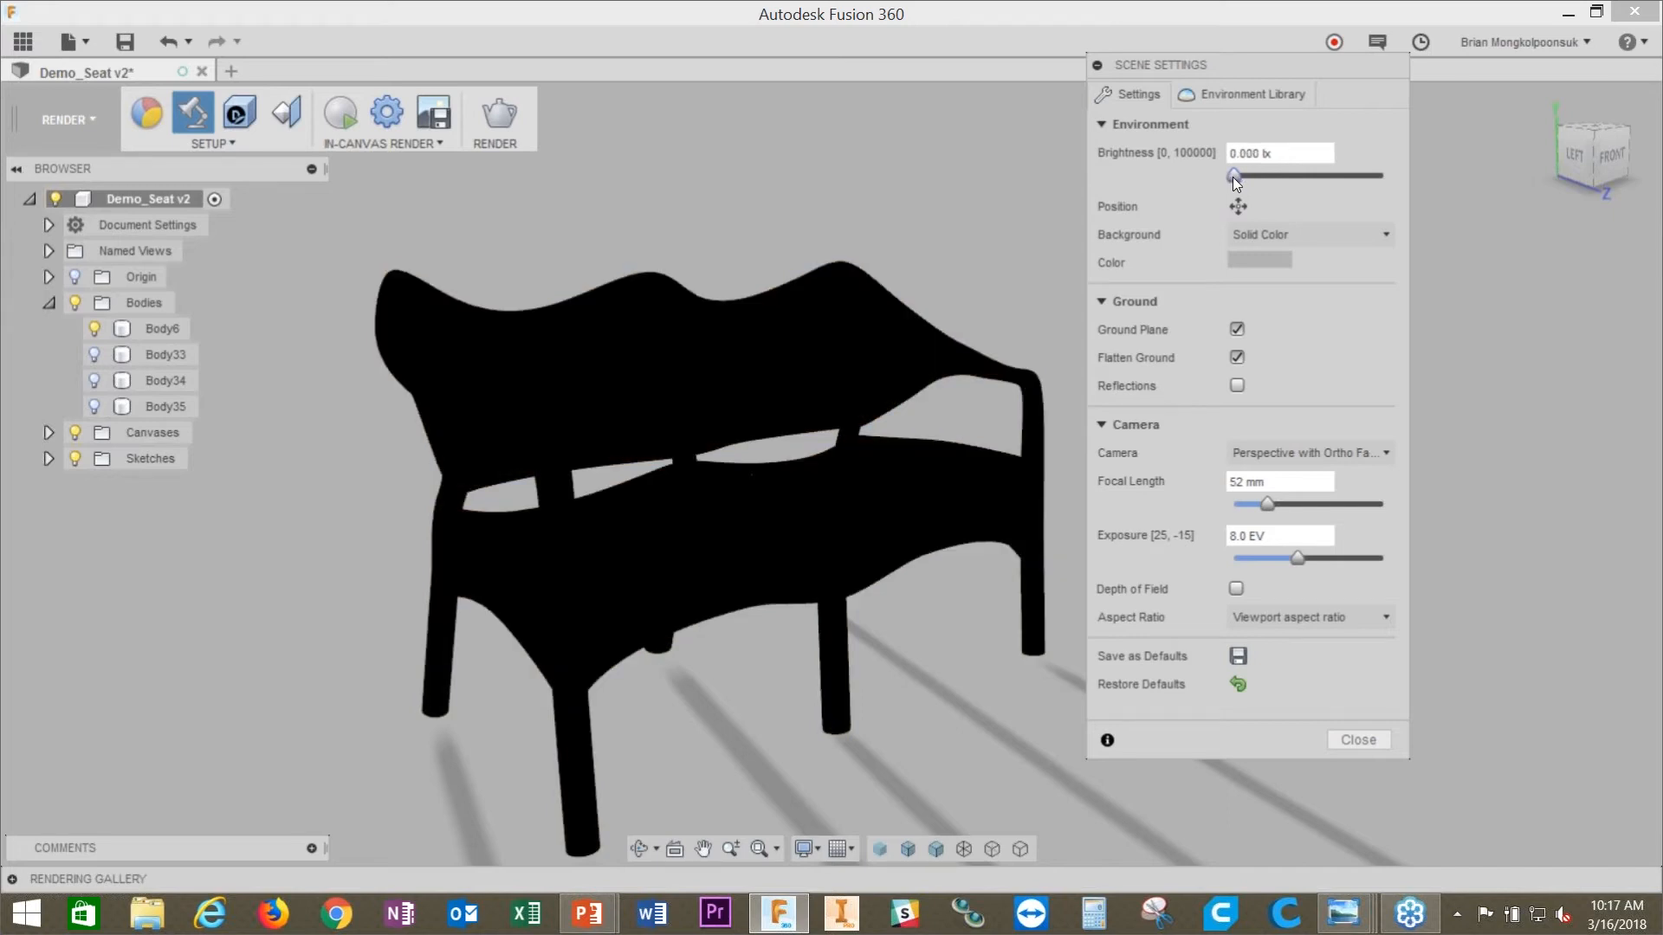
mouse_move(1234, 177)
left_mouse_down()
mouse_move(1234, 155)
mouse_move(1216, 157)
left_mouse_up()
type("300")
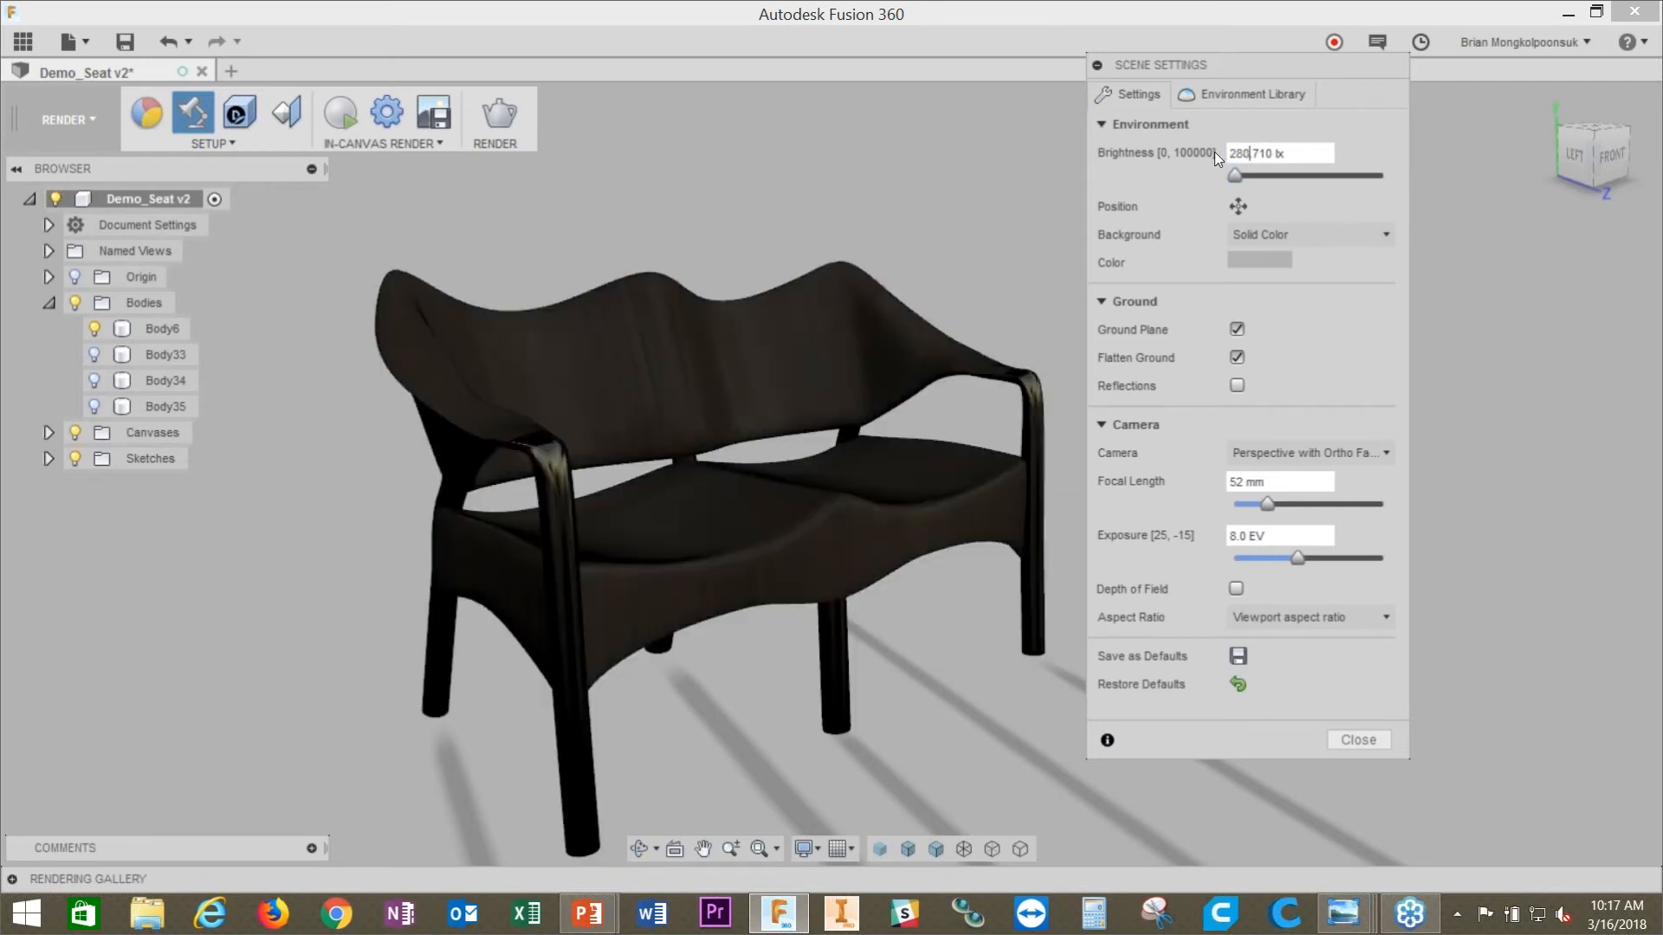
key("Return")
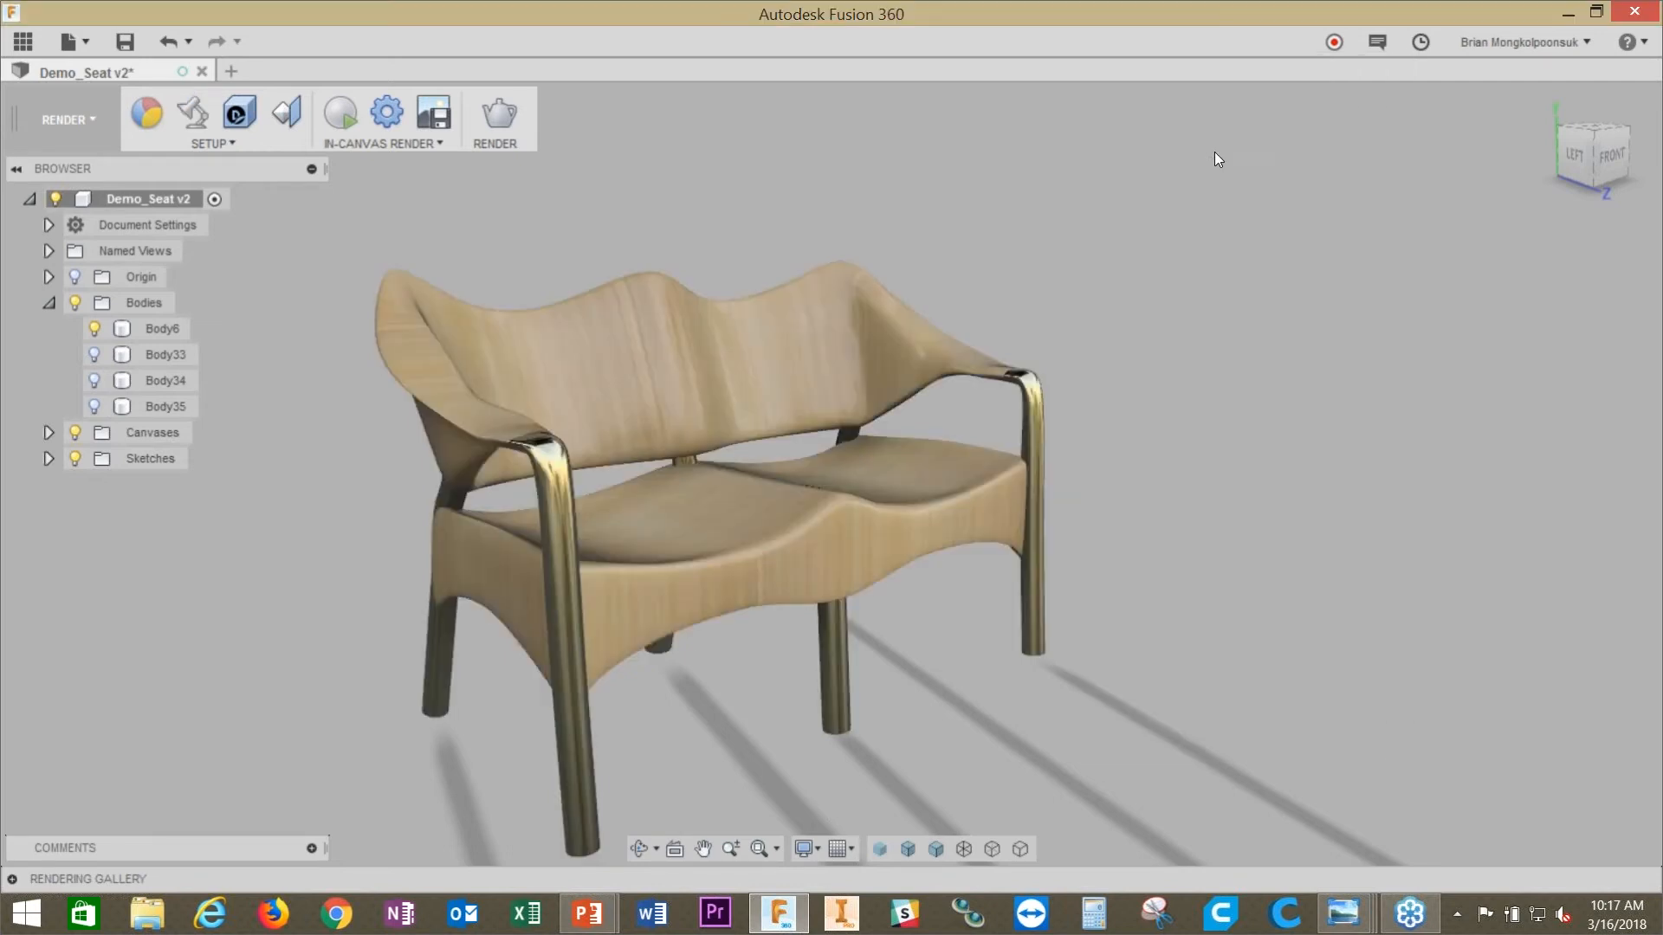
Step: Reopen the scene settings and rotate the environment's position to 130.8 deg
left_click(210, 111)
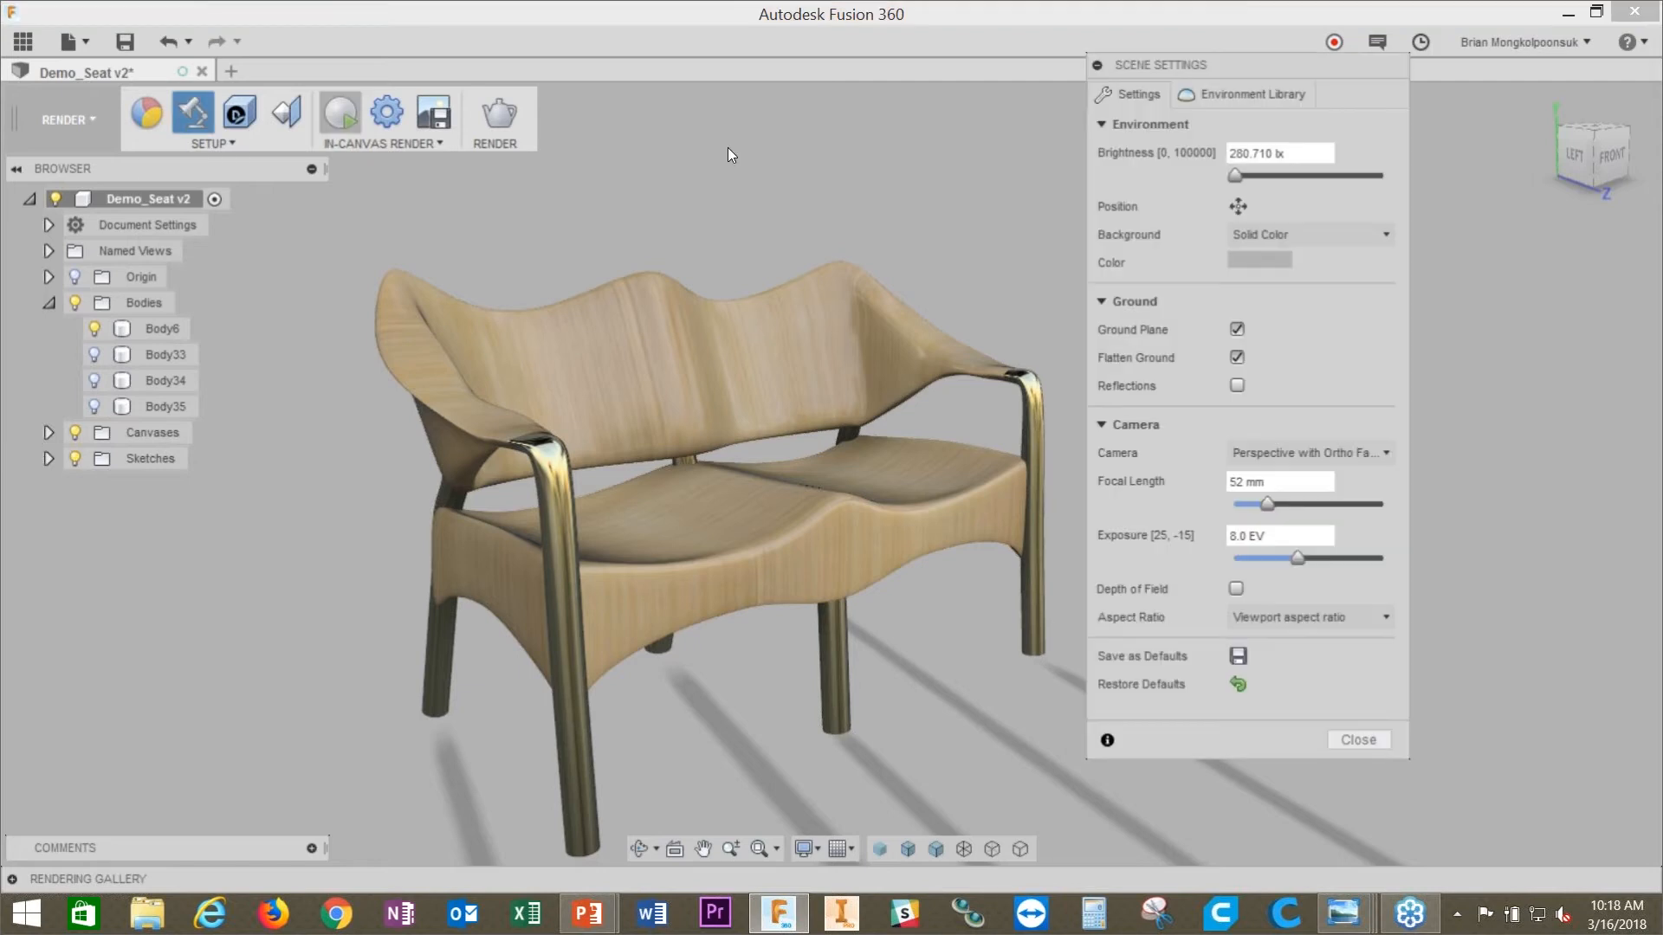
left_click(1239, 208)
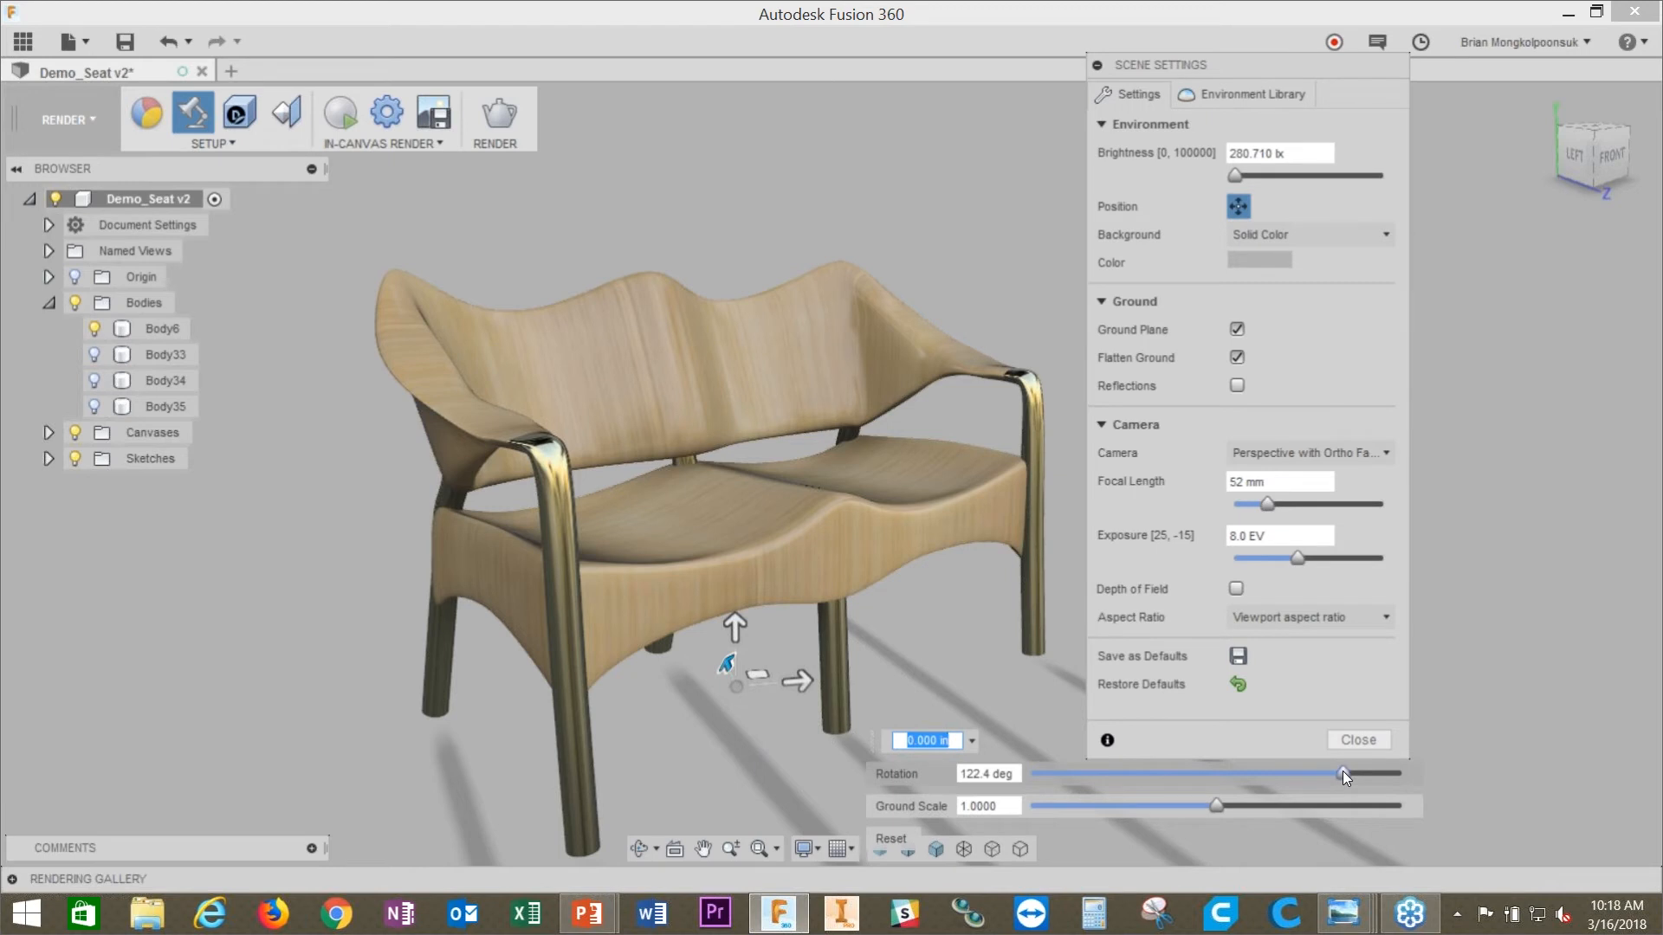
mouse_move(1343, 774)
left_mouse_down()
mouse_move(1043, 785)
mouse_move(1104, 762)
mouse_move(1351, 762)
left_mouse_up()
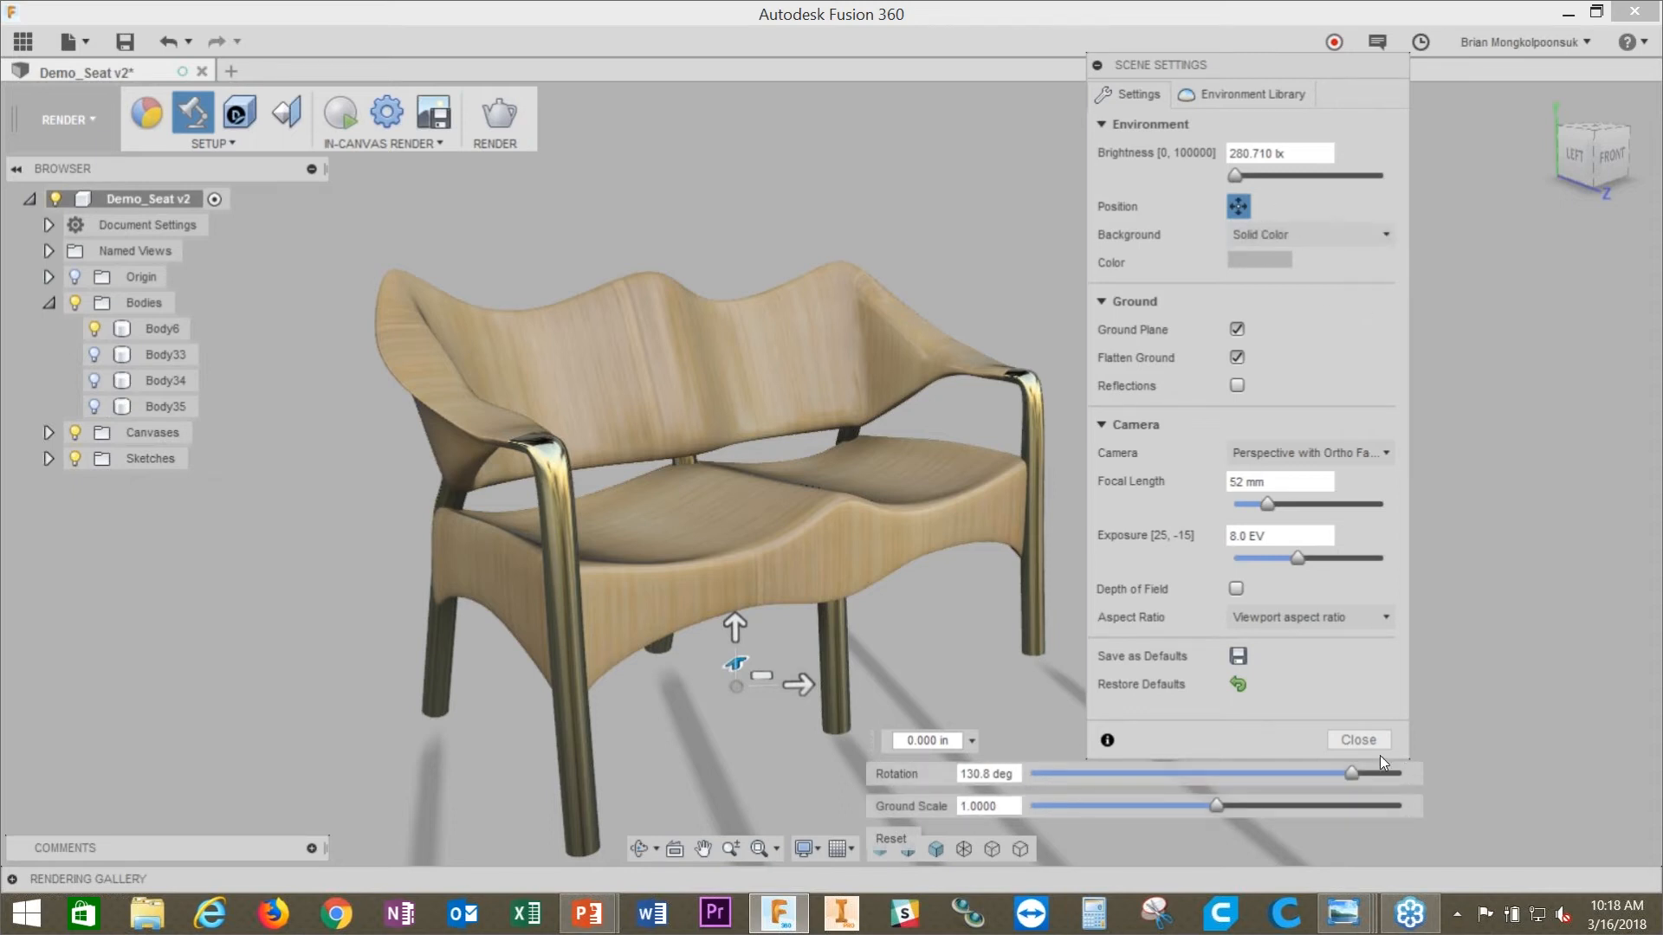
left_click(1241, 201)
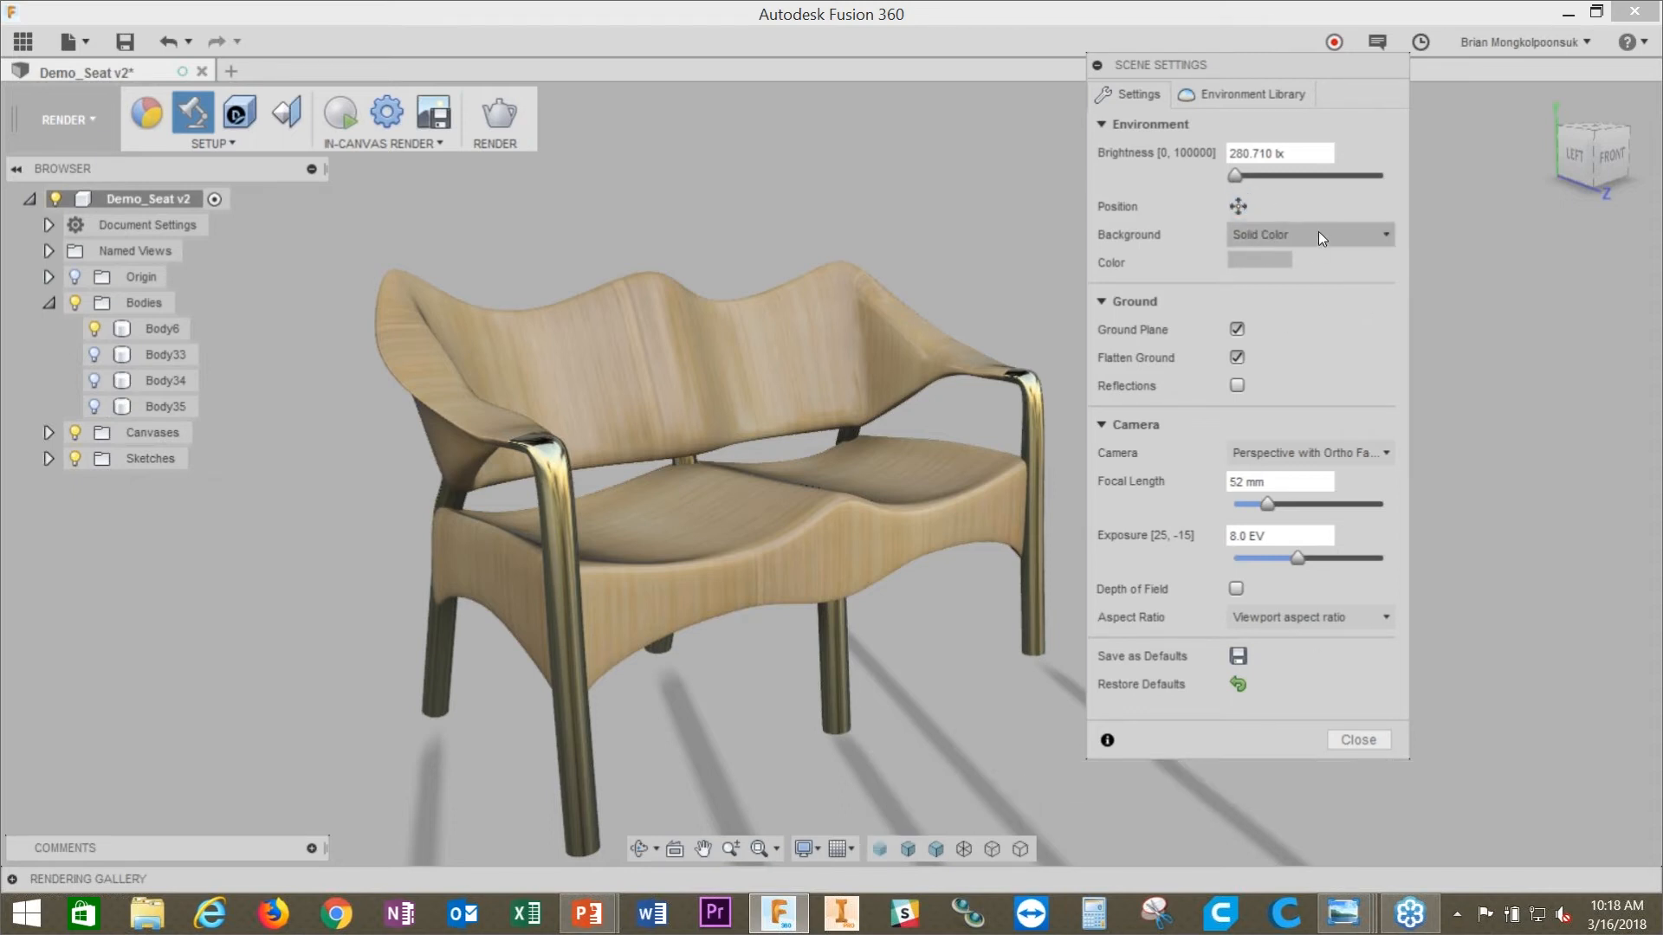
Step: Inspect the solid background color, set the scene background to Environment, and look at the environments offered in the Fusion 360 Library
left_click(1270, 259)
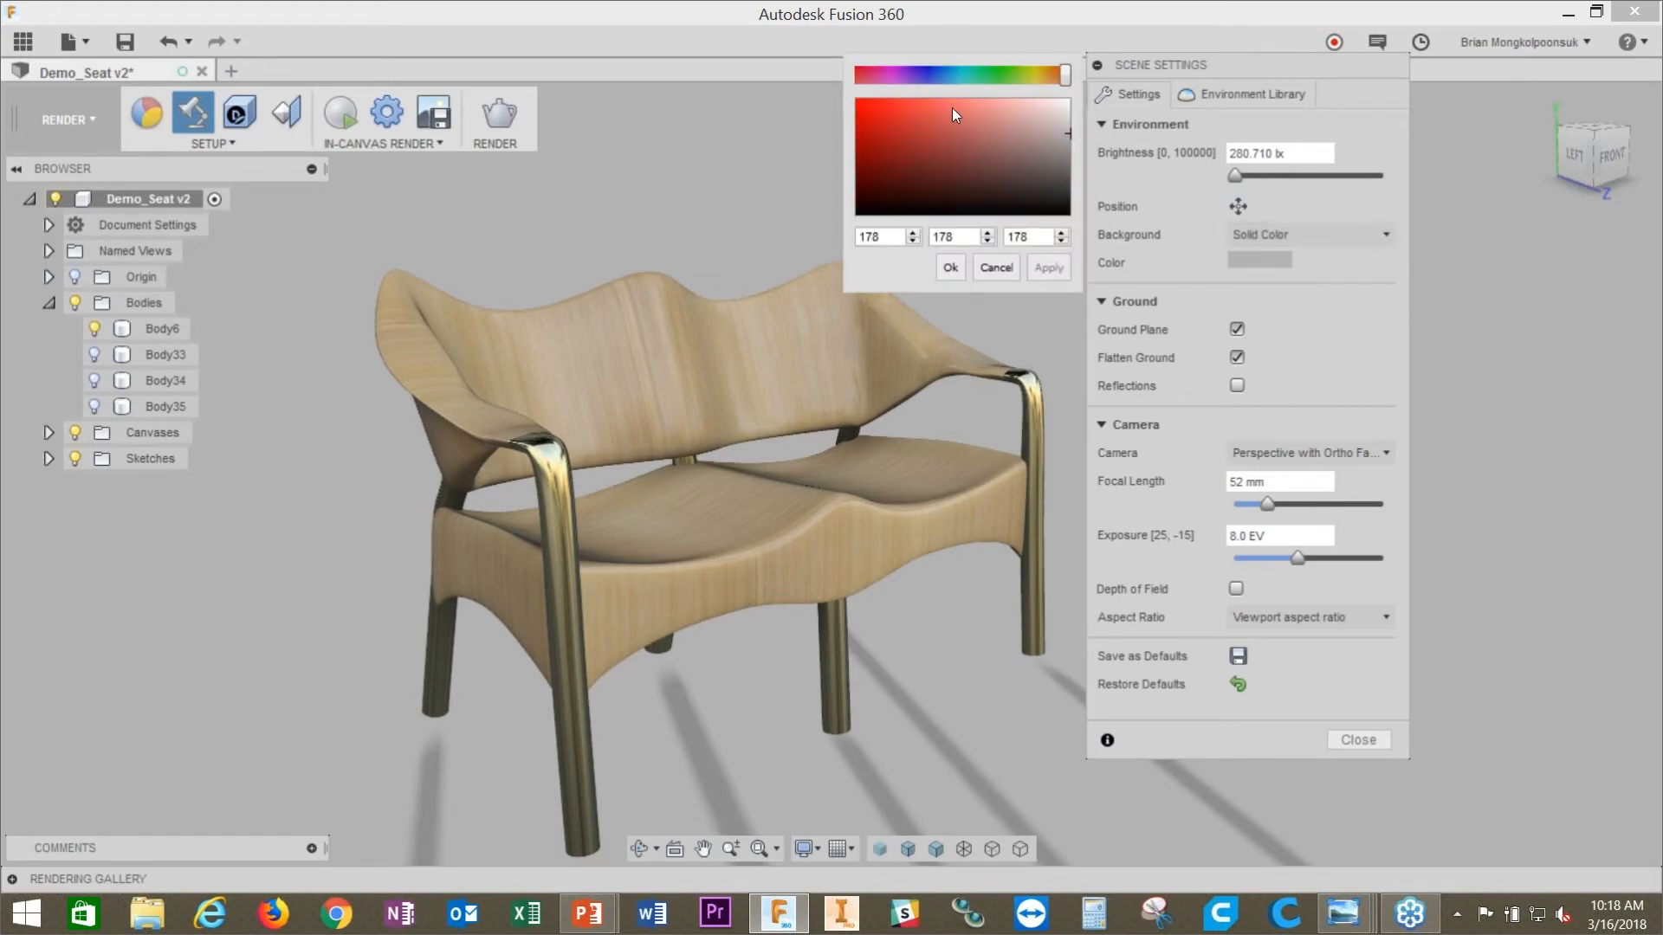
left_click(1015, 260)
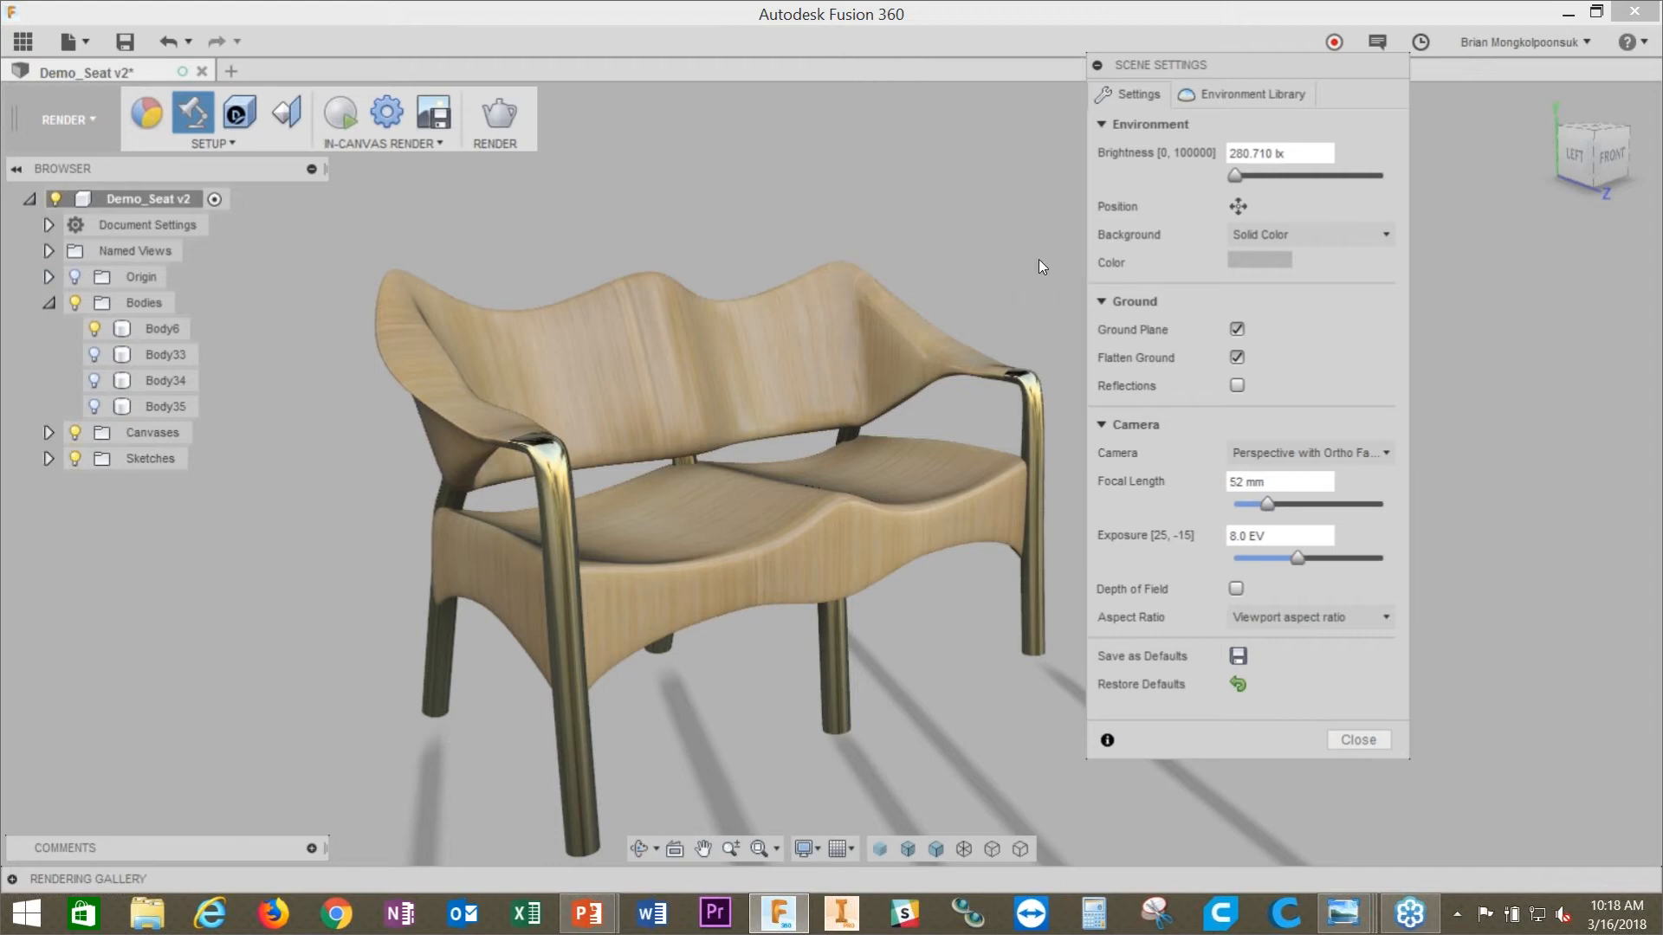
left_click(1337, 240)
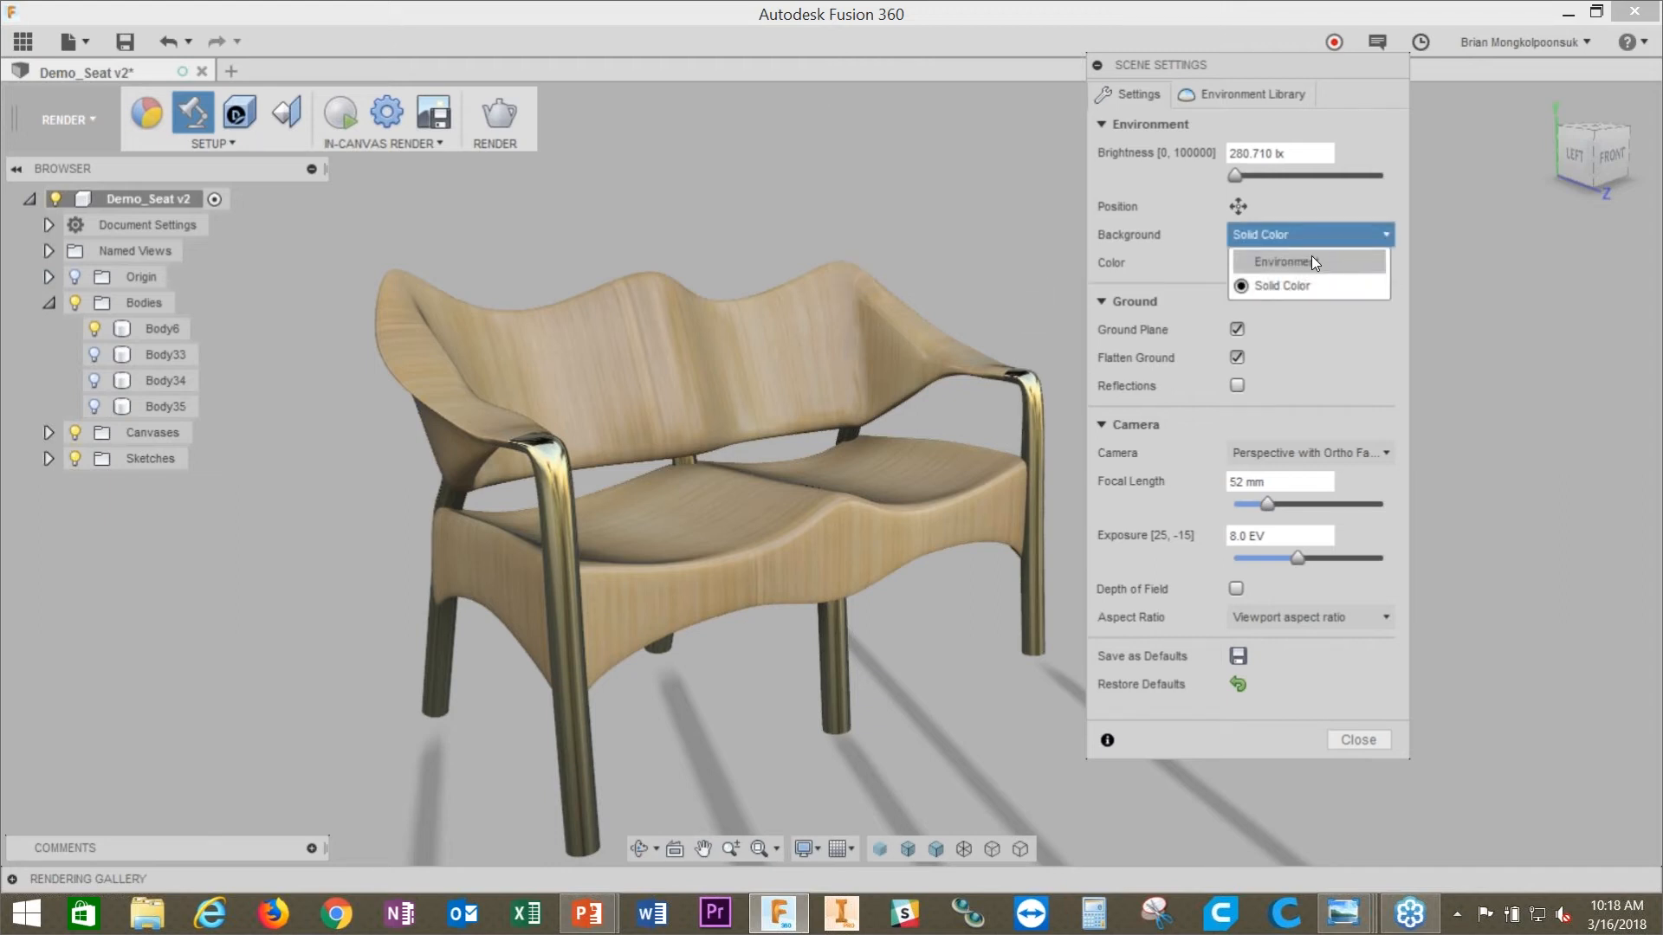
left_click(1311, 258)
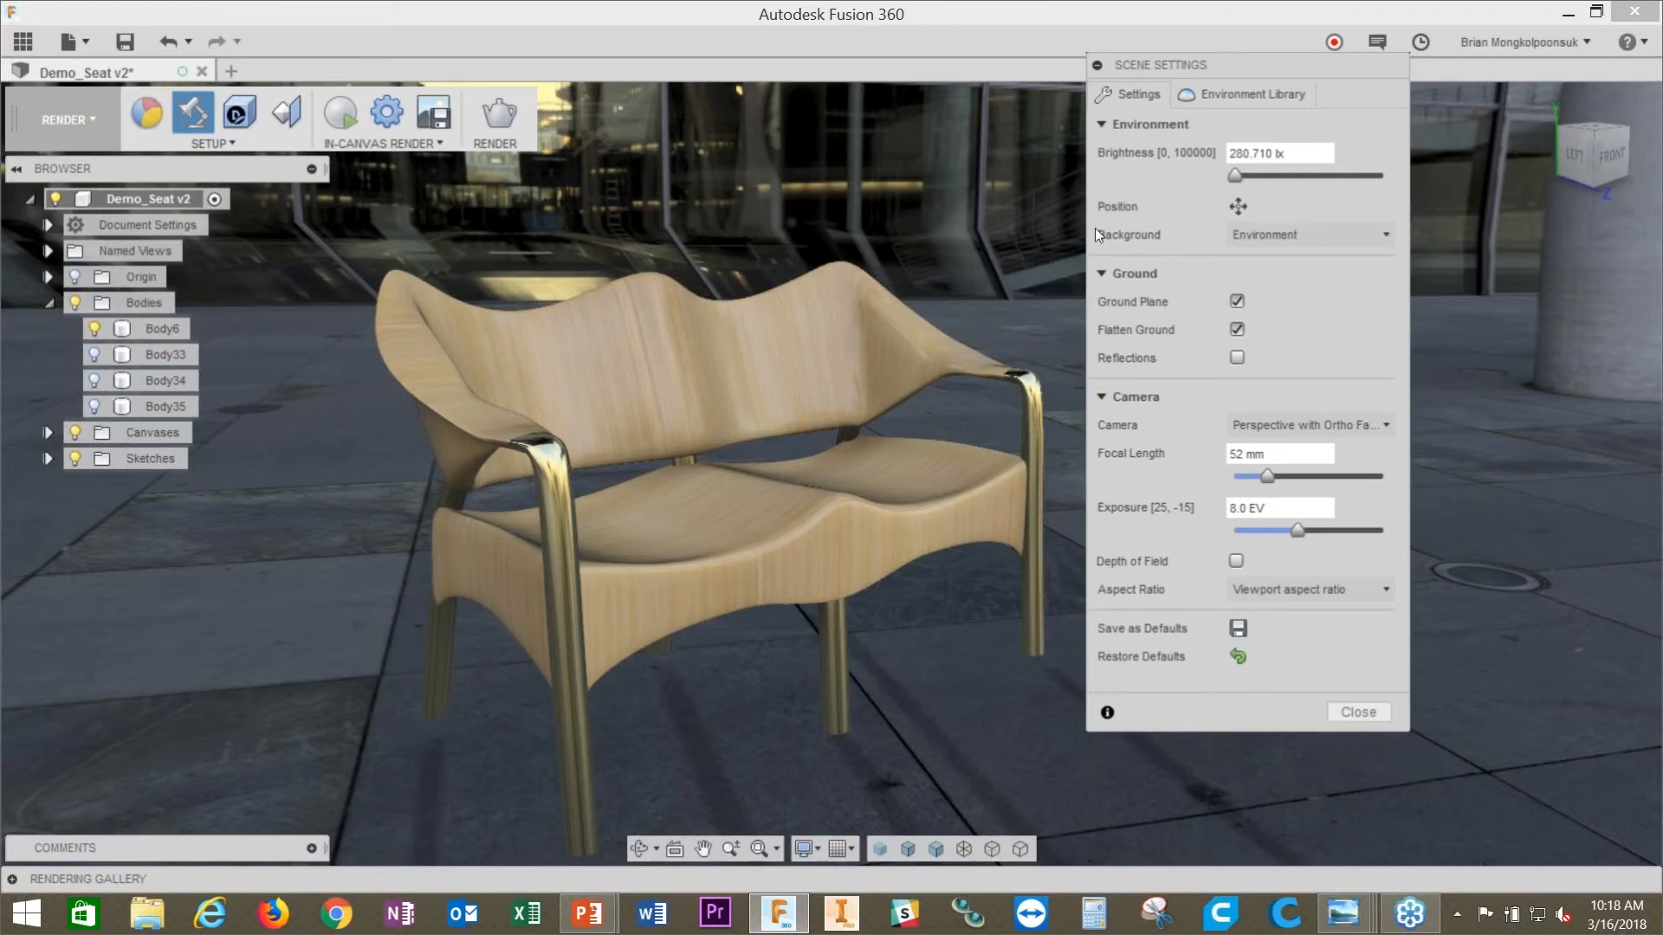
left_click(1261, 96)
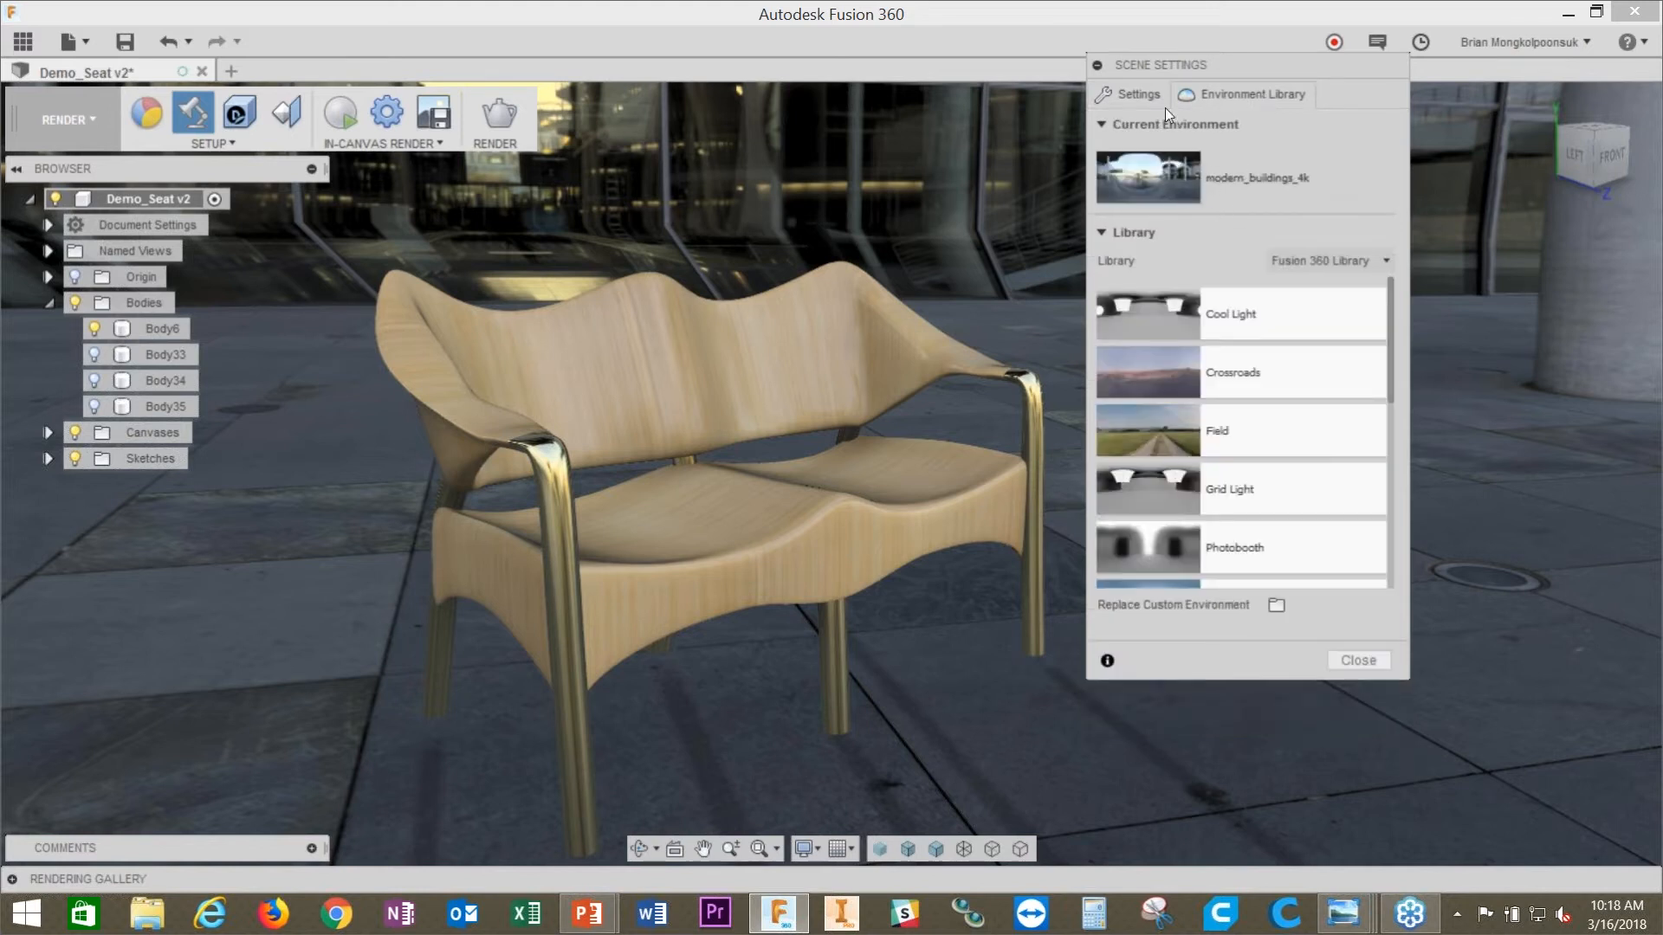
left_click(1140, 99)
Step: Set the environment rotation to 129.8 deg with the ground plane temporarily turned off
middle_click_drag(908, 570, 568, 475, "shift")
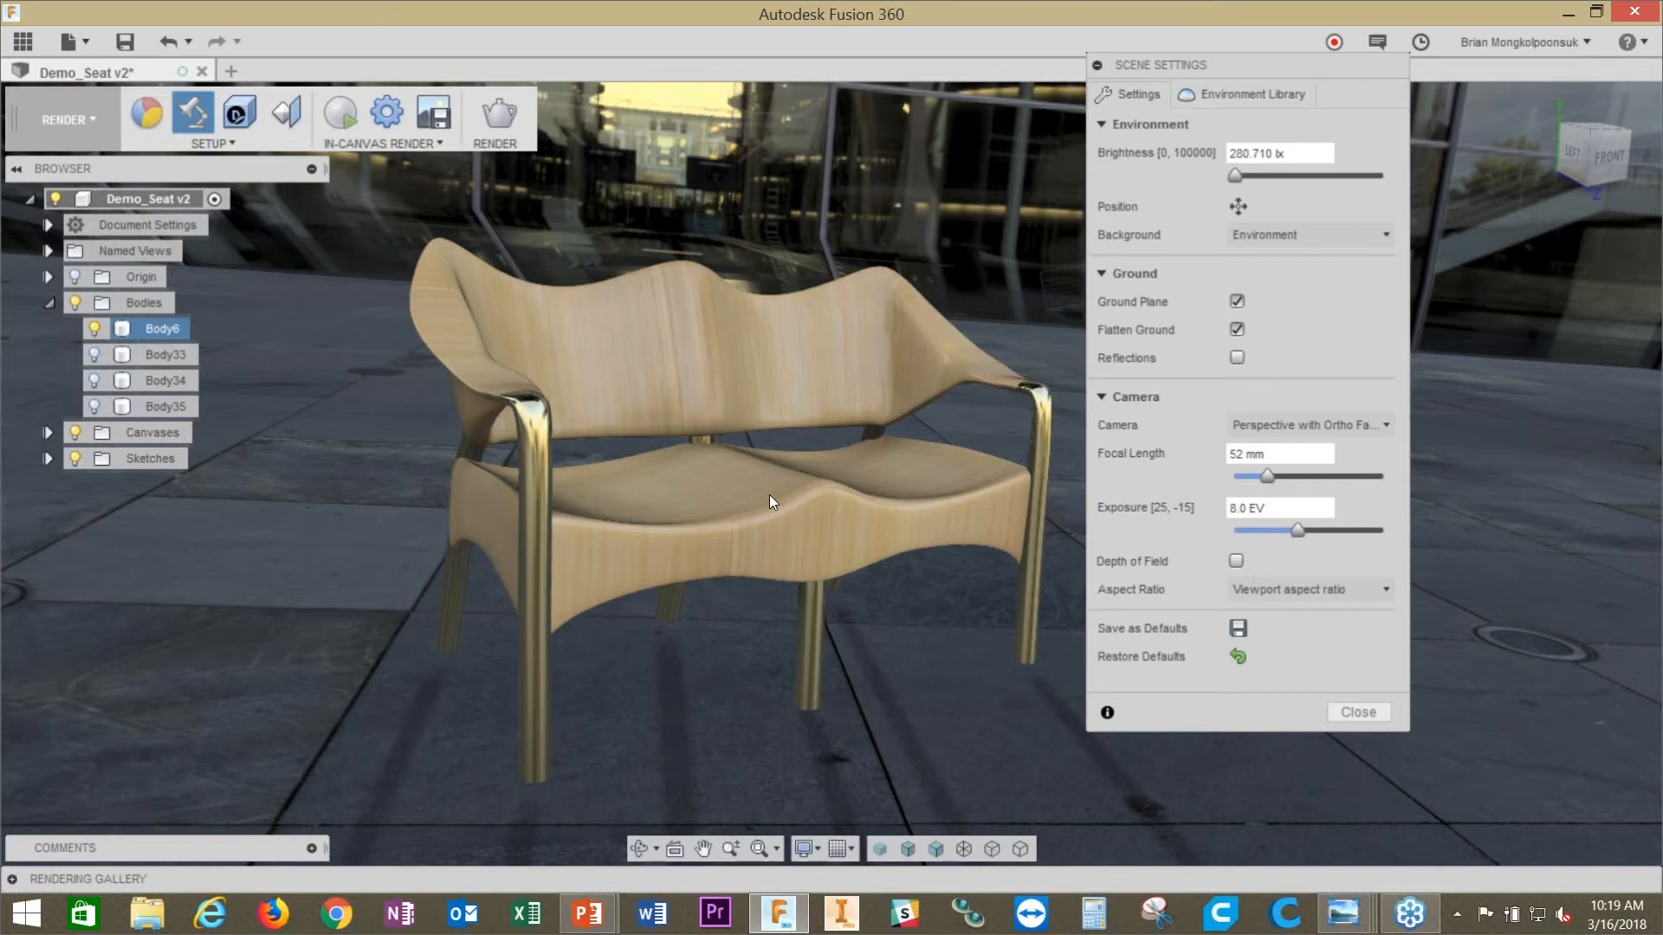
middle_click_drag(870, 472, 802, 512, "shift")
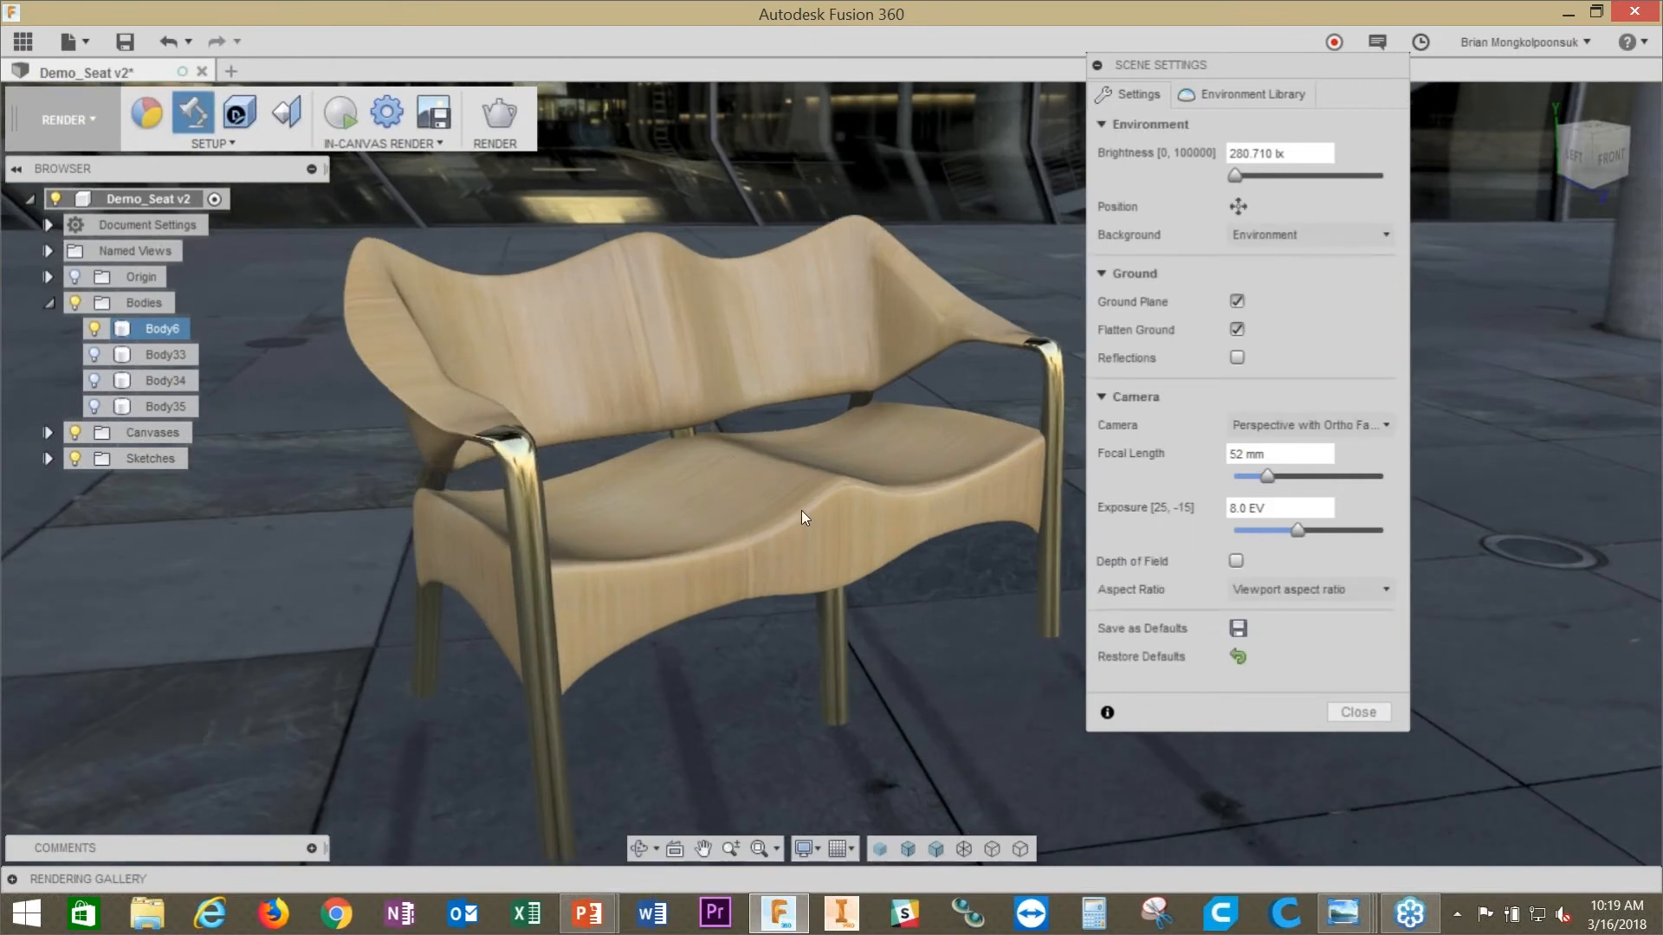
left_click(1237, 300)
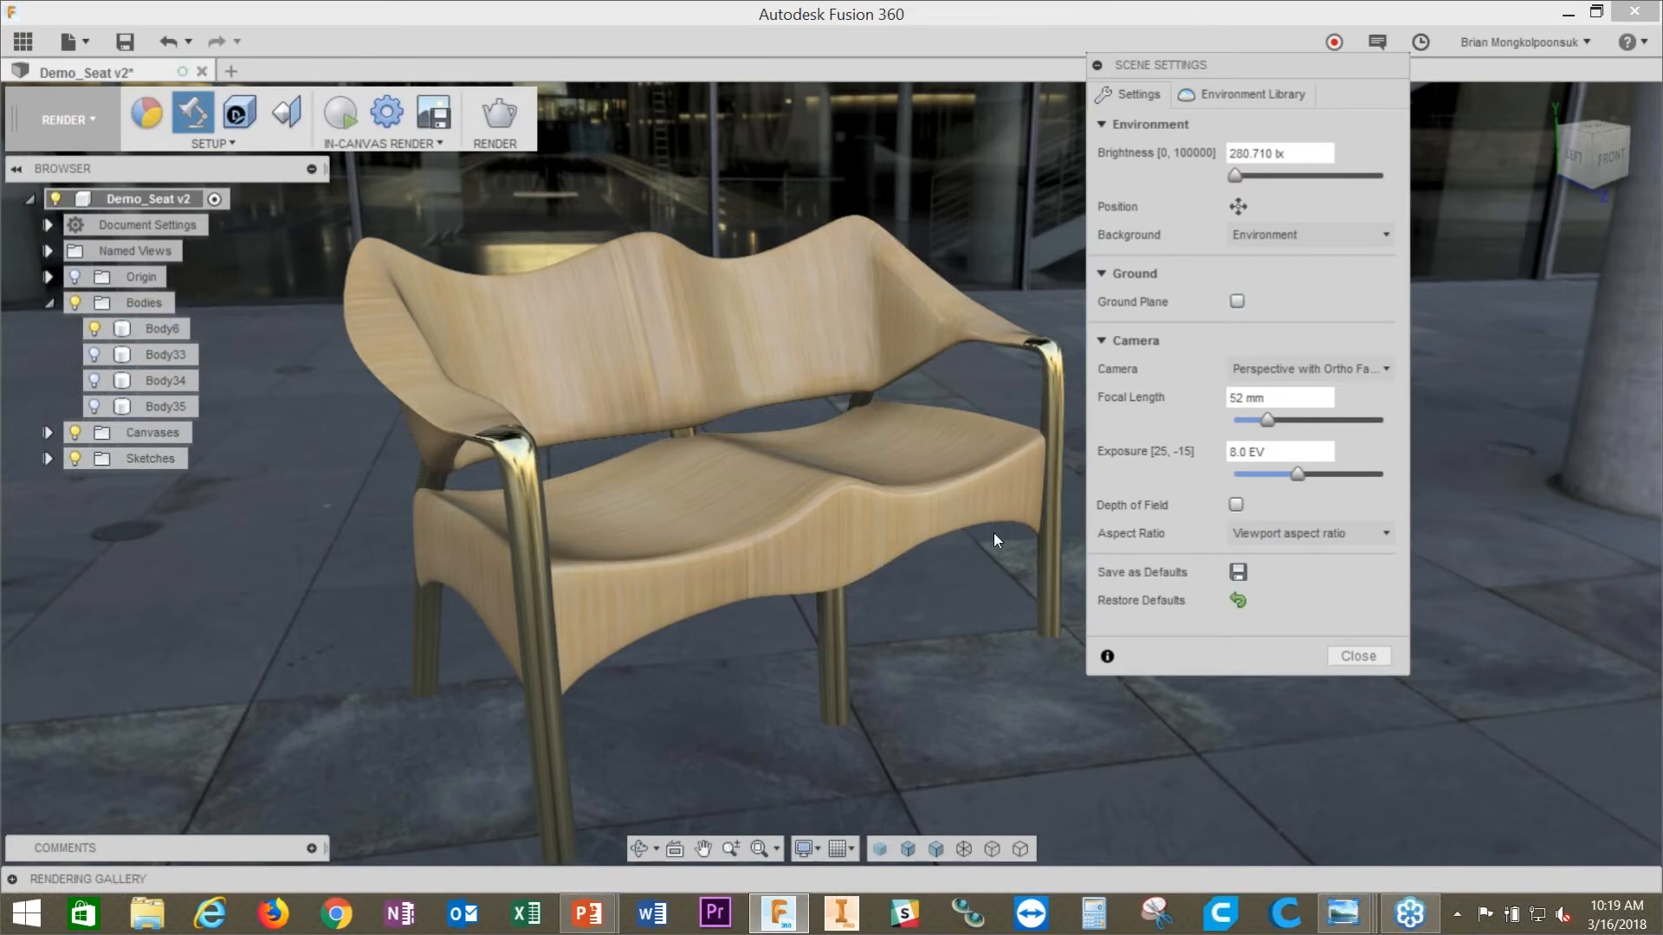
left_click(1238, 206)
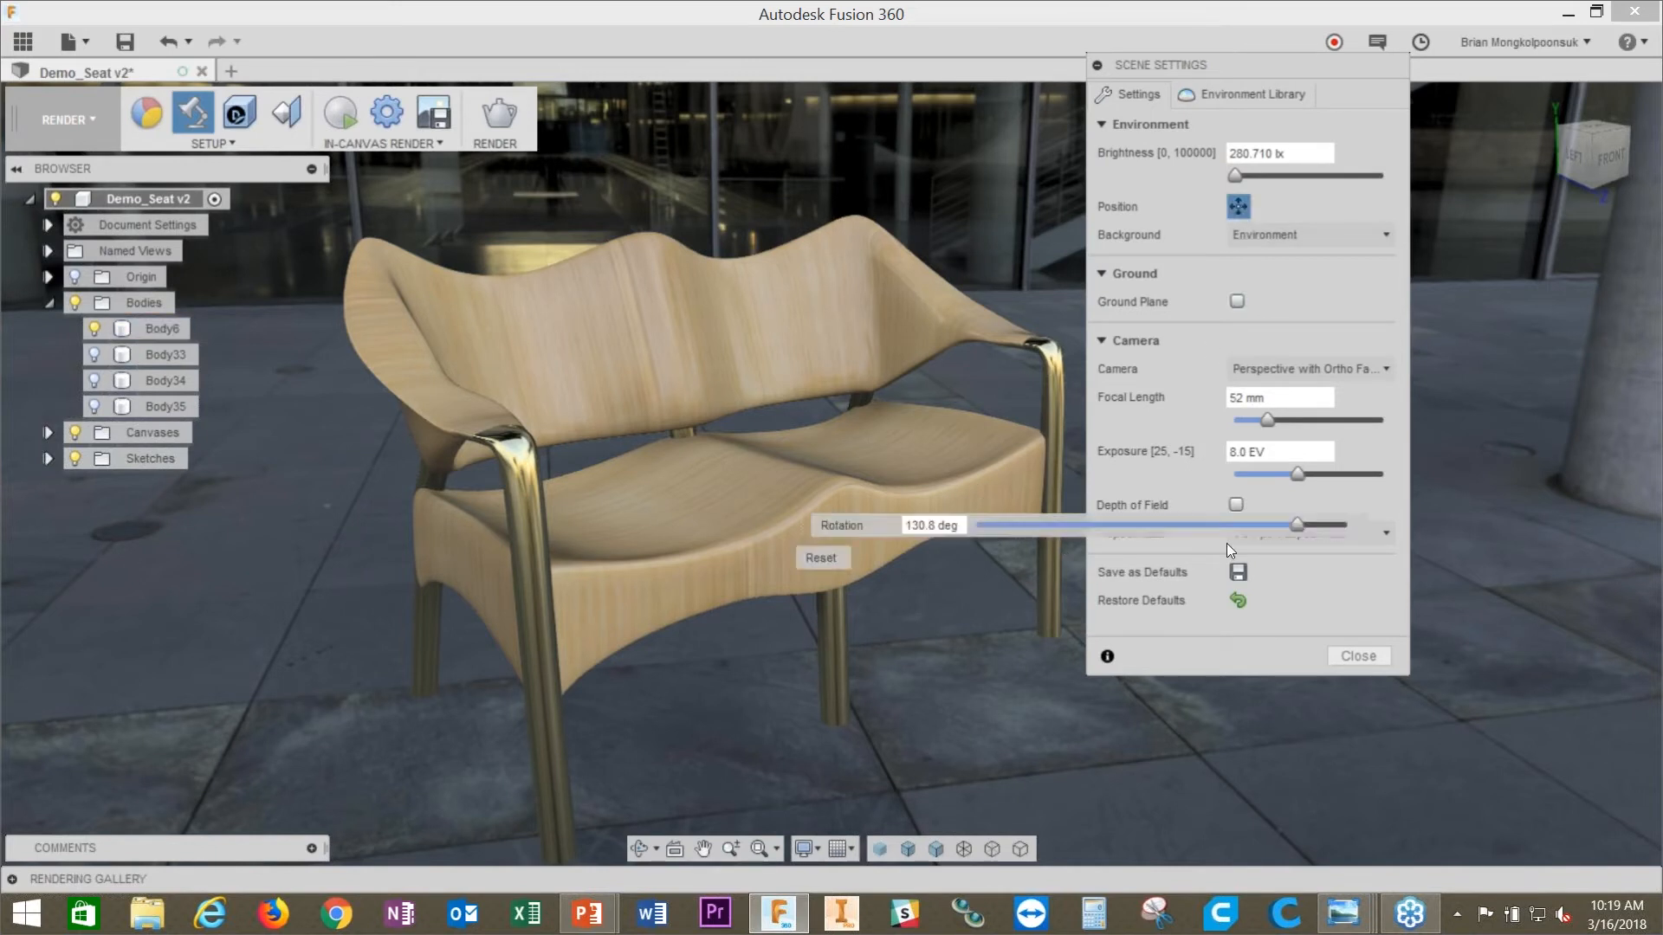
left_click_drag(1281, 524, 1296, 523)
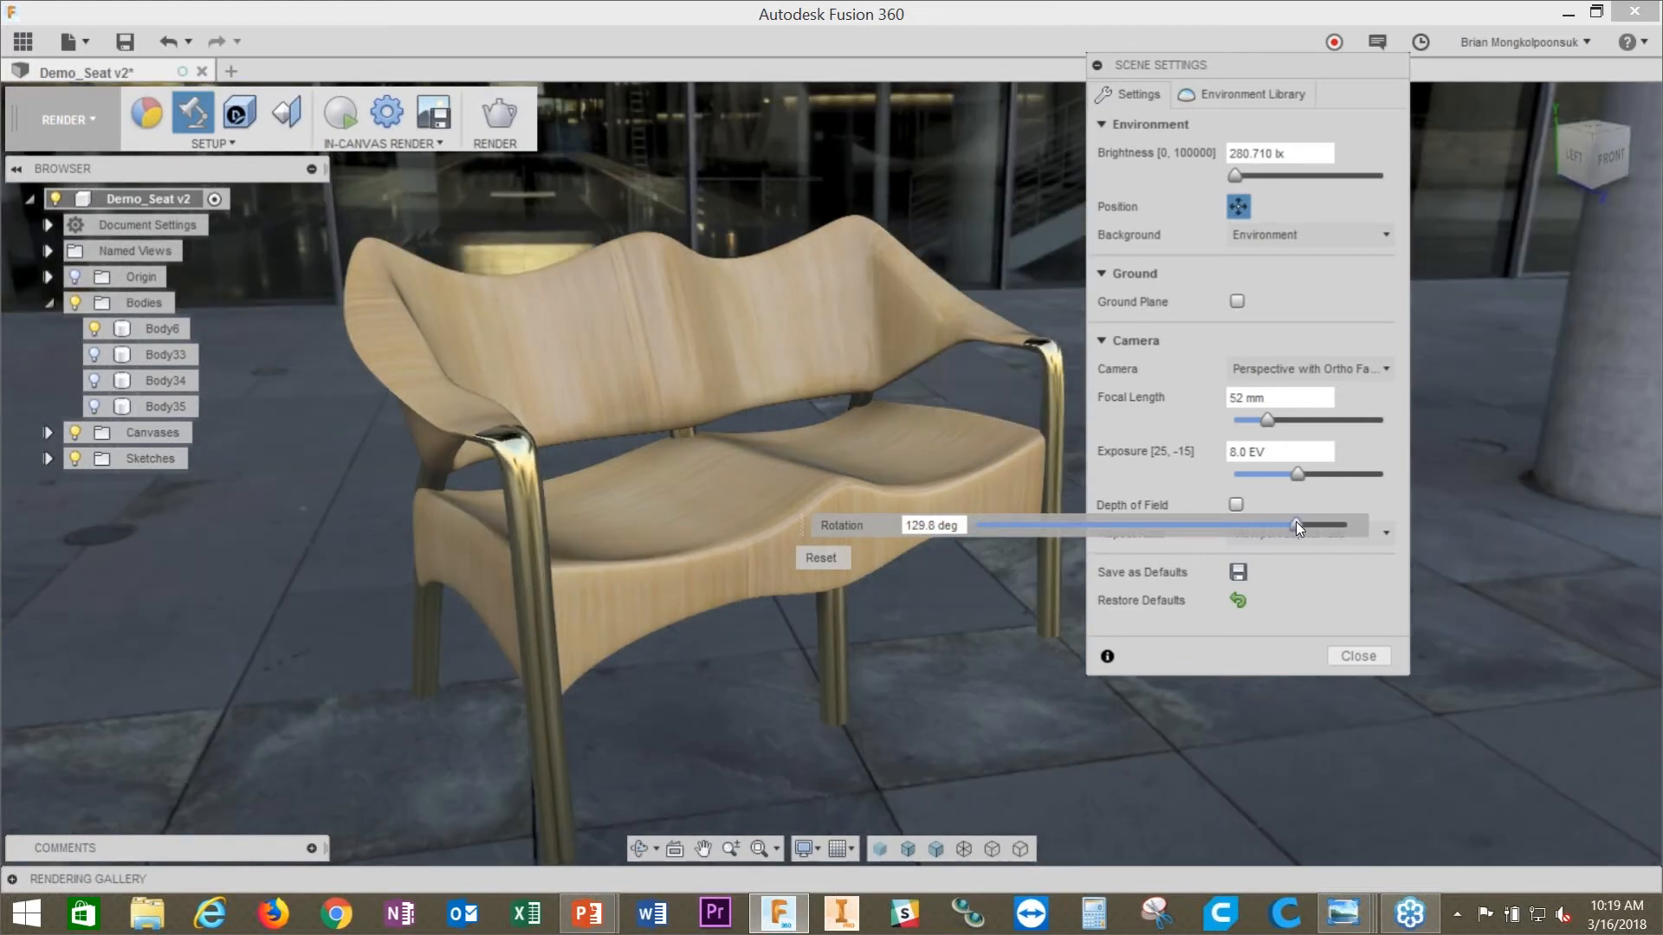
left_click(1237, 300)
Step: Try different ground scales for the environment and set the ground scale to 1
mouse_move(1147, 592)
left_mouse_down()
mouse_move(982, 594)
mouse_move(1151, 586)
mouse_move(1118, 587)
left_mouse_up()
left_click_drag(933, 591, 835, 596)
type("1")
key("Return")
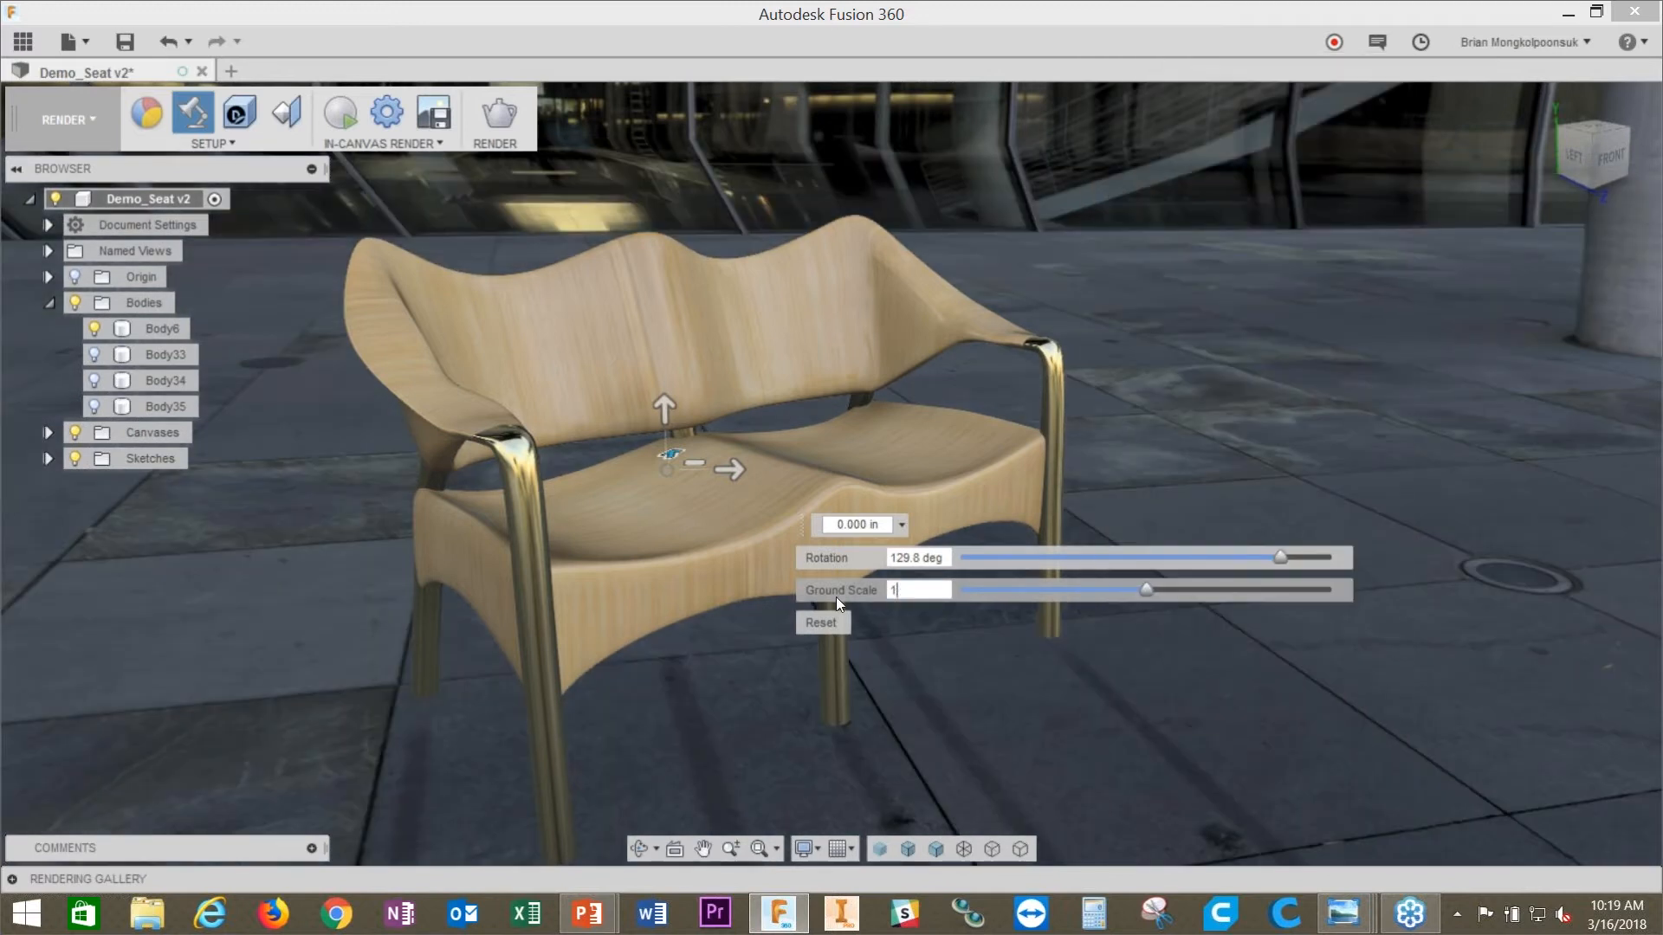
Step: Turn on ground reflections in the scene settings, try a roughness of 0.9, and set the roughness to 0.1
left_click(192, 112)
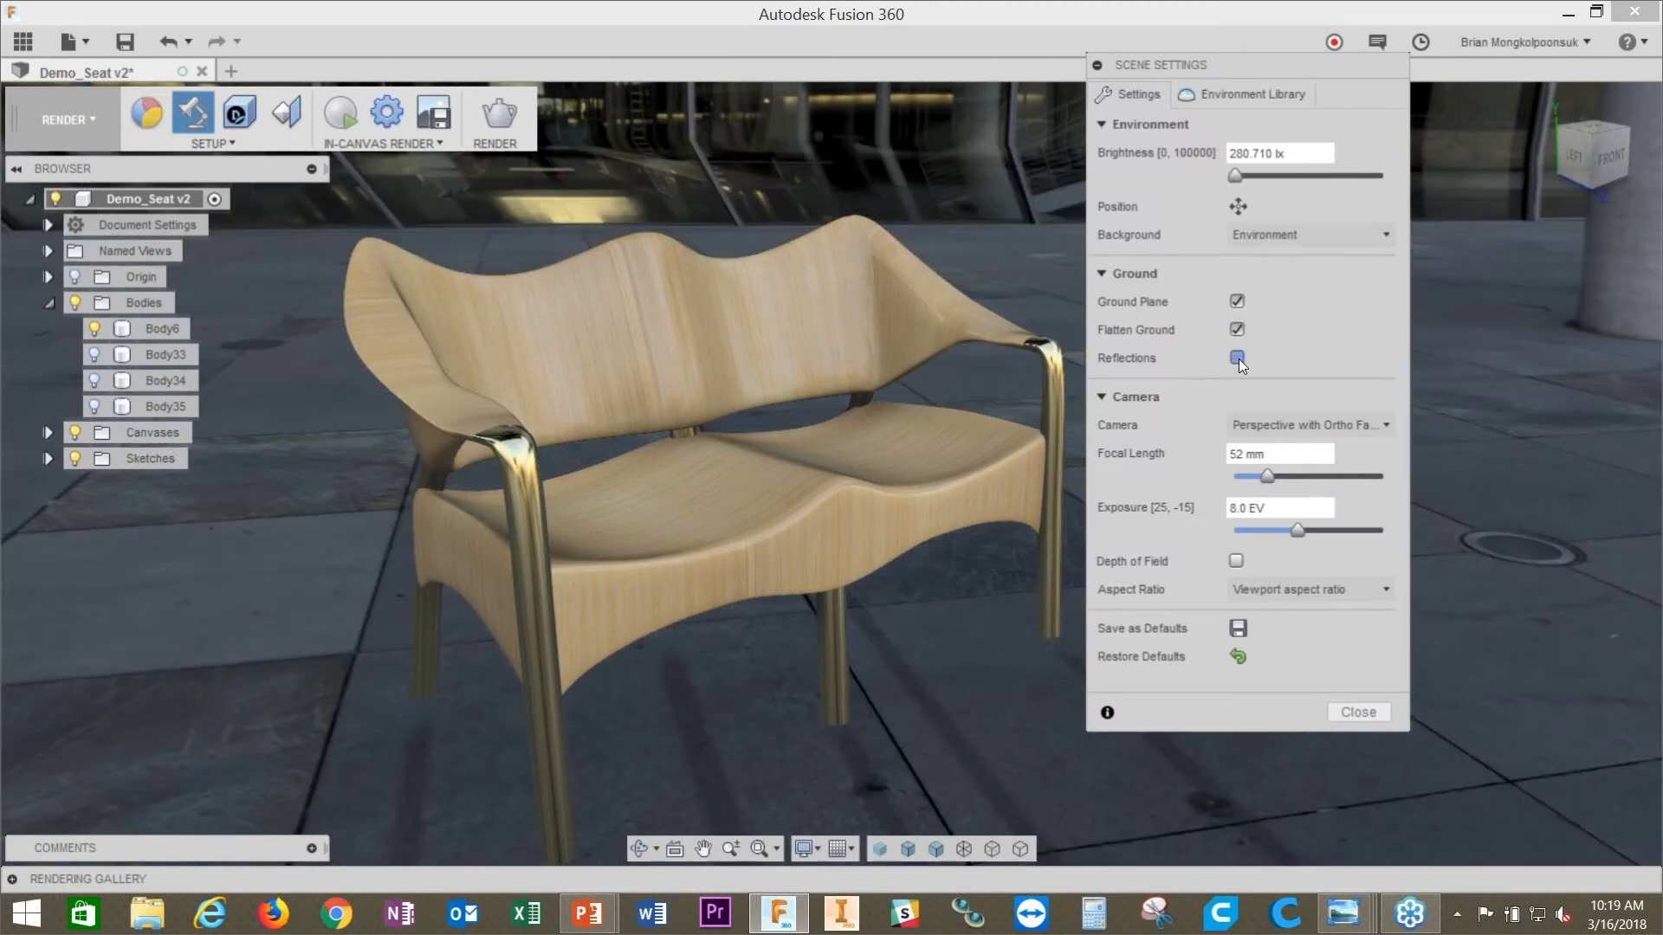
left_click(1236, 358)
scroll(1013, 253, "down", 1)
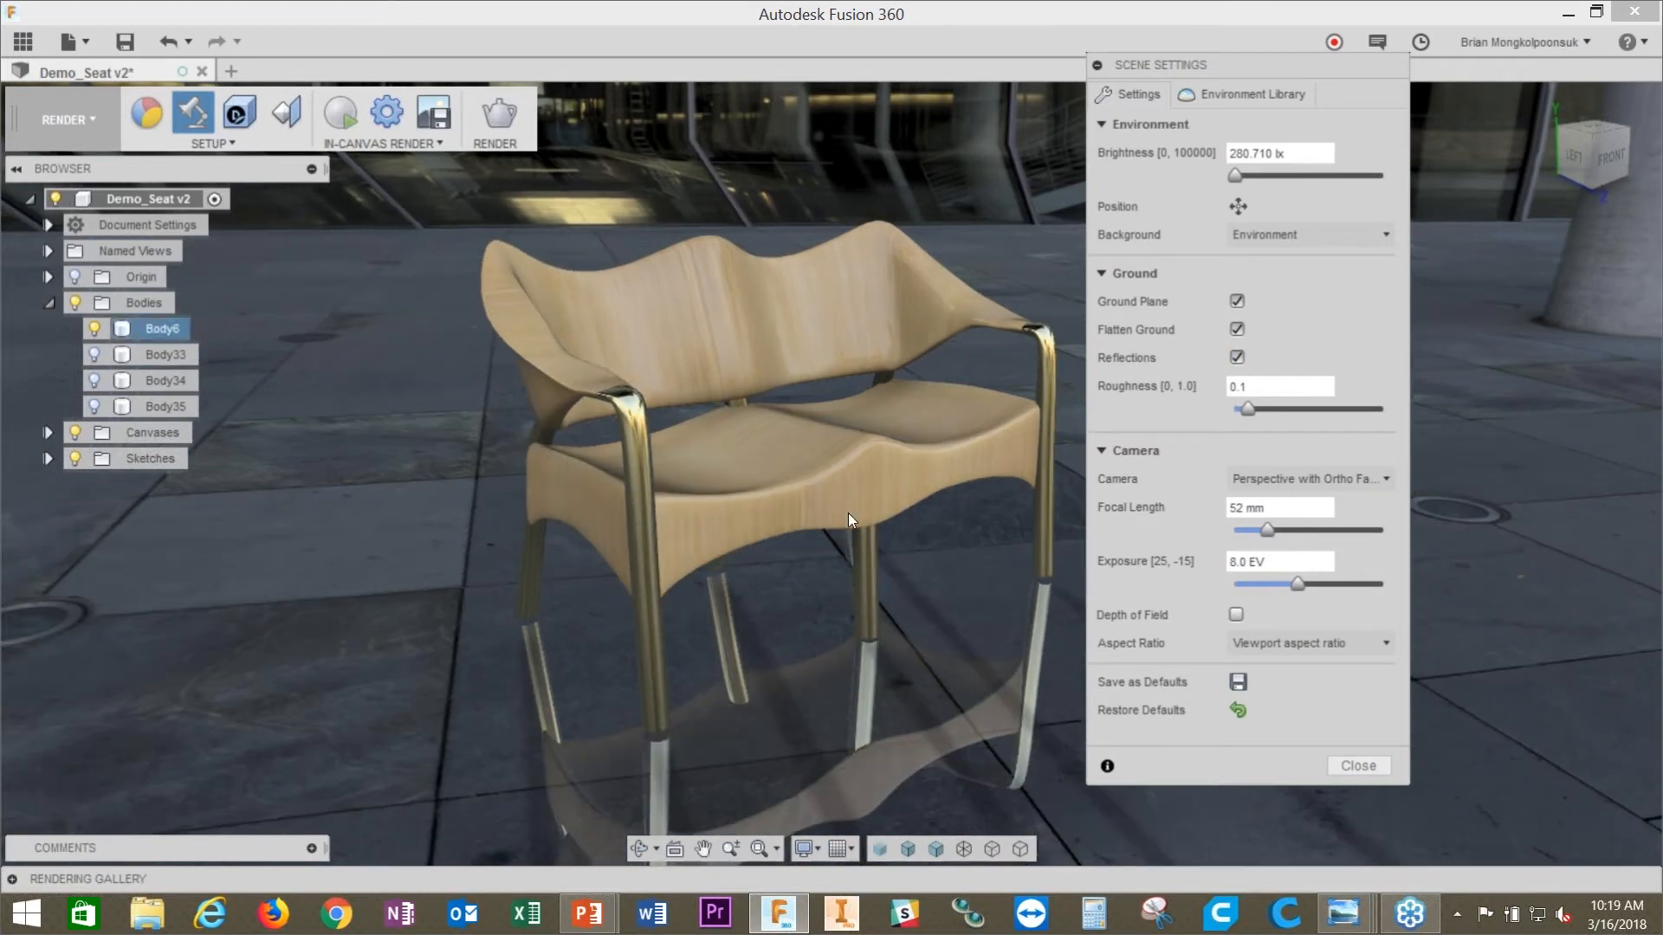
scroll(742, 655, "up", 1)
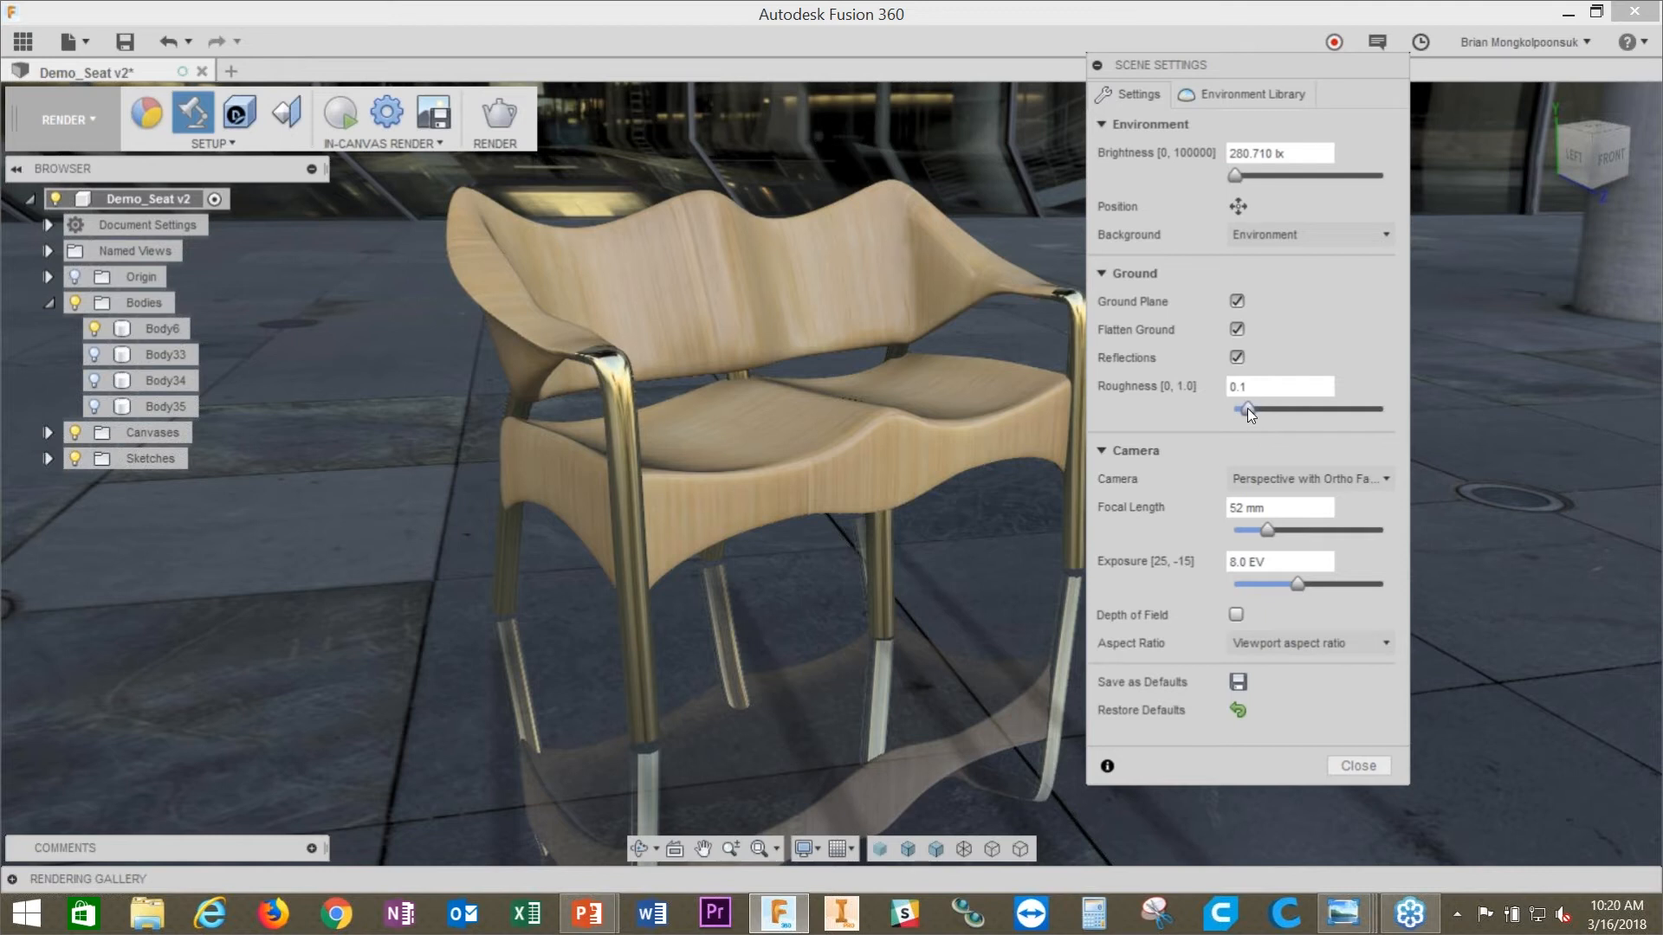
left_click_drag(1250, 408, 1361, 407)
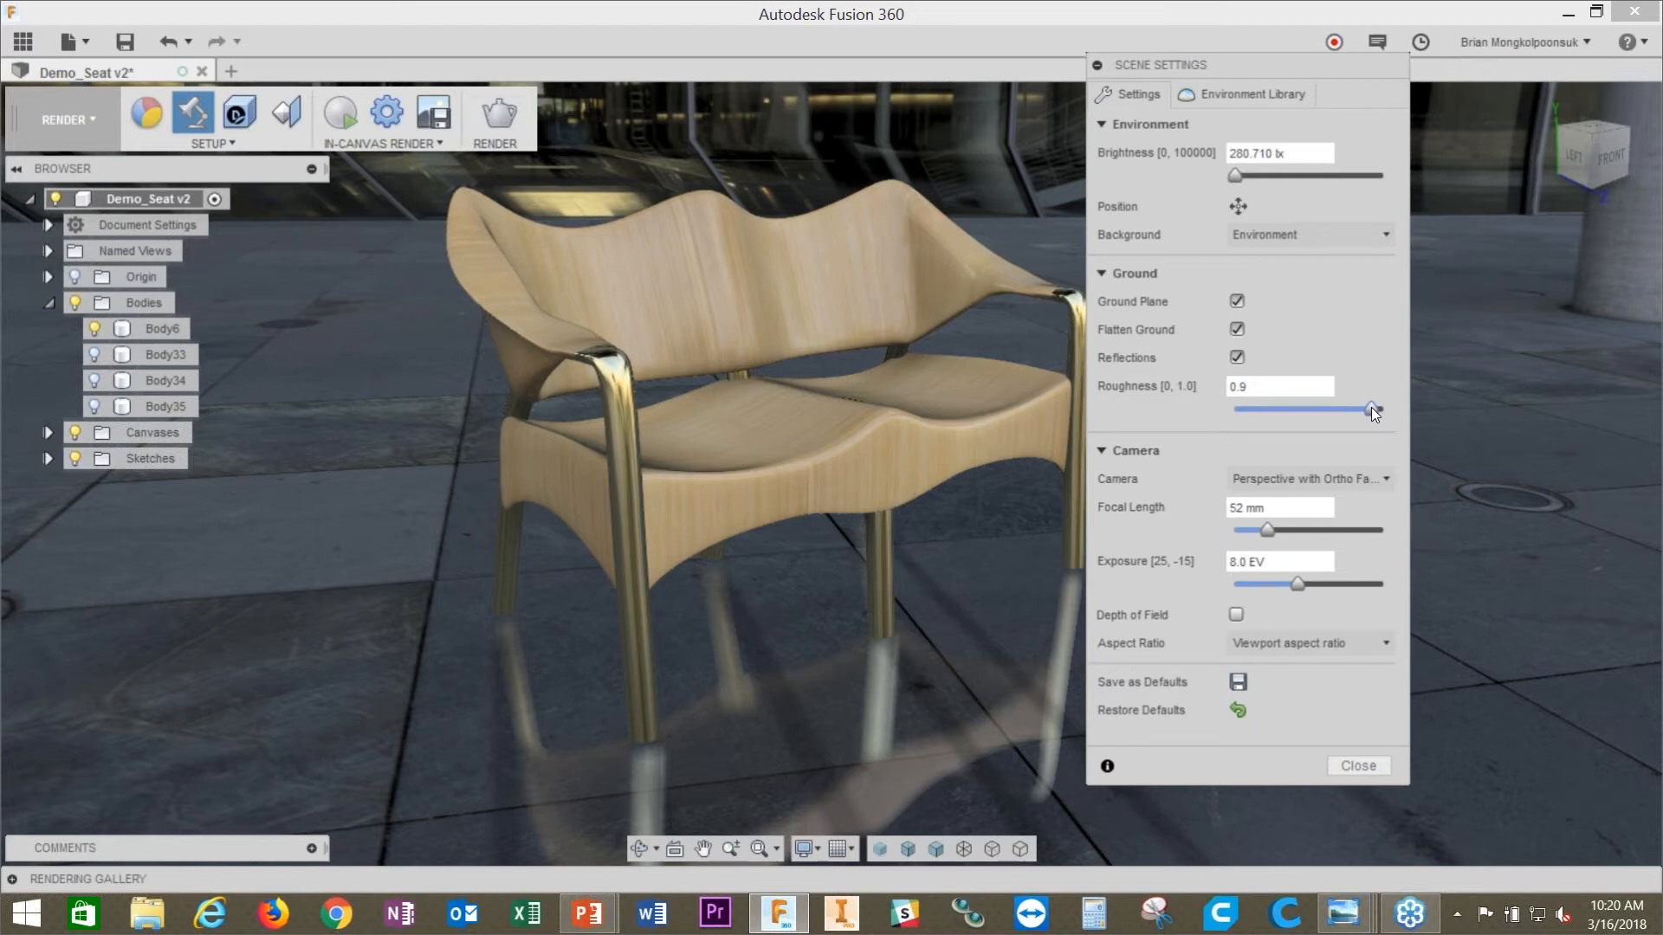
left_click_drag(1370, 407, 1245, 412)
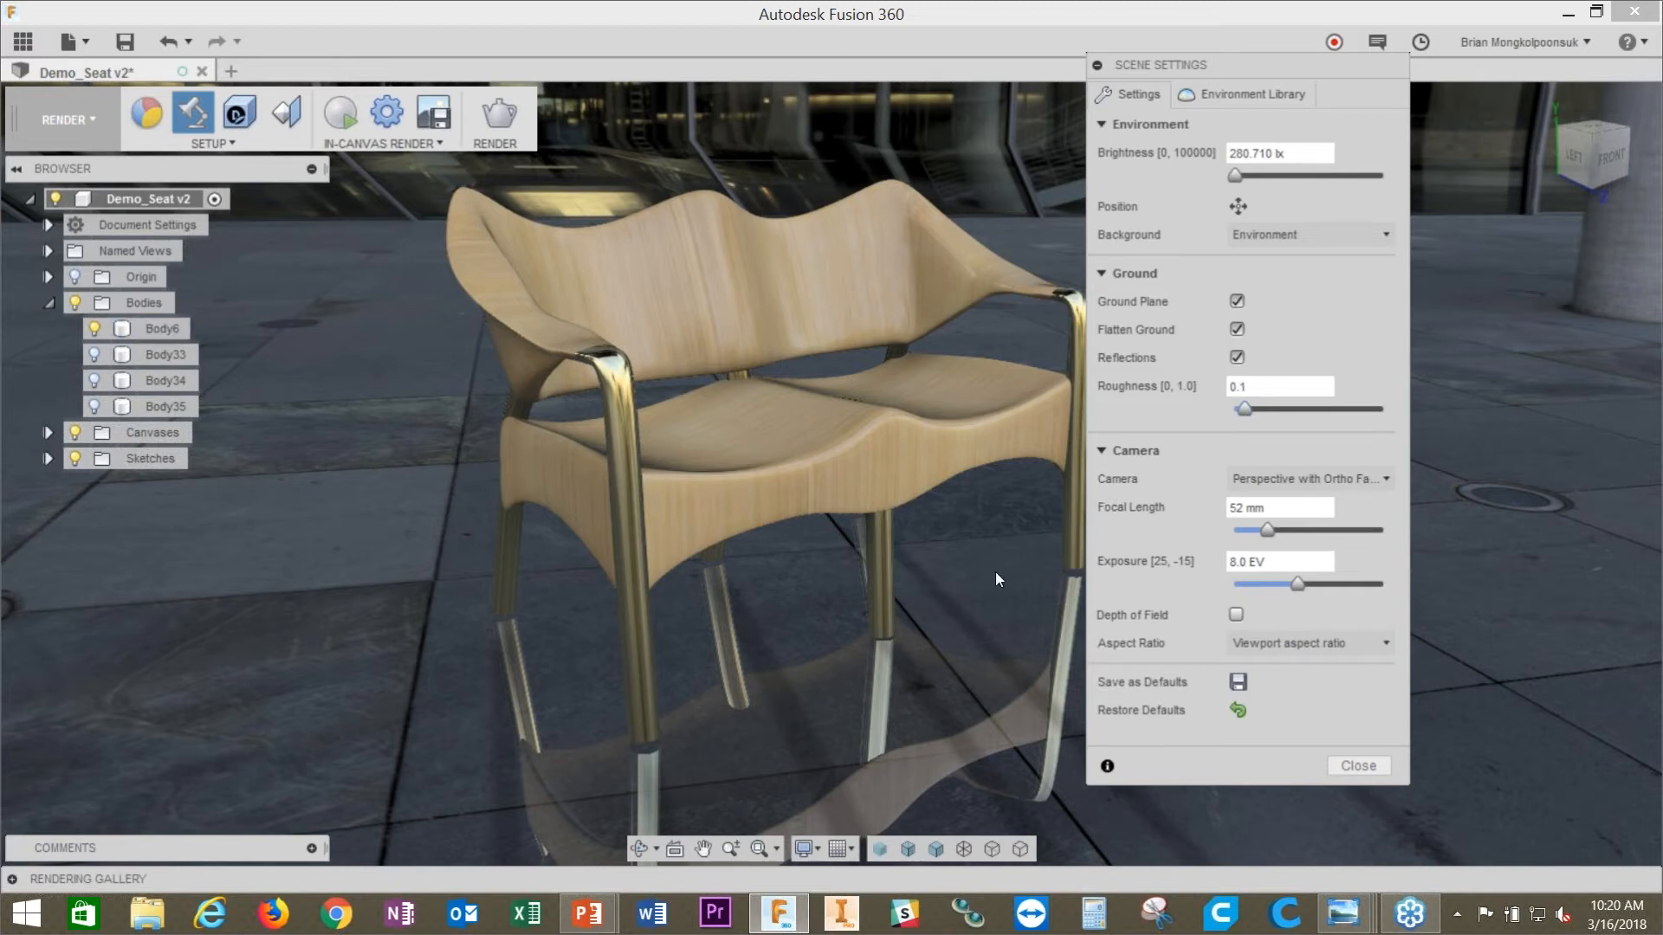
Step: Try the Orthographic camera for the scene and view the bench from its left side
left_click(1269, 485)
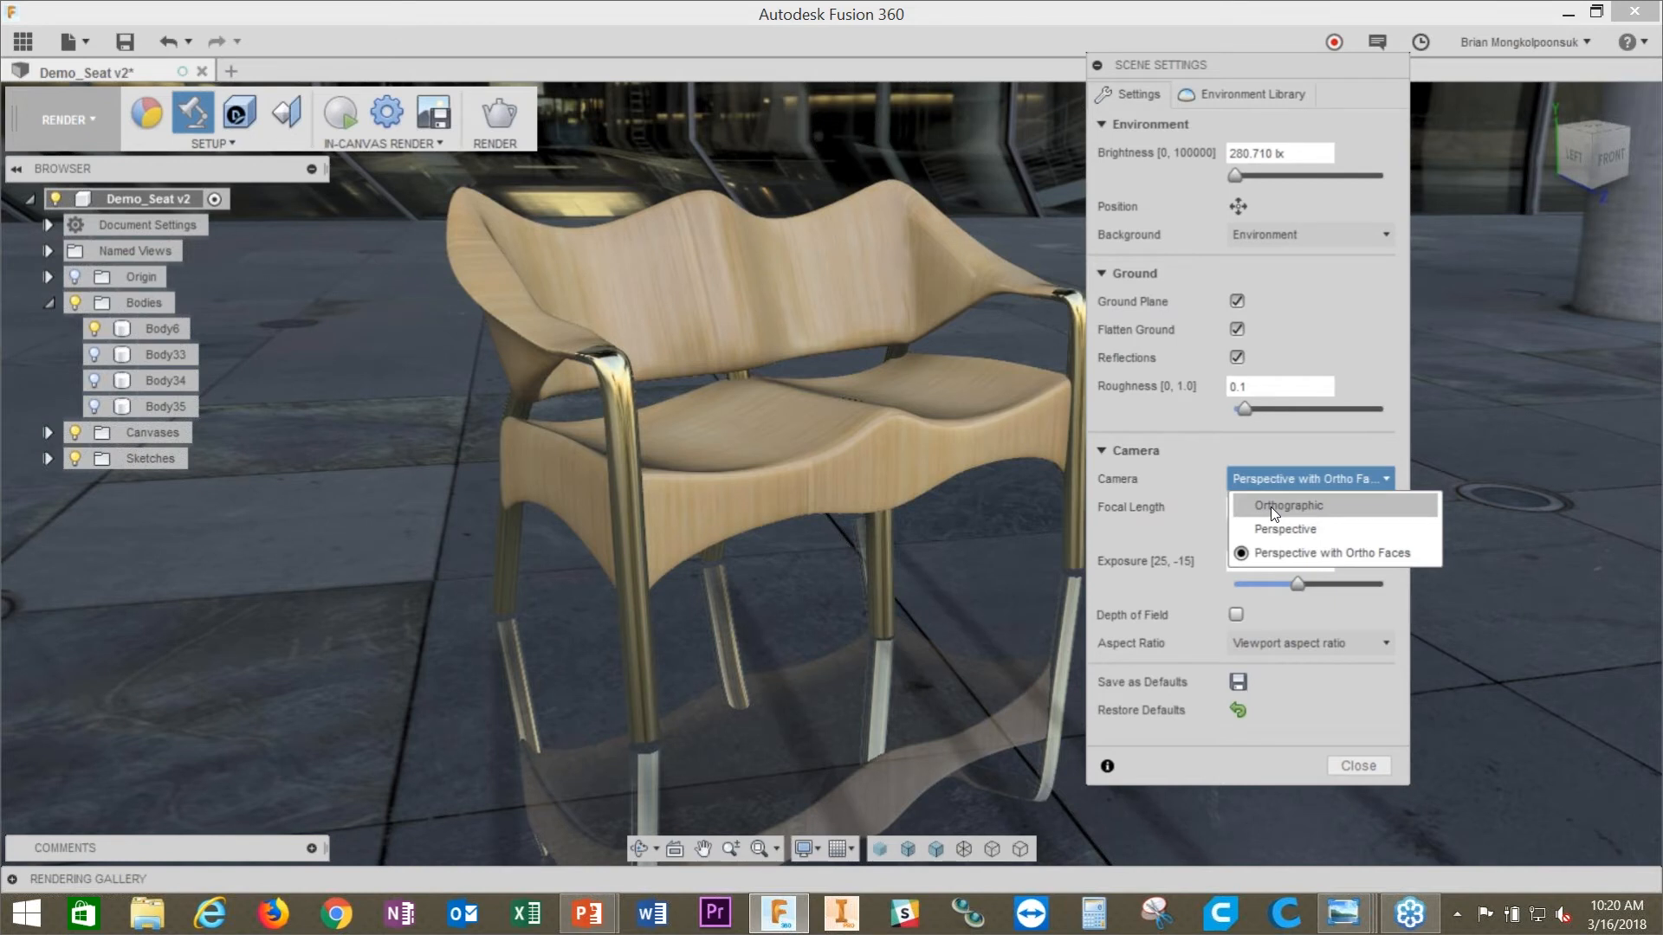
left_click(1270, 506)
middle_click_drag(953, 523, 1109, 496, "shift")
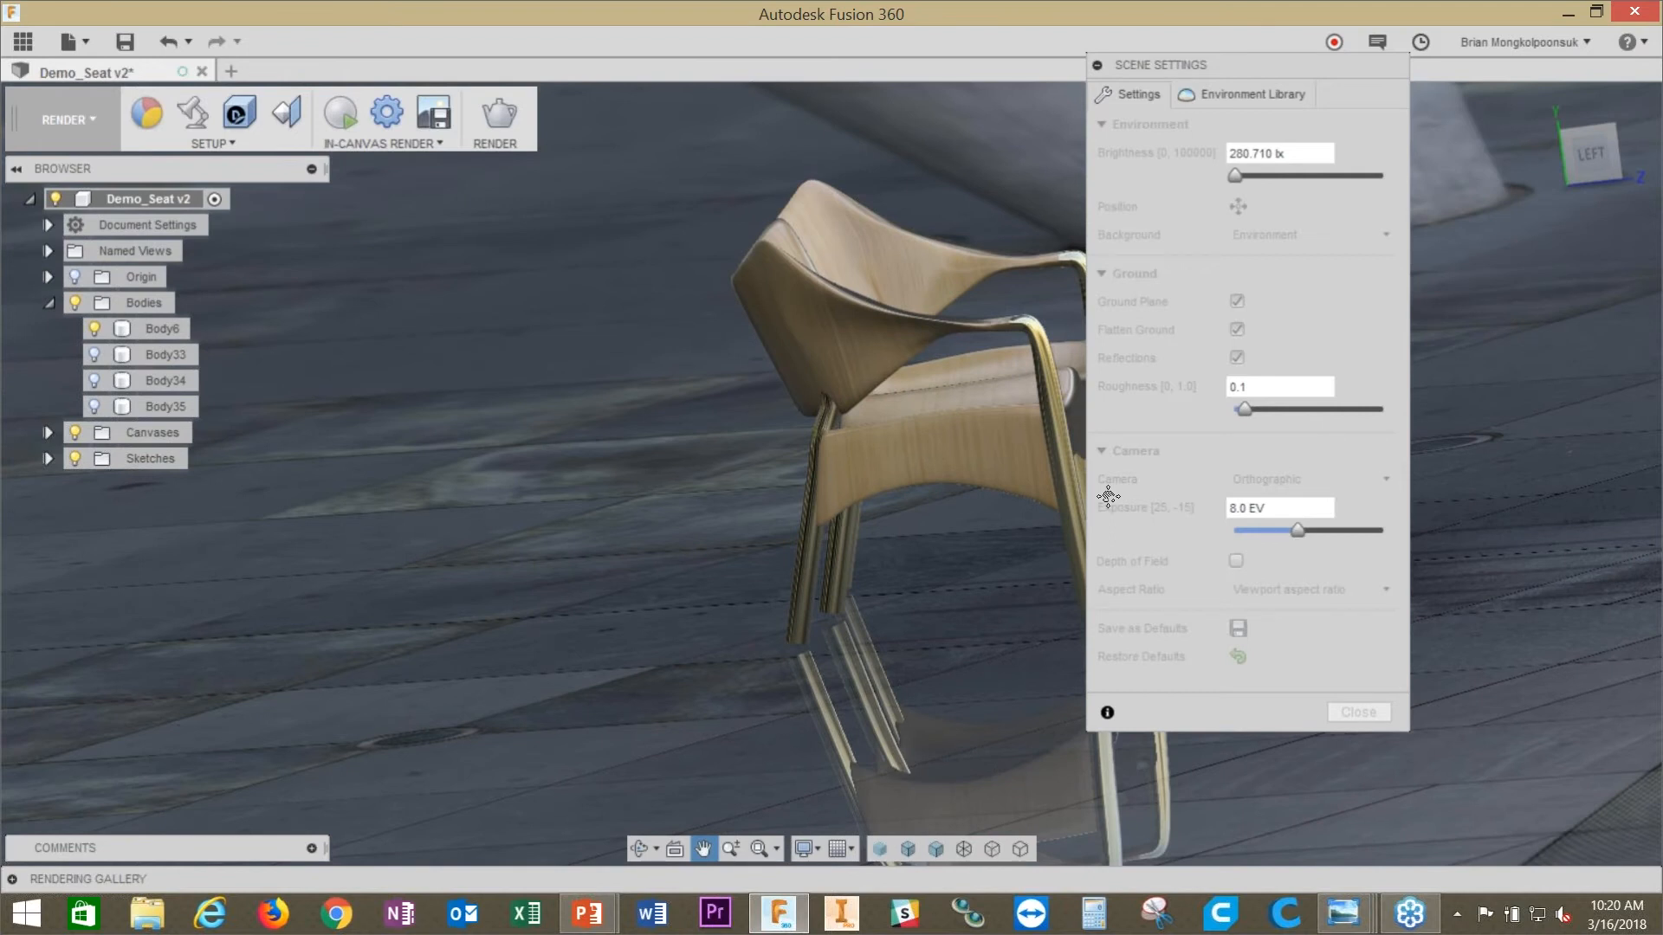
middle_click_drag(1108, 496, 988, 641)
Step: Set the scene camera to Perspective and view the bench and its reflection from near ground level
left_click(1286, 479)
left_click(1282, 524)
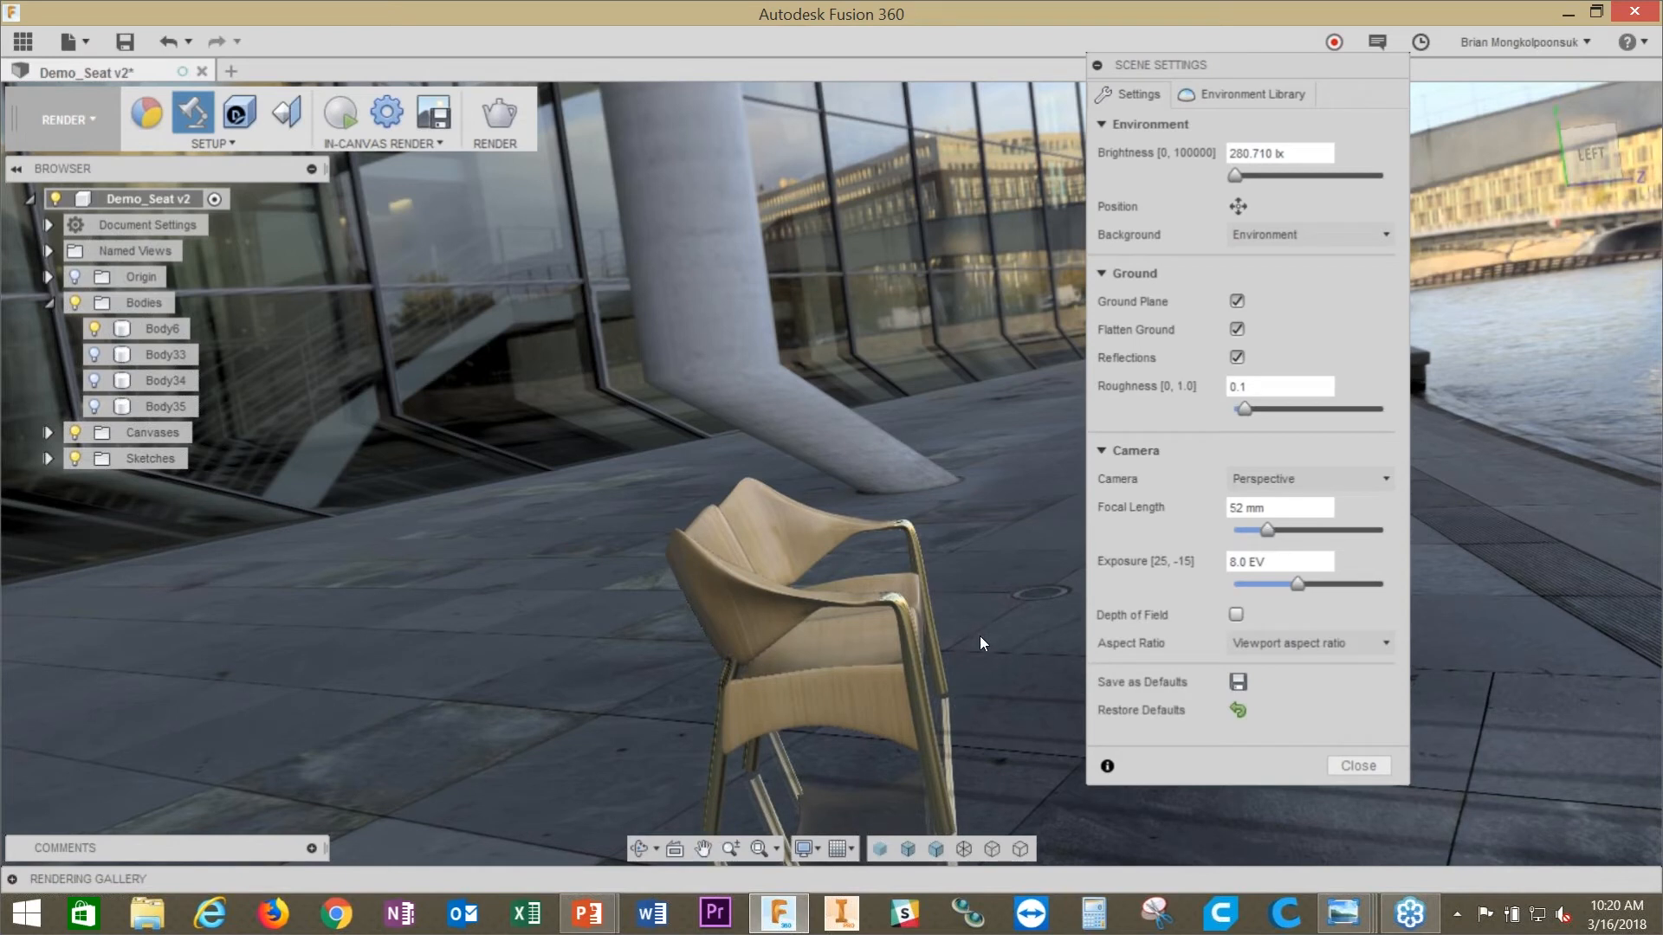
middle_click_drag(967, 631, 949, 270)
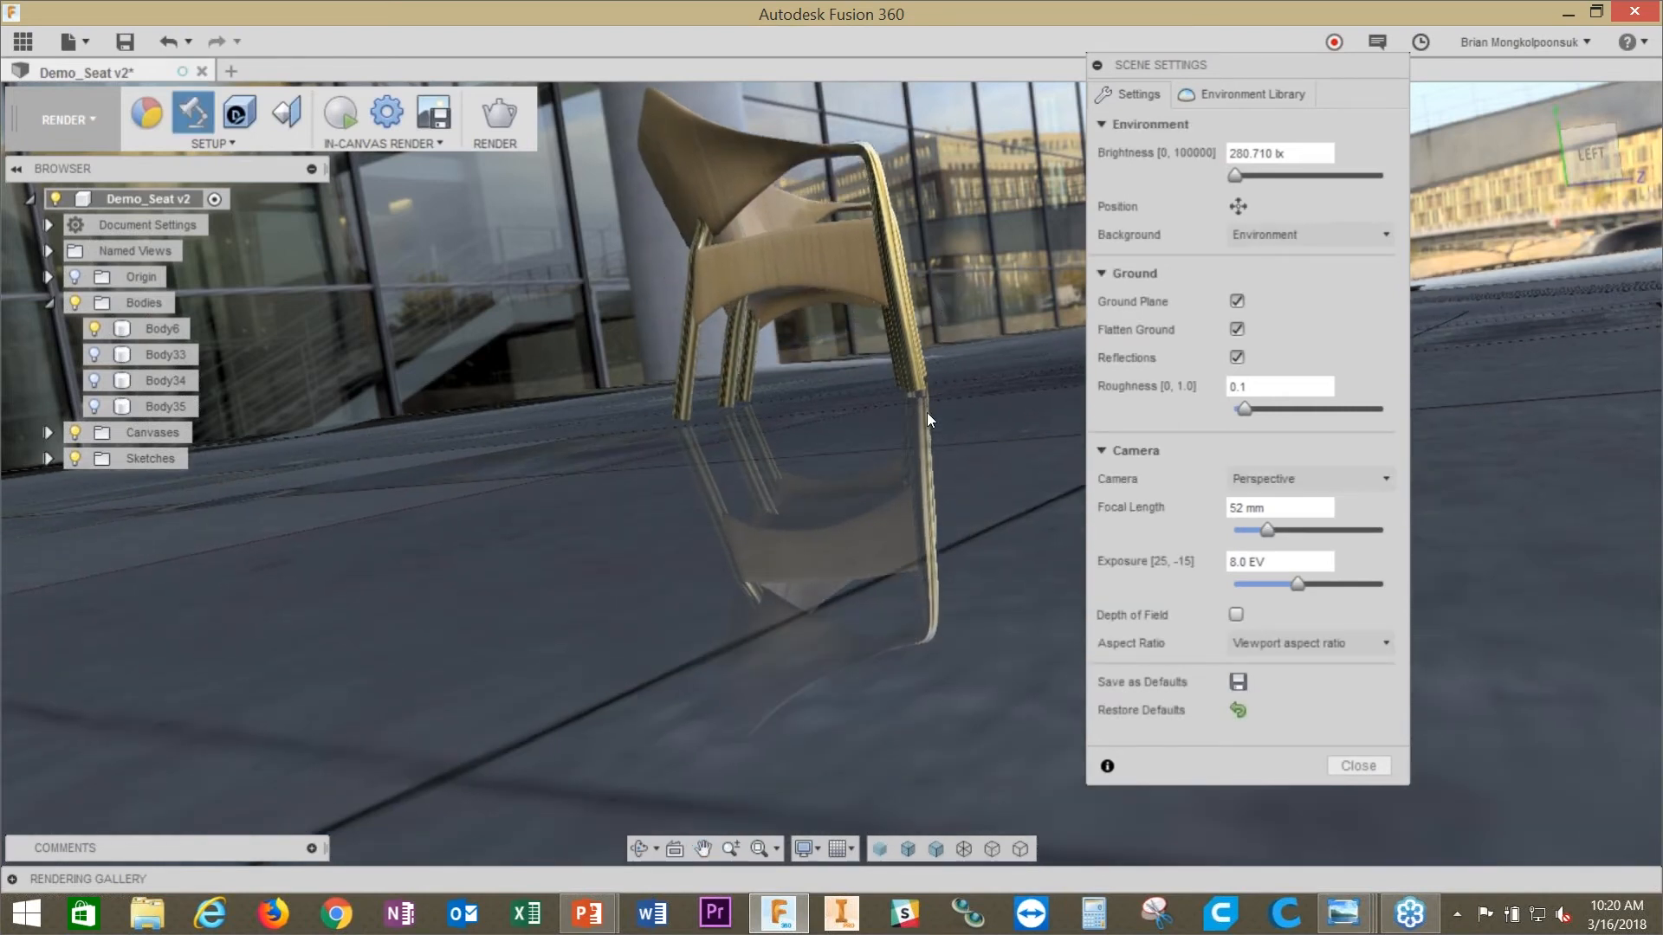
Step: Set the scene camera to Perspective with Ortho Faces and view the bench squarely from its left side
middle_click_drag(920, 401, 823, 550, "shift")
left_click(1367, 478)
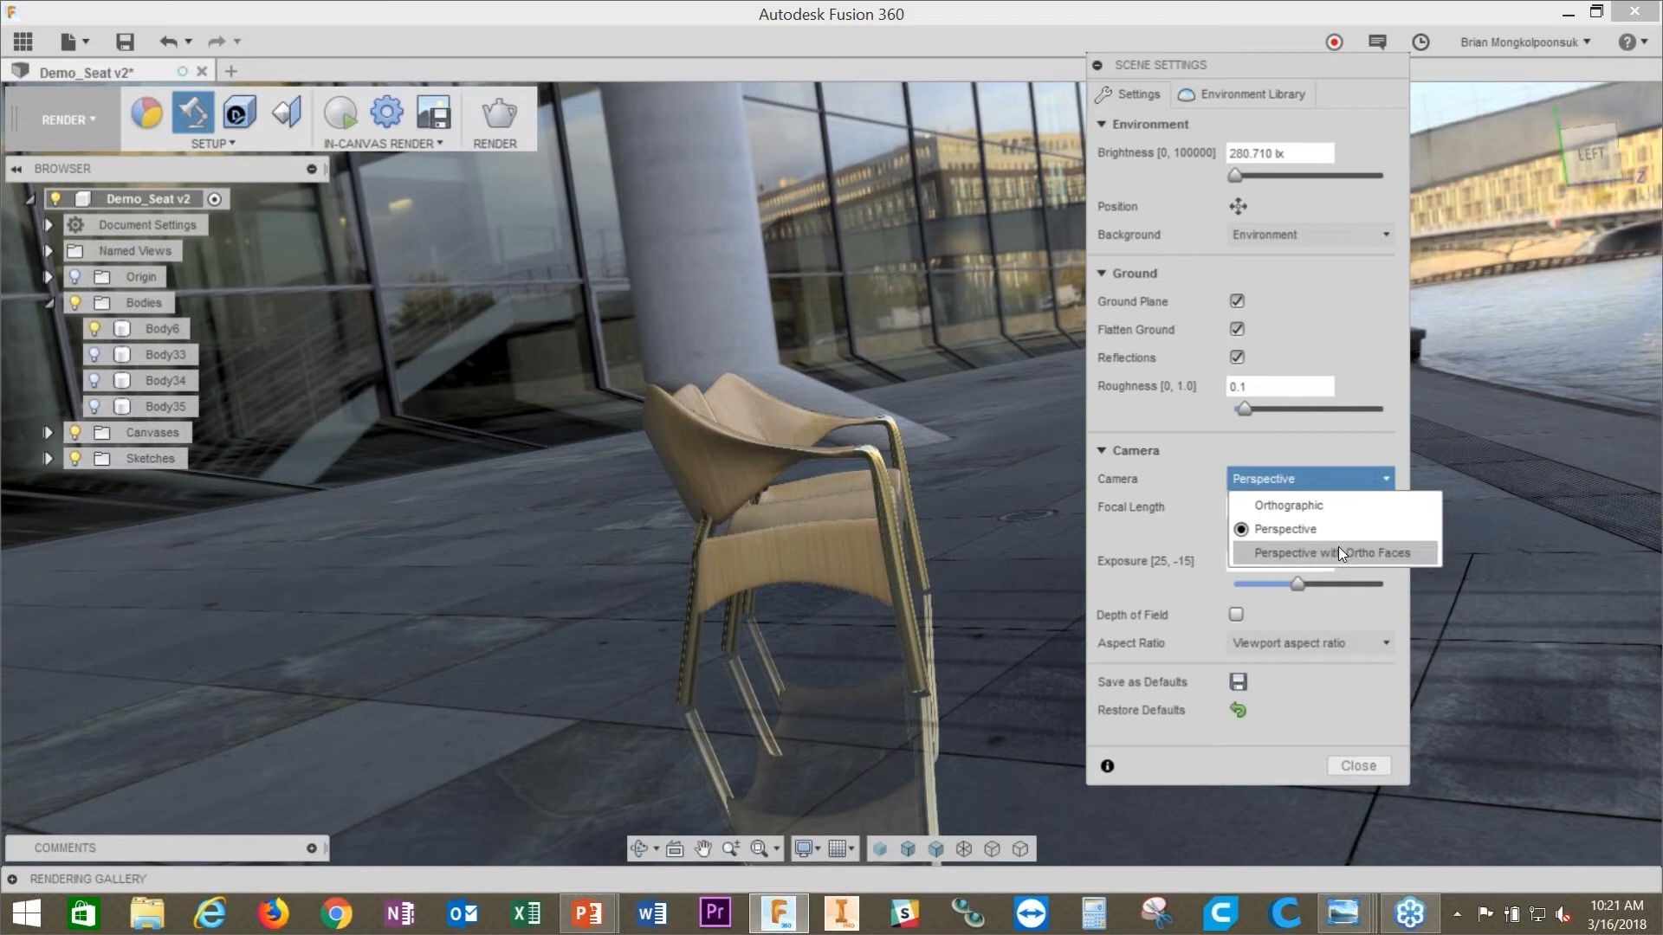
left_click(1278, 553)
middle_click_drag(1036, 559, 1108, 537, "shift")
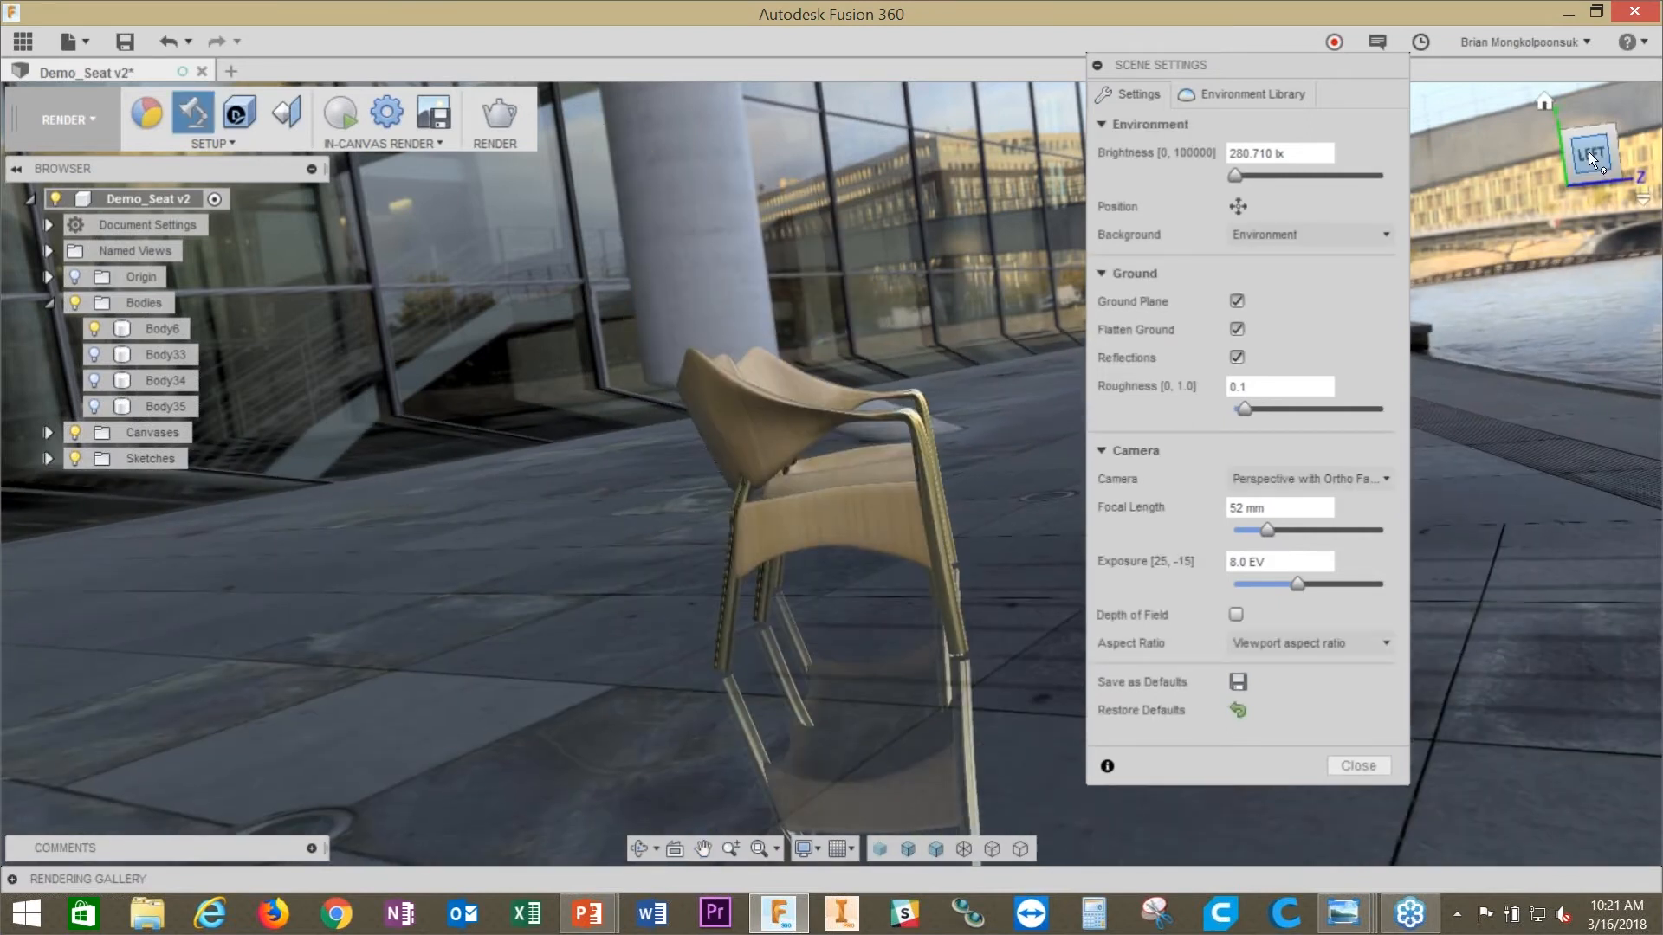
left_click(1588, 152)
left_click(928, 498)
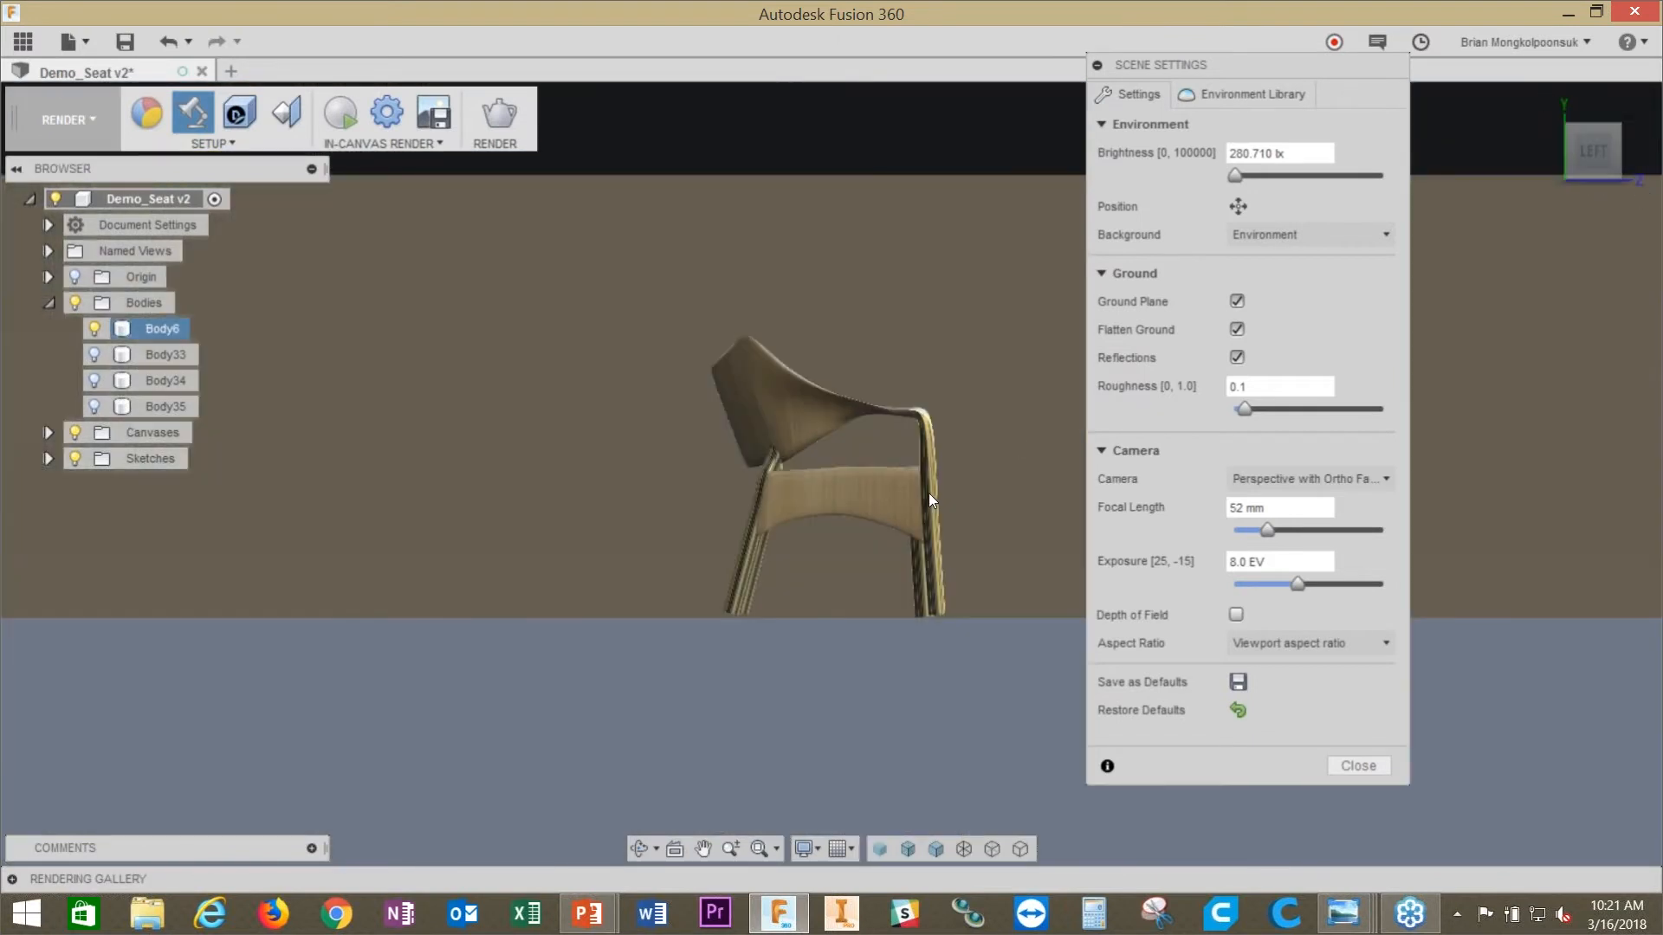
scroll(818, 479, "up", 1)
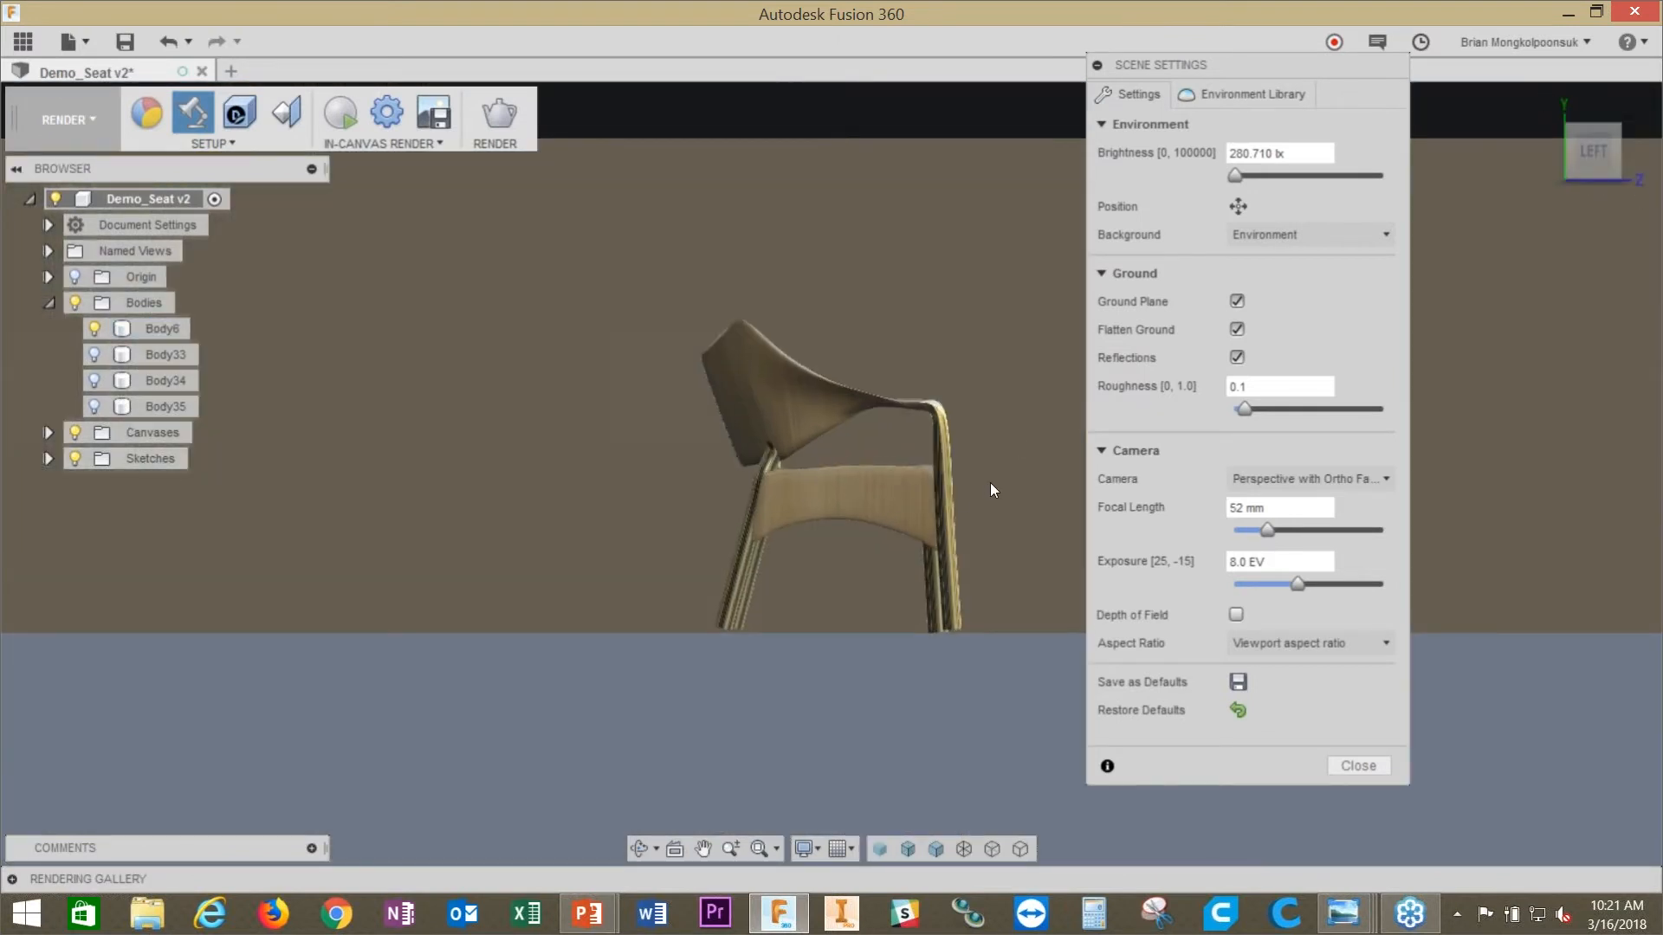
middle_click_drag(992, 457, 968, 407)
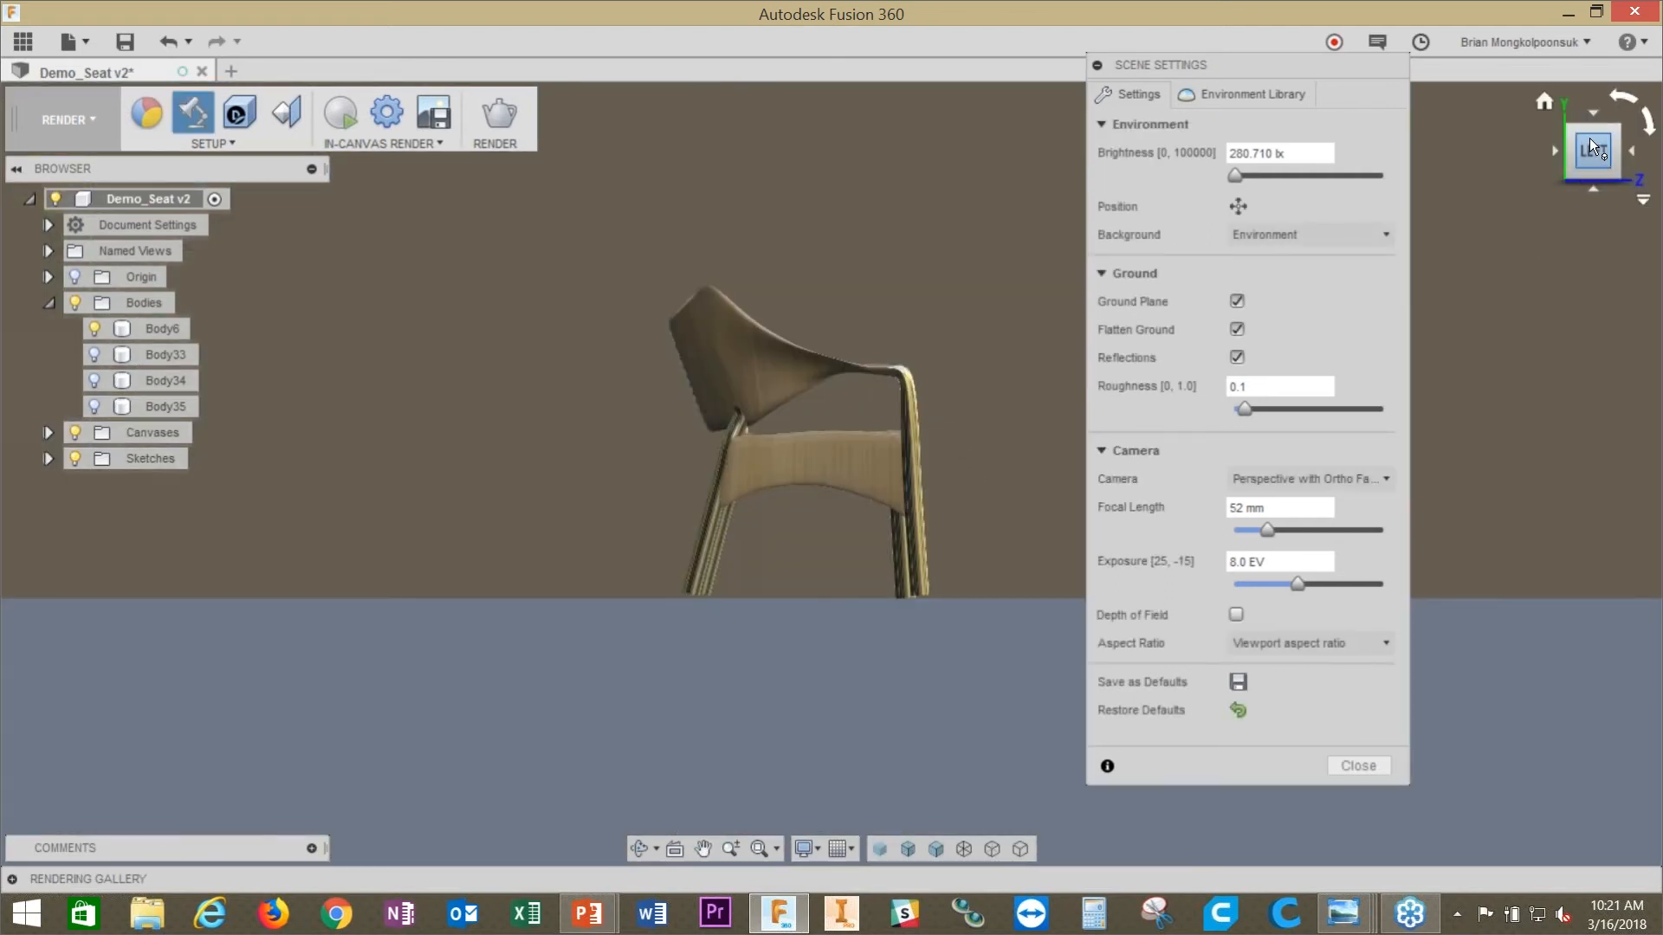
Step: Orbit out of the flat left view to a close three-quarter view of the bench from its front left
left_click_drag(1580, 142, 1546, 158)
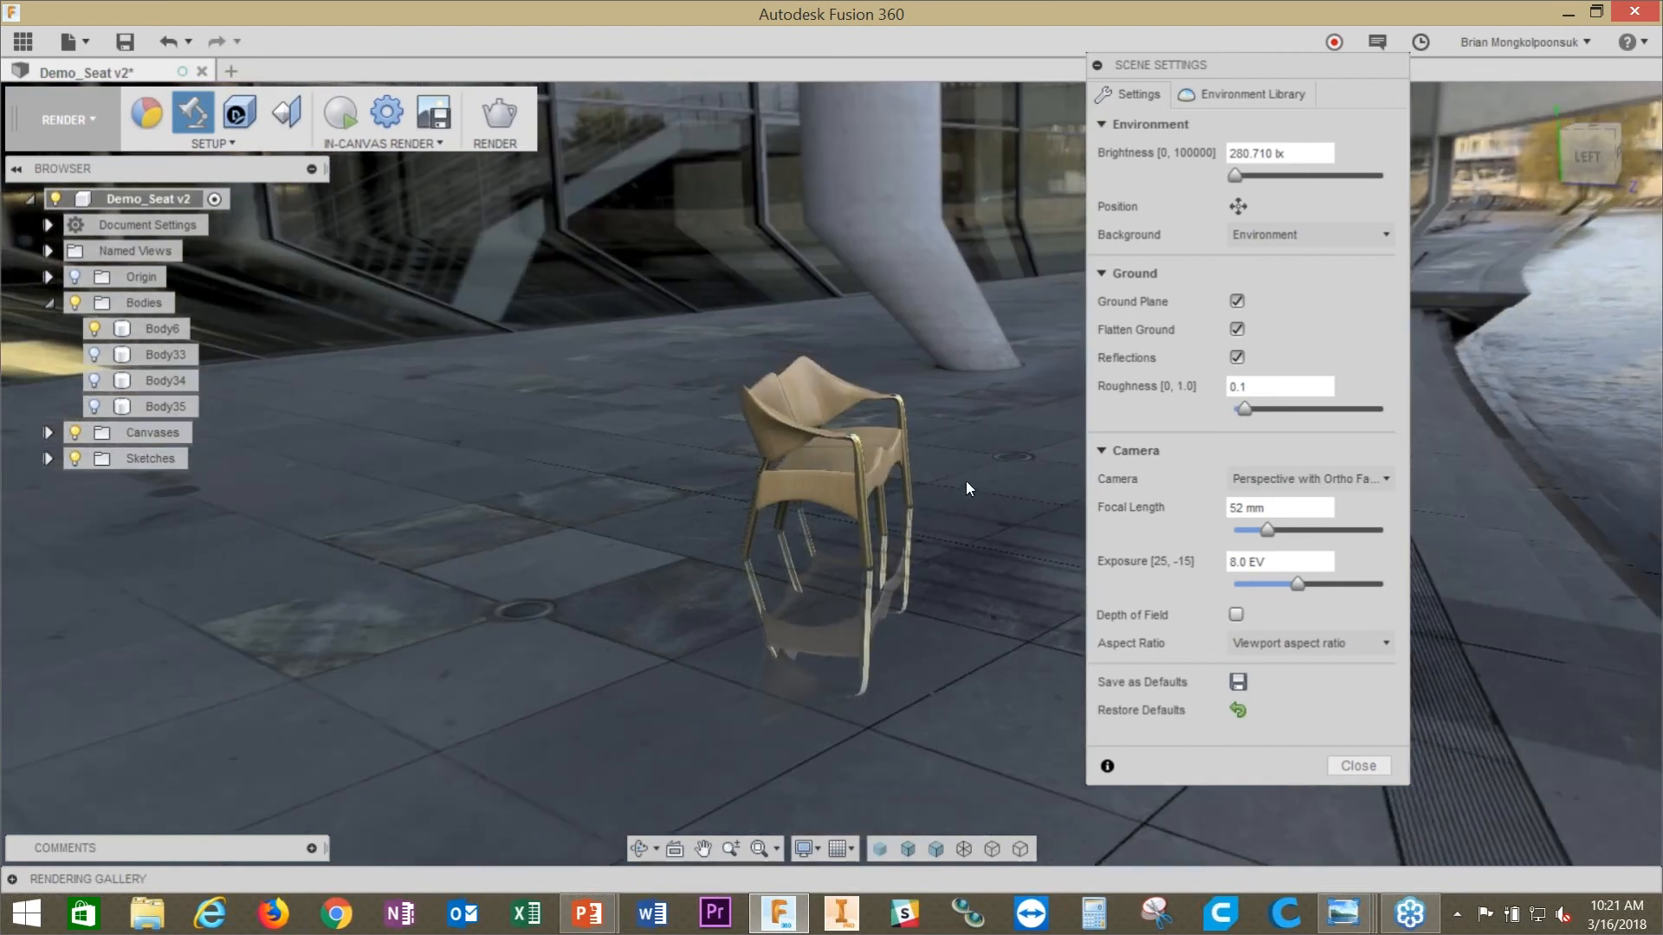
middle_click_drag(956, 480, 909, 469, "shift")
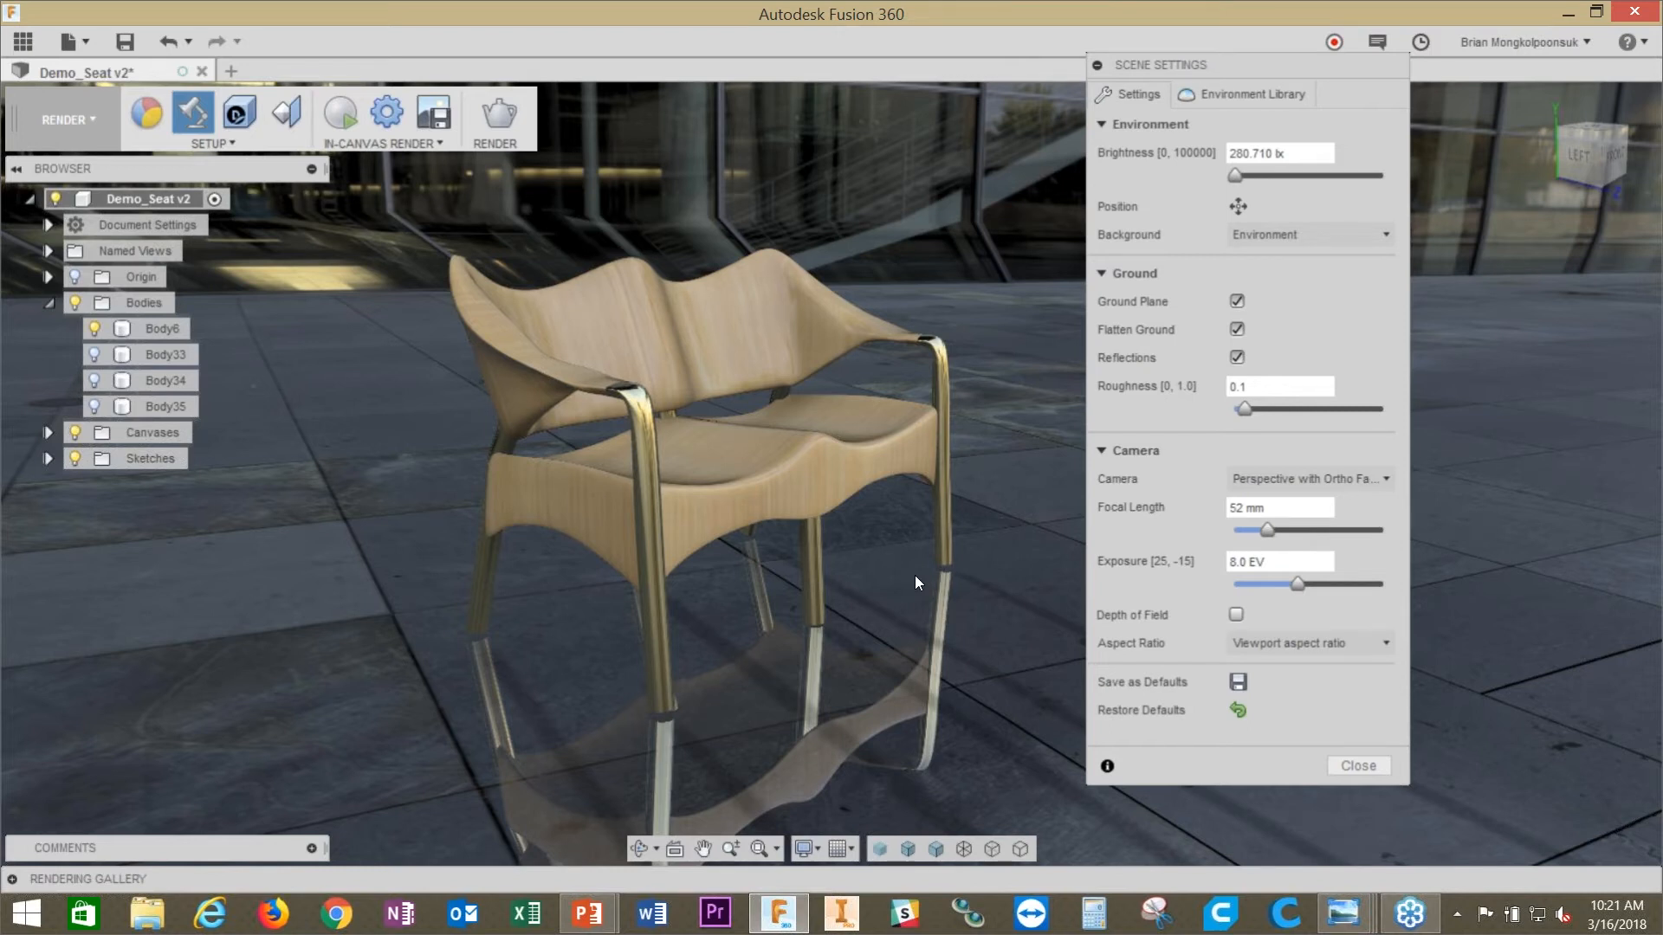
middle_click_drag(914, 575, 378, 521, "shift")
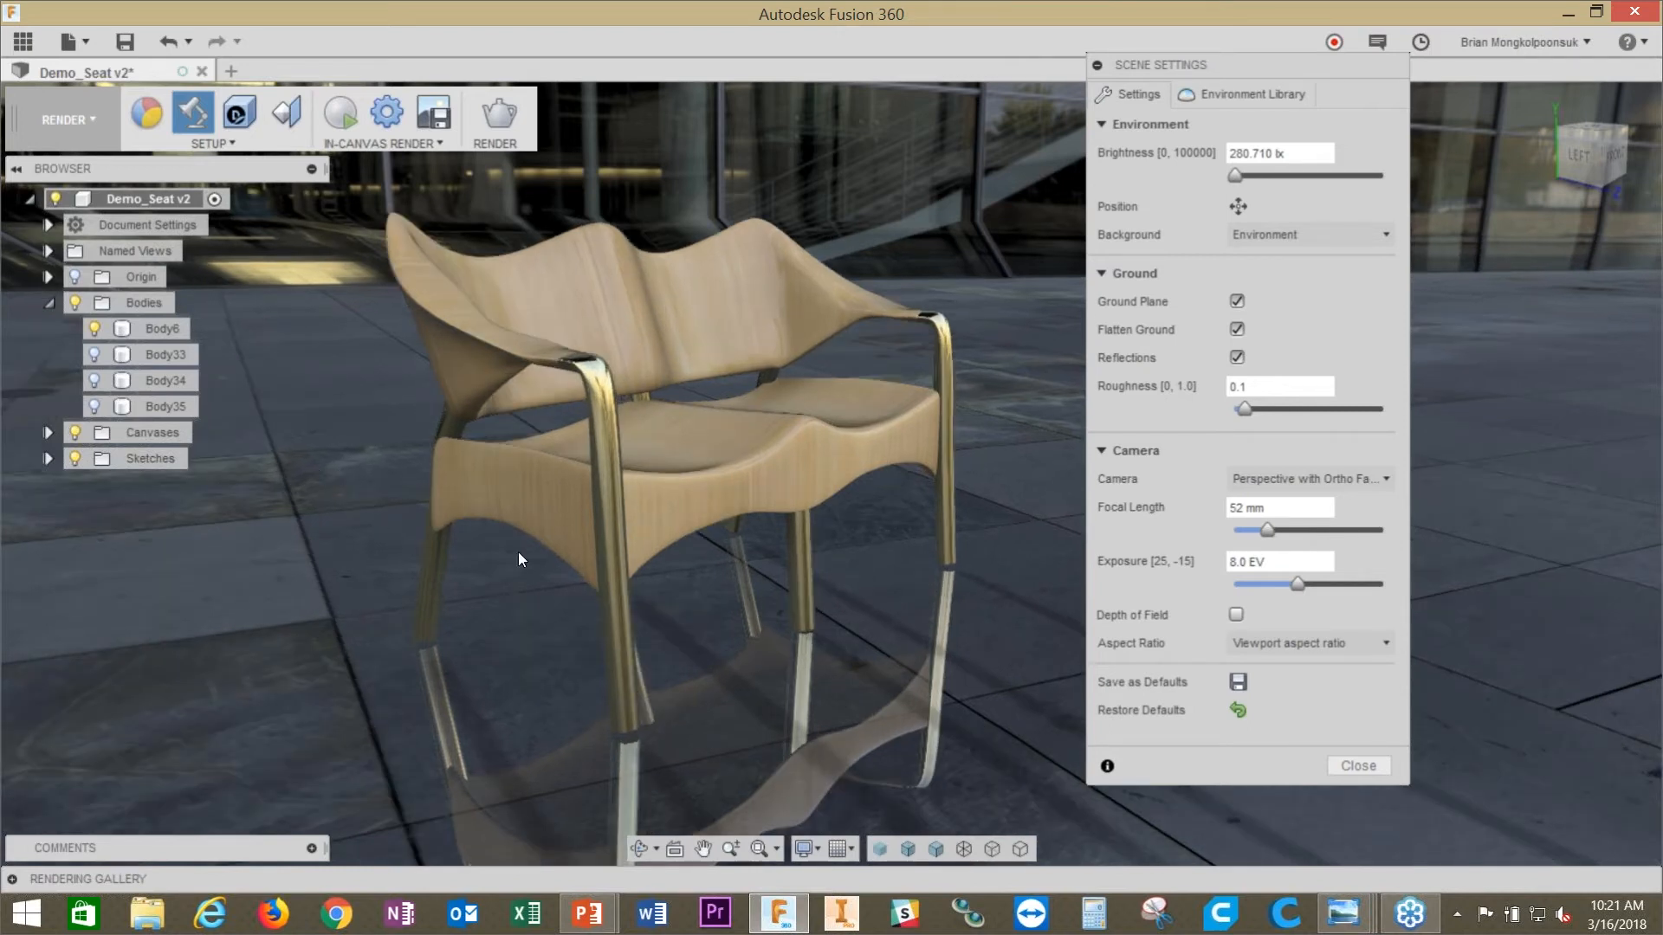
left_click(814, 622)
left_click(1297, 479)
left_click(1297, 479)
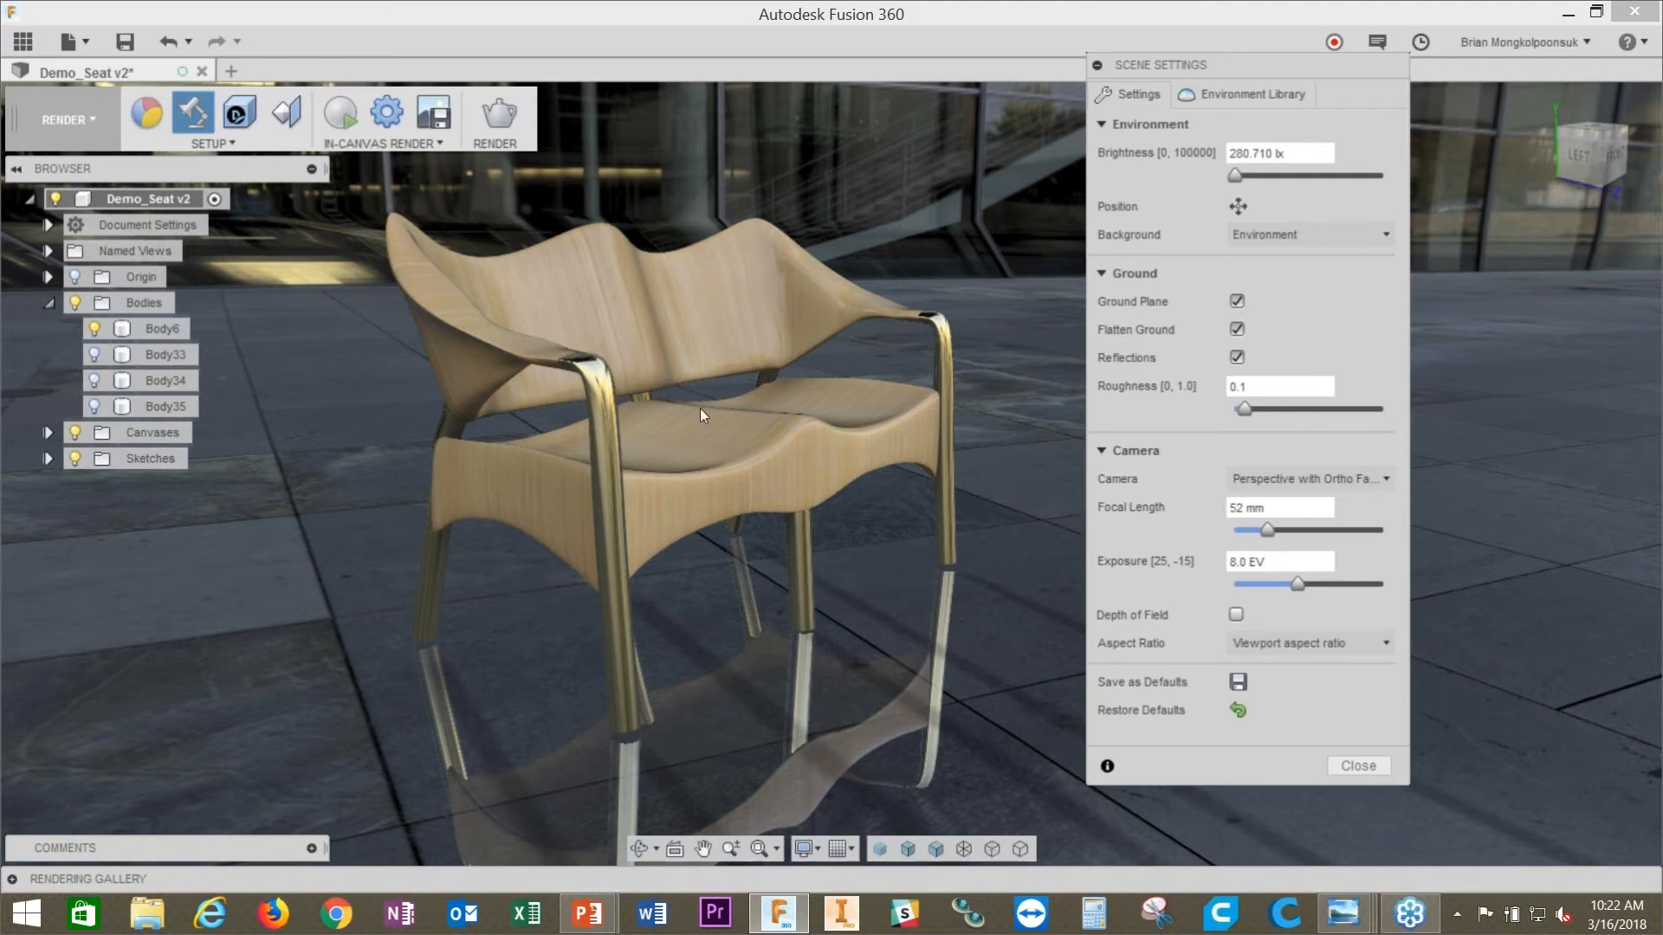
Step: Try a camera focal length of 25 mm on the bench and set the focal length to 41 mm
scroll(699, 408, "down", 2)
scroll(630, 367, "up", 2)
scroll(656, 398, "up", 1)
scroll(866, 437, "up", 1)
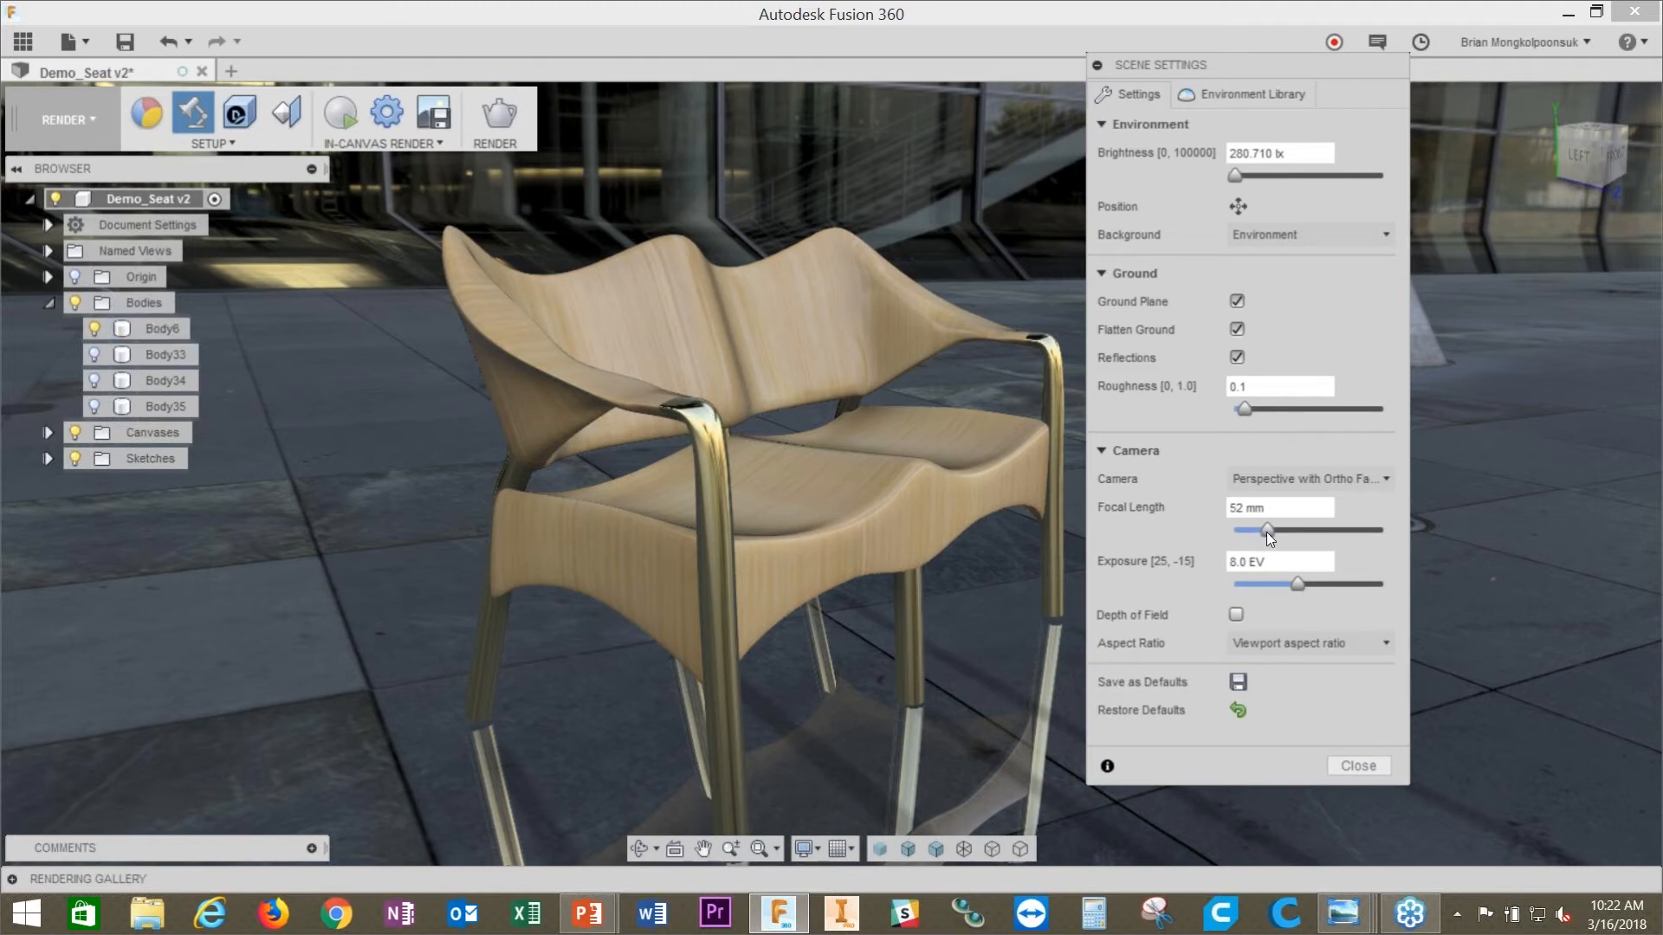
left_click_drag(1257, 532, 1245, 533)
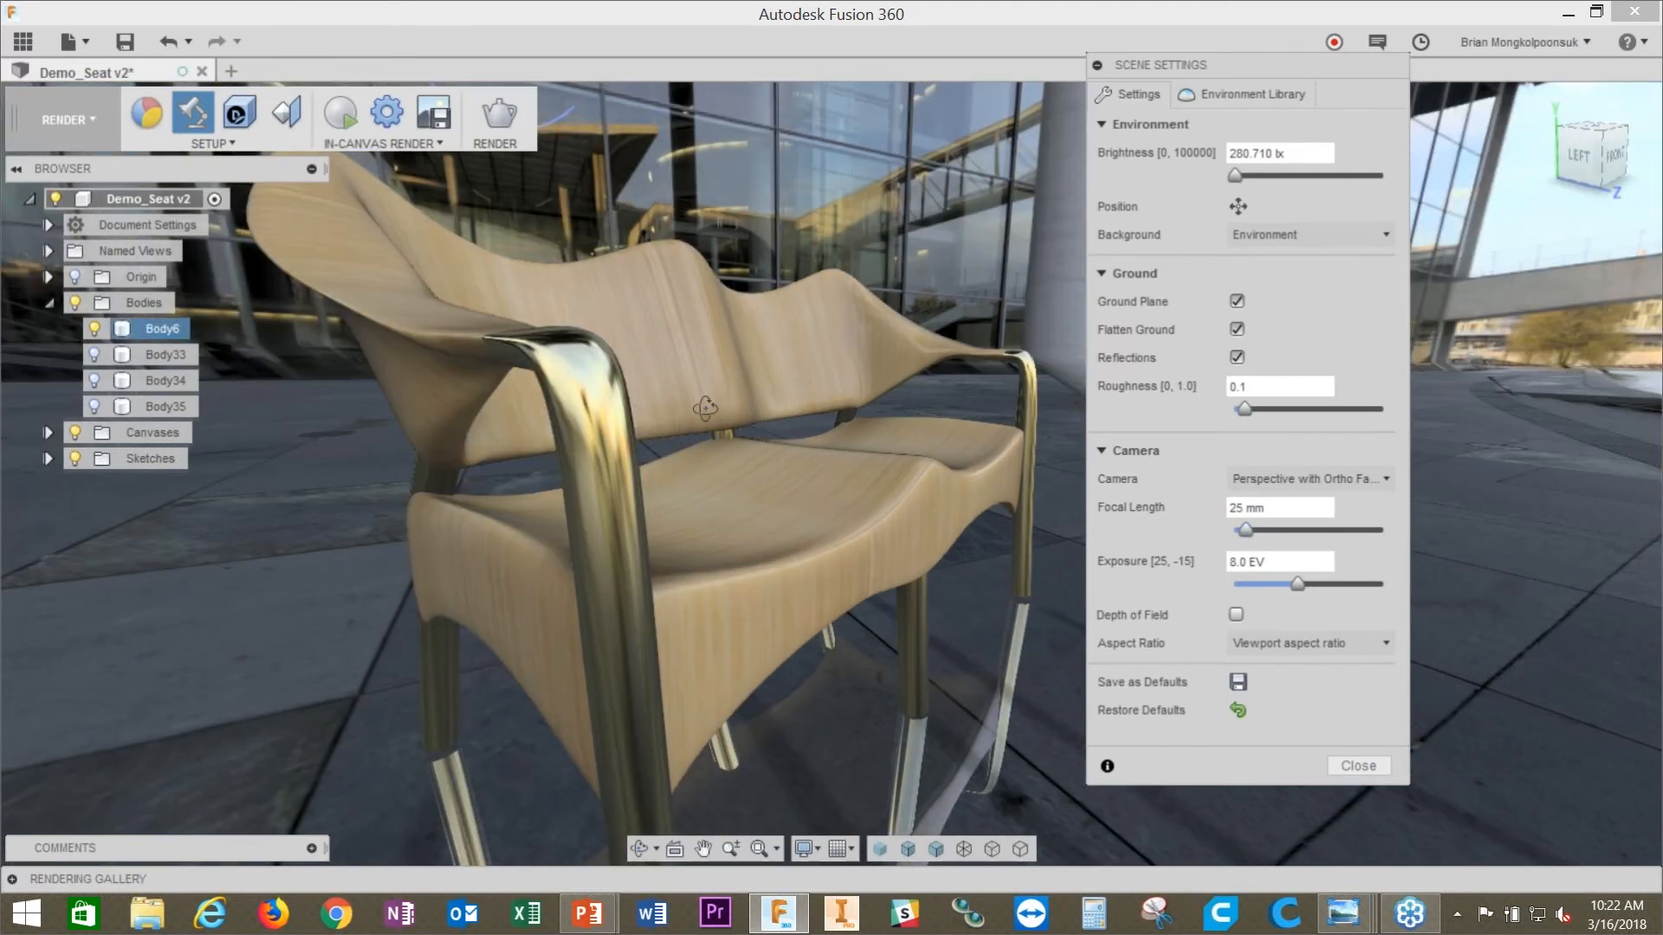
middle_click_drag(717, 413, 750, 429, "shift")
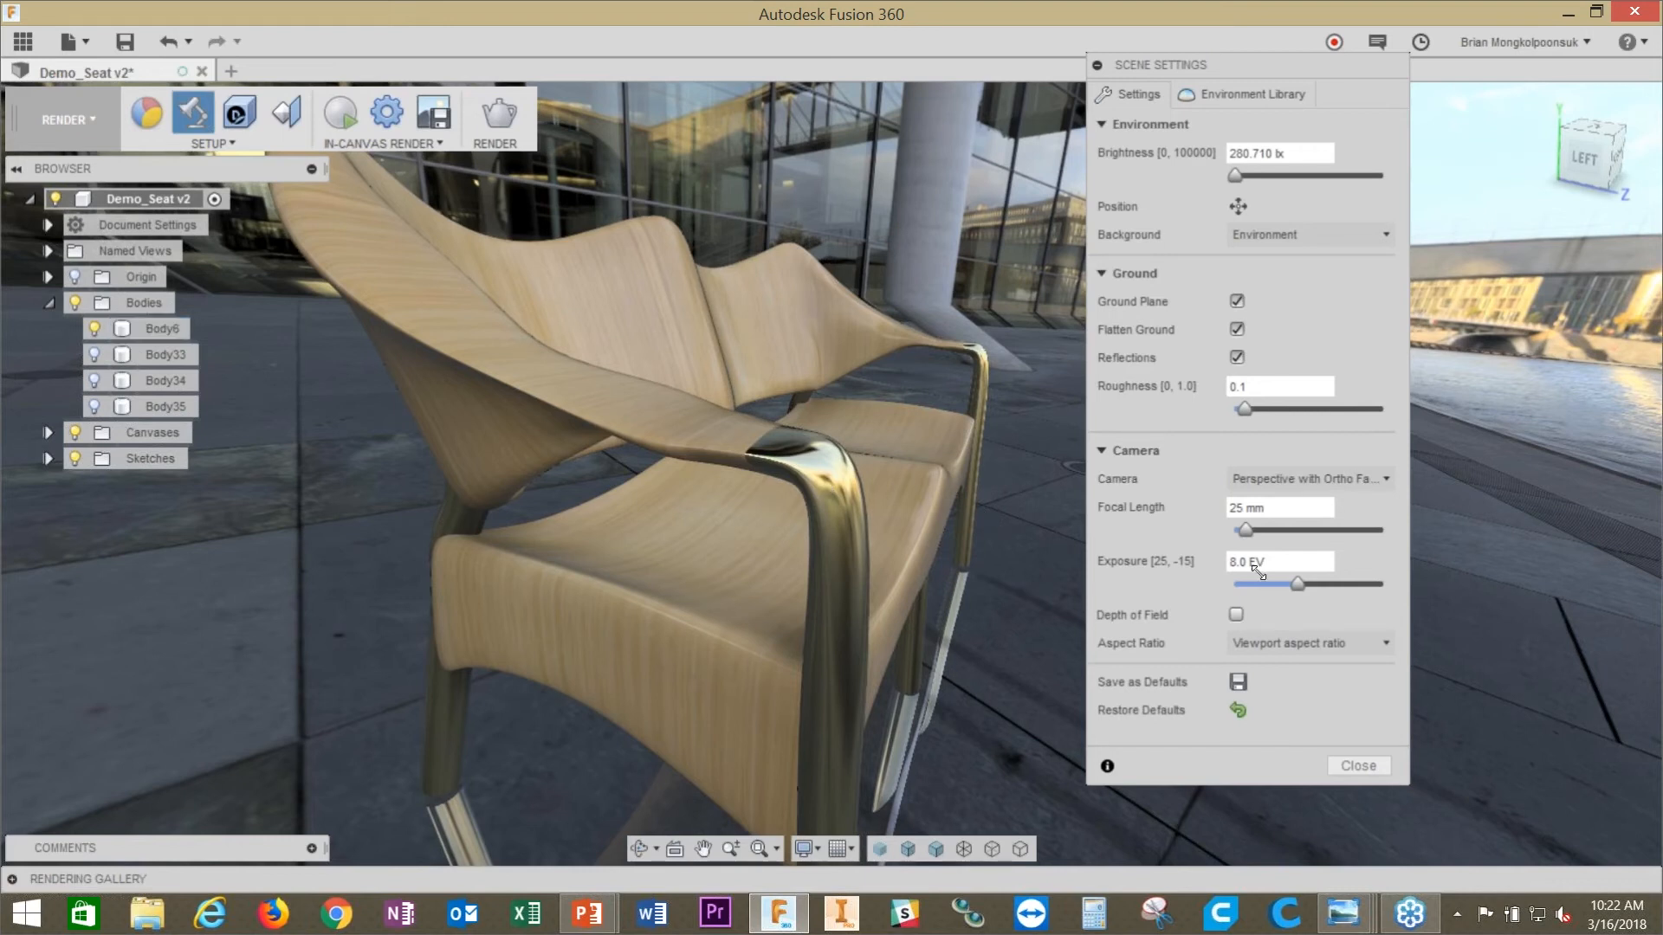
left_click_drag(1248, 531, 1260, 530)
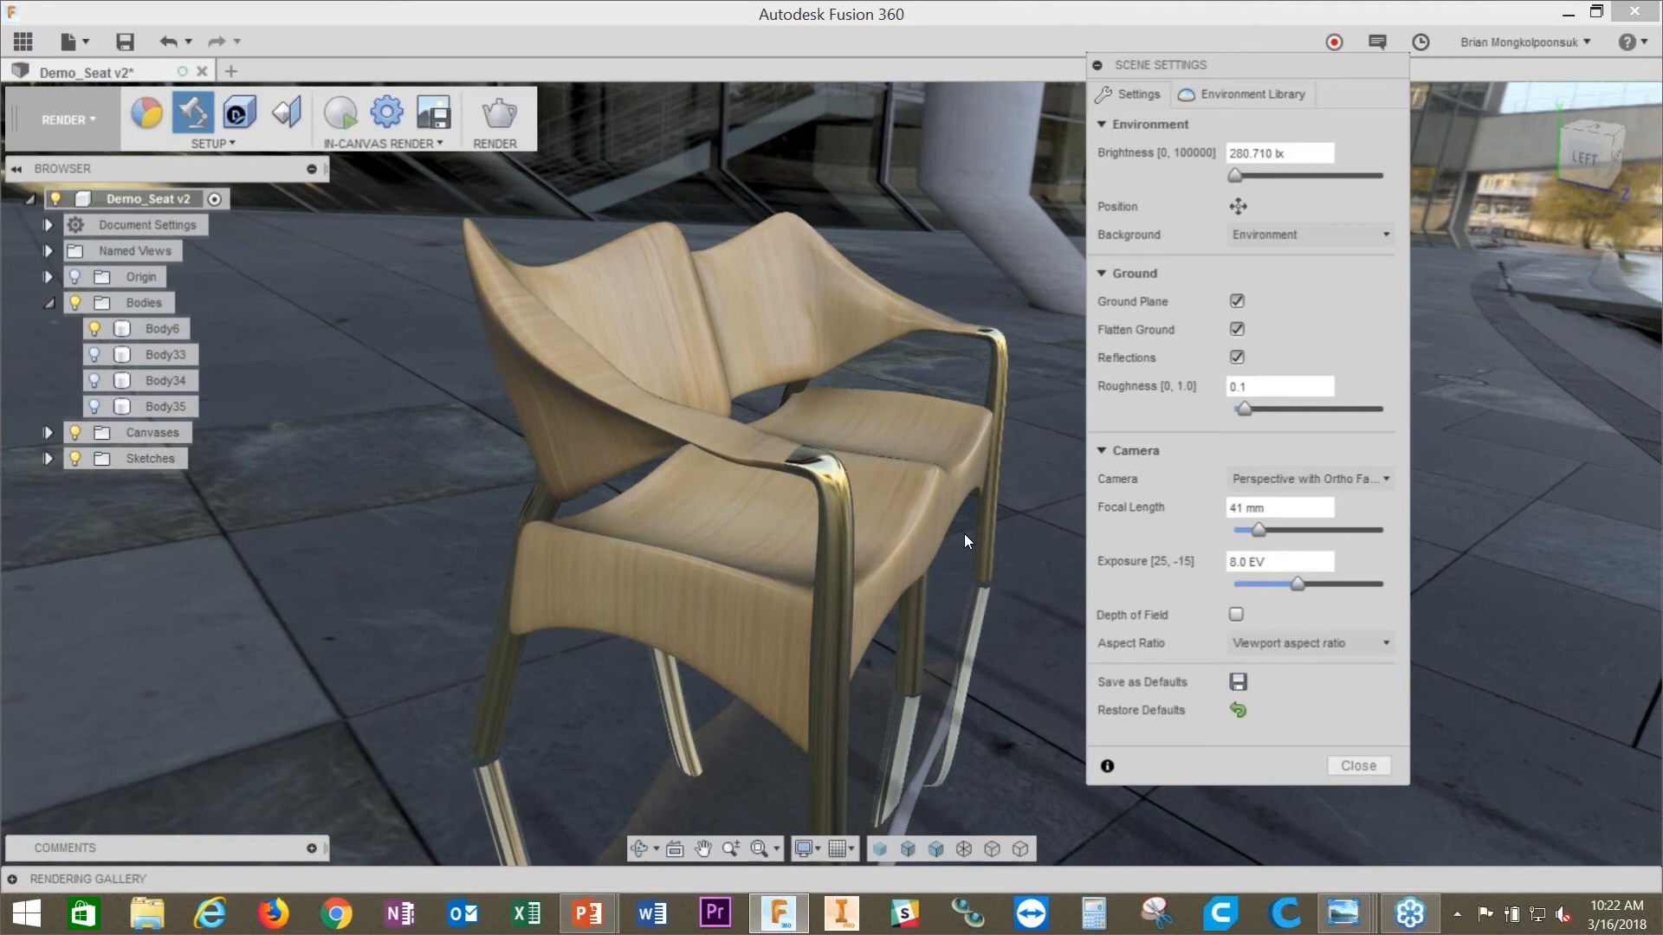
mouse_move(957, 552)
middle_mouse_down("shift")
mouse_move(930, 540)
mouse_move(963, 548)
middle_mouse_up("shift")
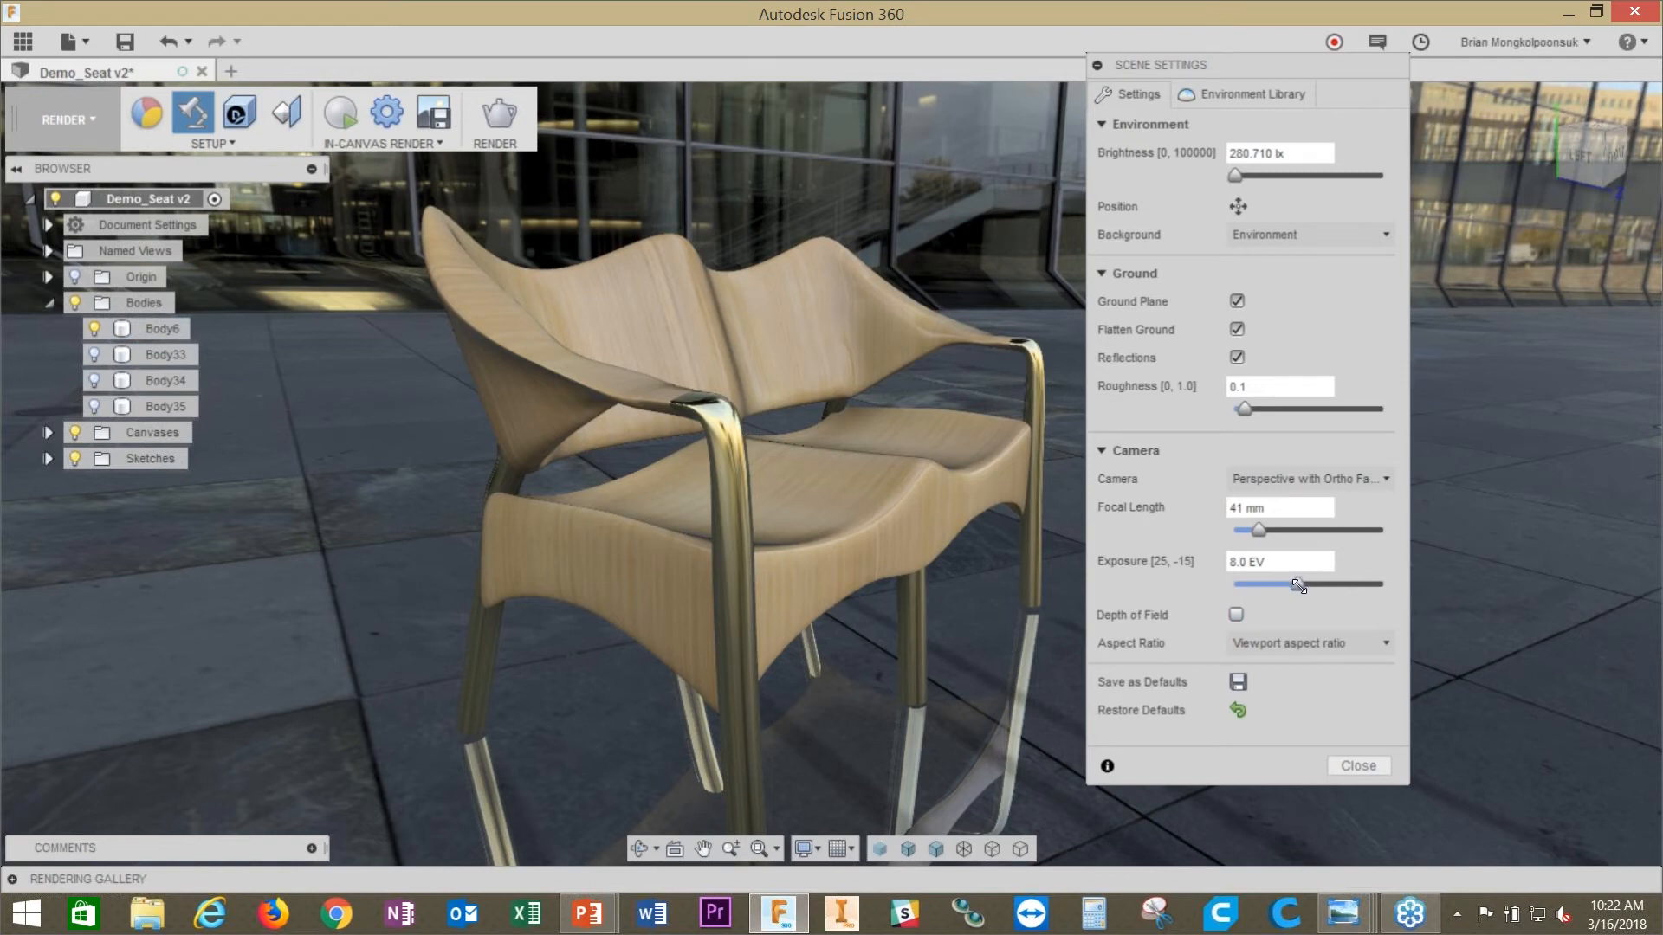
Step: Try camera exposures of 5.7 EV and 9.2 EV and return the exposure to 8.0 EV
left_click_drag(1298, 586, 1305, 587)
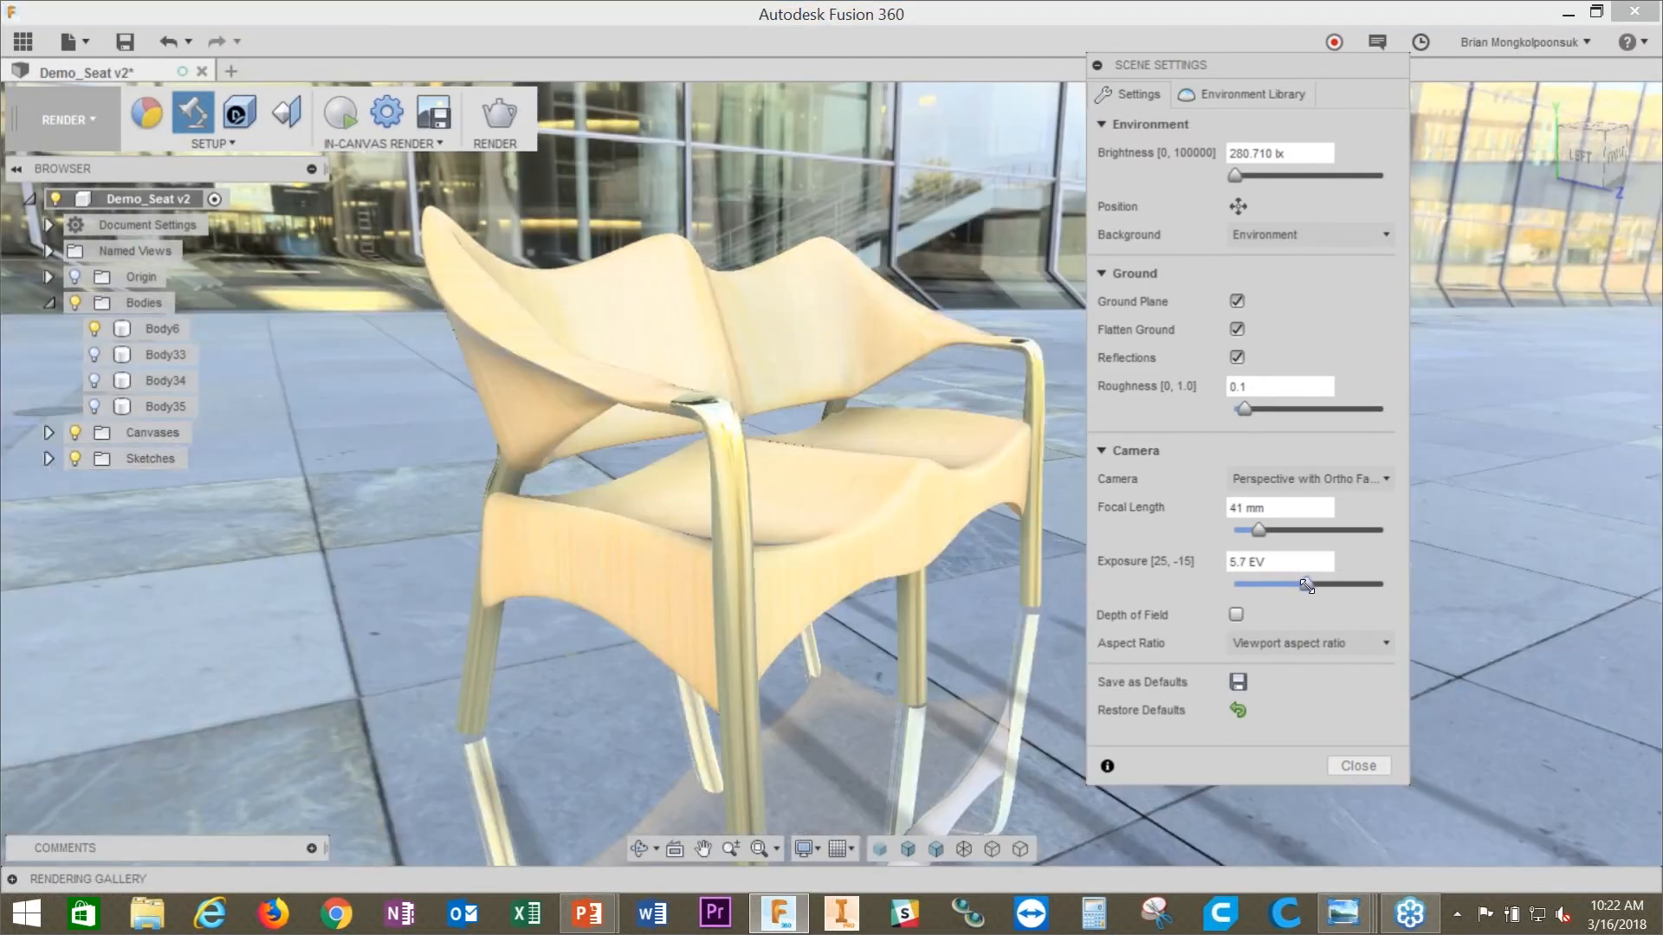
left_click_drag(1305, 586, 1292, 587)
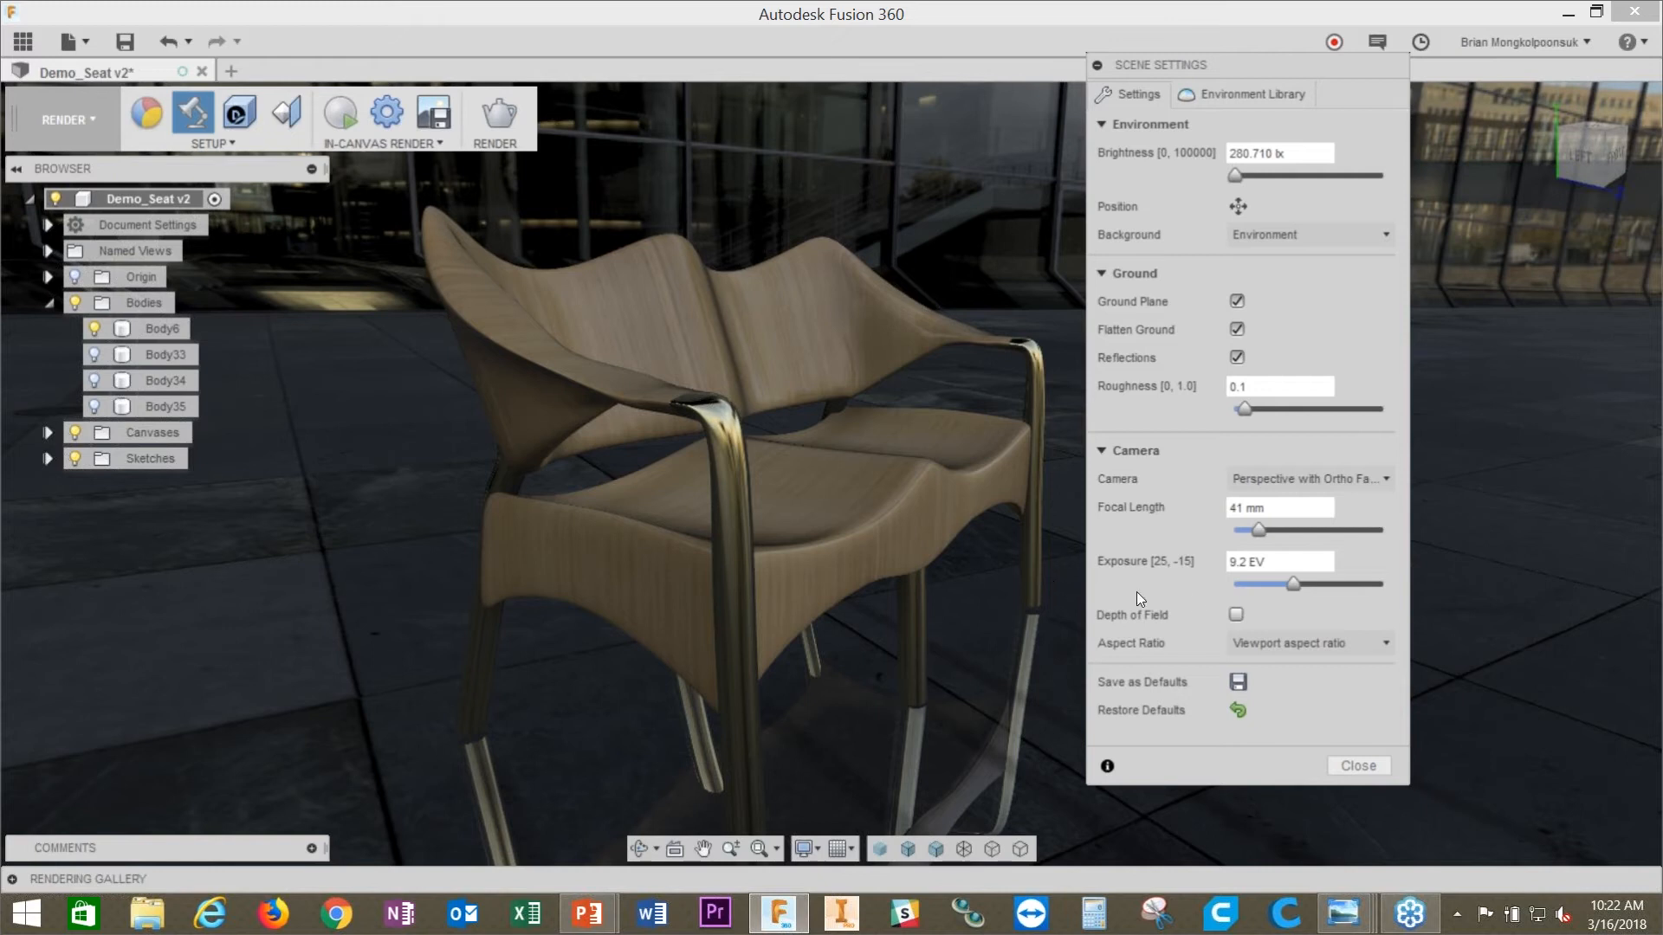
left_click_drag(1292, 587, 1297, 586)
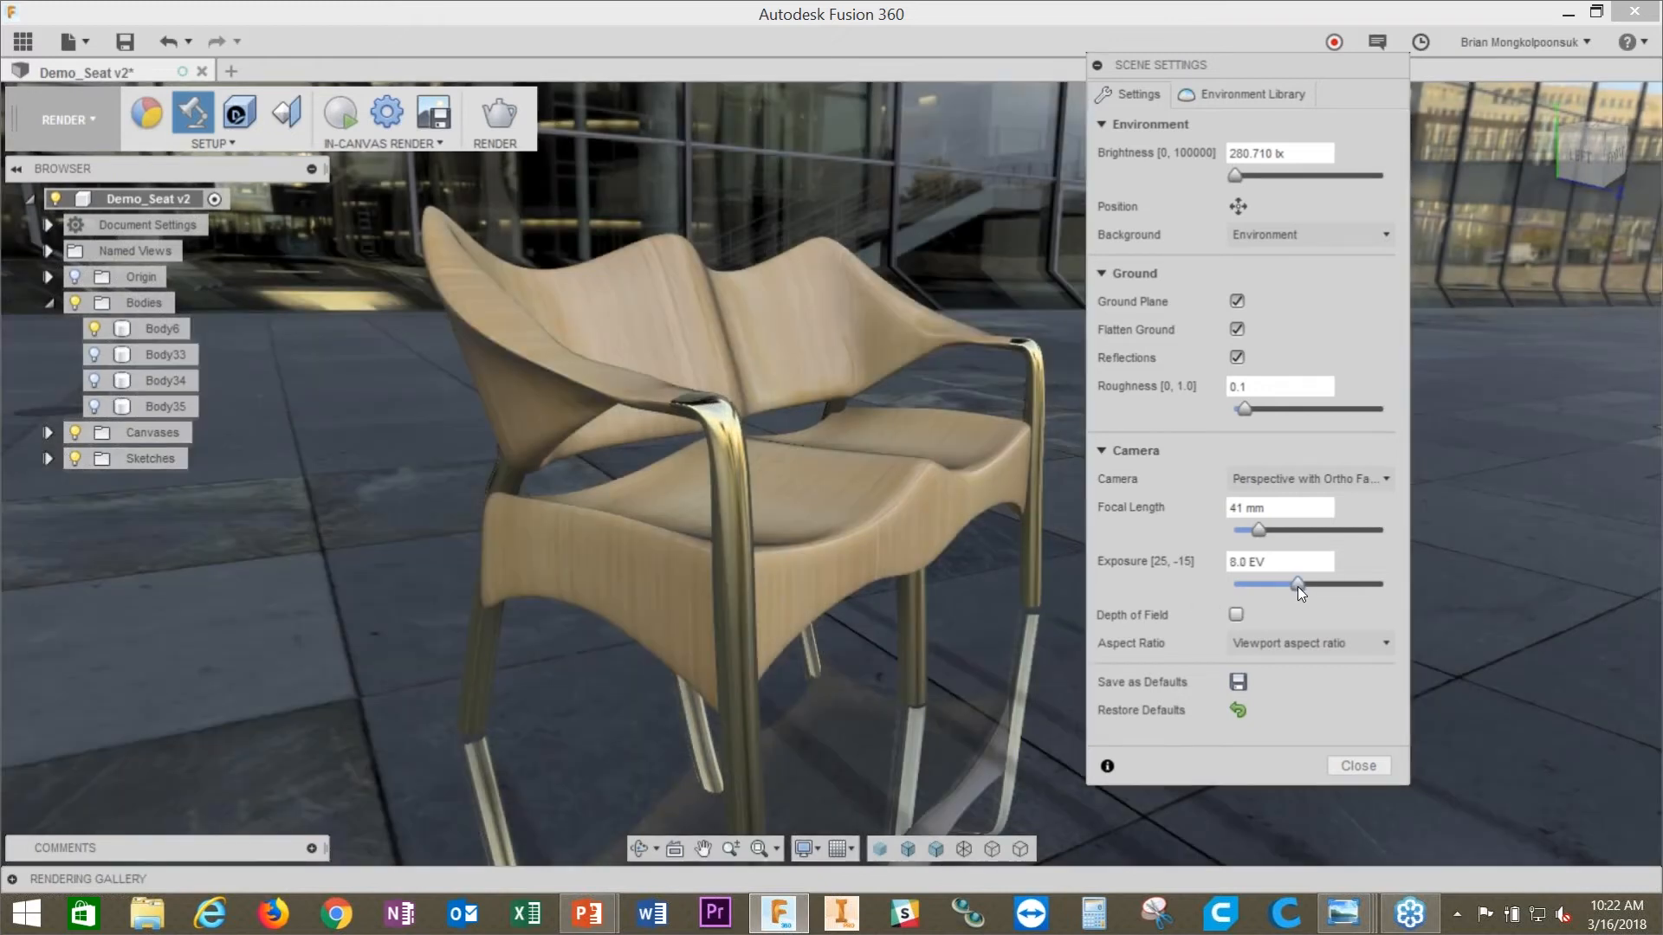
Step: Turn on depth of field and place the center of focus on the metal bend of the near armrest
left_click(1235, 615)
left_click(963, 452)
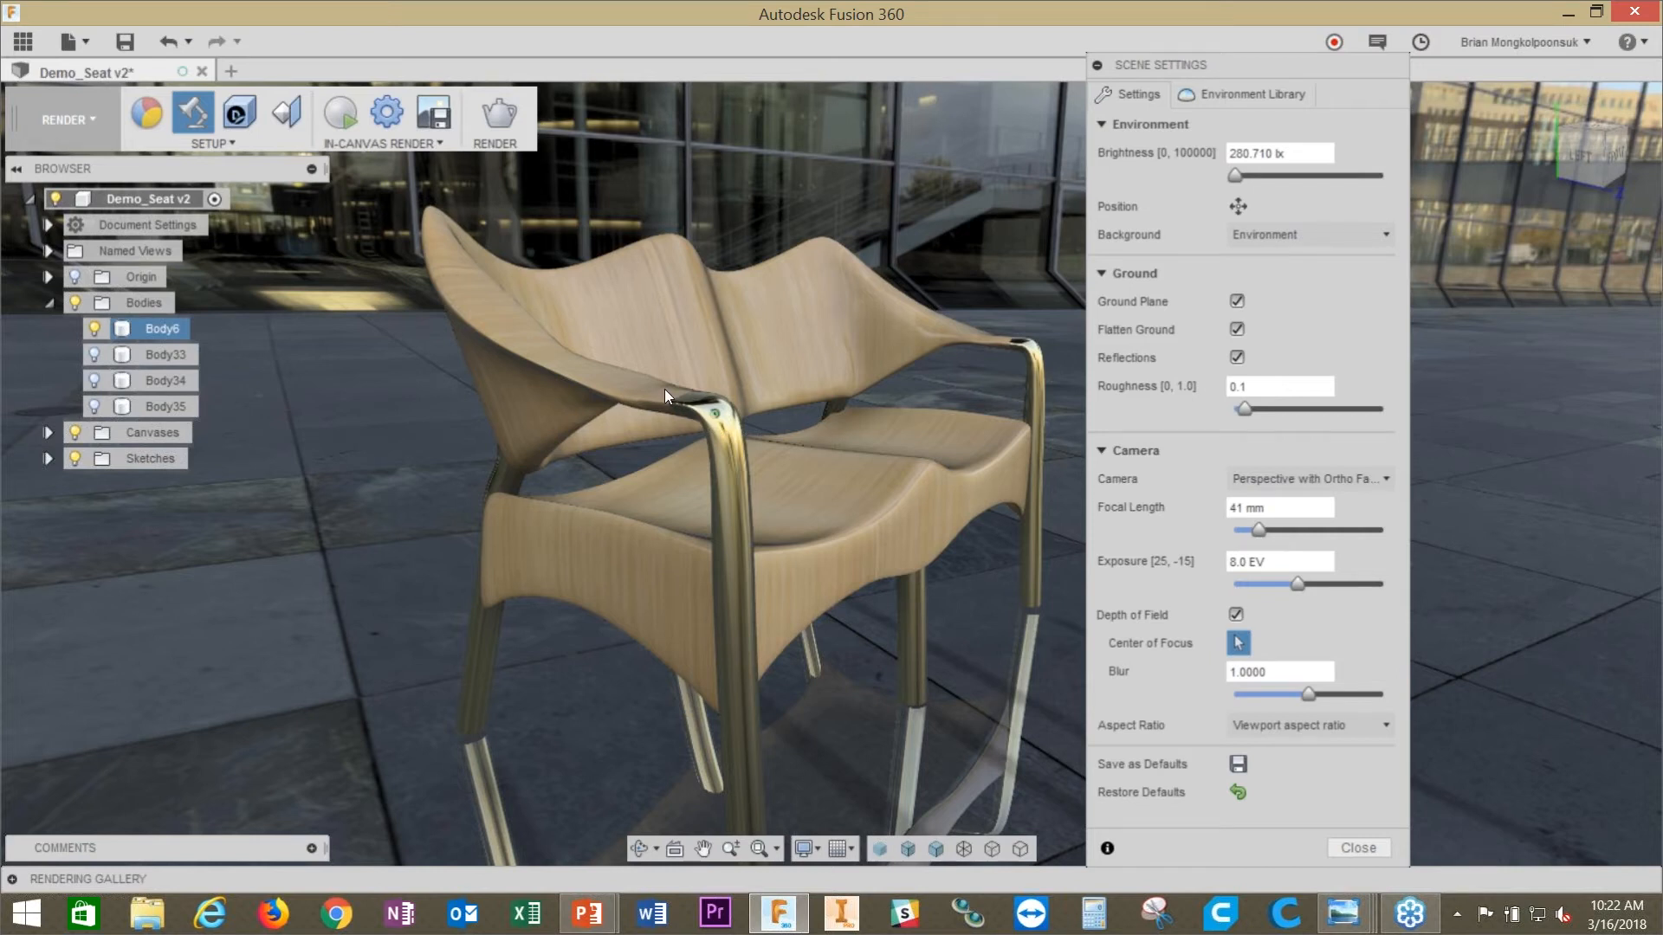
scroll(663, 388, "up", 2)
Step: Preview the depth-of-field blur with an in-canvas render, stop it, and turn depth of field off
left_click(338, 116)
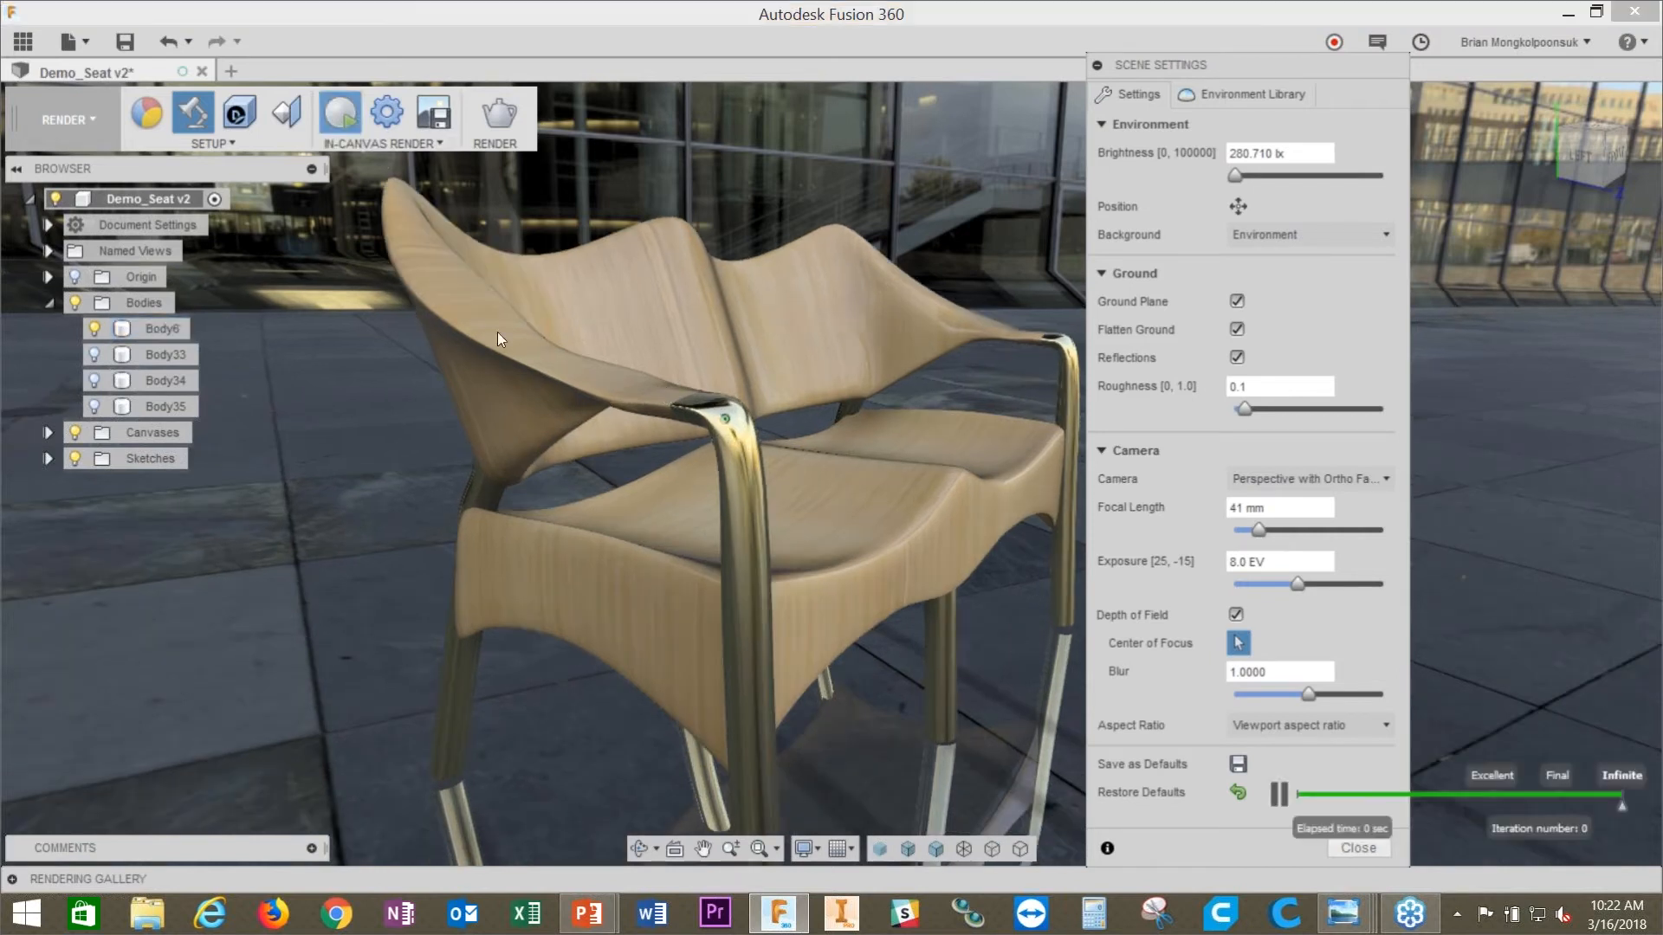
left_click(630, 362)
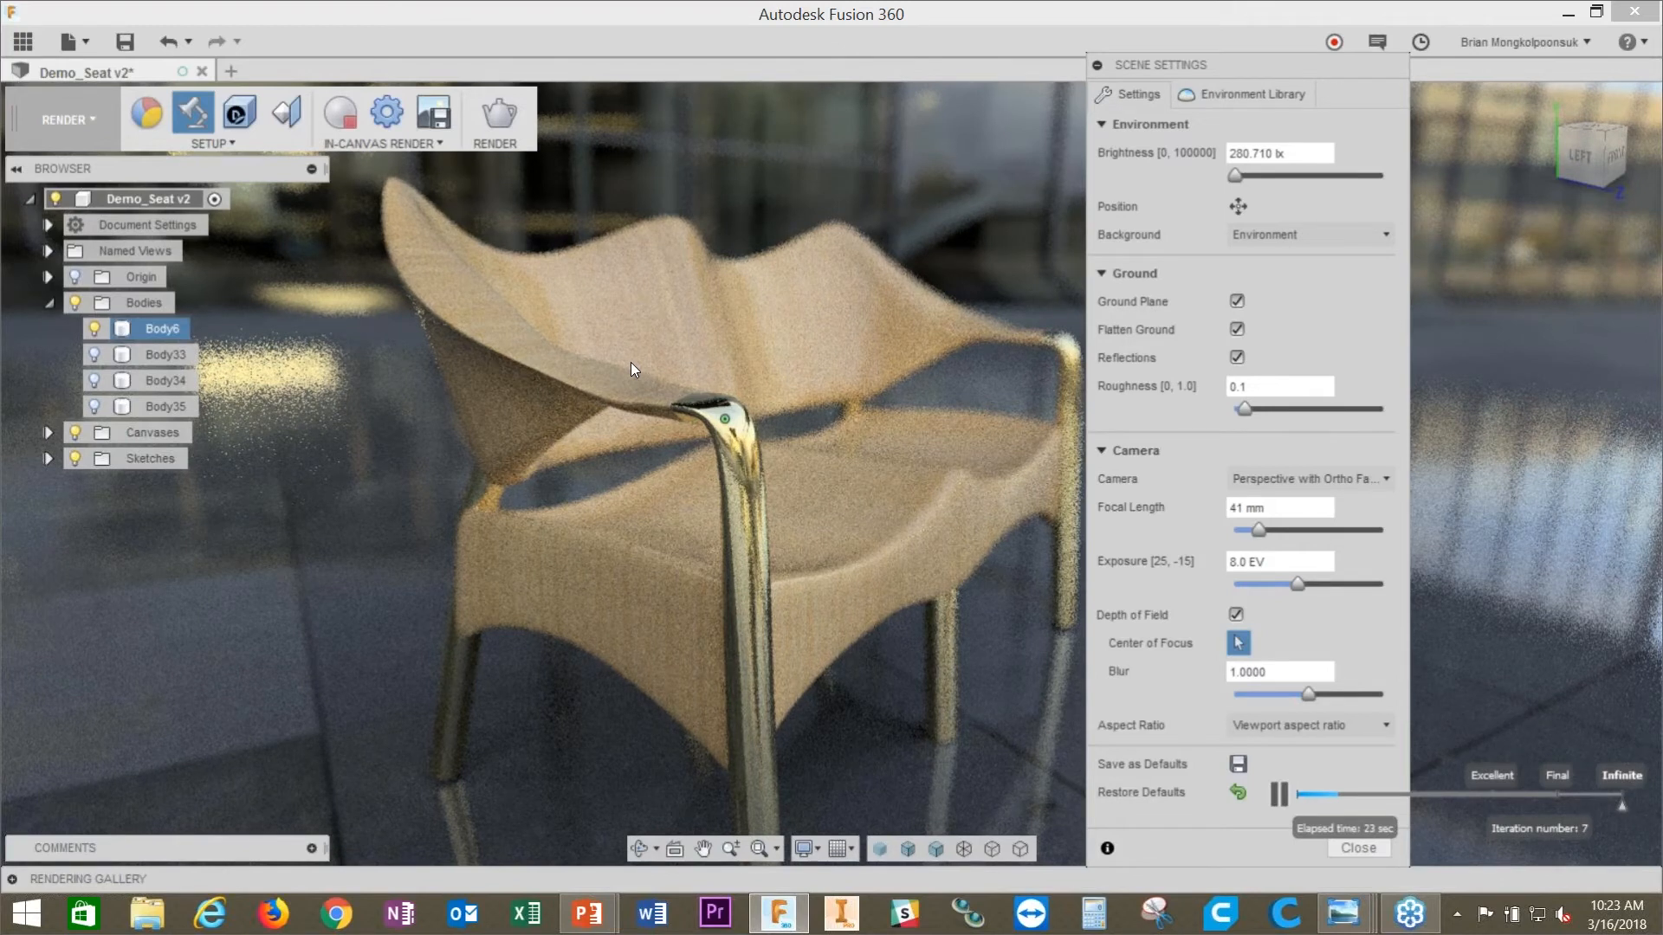
left_click(348, 123)
left_click(1235, 614)
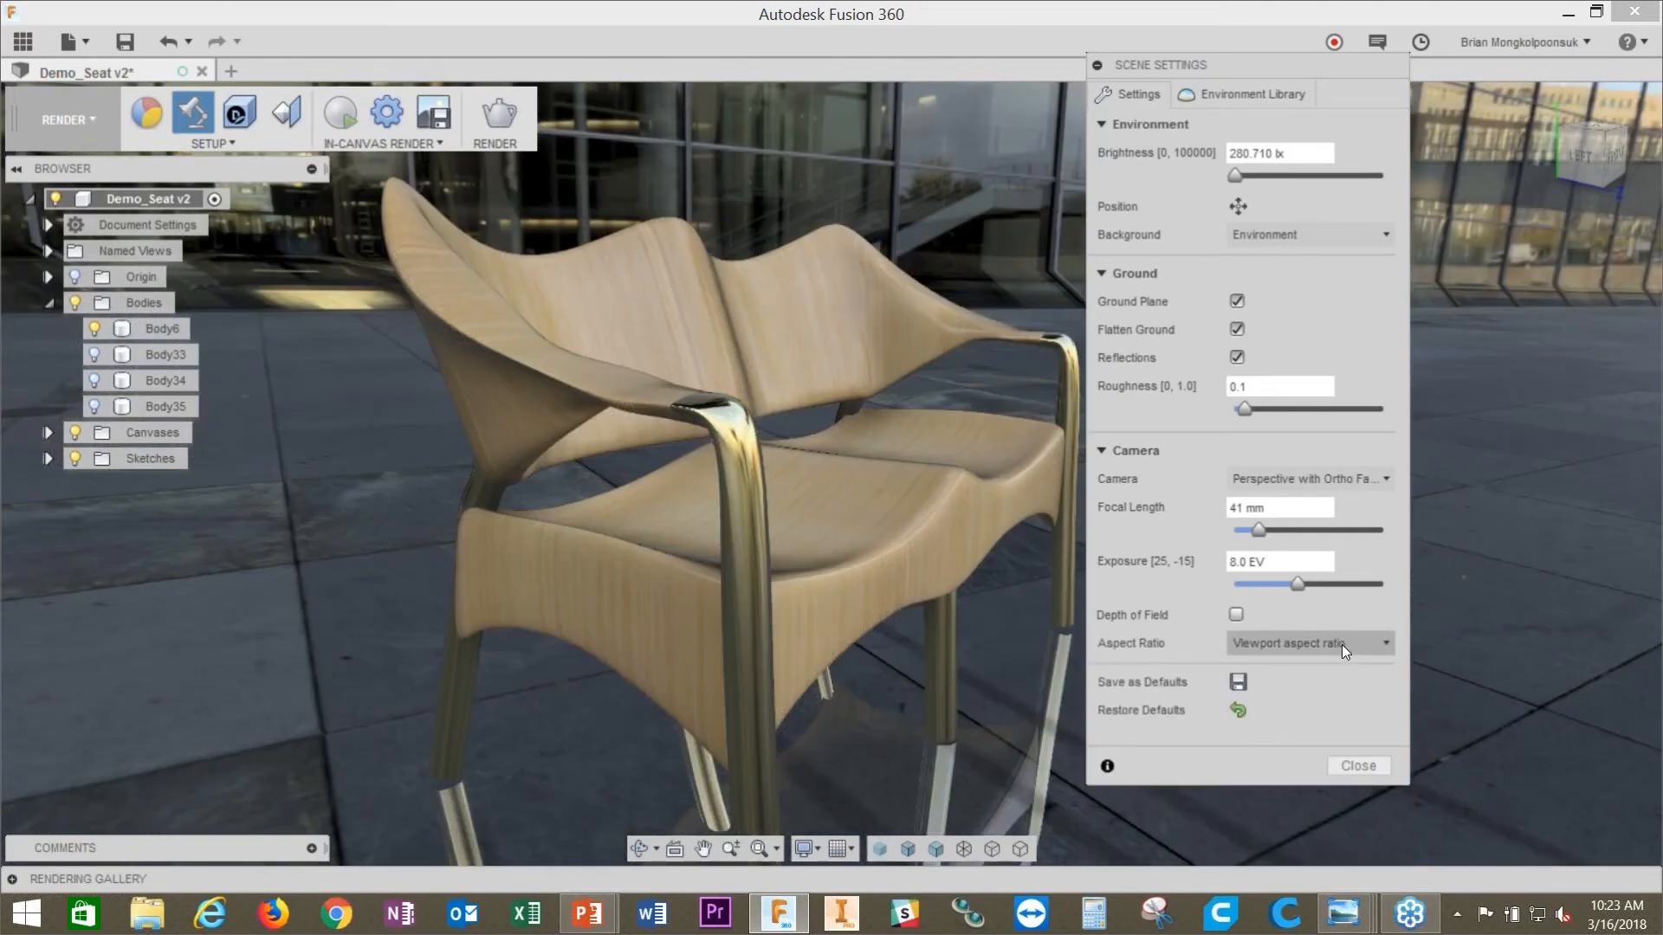
Step: Try the 1:1 Square and 4:3 Presentation aspect ratios and return to the viewport aspect ratio
left_click(1342, 644)
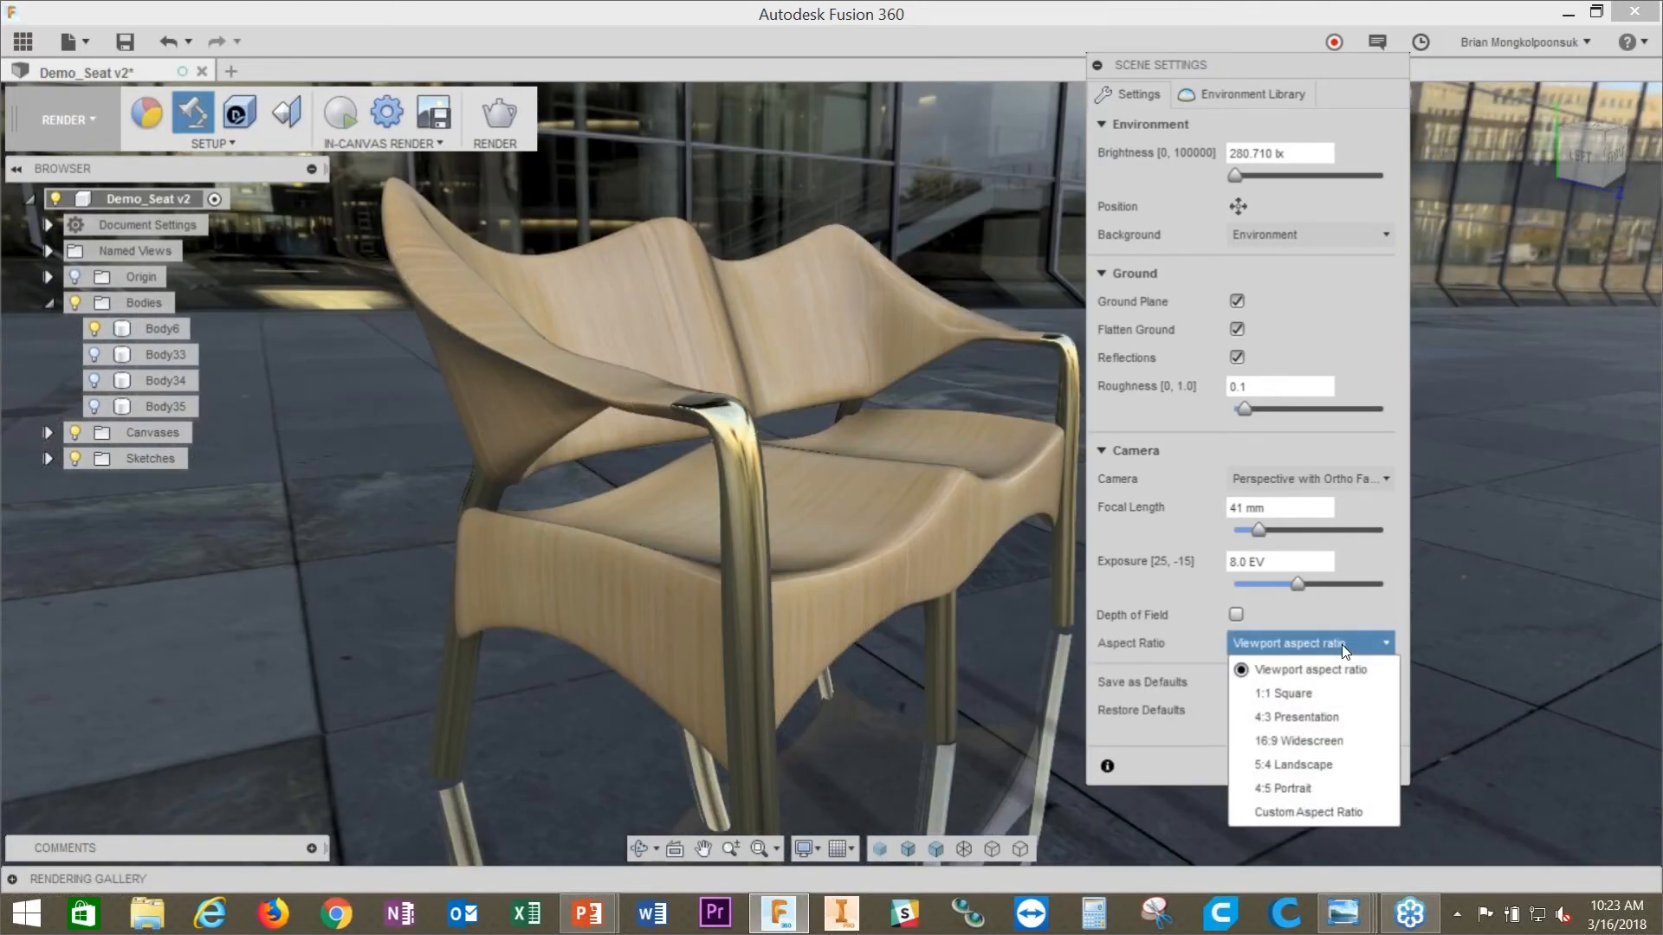
left_click(1309, 698)
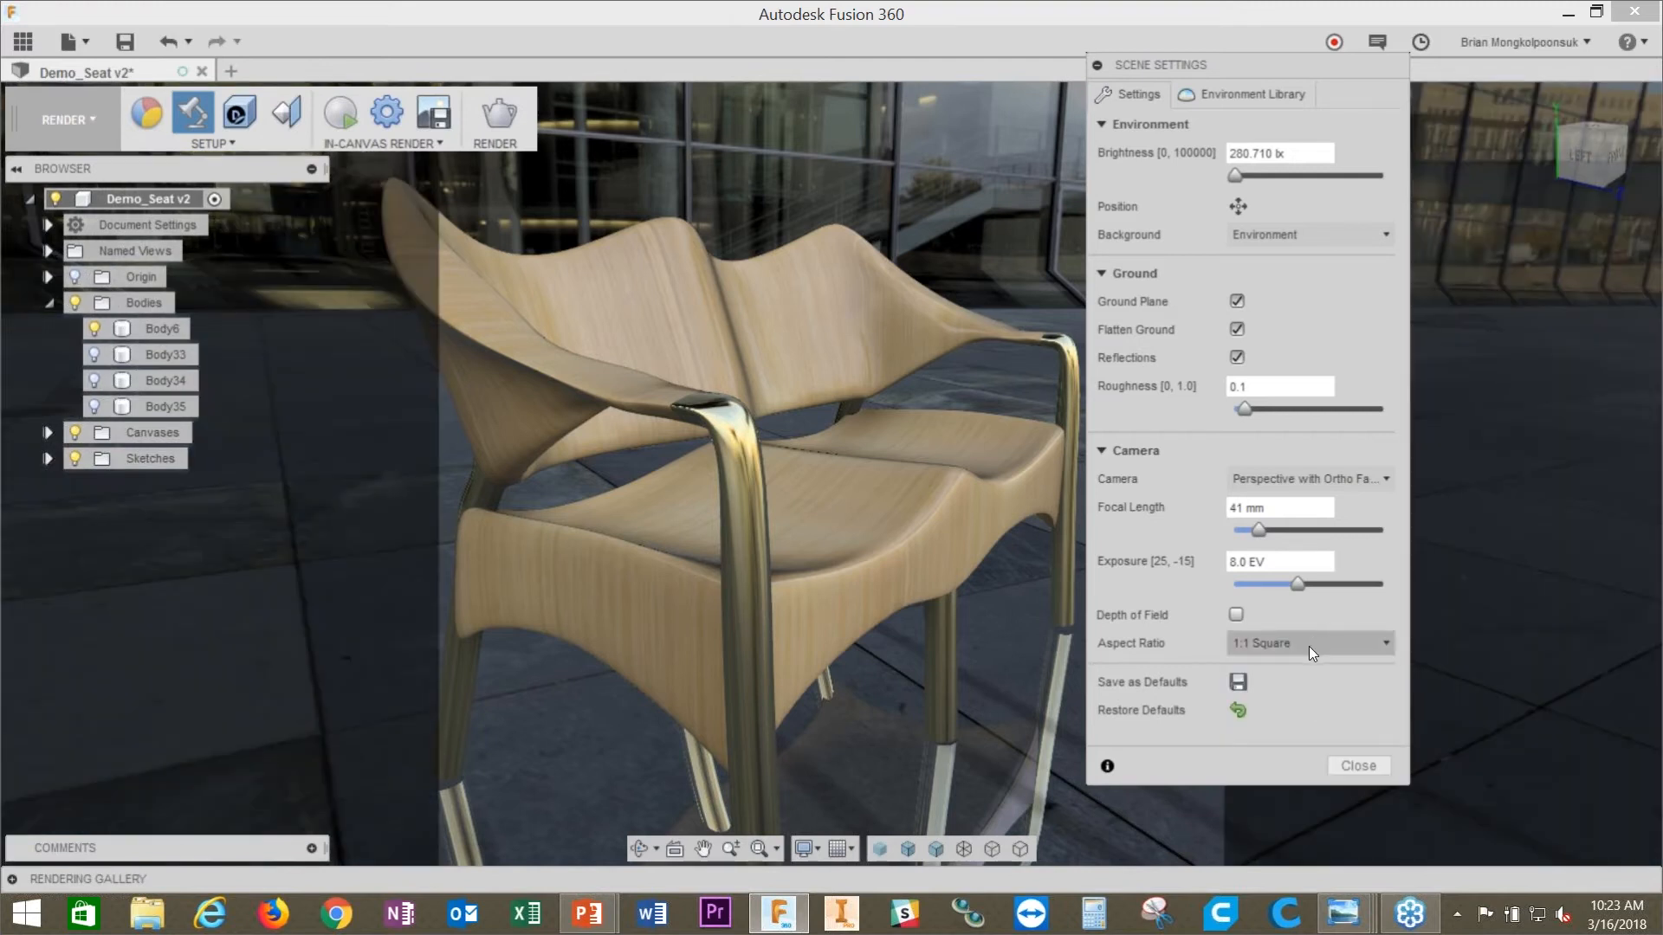
left_click(1308, 646)
left_click(1301, 714)
left_click(1304, 645)
left_click(1295, 672)
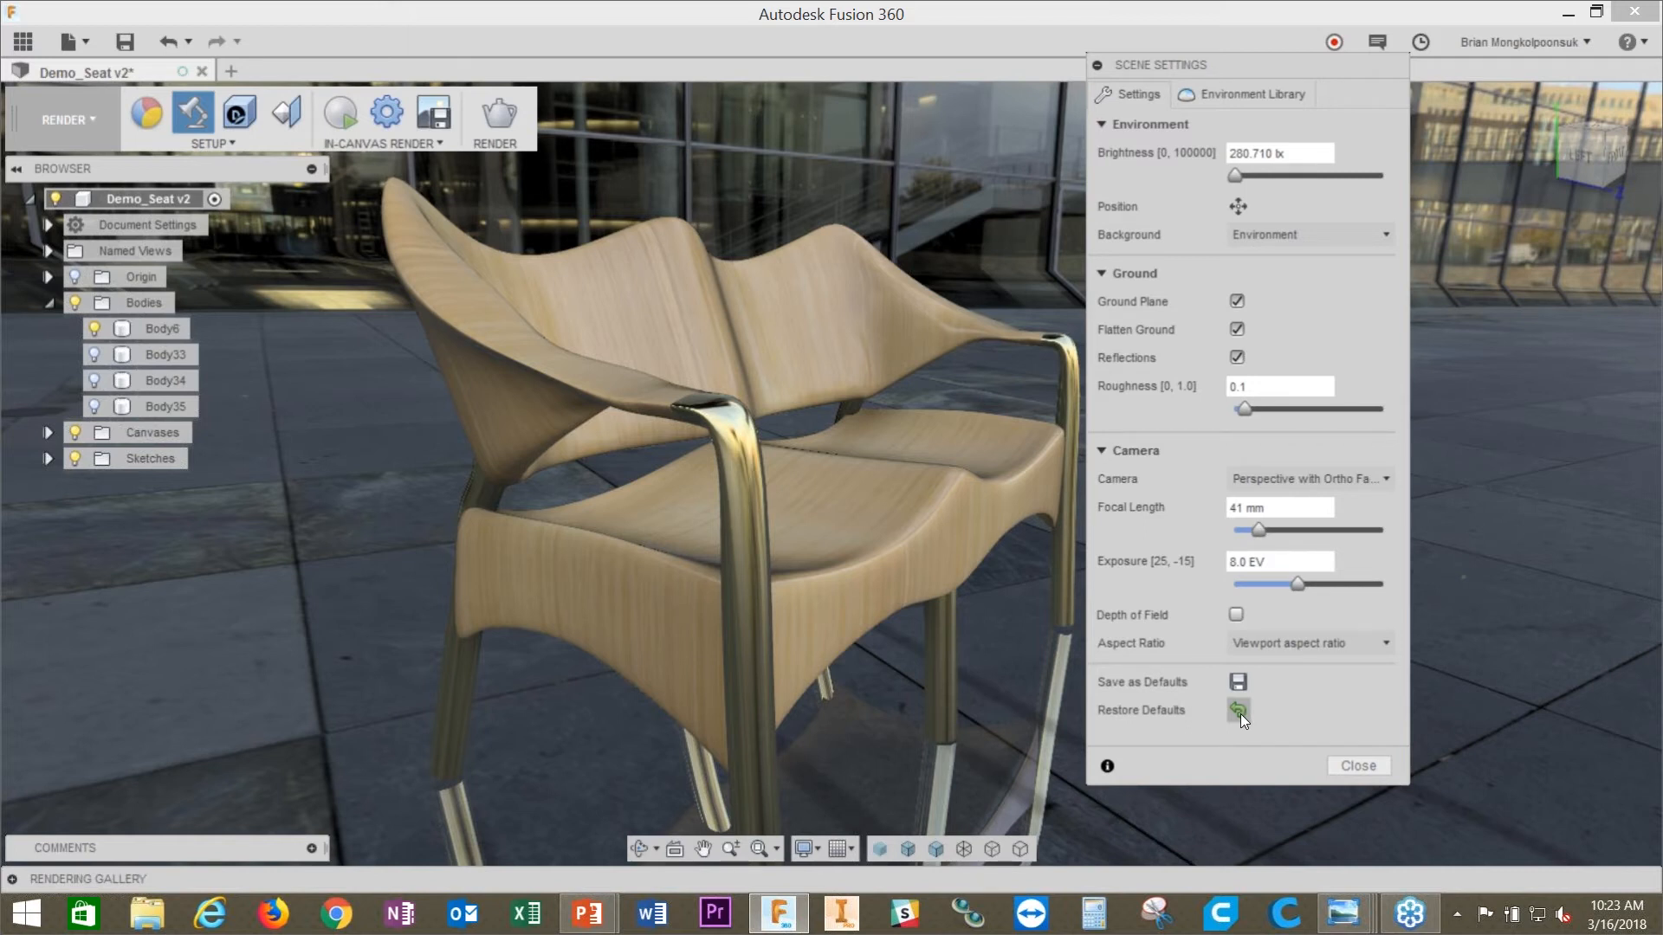
Step: Browse the Fusion 360 environment library and try the Cool Light environment on the scene
left_click(1252, 96)
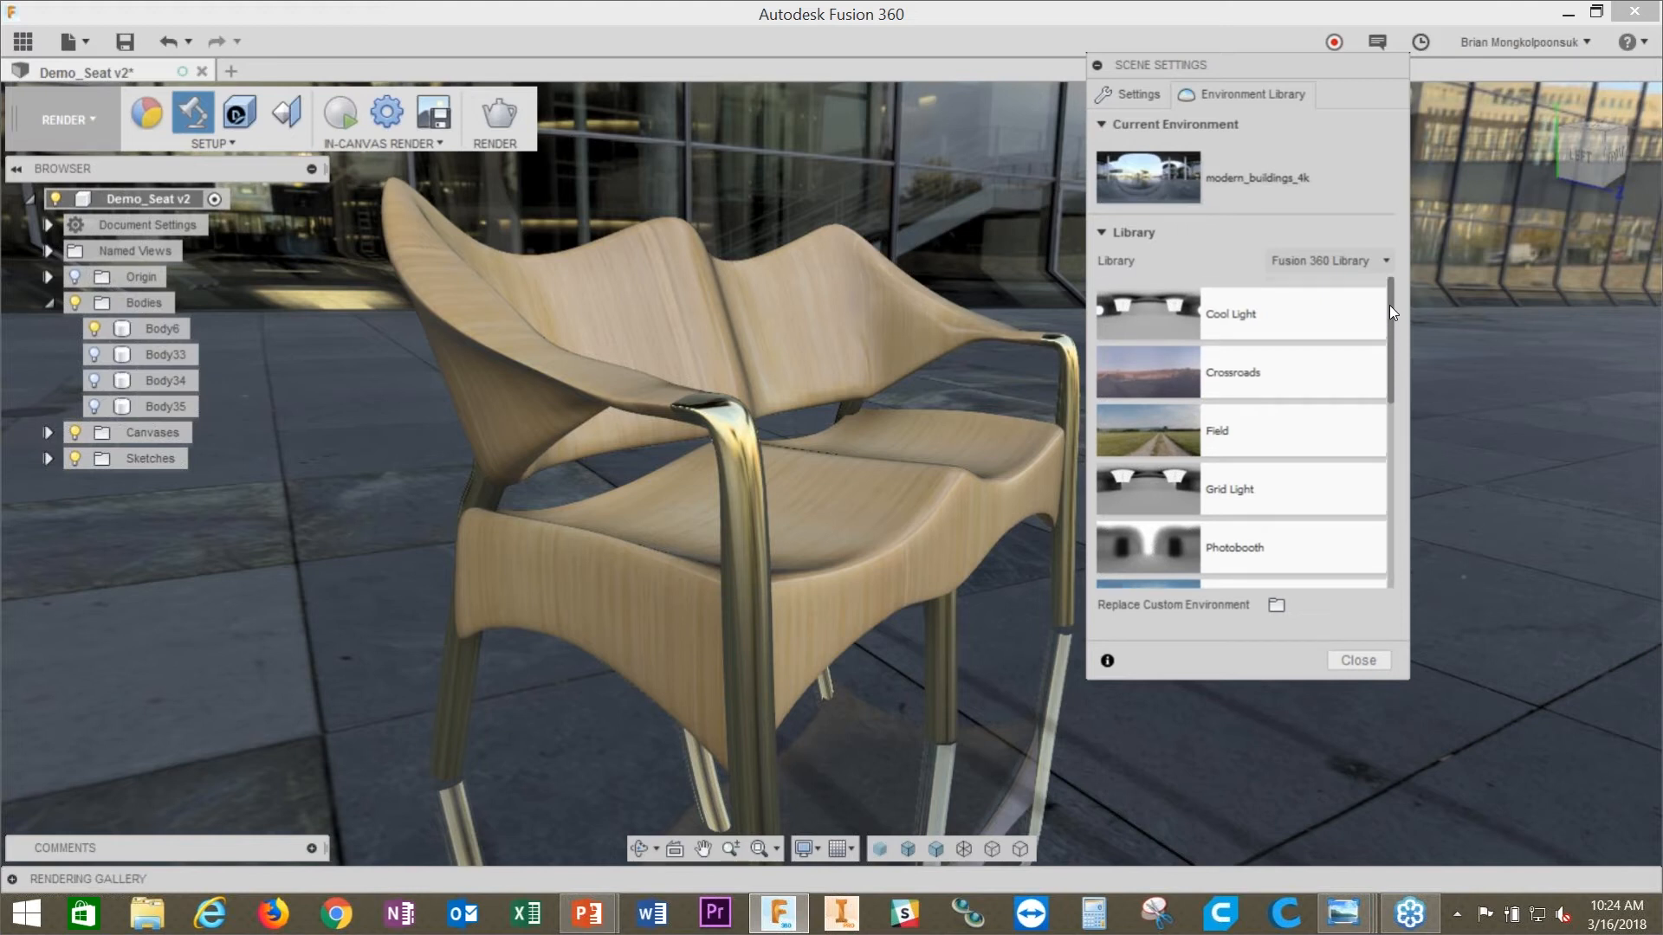
left_click_drag(1389, 305, 1400, 459)
scroll(1404, 481, "down", 1)
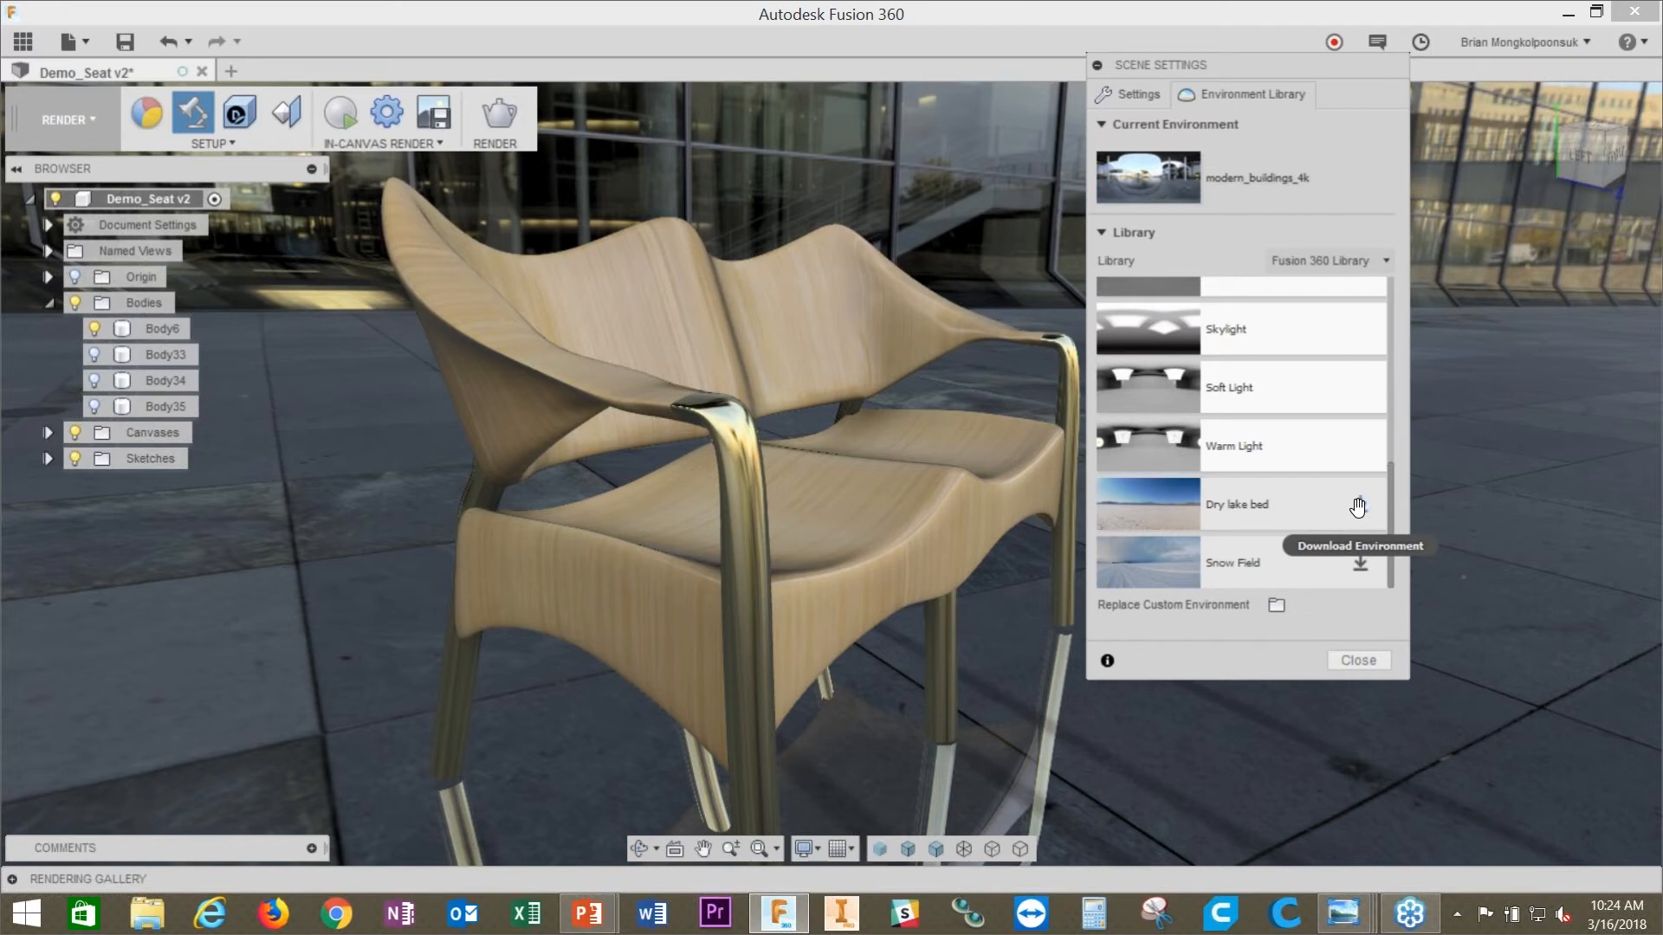
scroll(1390, 476, "up", 1)
left_click_drag(1390, 473, 1421, 310)
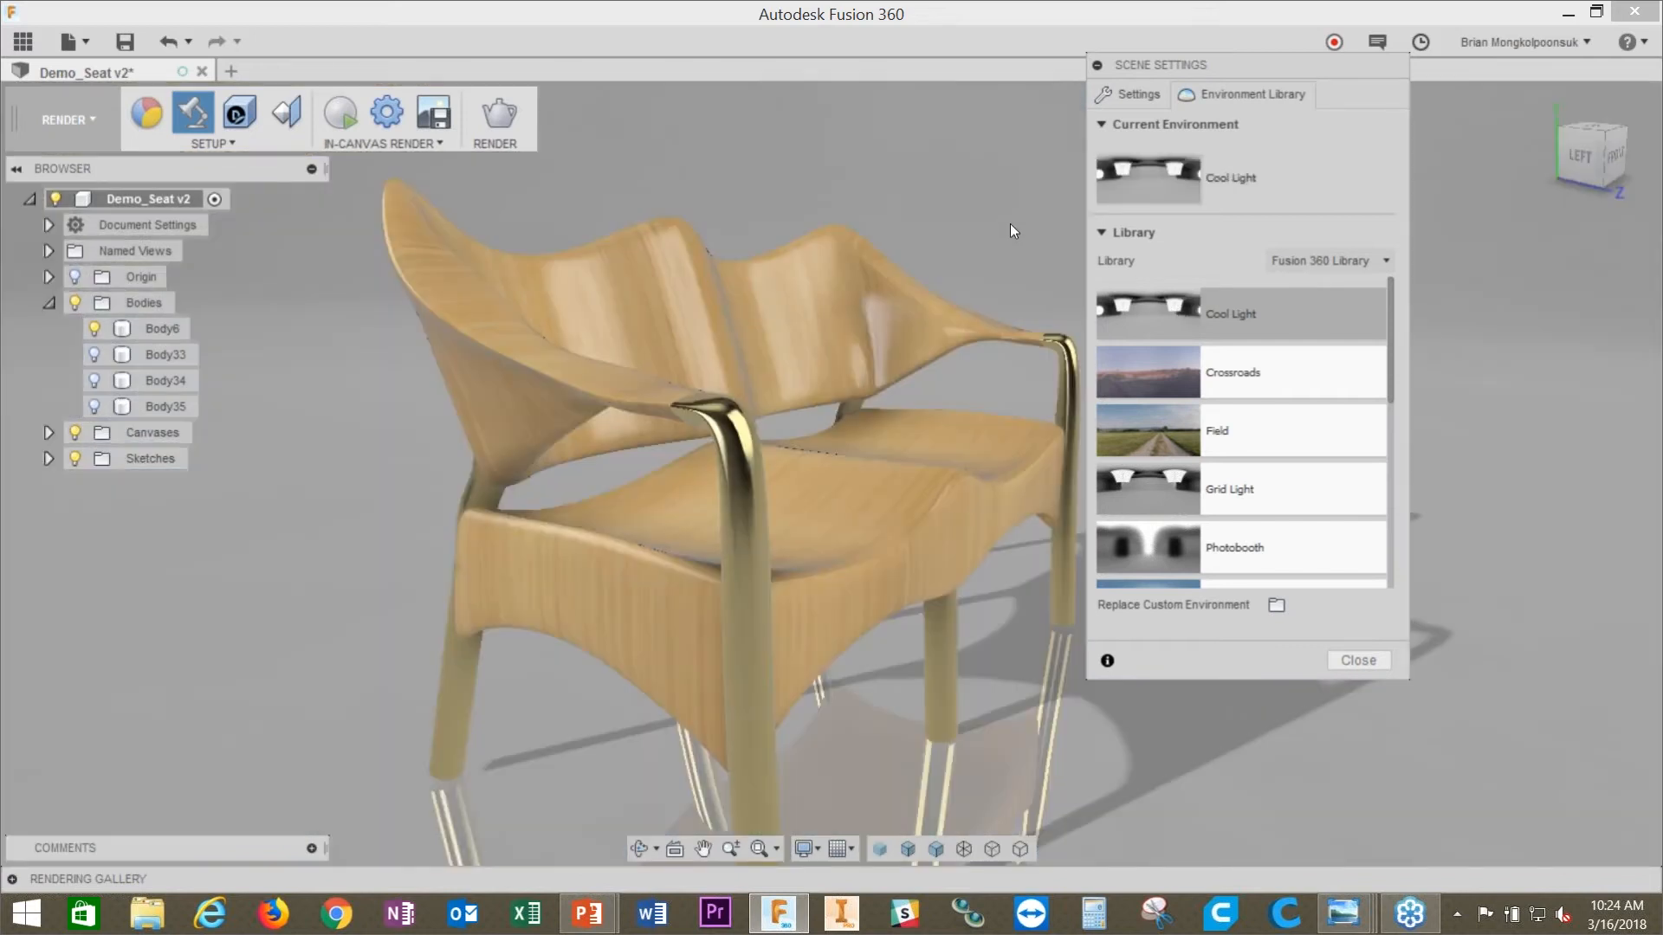
middle_click_drag(1009, 229, 912, 376, "shift")
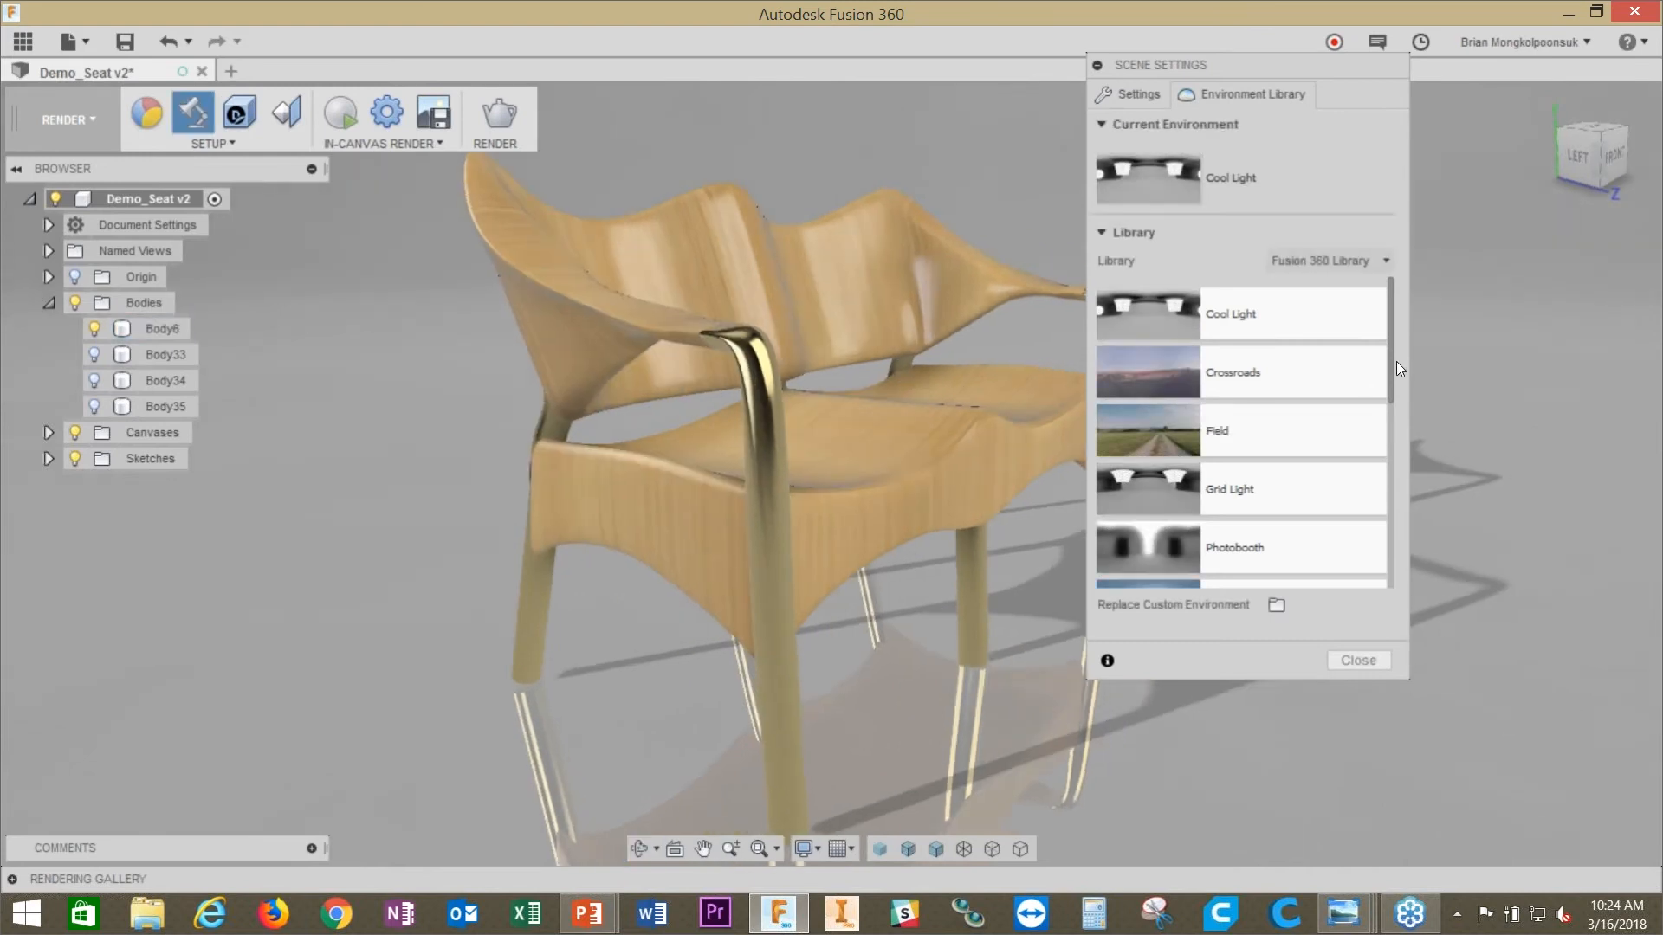
Step: Try the Photobooth and Warm Light environments and examine the warm lighting on the bench from its right and front
left_click_drag(1389, 368, 1053, 221)
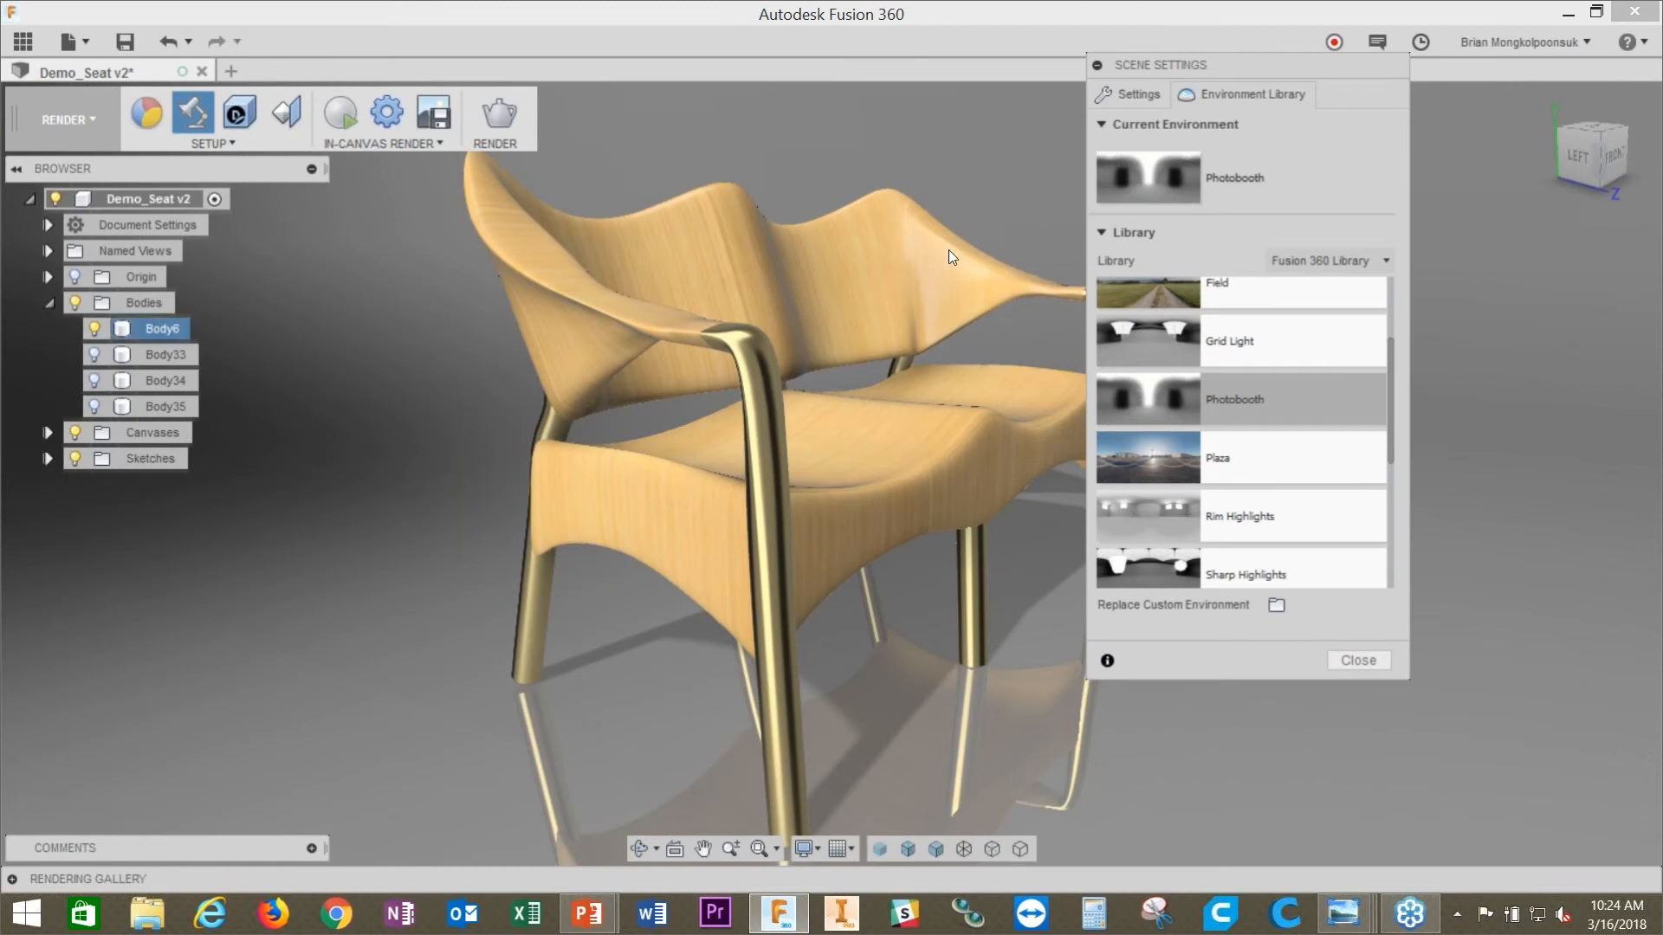
scroll(950, 258, "down", 2)
scroll(961, 262, "up", 2)
left_click_drag(1389, 412, 1398, 518)
left_click_drag(1351, 489, 1315, 488)
left_click_drag(1031, 210, 975, 297)
middle_click_drag(975, 297, 291, 273, "shift")
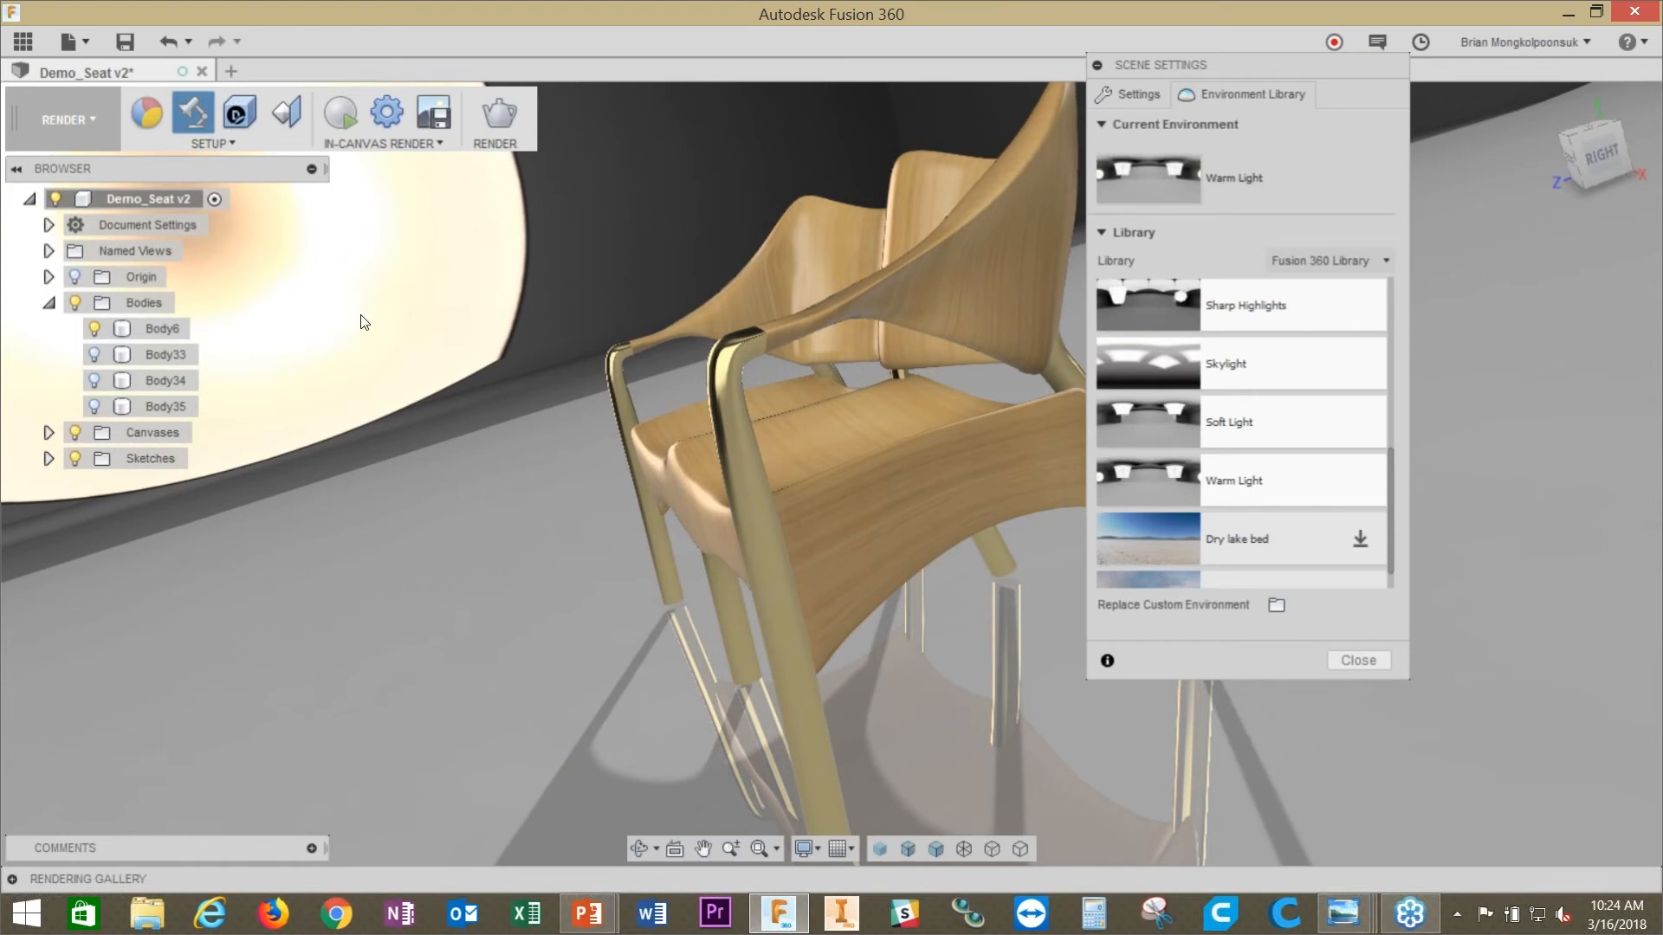
middle_click_drag(478, 370, 959, 403, "shift")
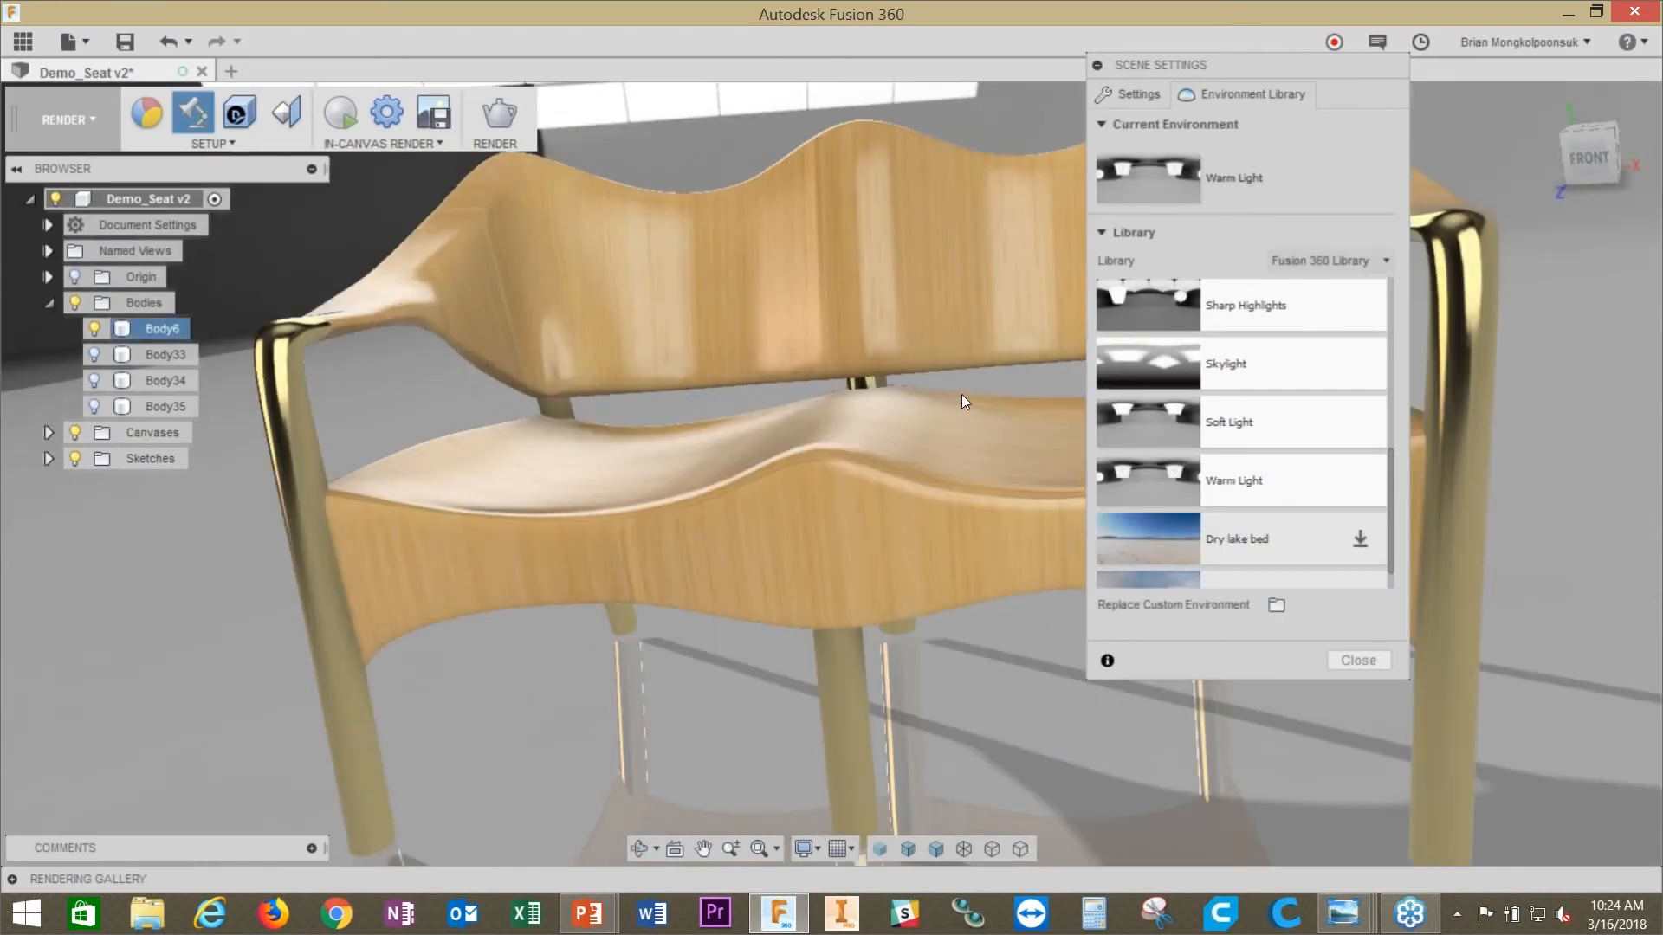
middle_click_drag(961, 397, 1029, 377, "shift")
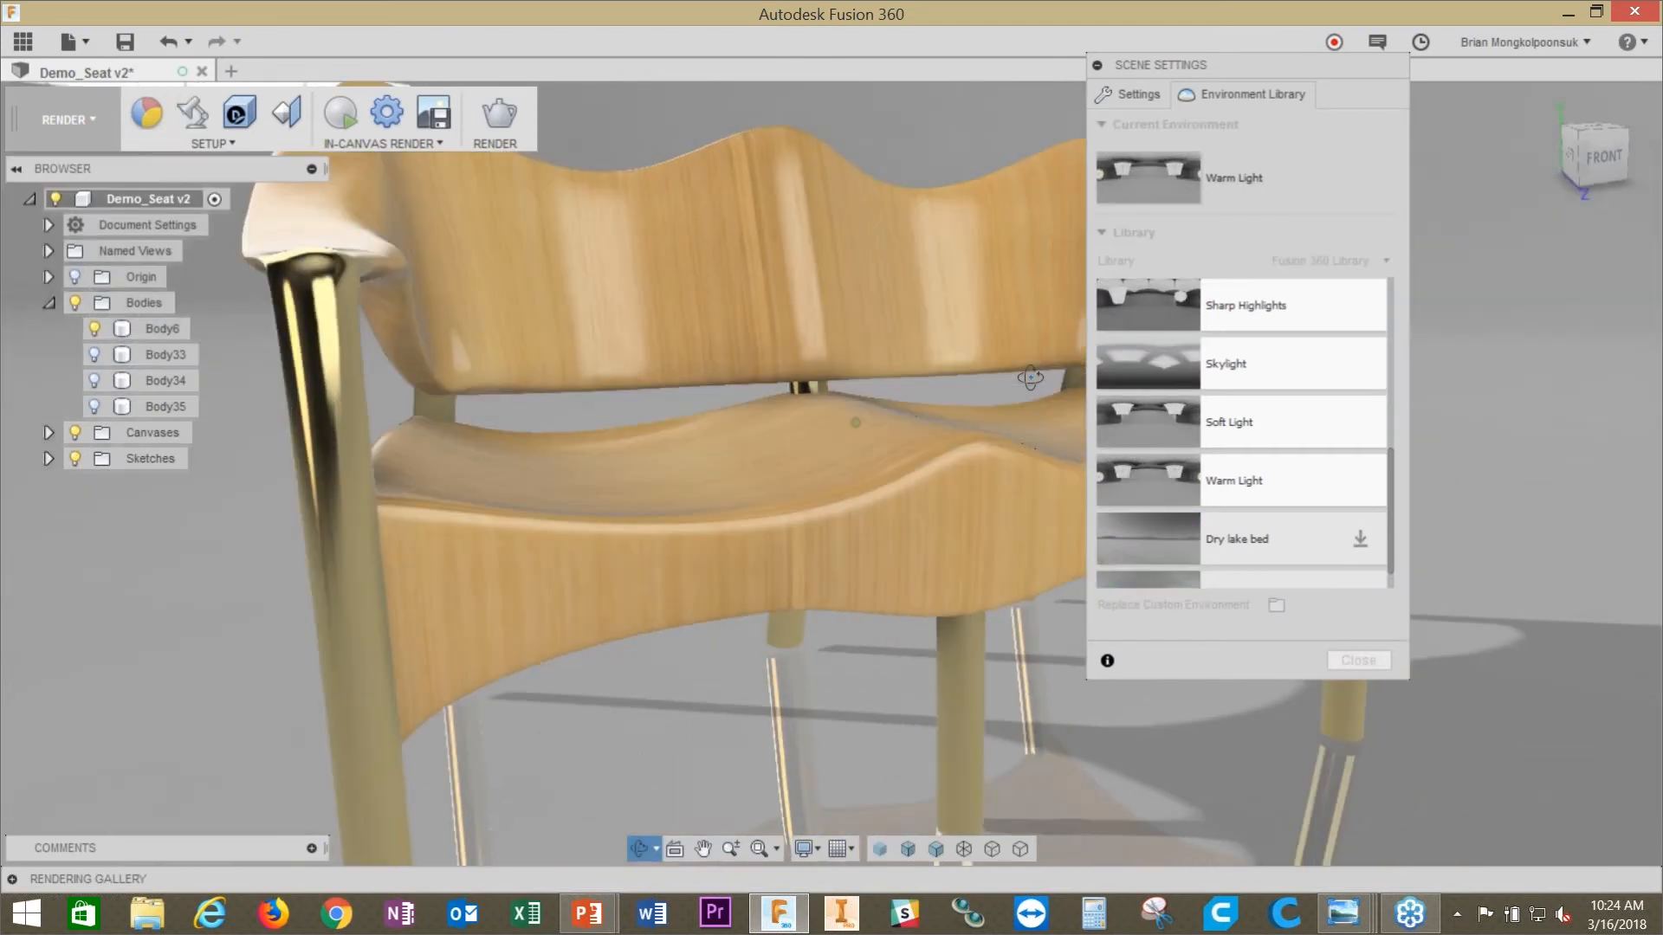
Step: Apply the Plaza environment to the scene and view the whole bench from its front left
scroll(1264, 486, "up", 3)
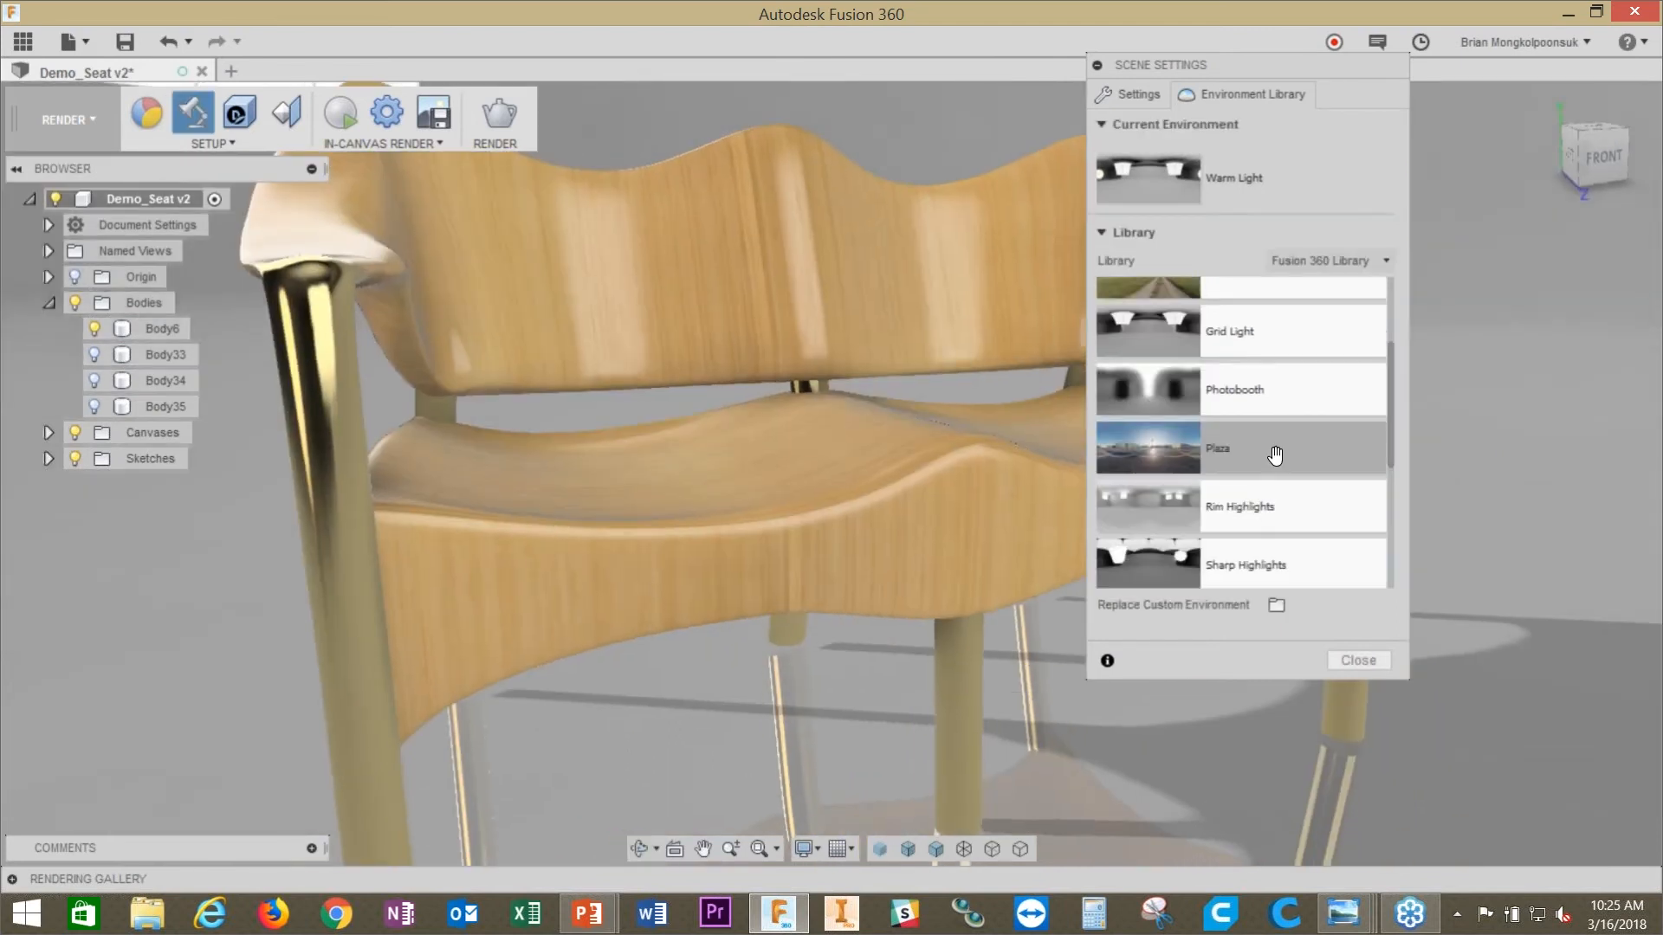
left_click_drag(1276, 454, 914, 127)
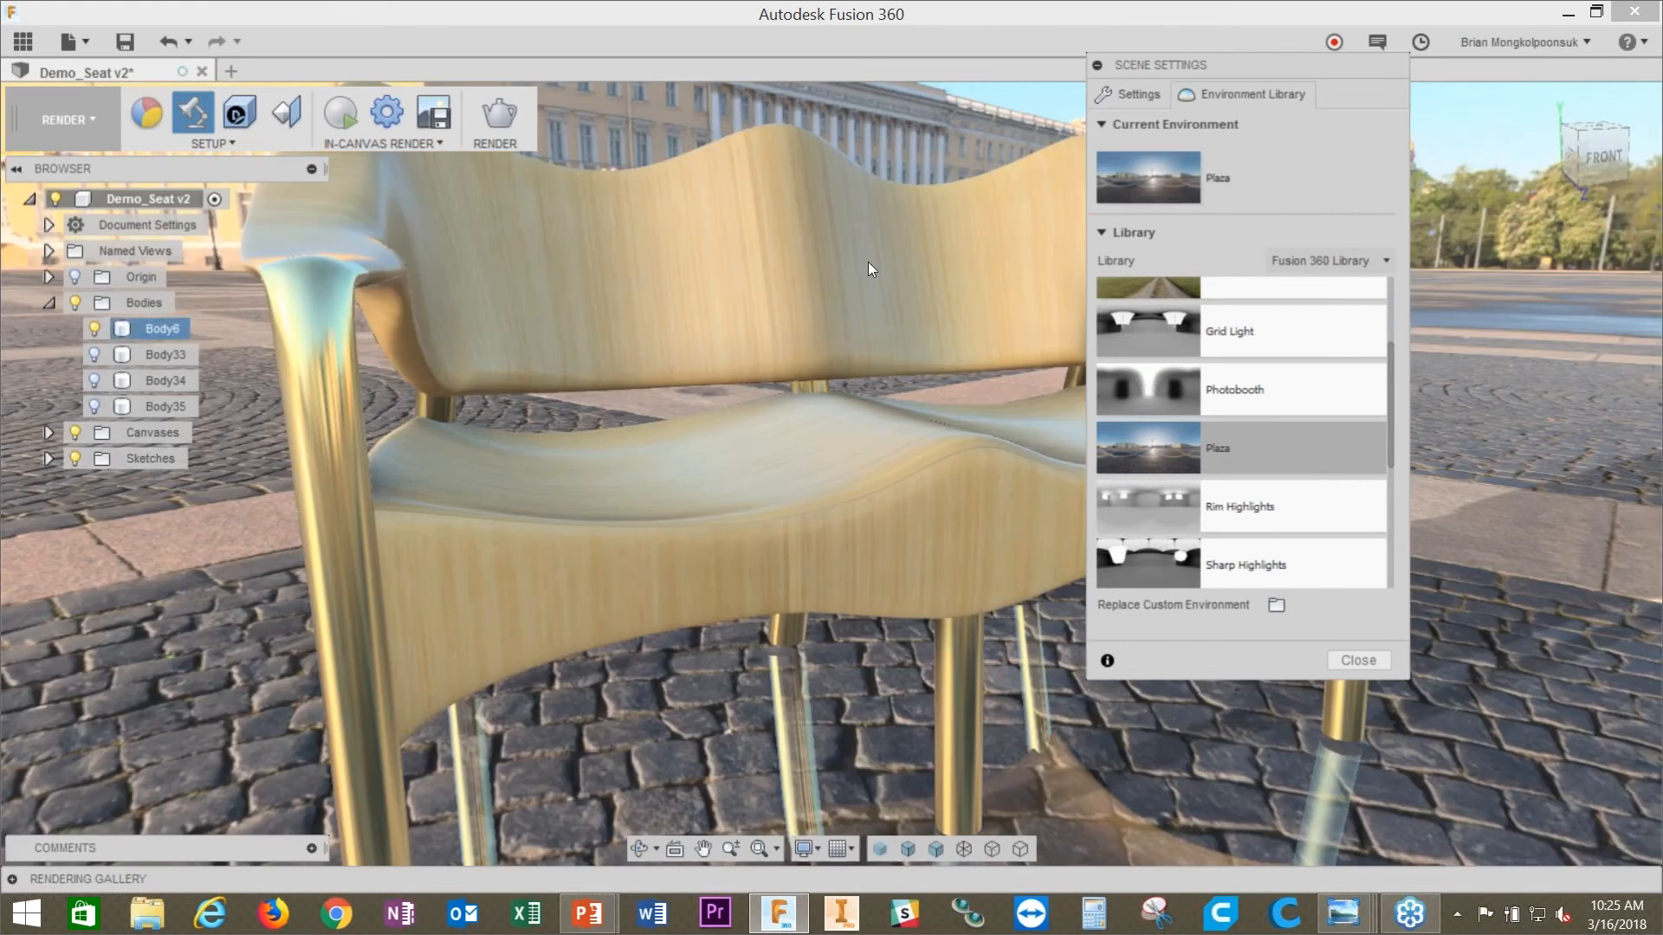
scroll(792, 298, "down", 5)
middle_click_drag(674, 352, 866, 299, "shift")
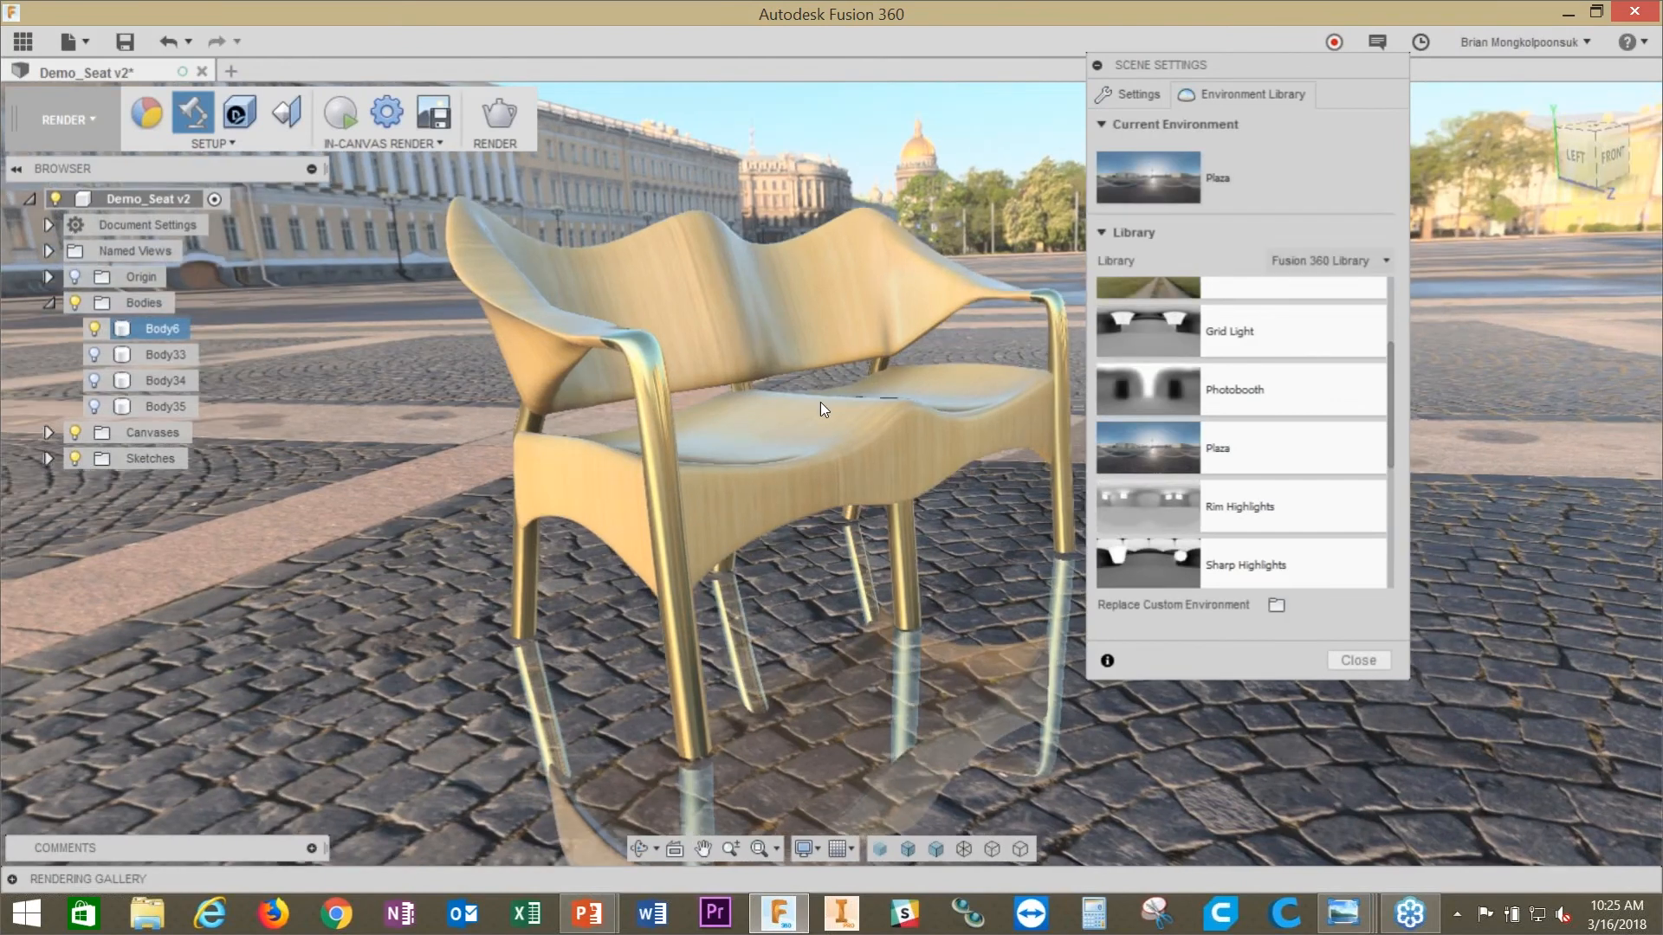
Step: Turn off the ground reflections in the scene settings
middle_click_drag(819, 401, 955, 375, "shift")
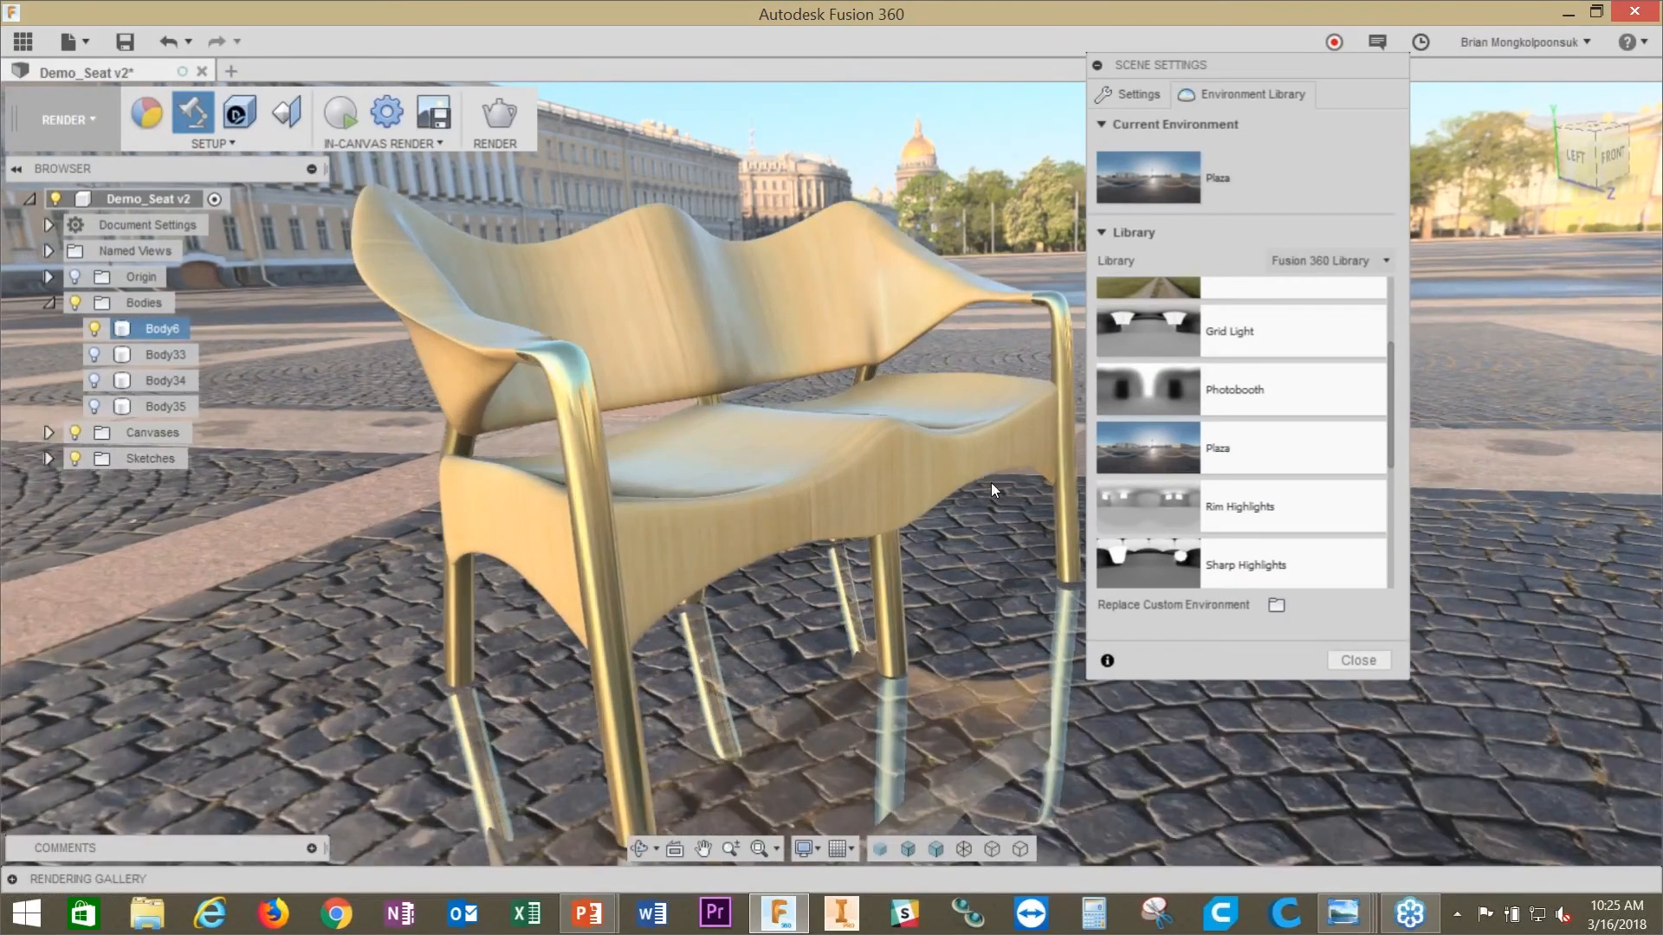
left_click(1130, 97)
left_click(1230, 358)
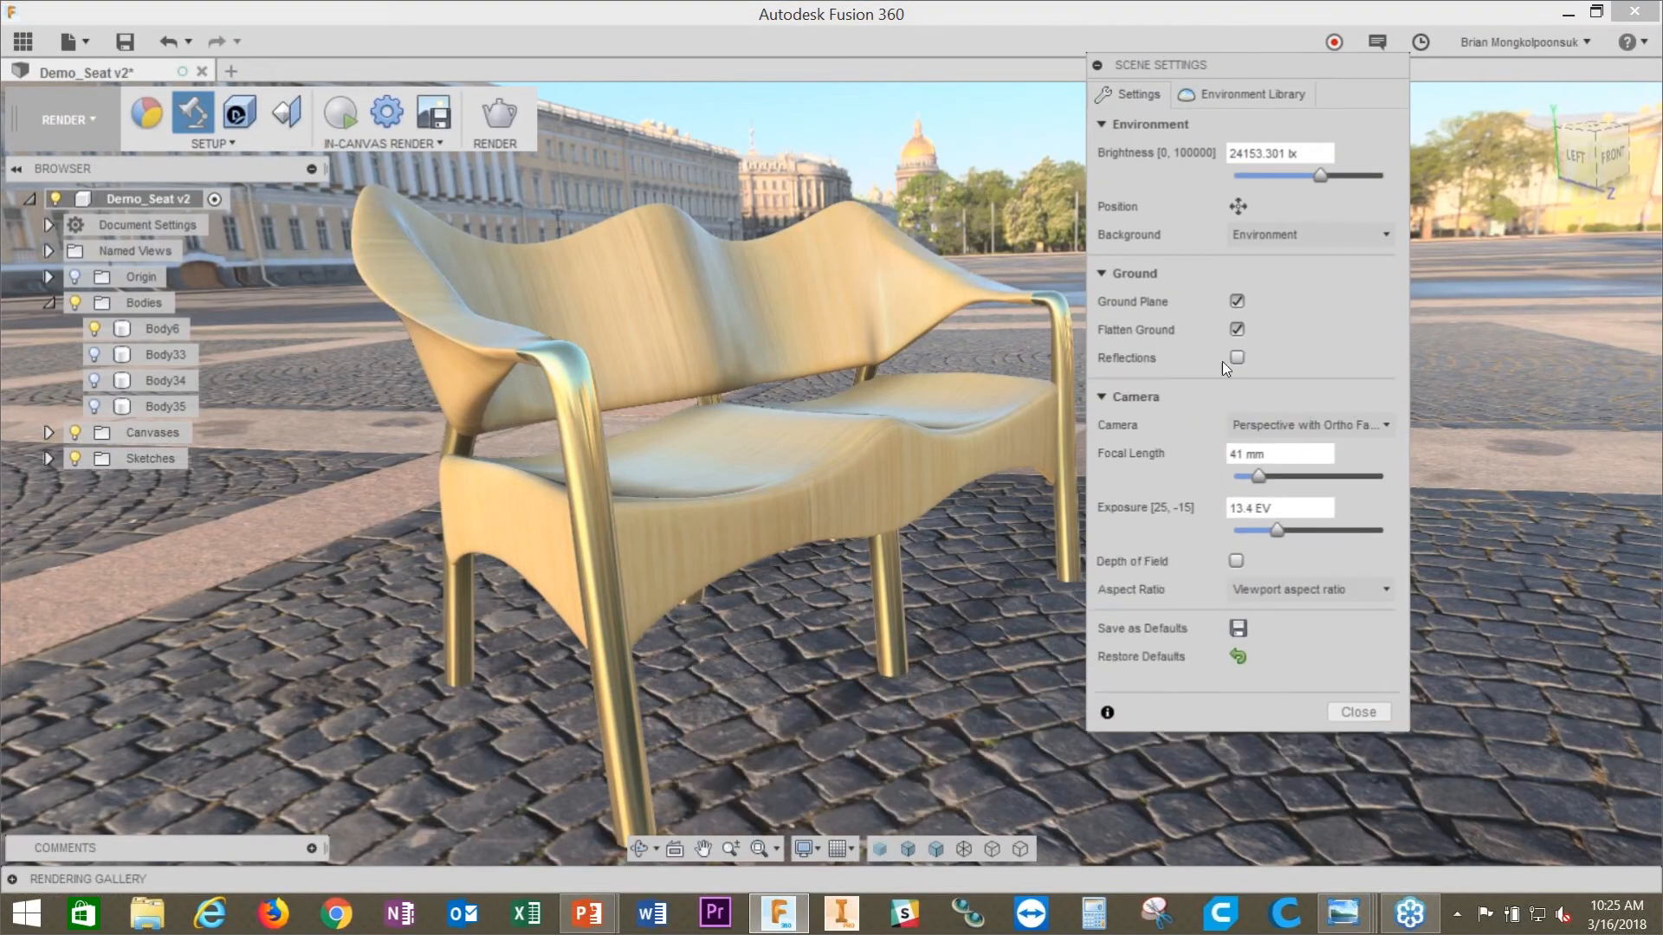
Step: Browse the Fusion 360 environment library down to the downloadable Dry lake bed and Snow Field environments and return to its beginning
left_click(1252, 97)
left_click_drag(1391, 362, 1383, 497)
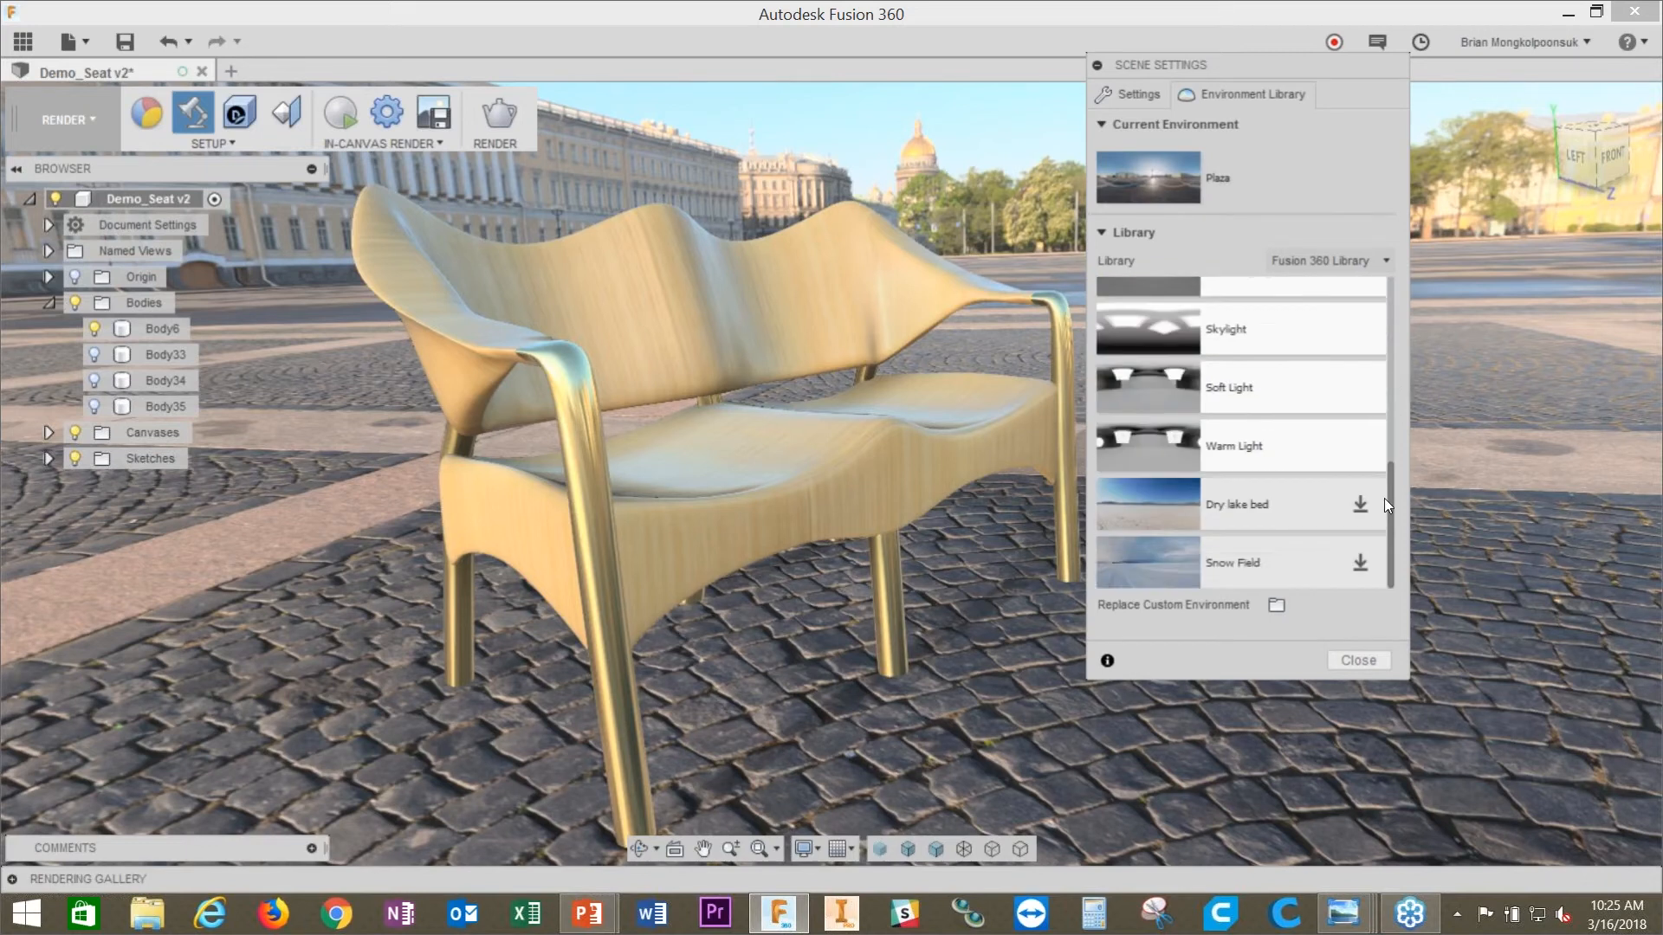
scroll(1383, 497, "up", 5)
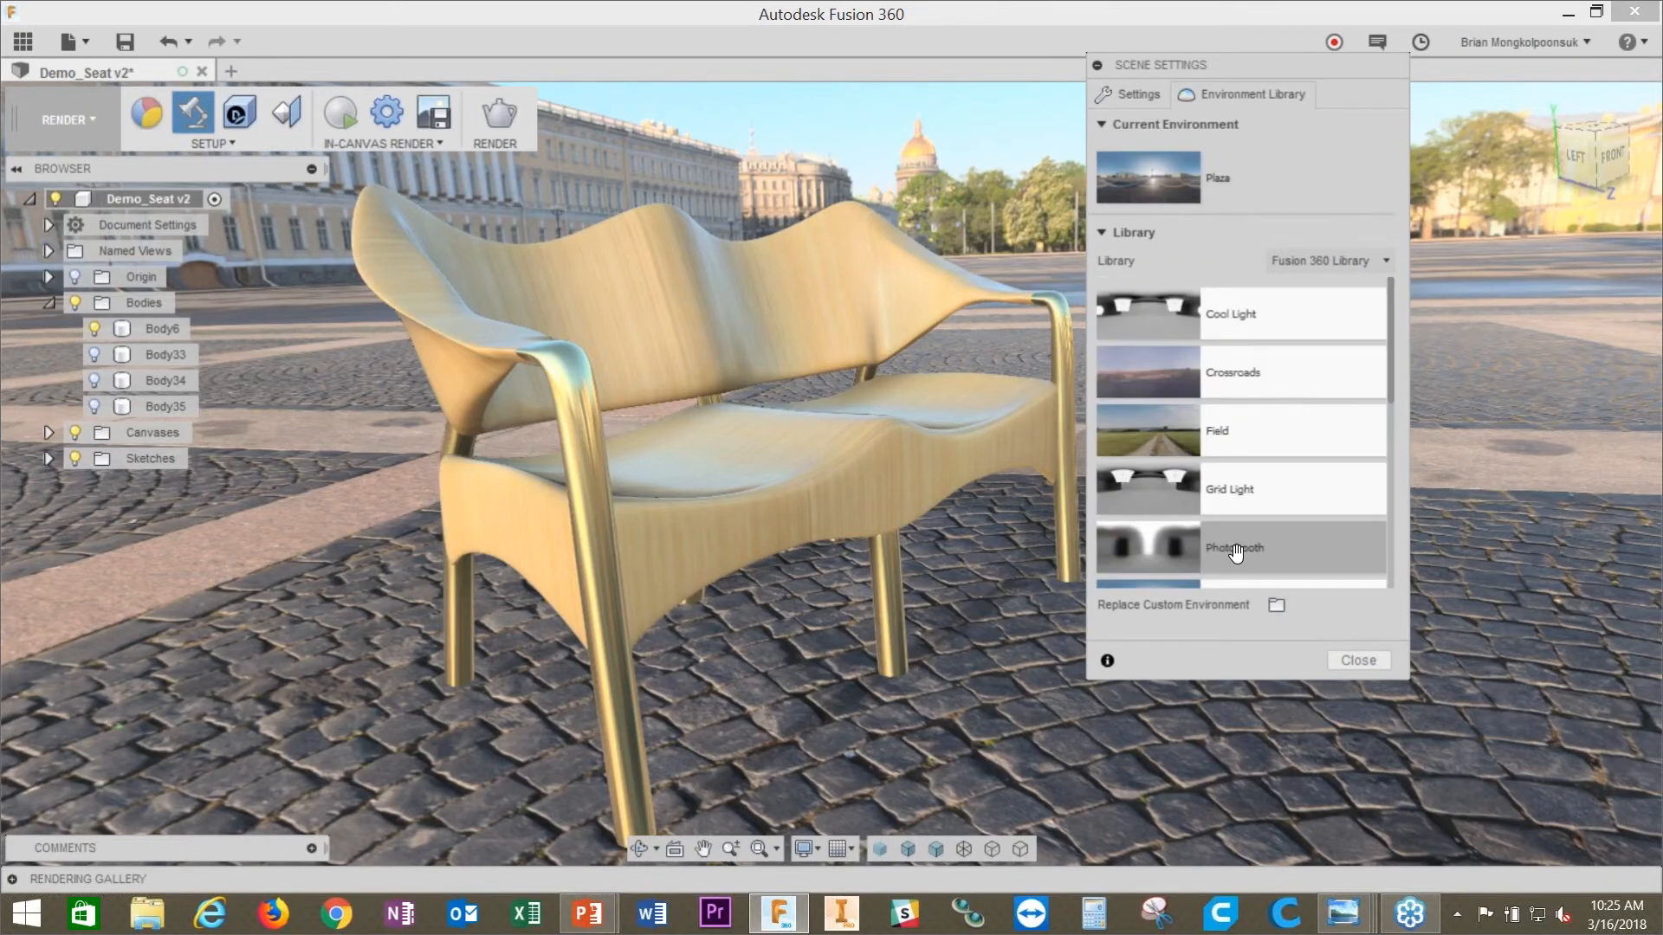
Step: Browse the Downloads folder for HDR or EXR images usable as a custom environment and leave without loading one
left_click(1274, 605)
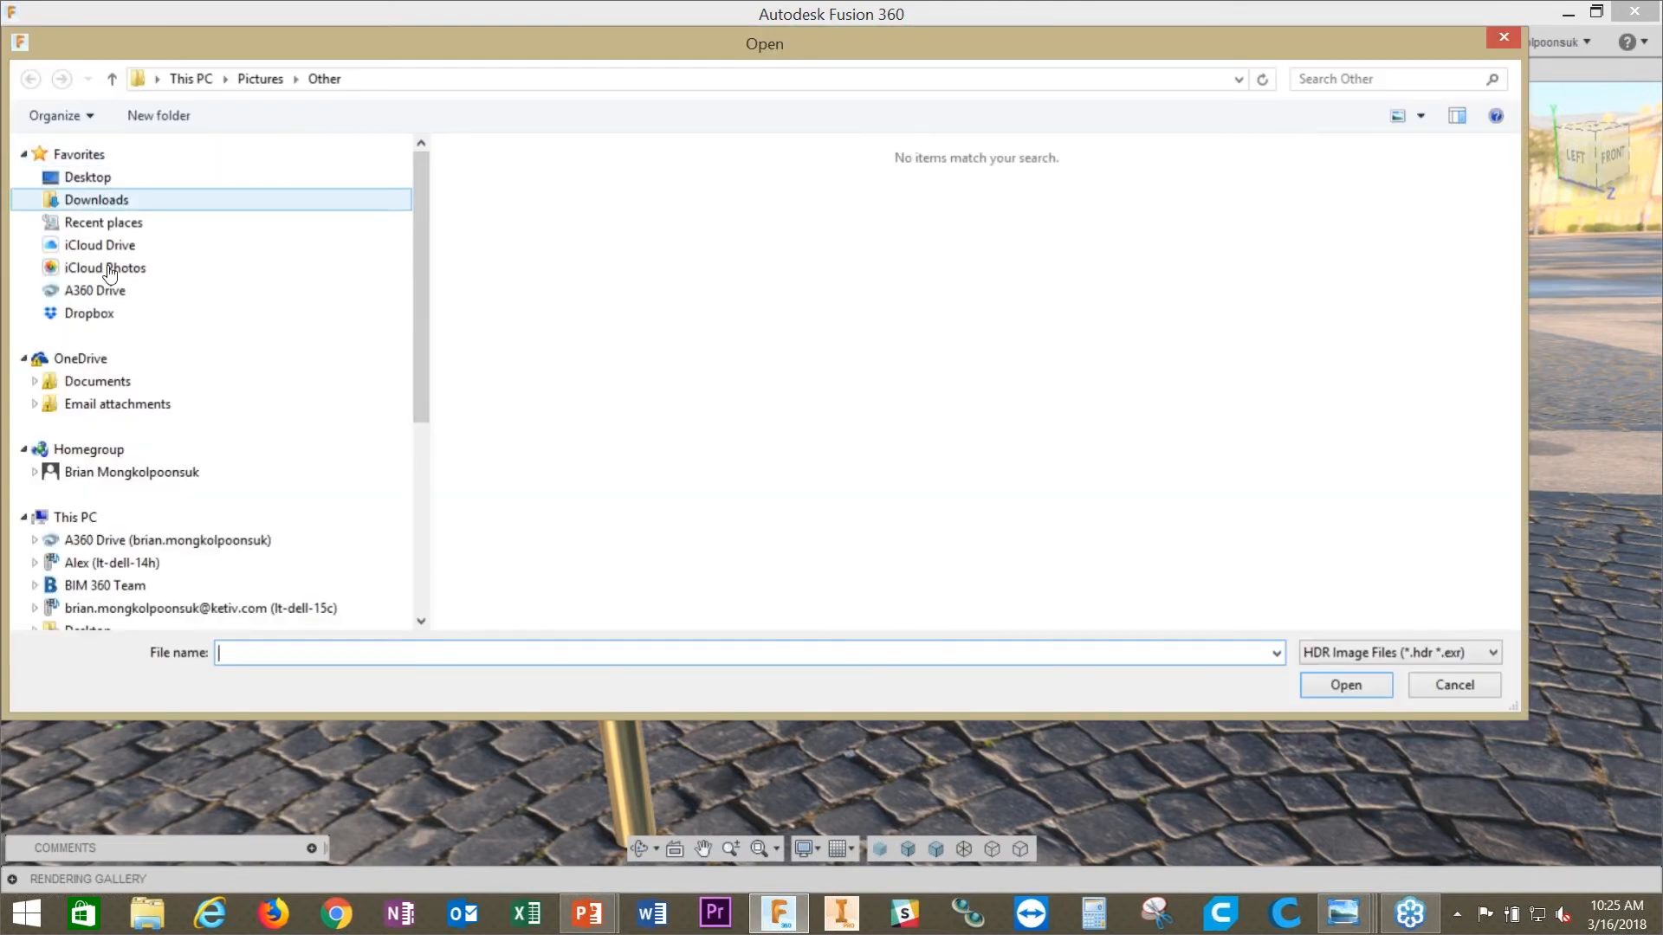
left_click(121, 202)
left_click_drag(1510, 206, 1512, 347)
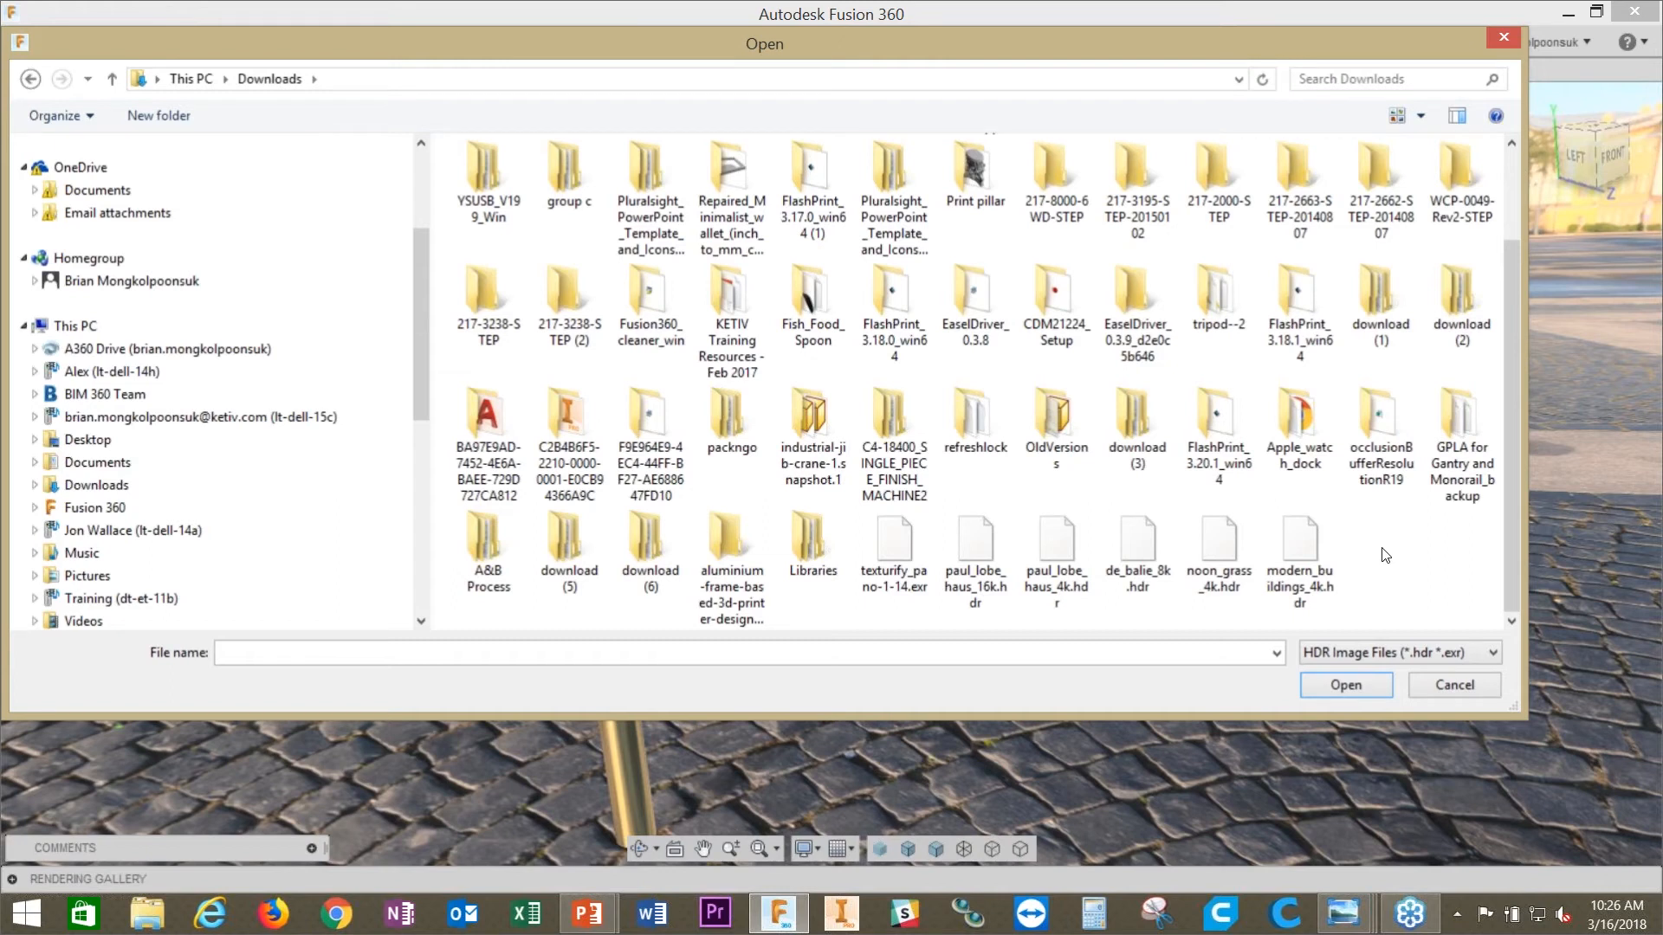
left_click(1443, 660)
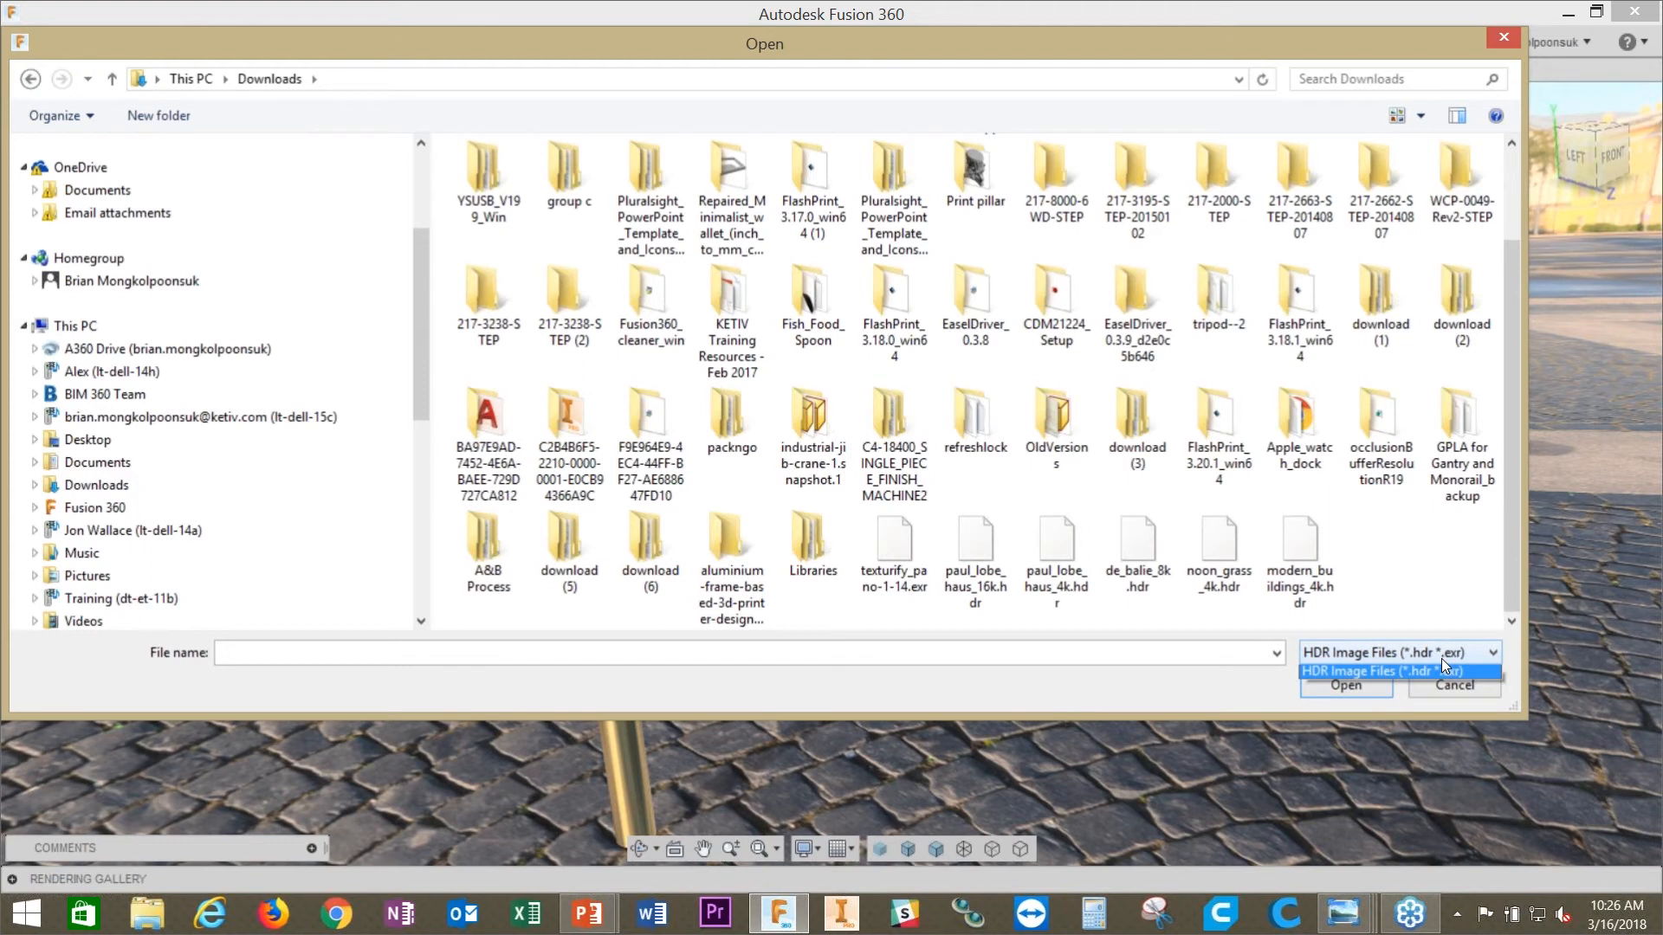
left_click(1441, 660)
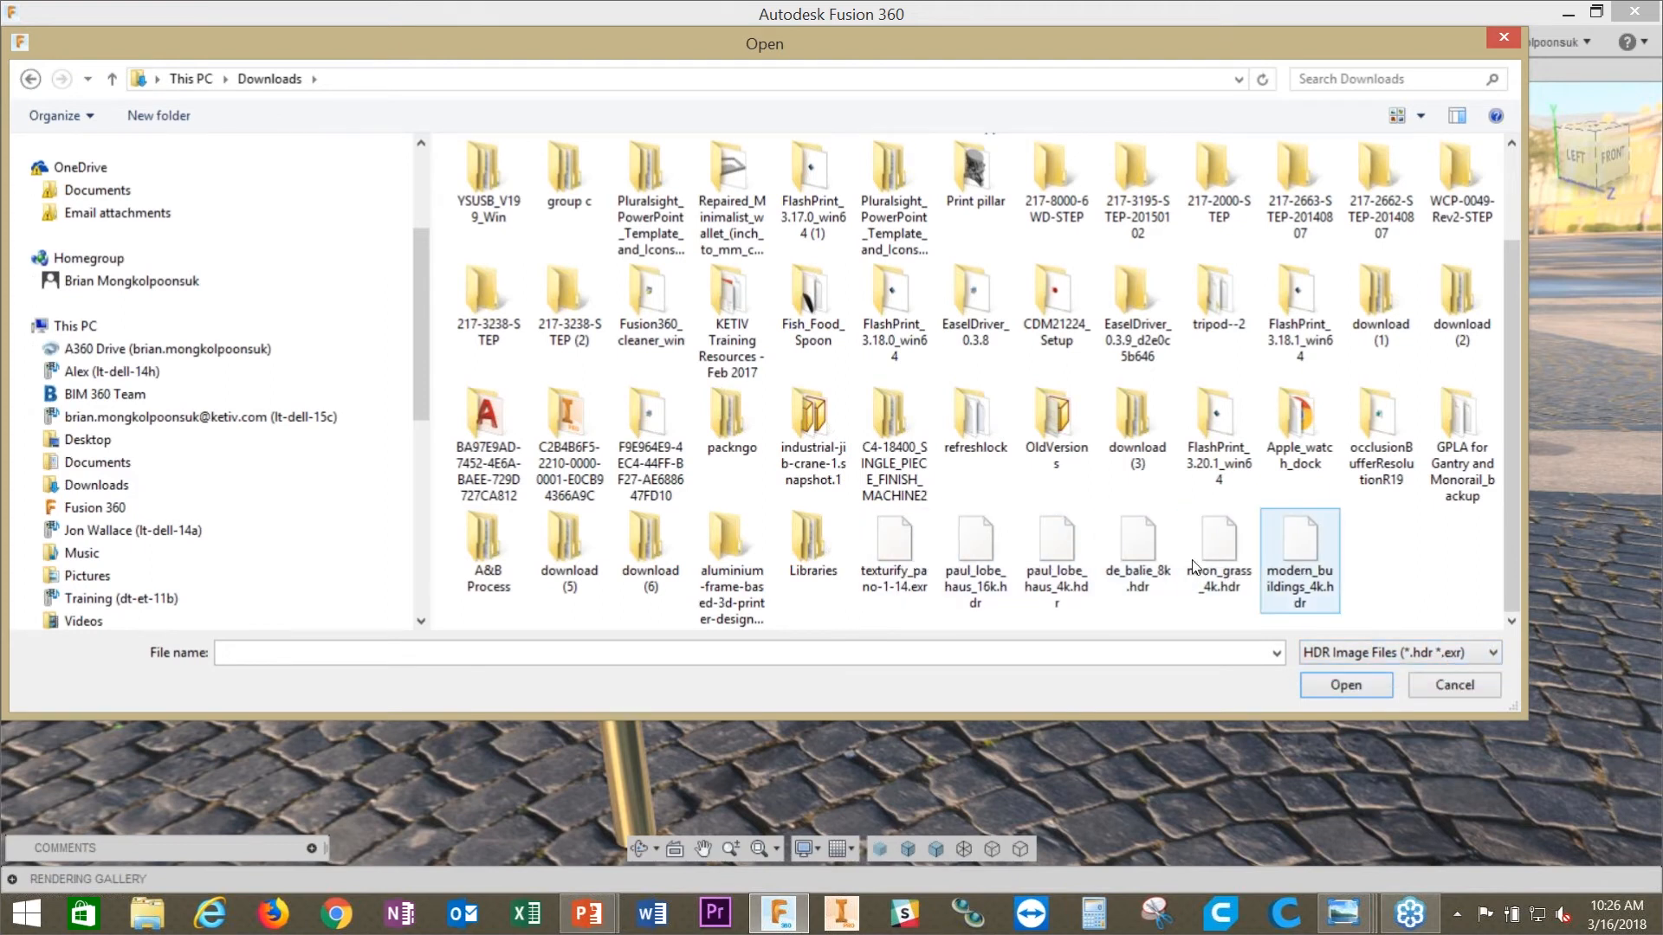
left_click(1503, 38)
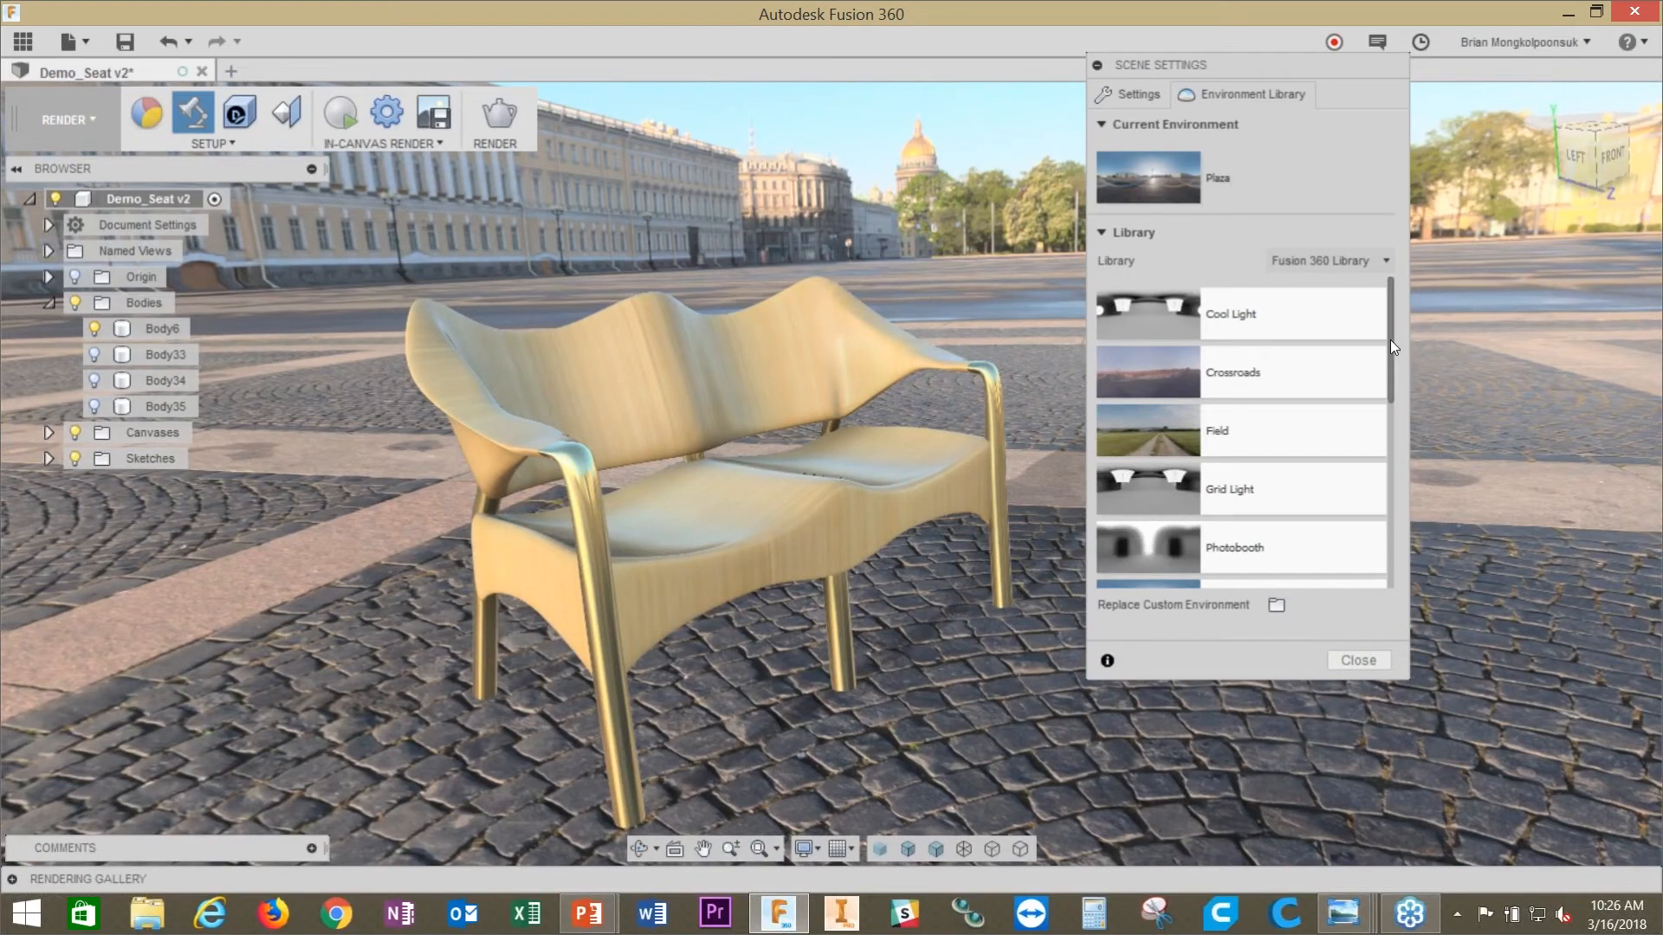
Step: Close the scene settings, keeping the Plaza environment
left_click(998, 381)
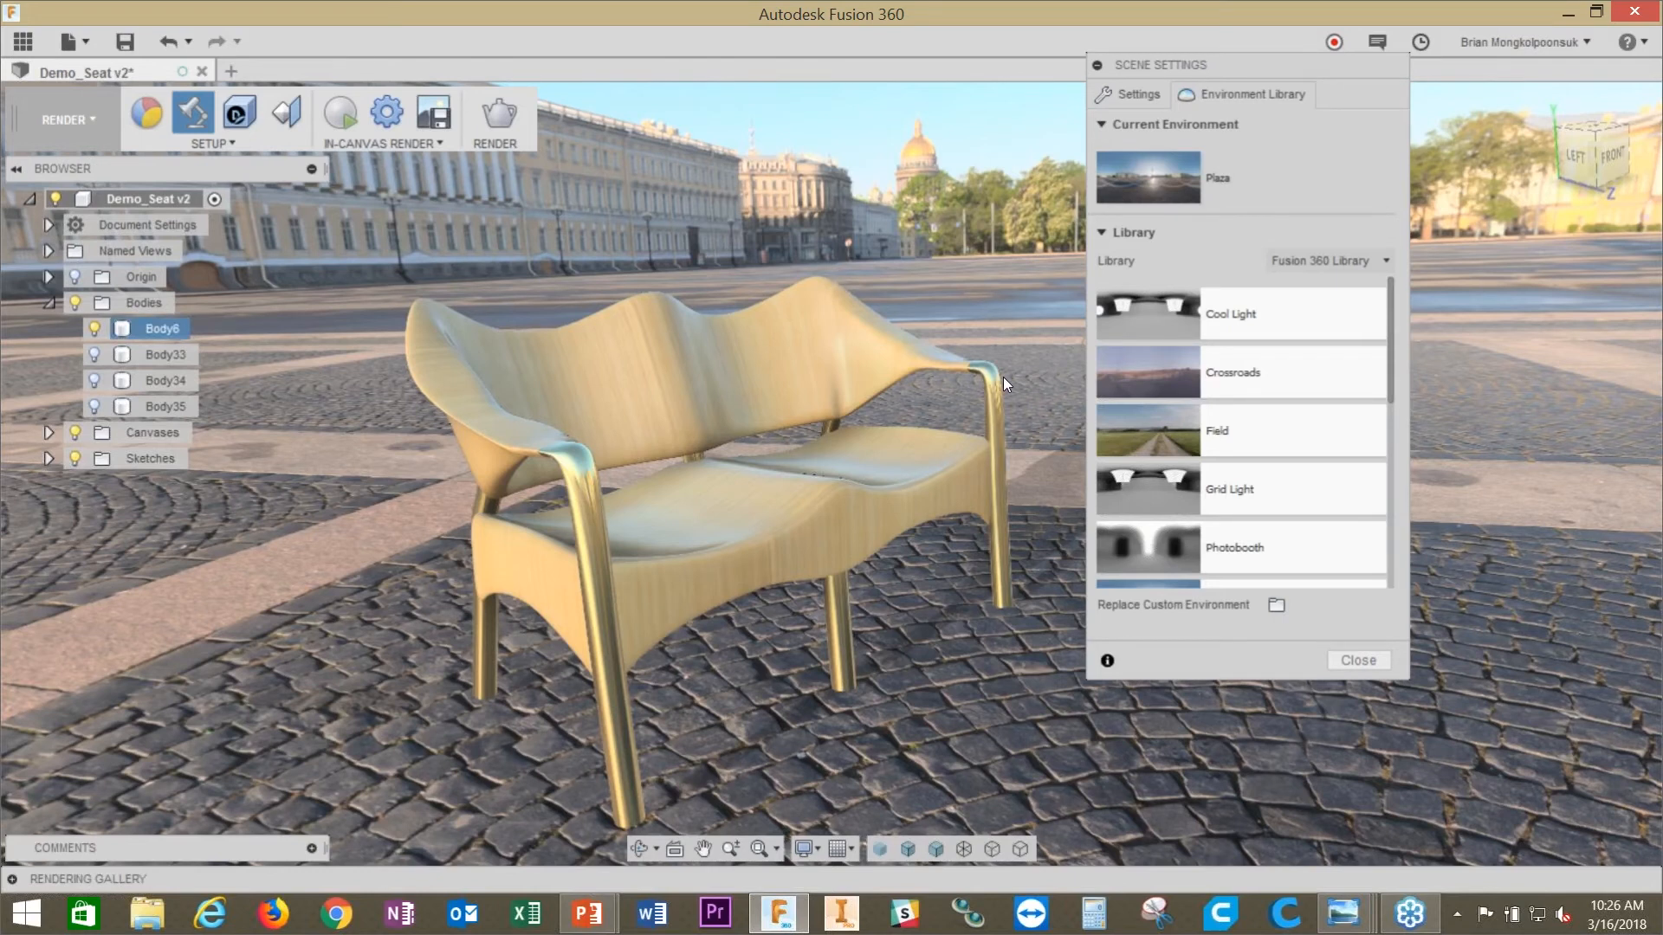
left_click_drag(1389, 342, 1369, 282)
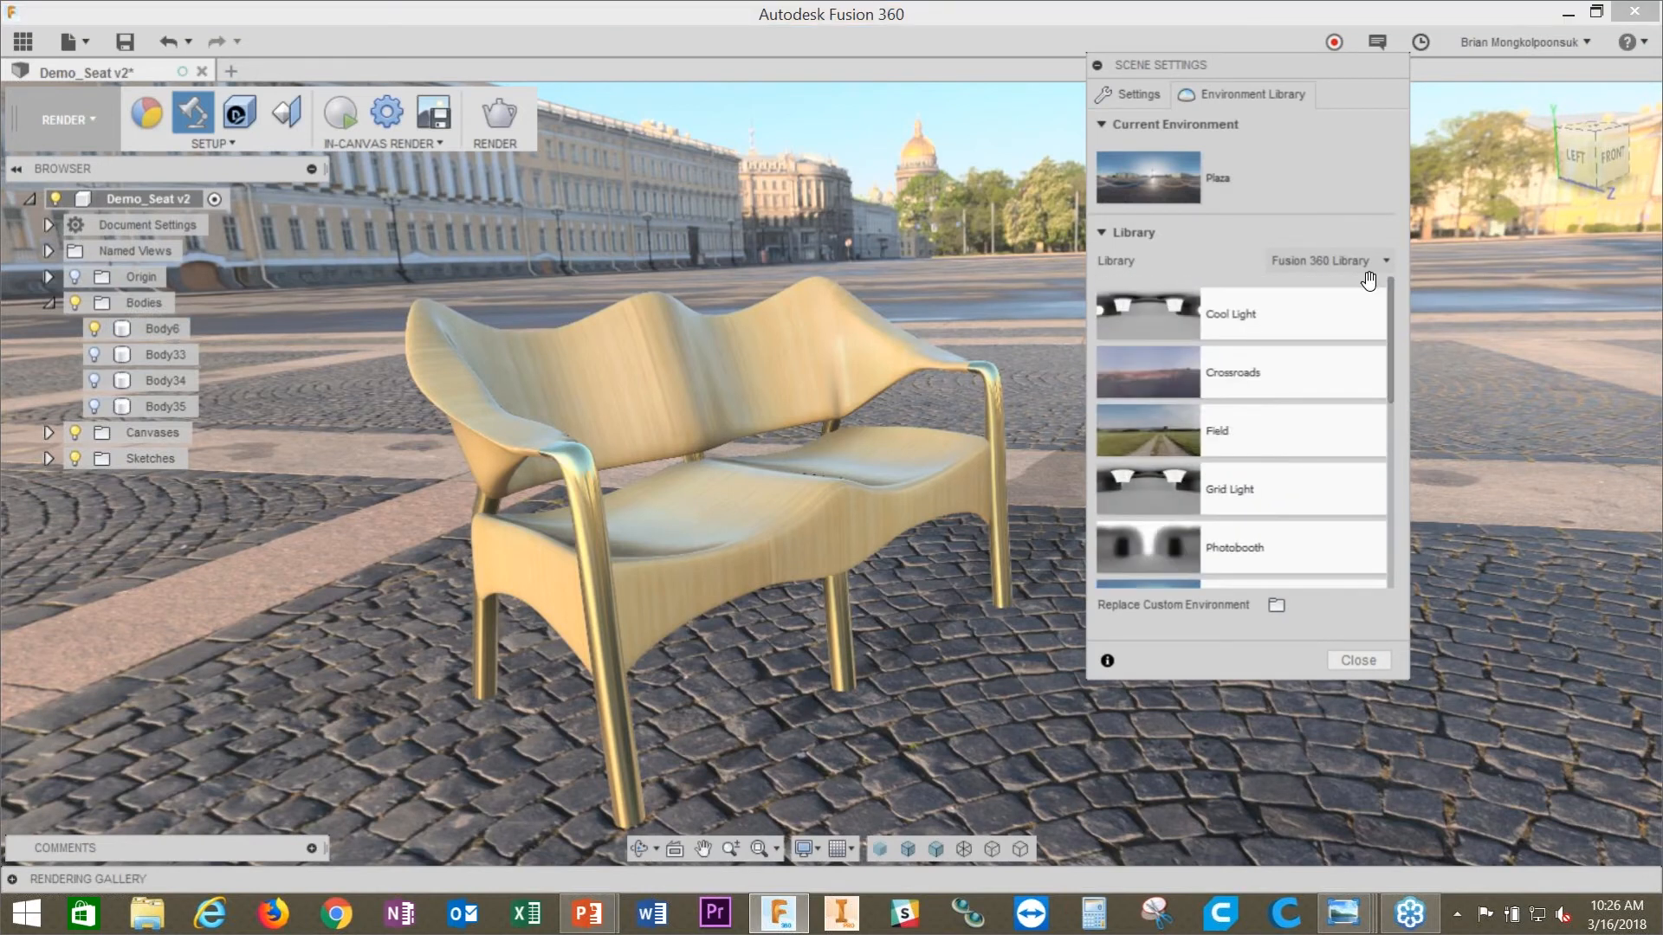
left_click(1377, 659)
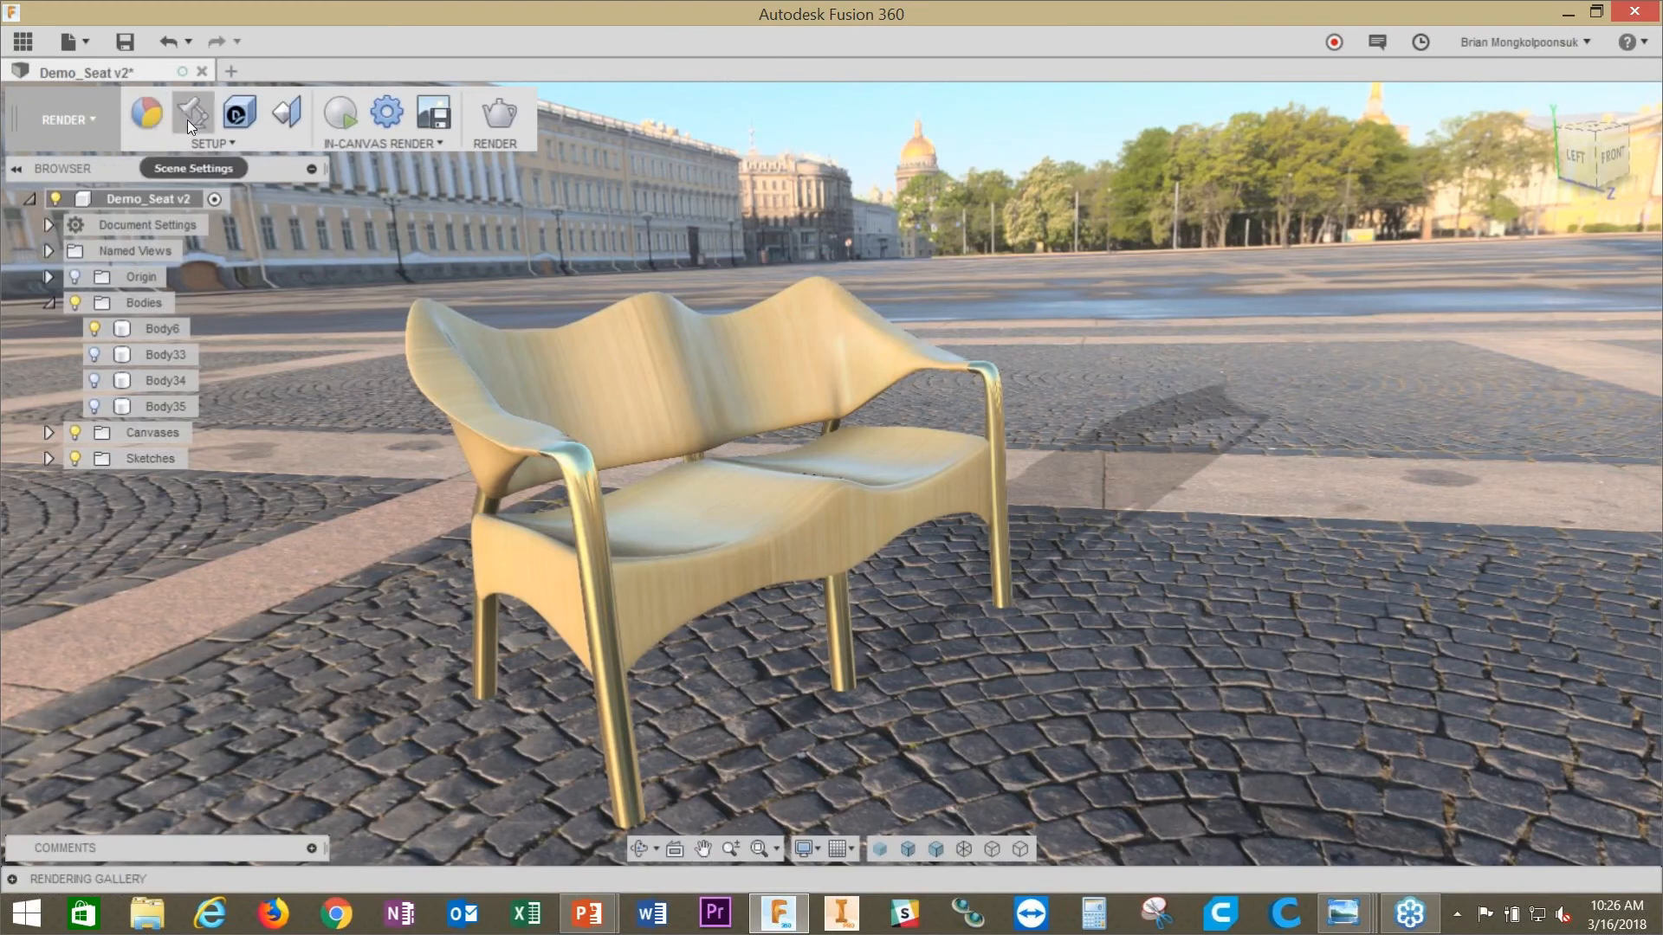
Step: Start a decal from the rear view of the bench and load warning.png as its image
left_click(236, 116)
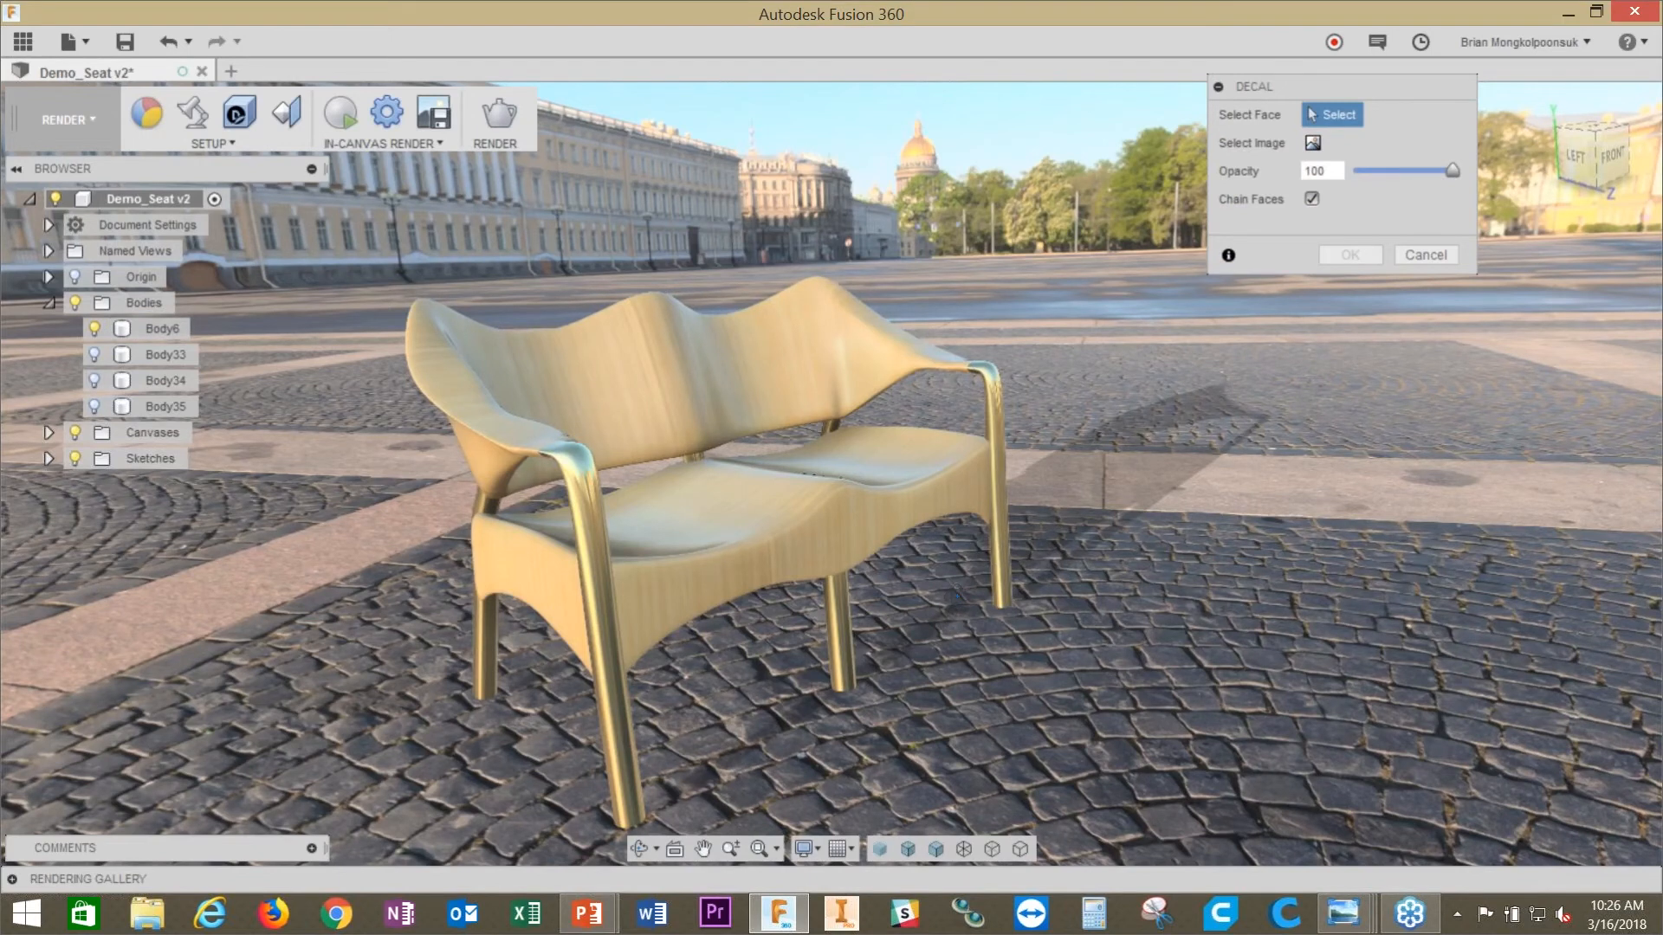
middle_click_drag(958, 596, 1259, 597, "shift")
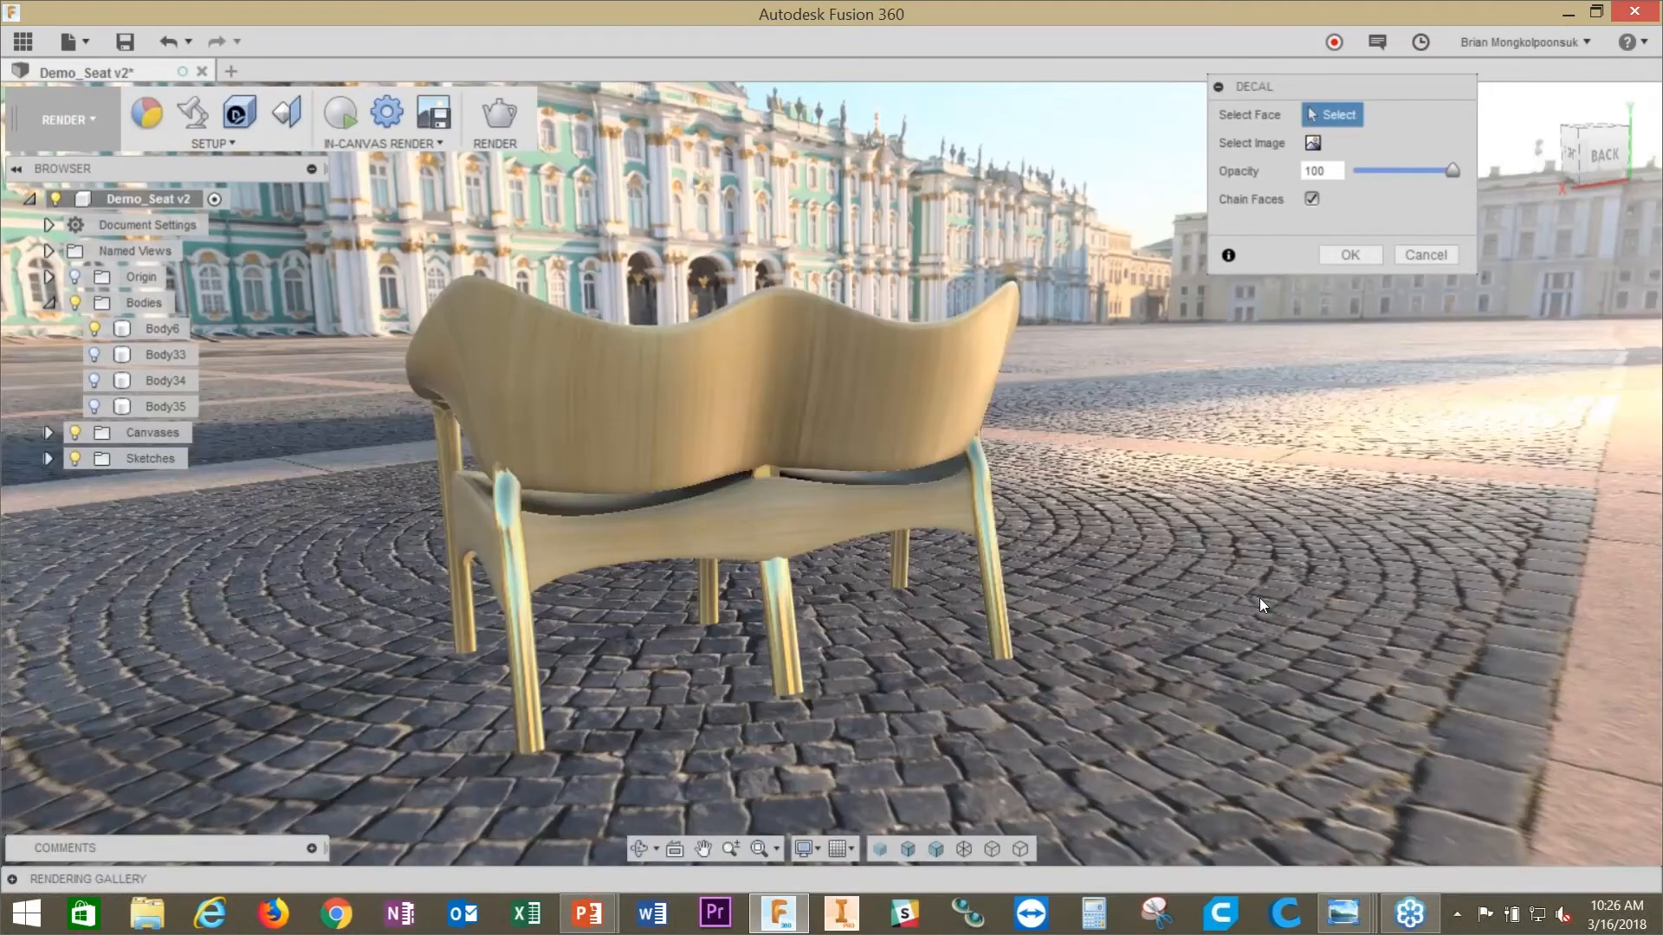
scroll(825, 650, "down", 2)
scroll(825, 648, "up", 2)
left_click(1311, 143)
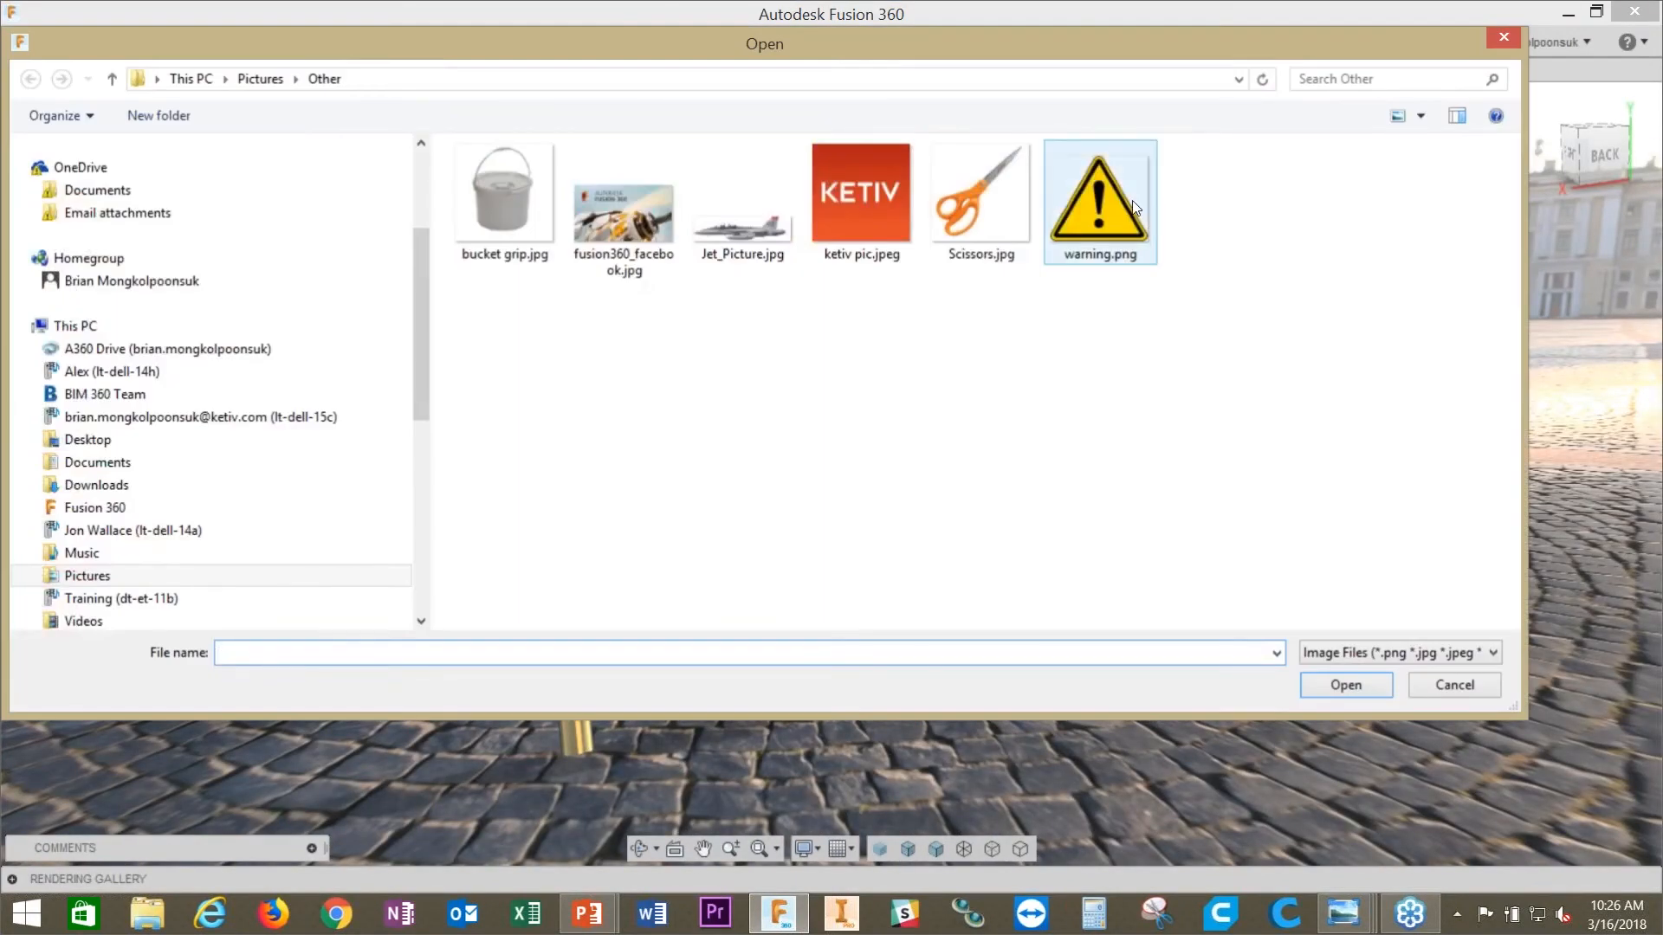
left_click(1112, 205)
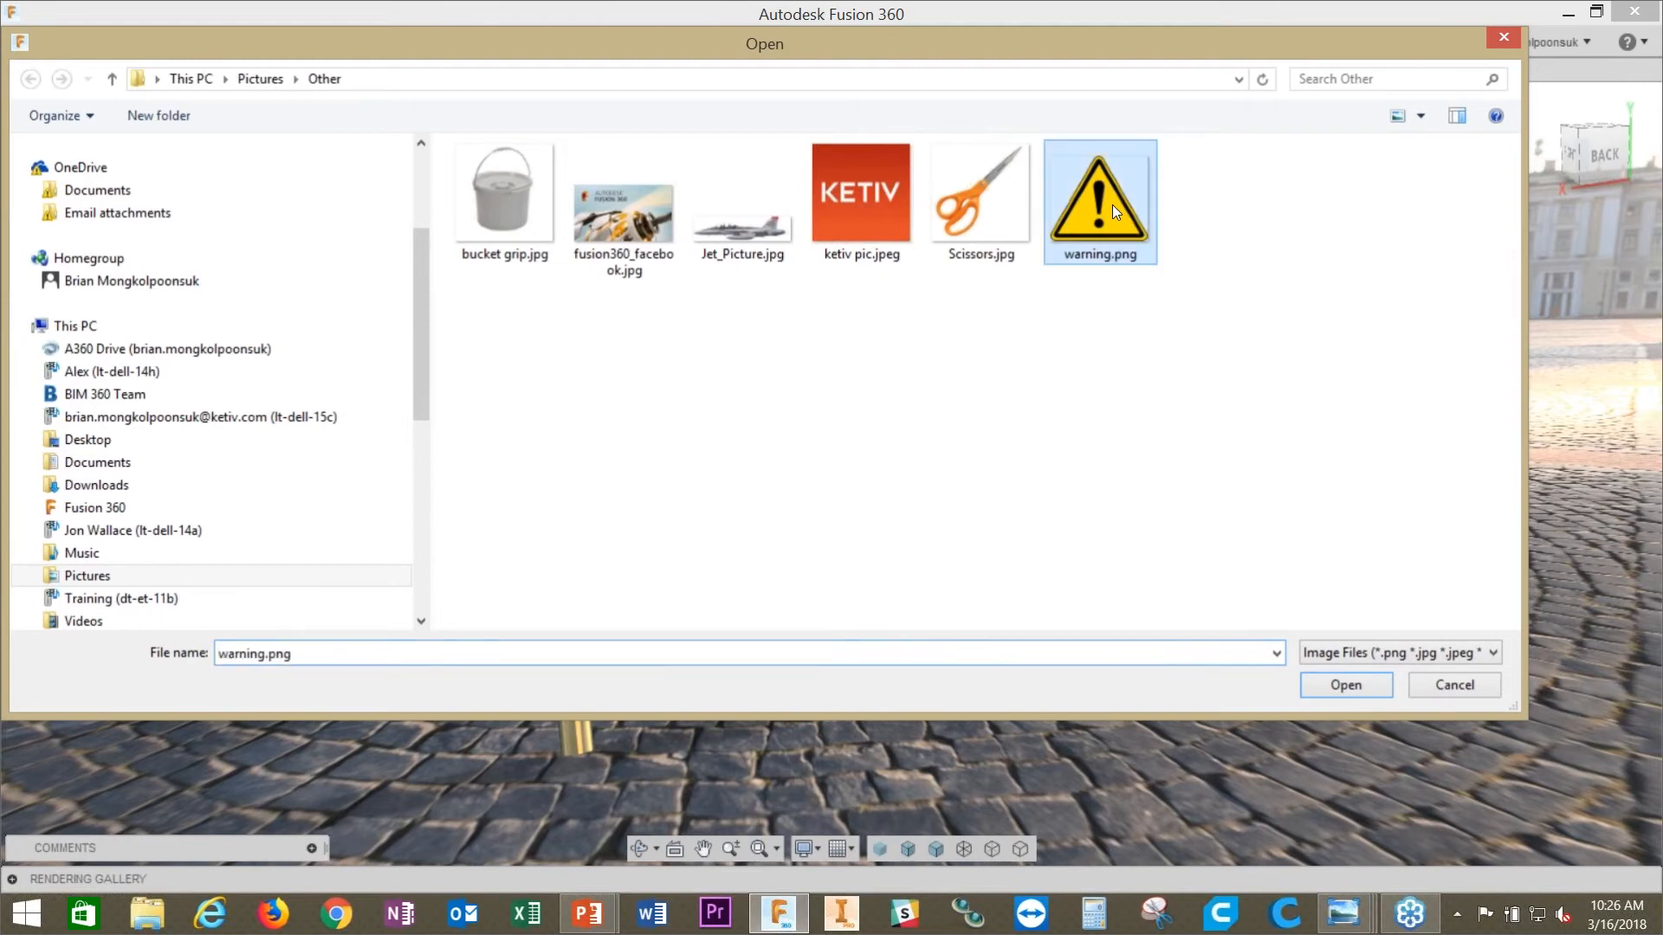
double_click(1111, 204)
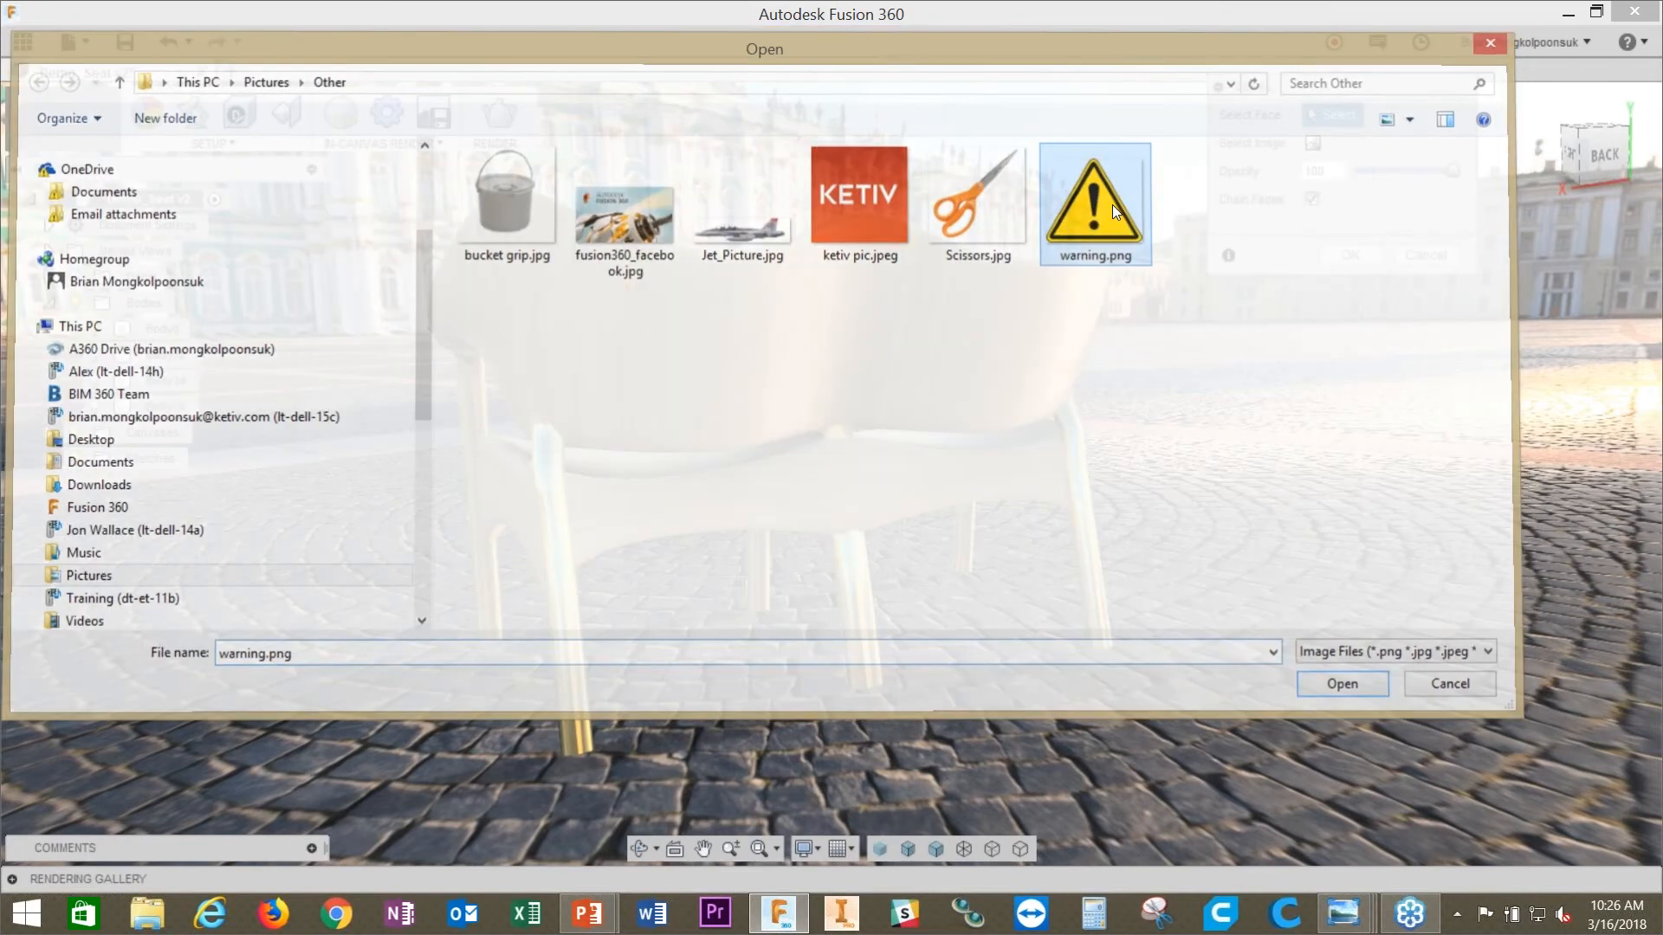
Step: Place the decal on the rear face of the seat rail below the backrest and disable Chain Faces
scroll(632, 512, "up", 3)
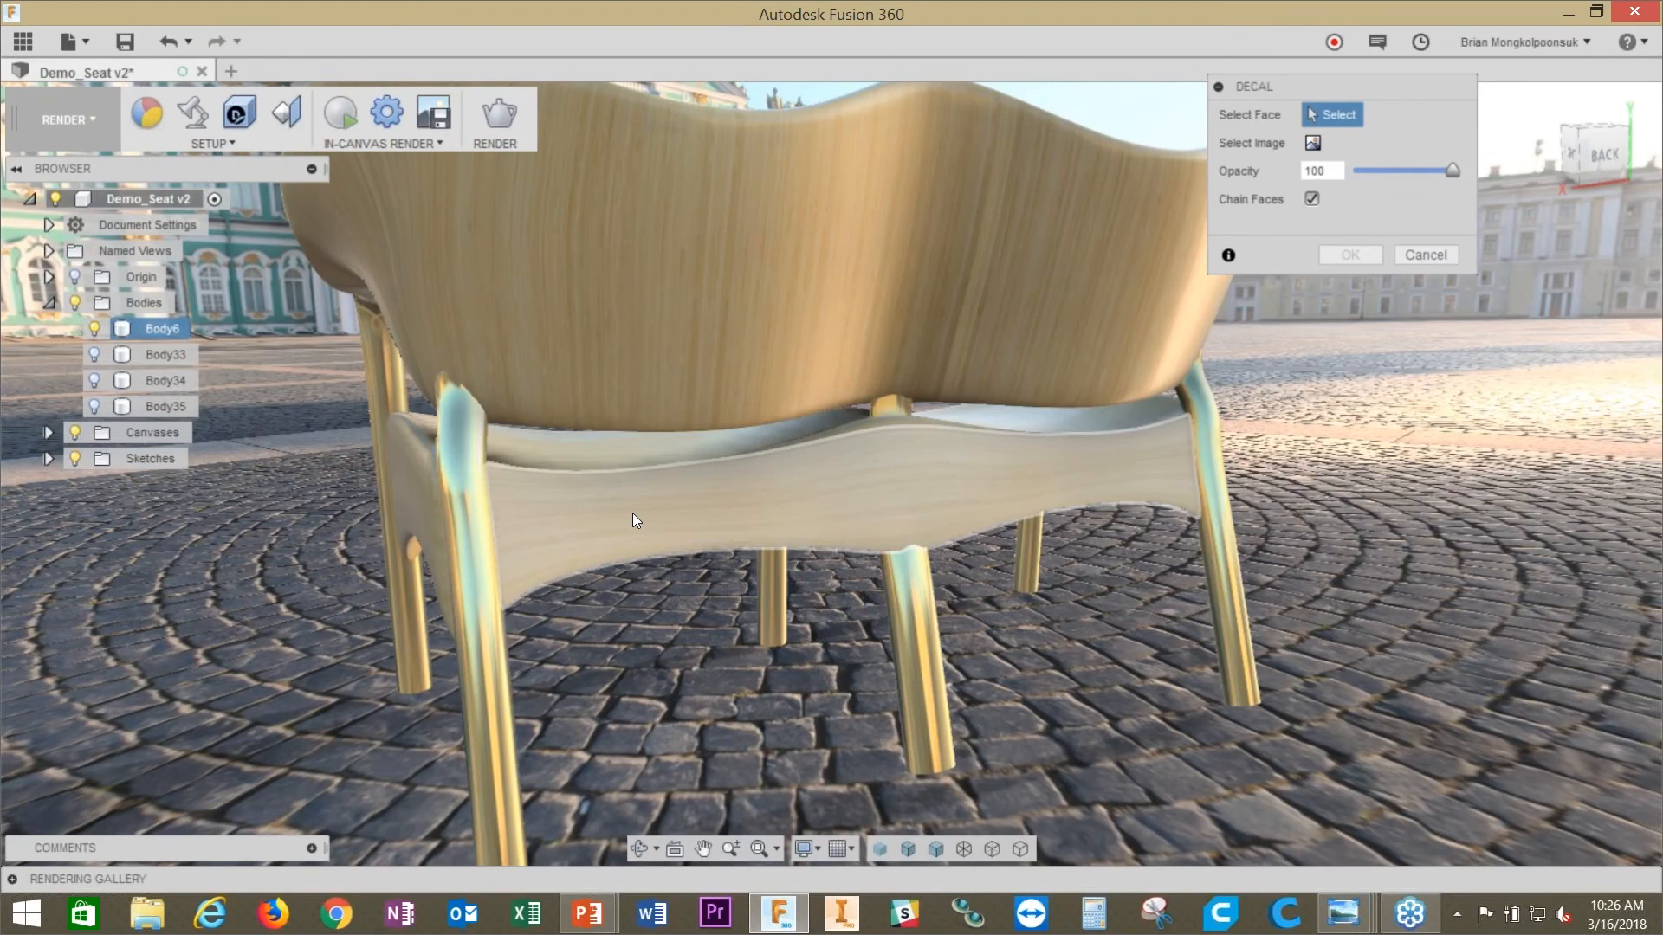
left_click(633, 513)
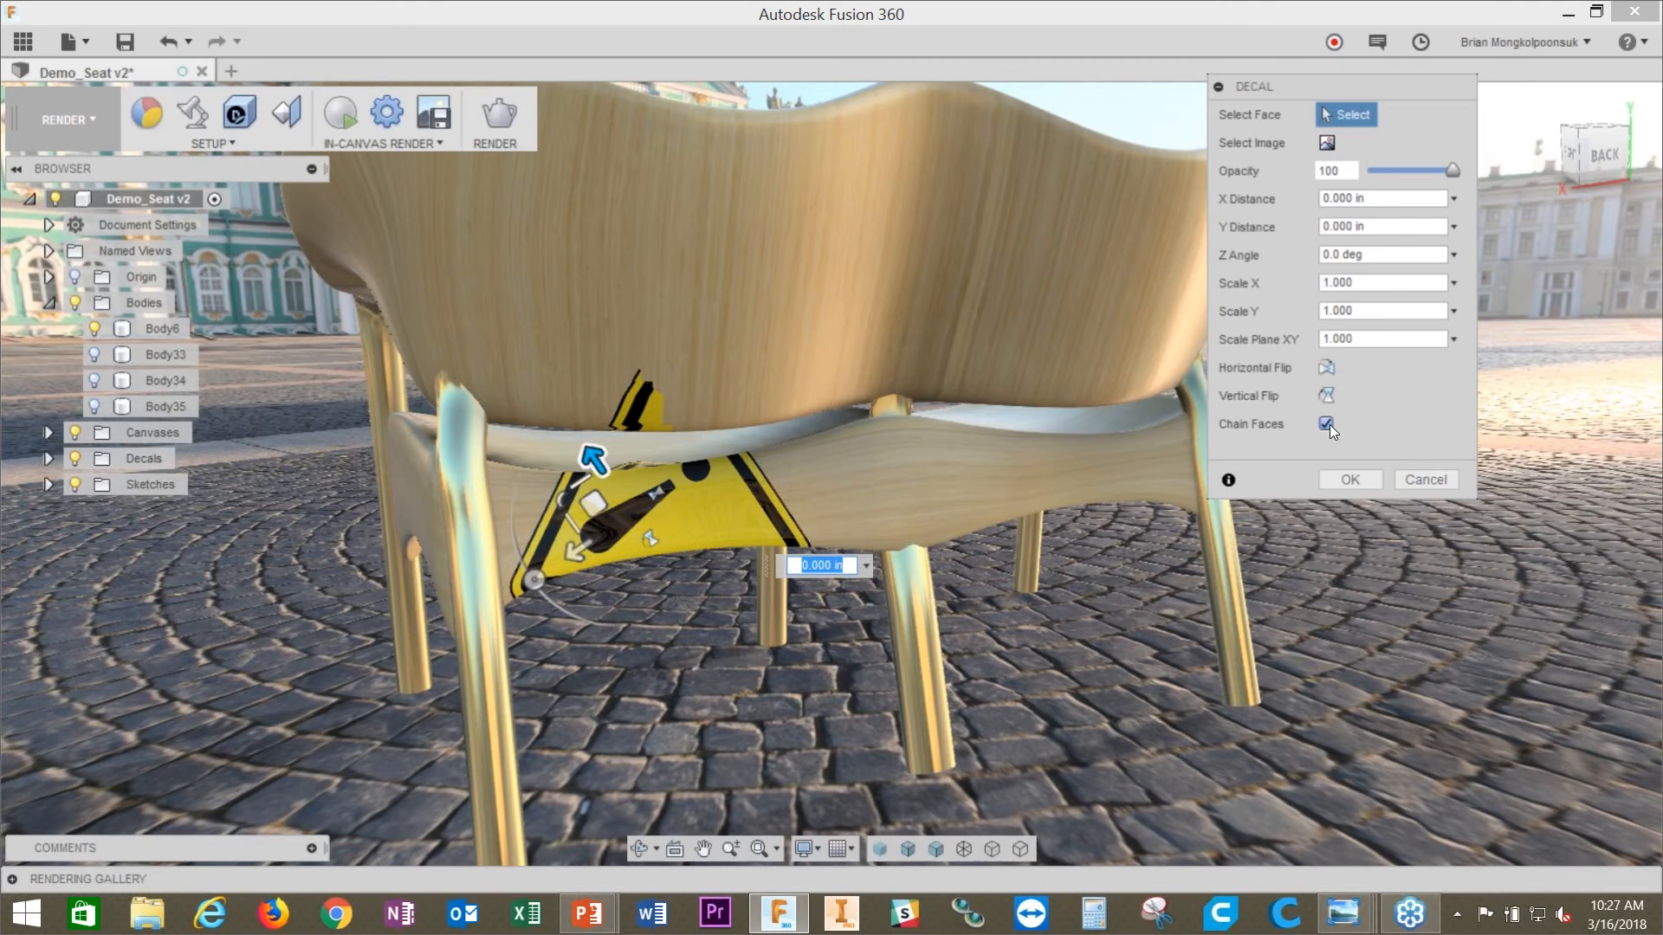
left_click(1326, 423)
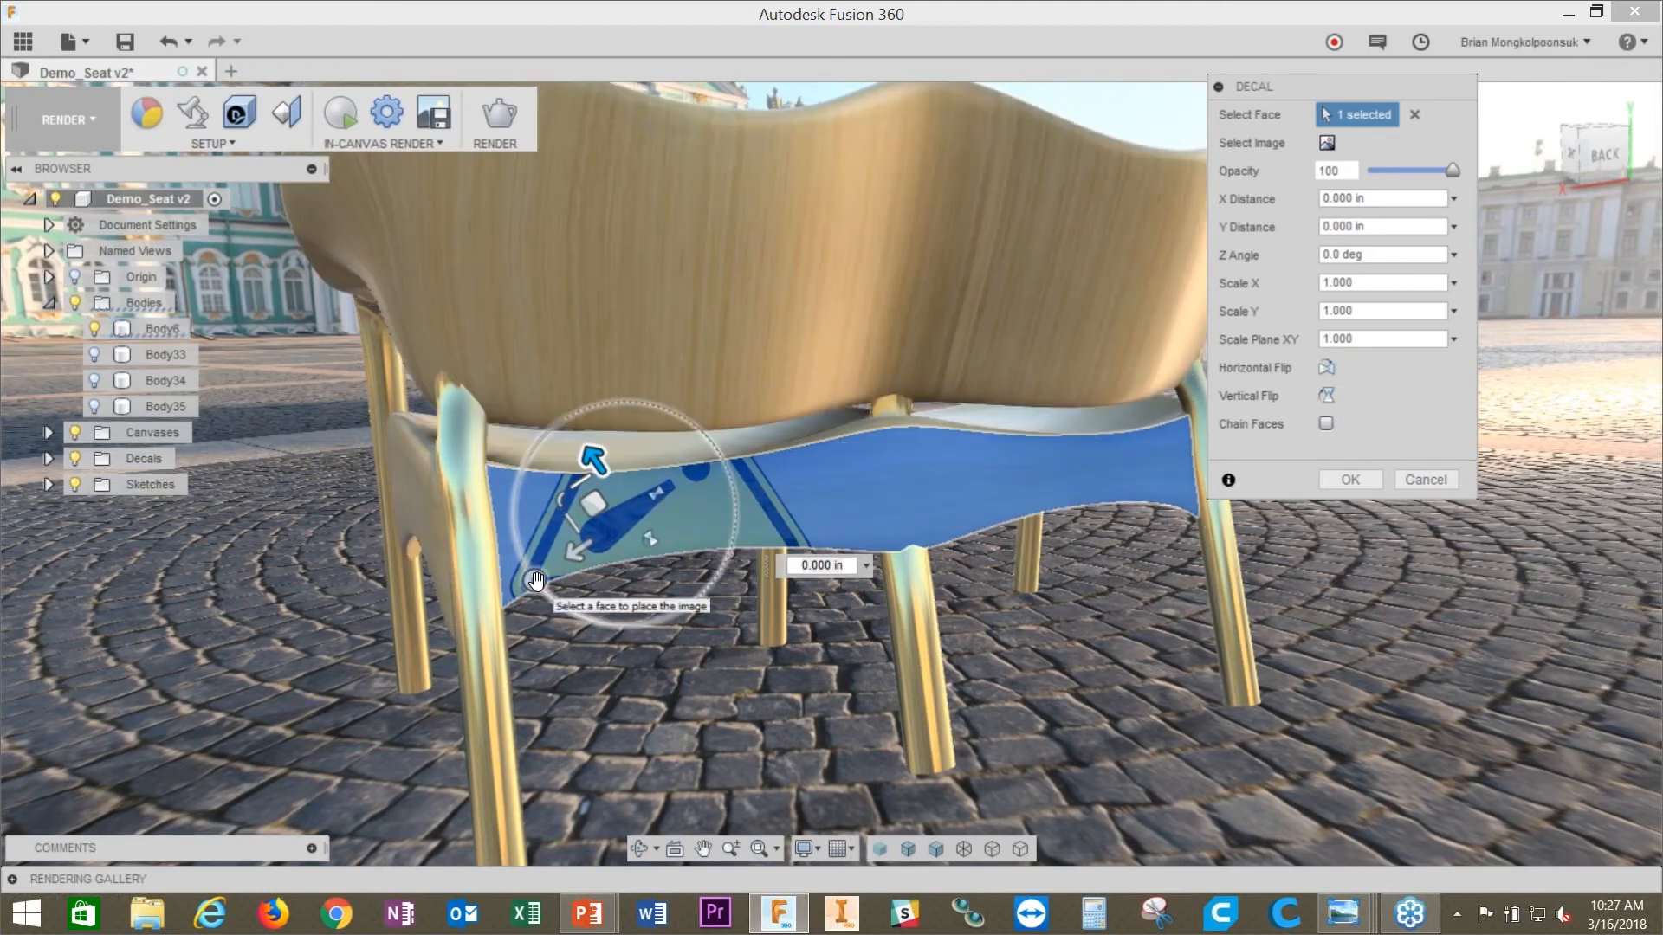
Step: Rotate the warning decal by -120 degrees and scale it uniformly to 0.2586
left_click_drag(538, 581, 617, 375)
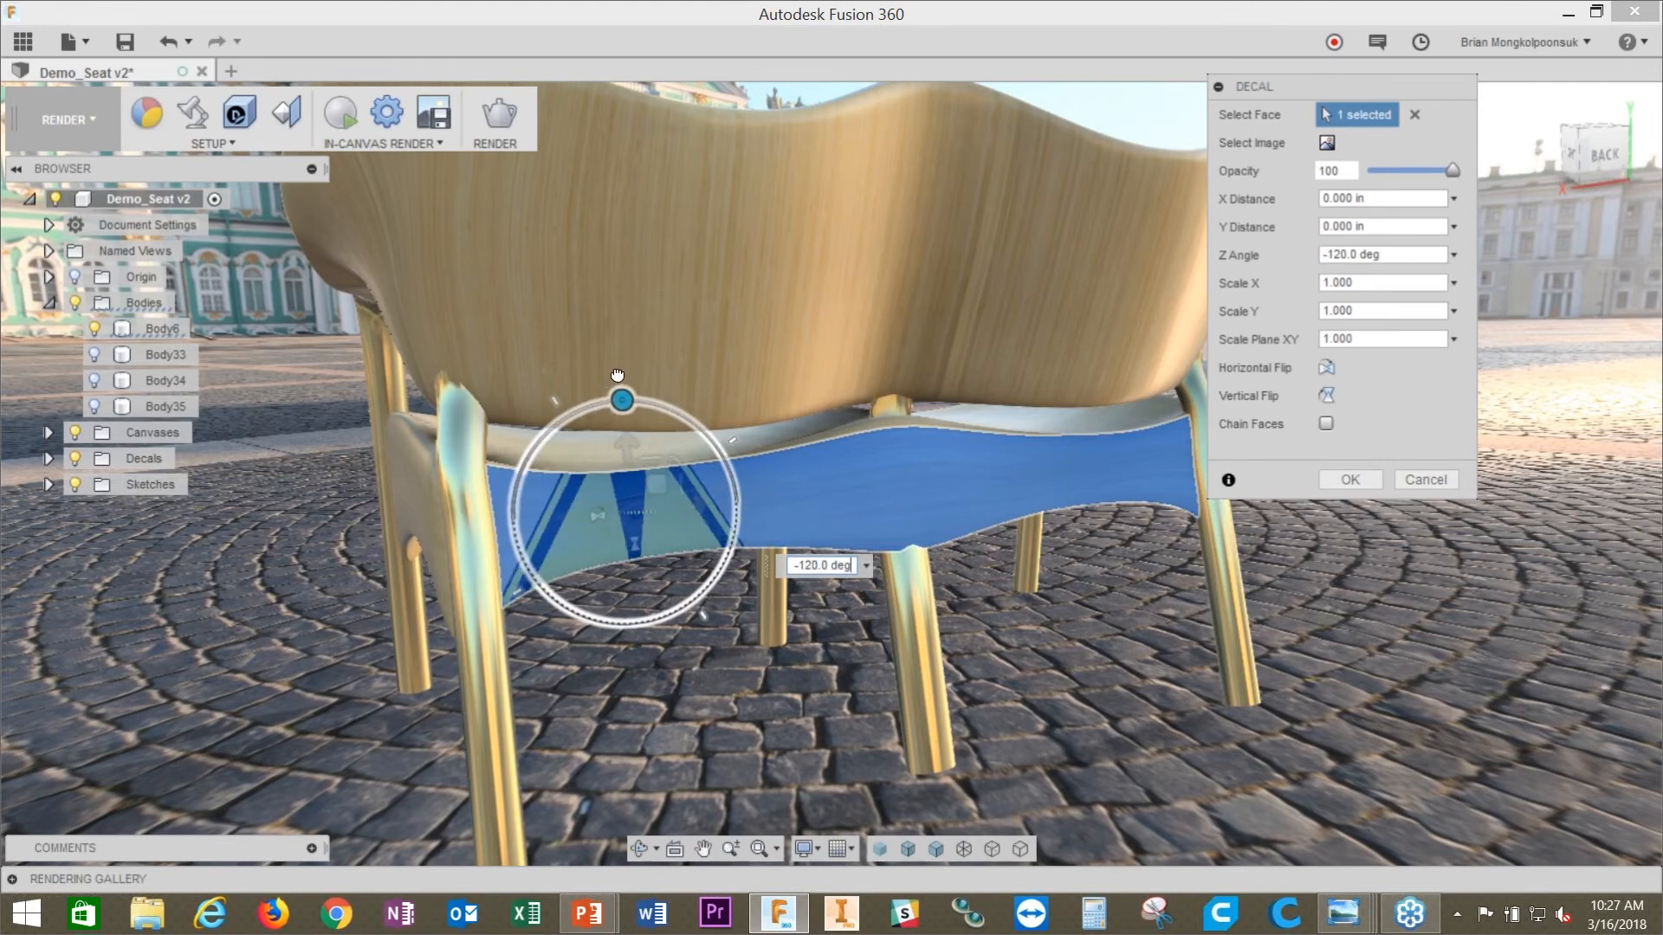
left_click(669, 461)
left_click_drag(669, 462, 617, 488)
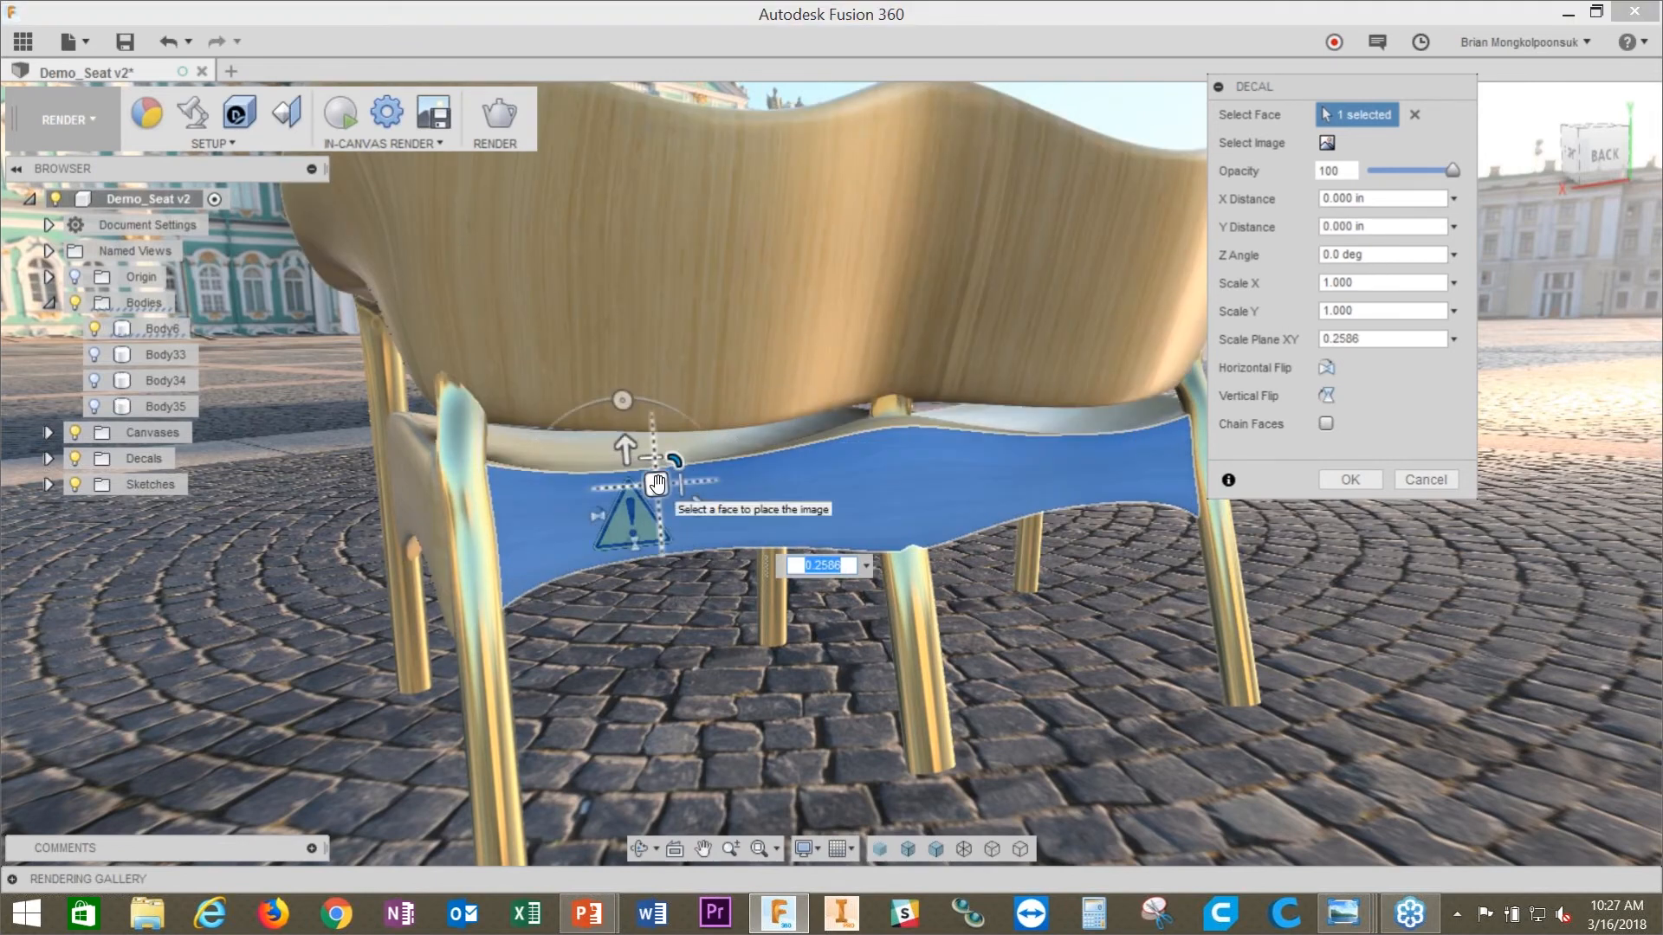
Step: Move the warning decal toward the left end of the rear rail and apply it
left_click(655, 483)
left_click_drag(658, 491, 562, 479)
left_click(1333, 482)
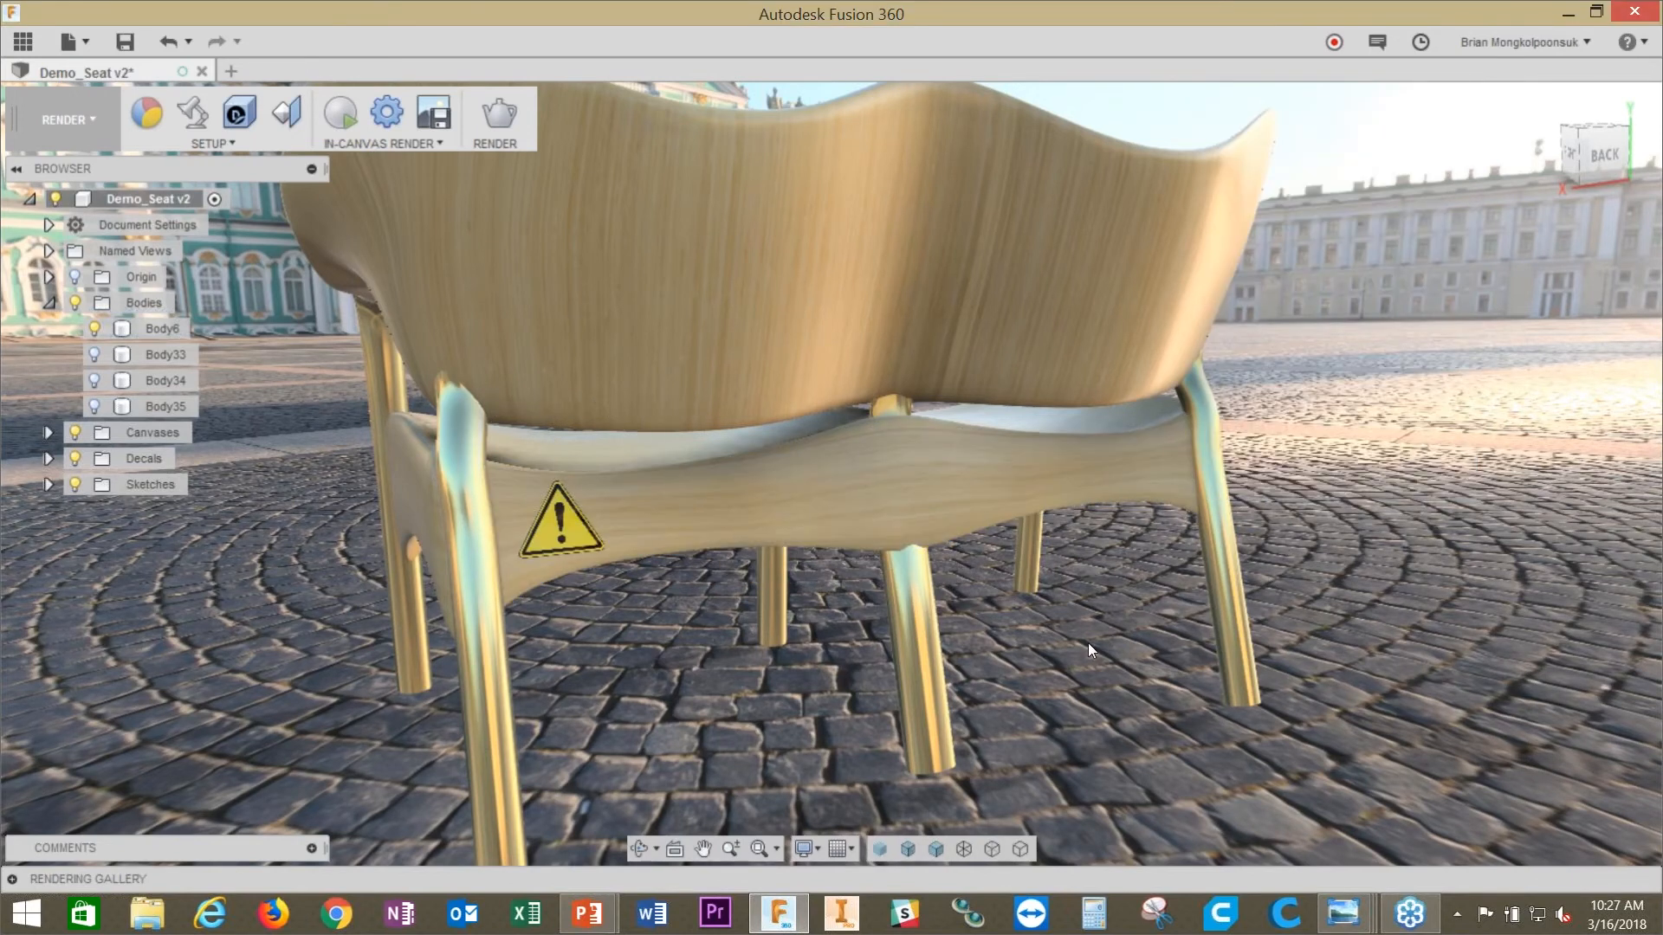
Step: Open the texture map controls for the bench body and set its projection type to Planar
scroll(1088, 642, "down", 3)
scroll(1087, 643, "down", 1)
middle_click_drag(1341, 517, 1195, 498, "shift")
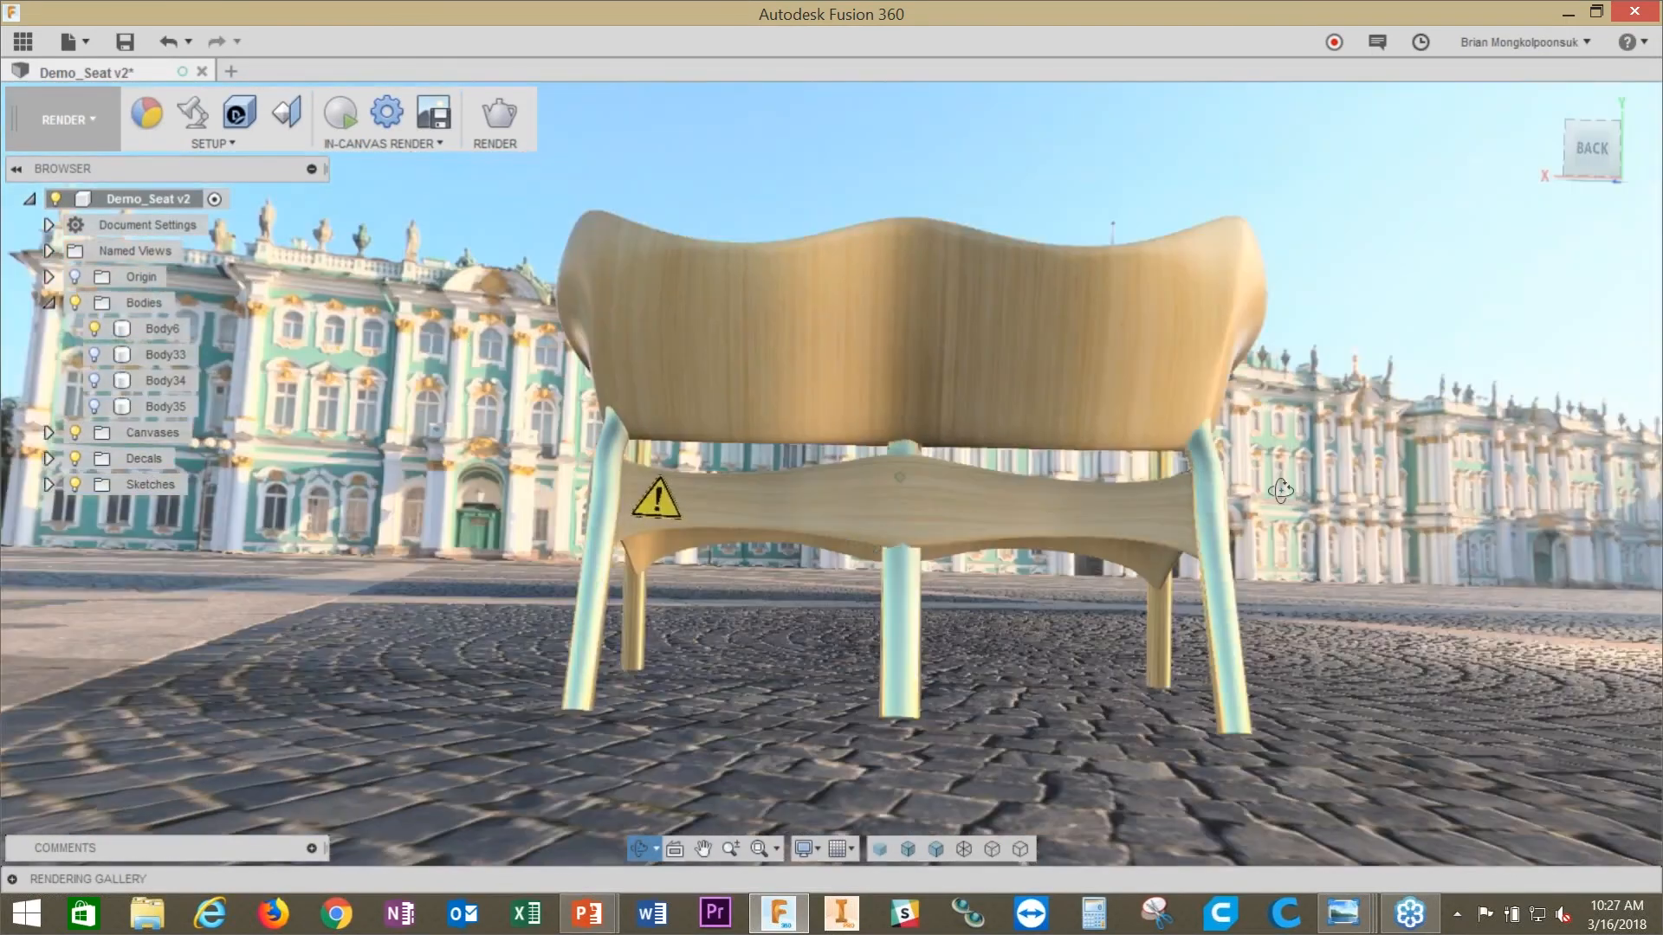
left_click_drag(1270, 494, 1221, 539)
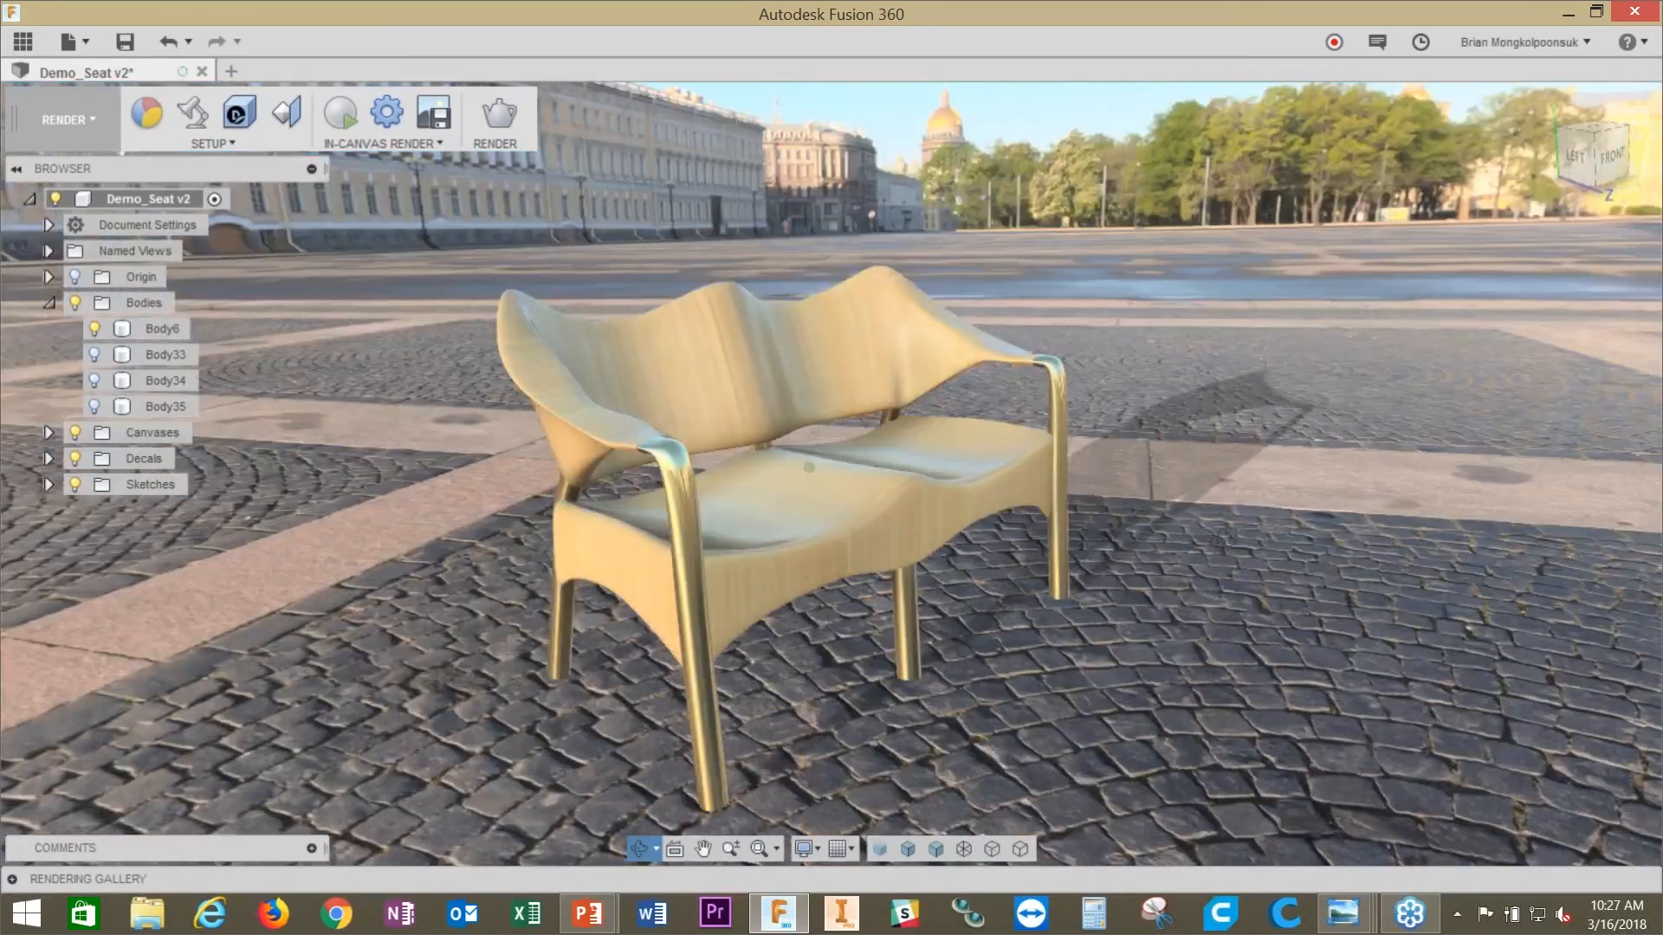
left_click_drag(895, 523, 962, 579)
middle_click_drag(1013, 565, 1003, 565, "shift")
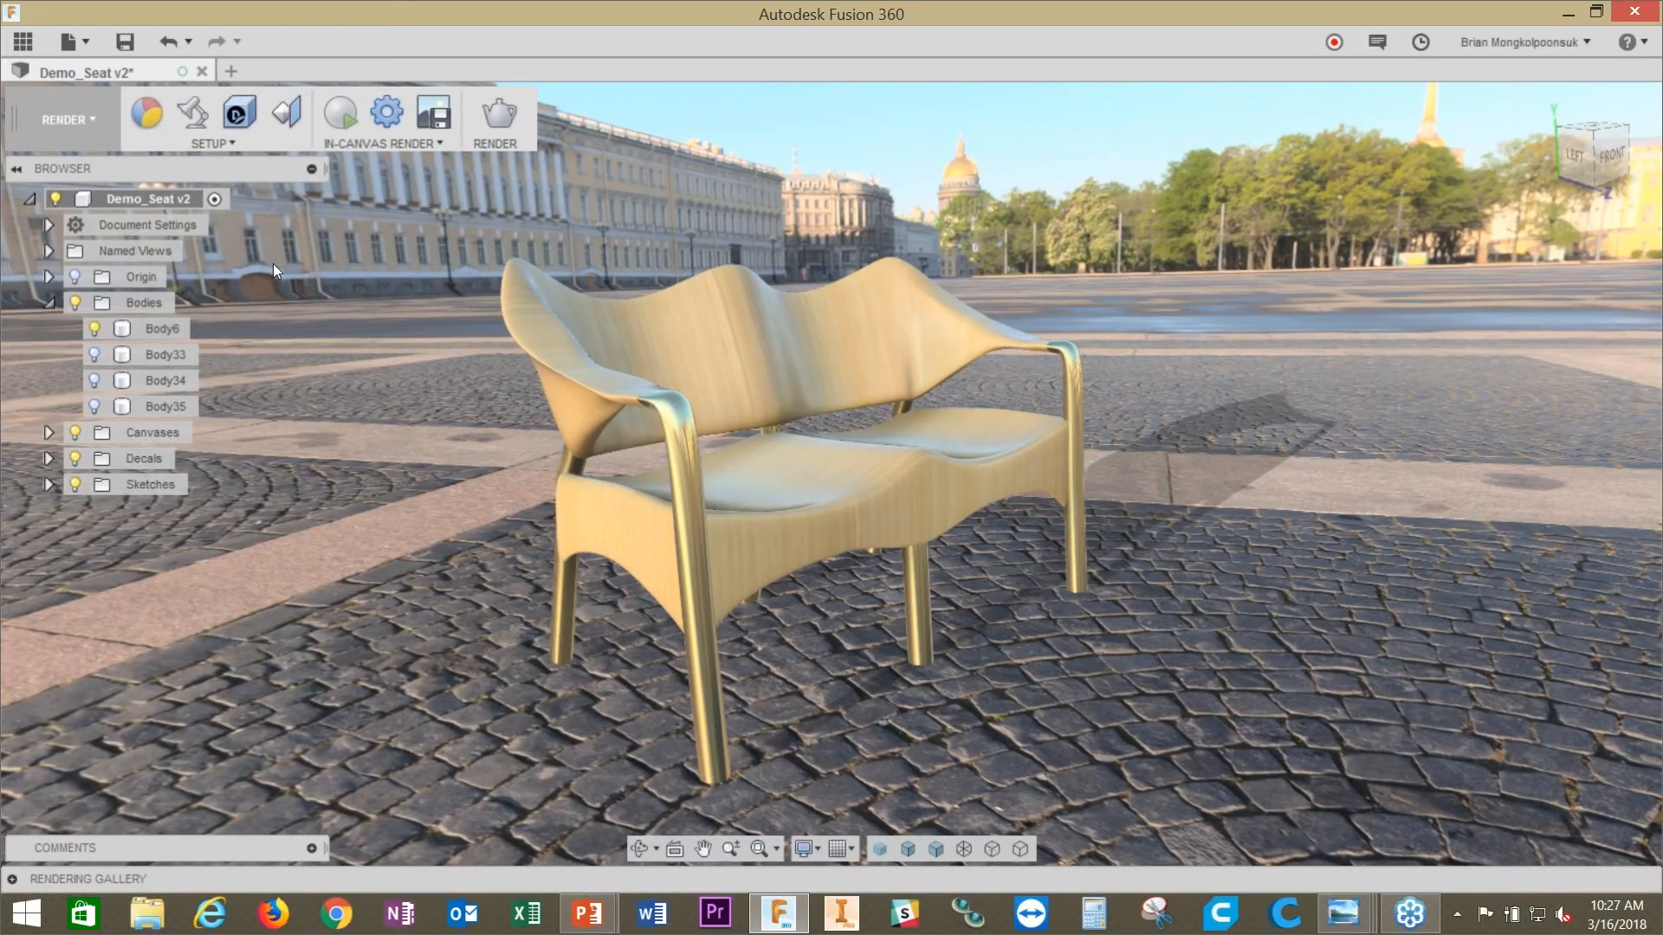
left_click(283, 110)
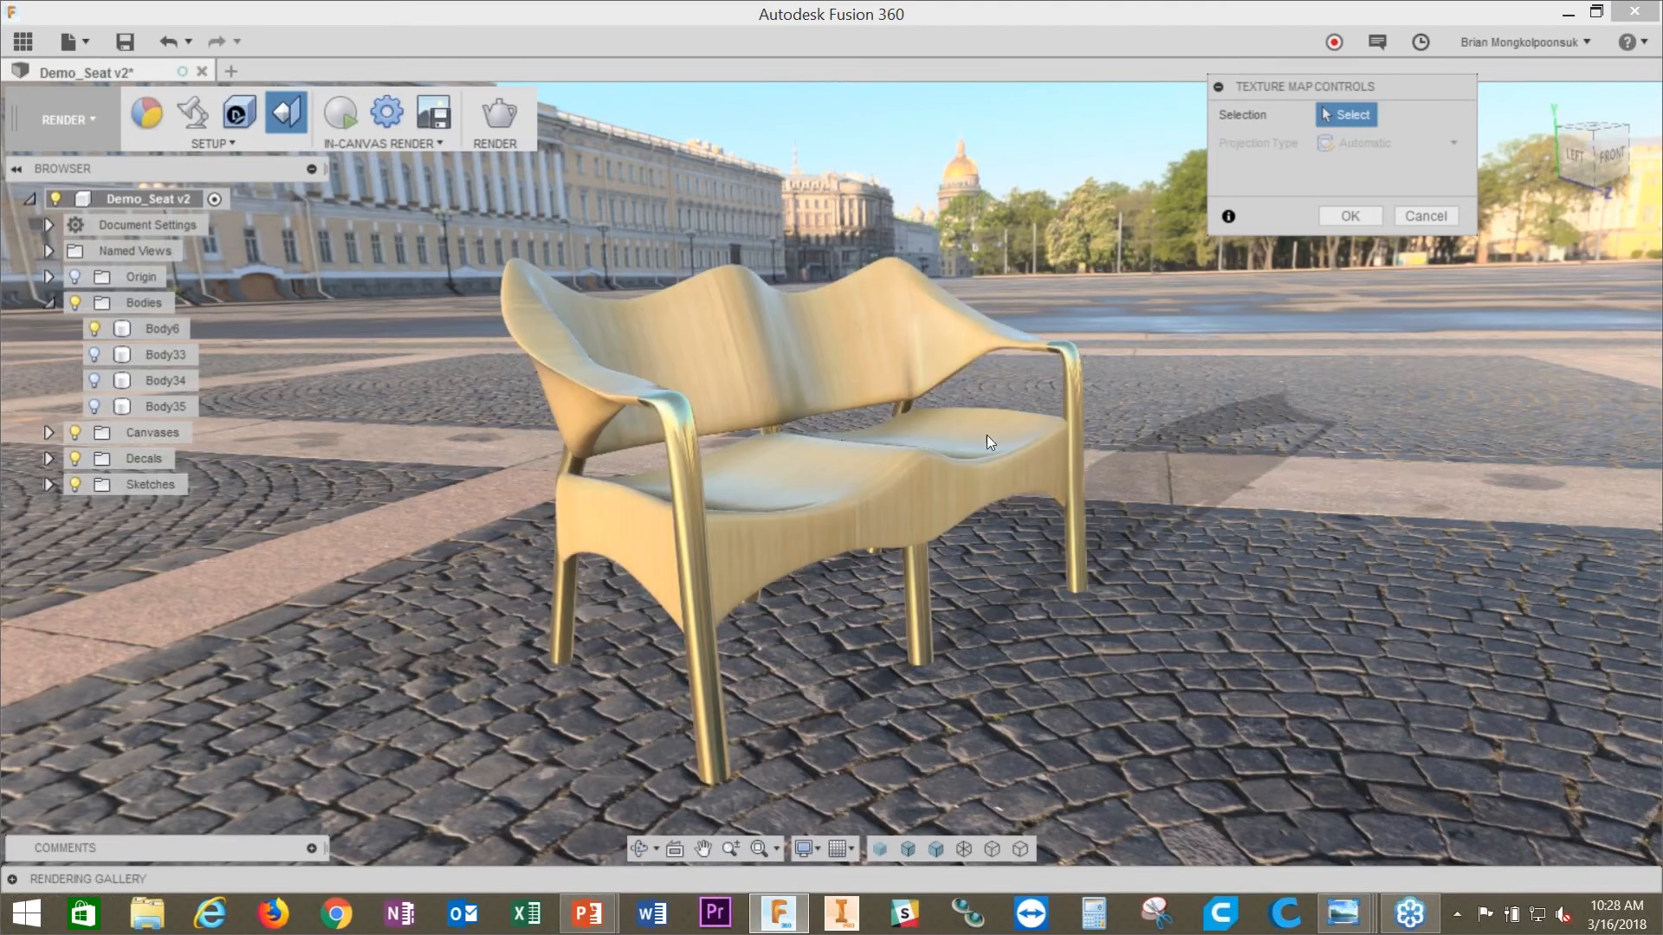
left_click(918, 430)
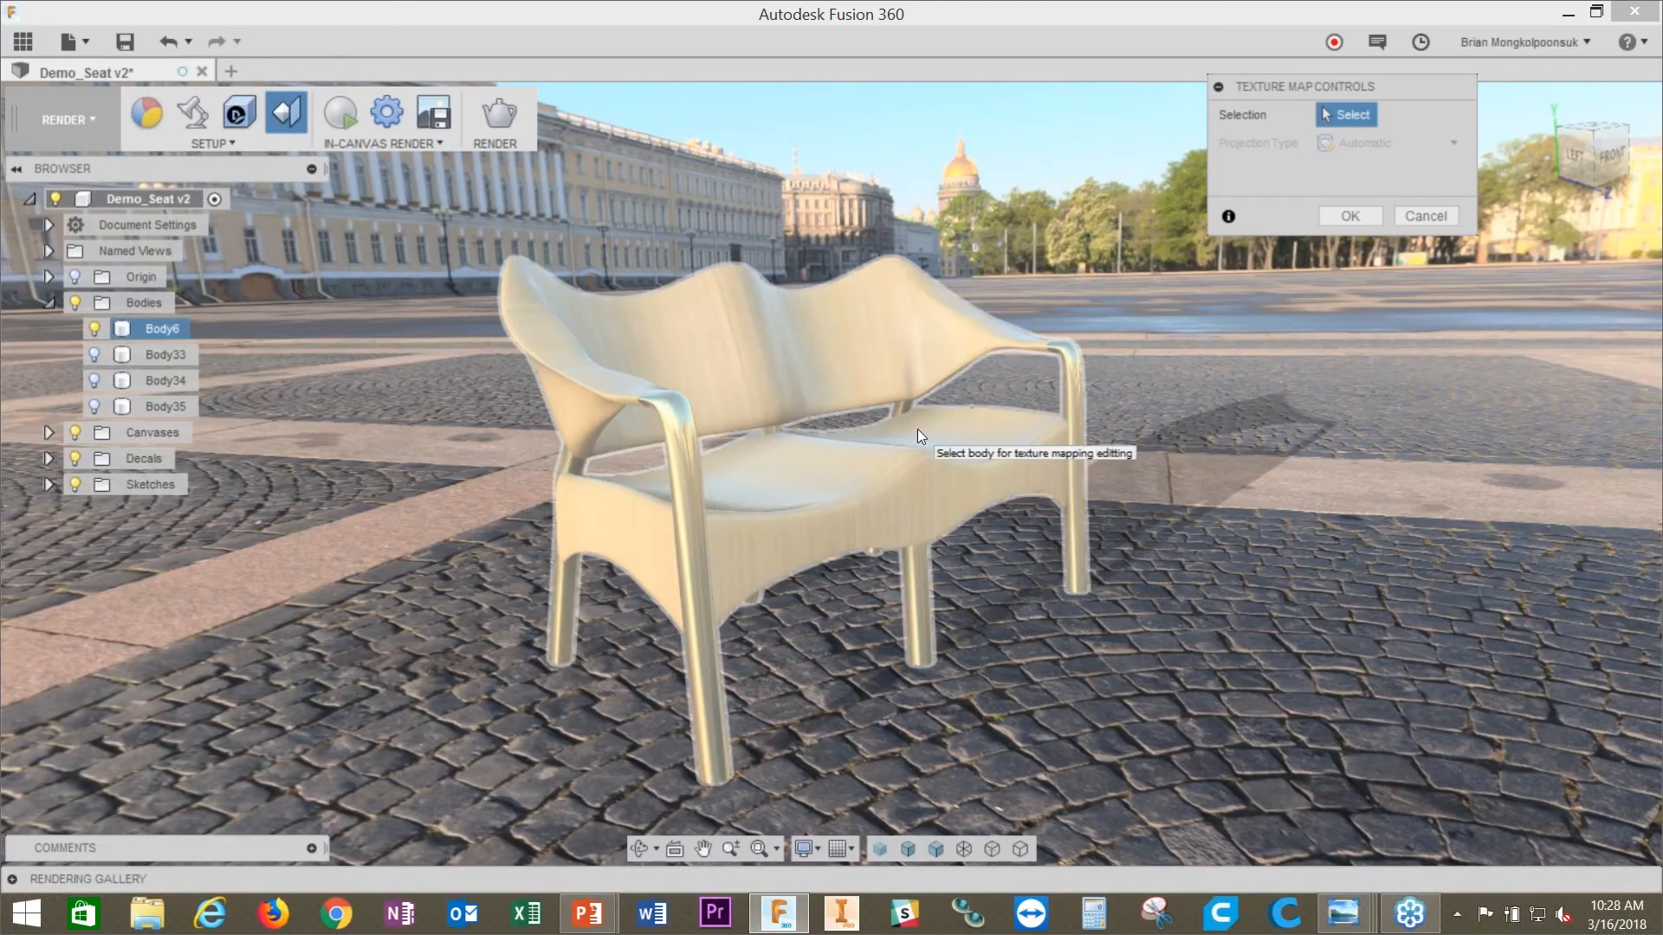
left_click(917, 429)
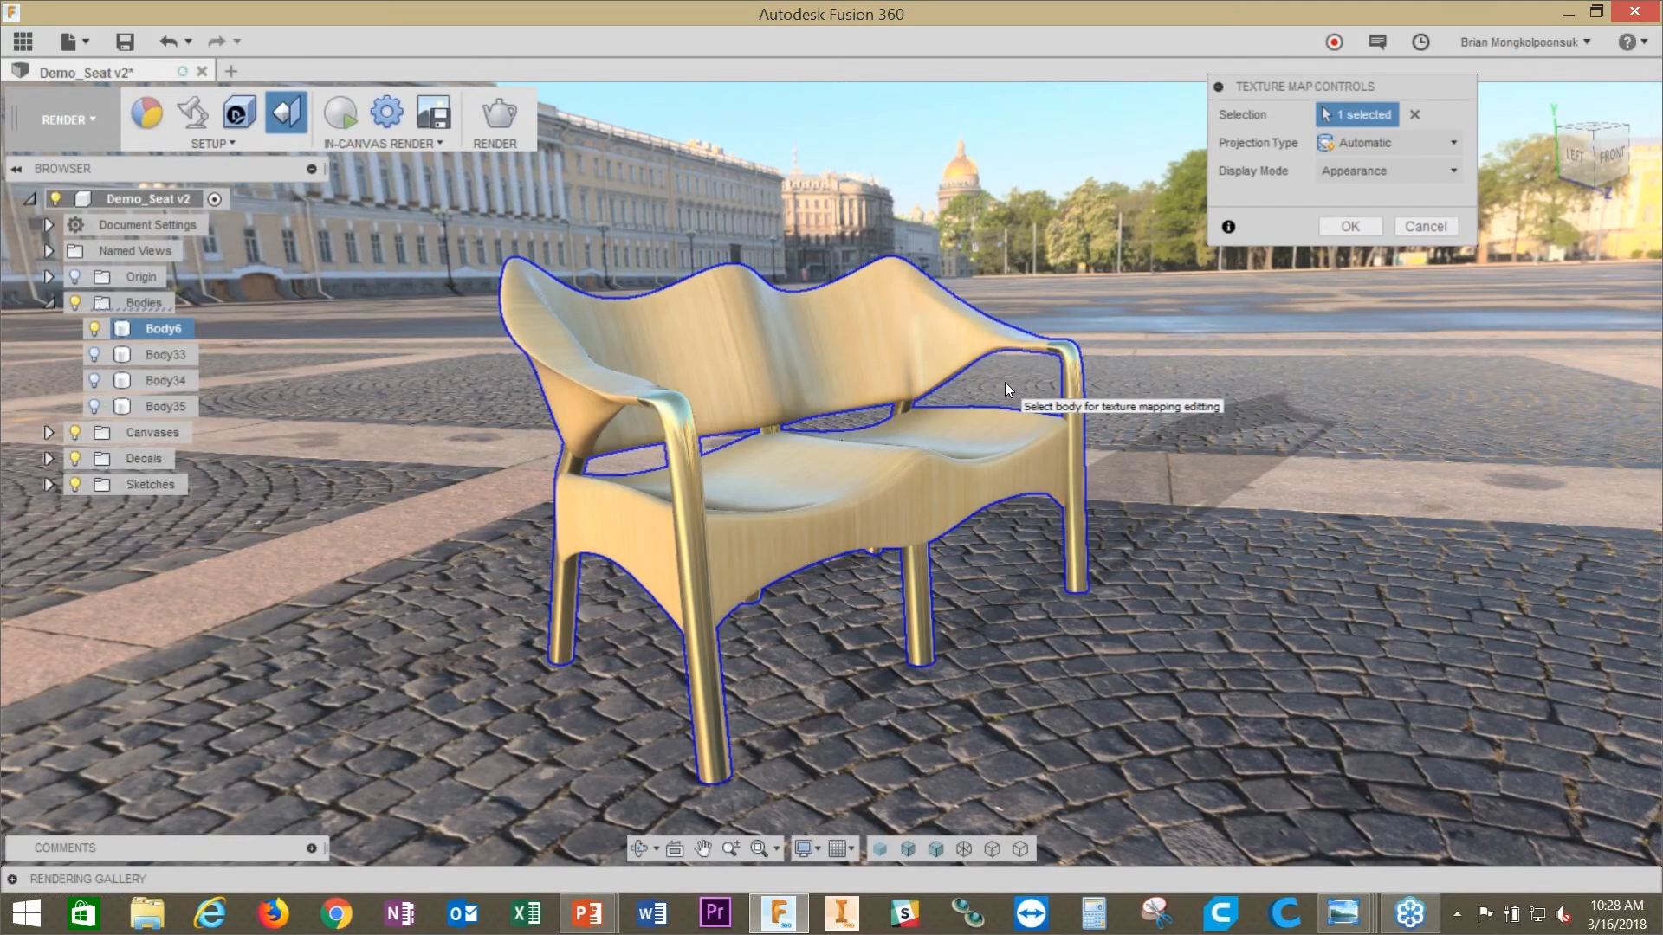
left_click(1389, 147)
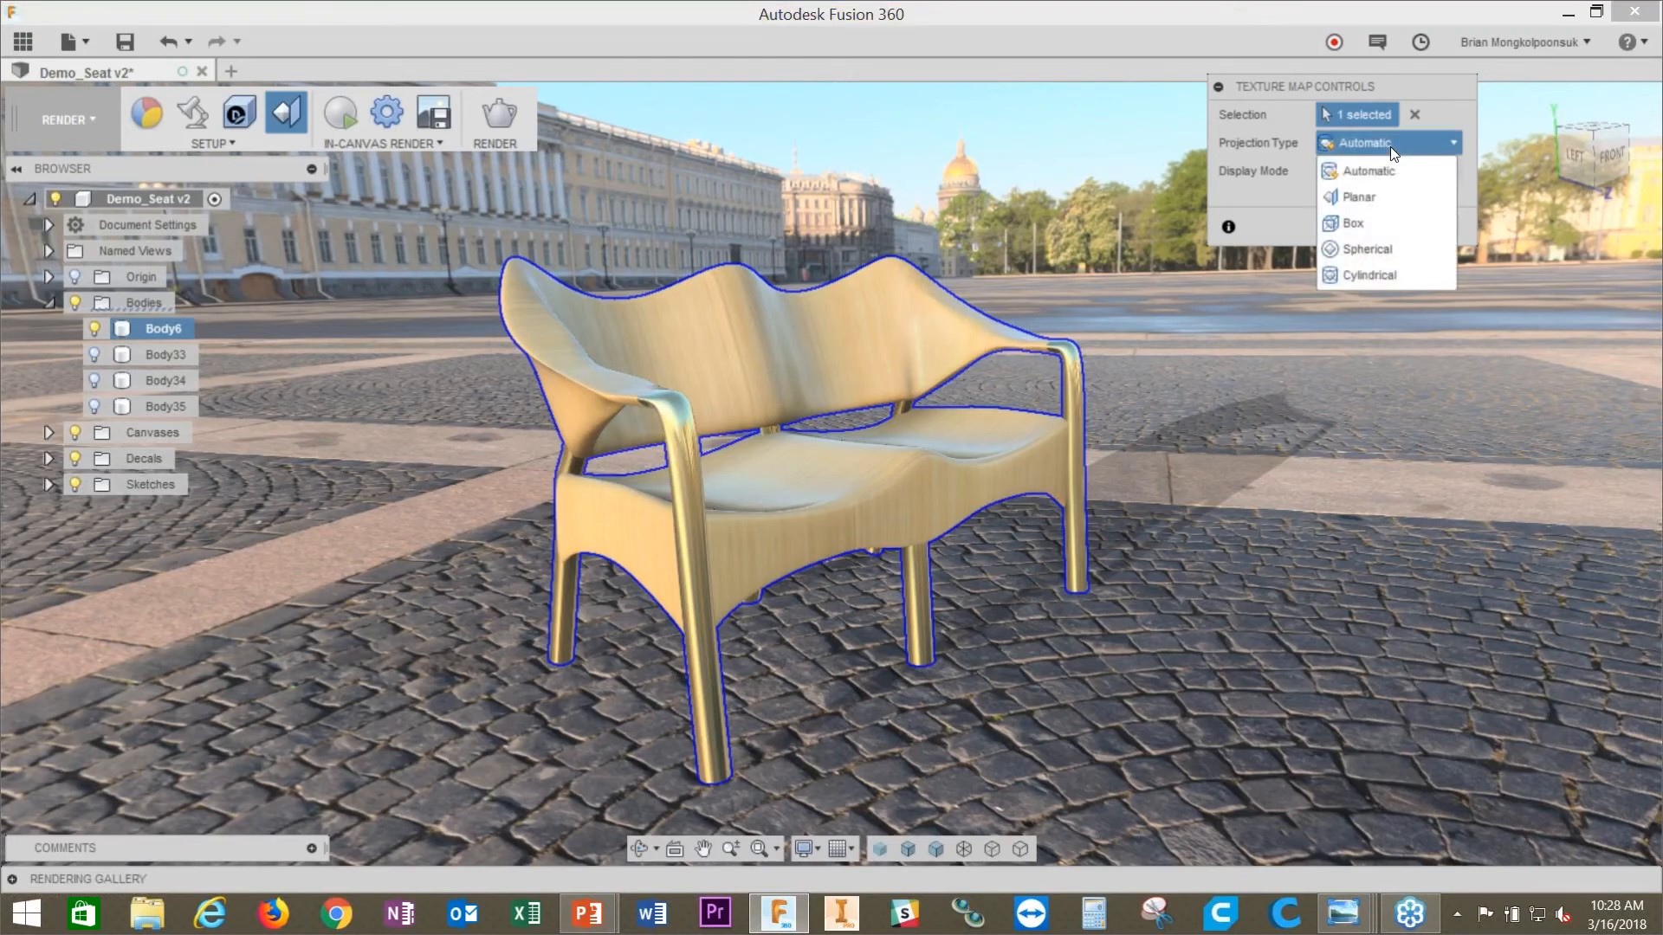
left_click(1384, 198)
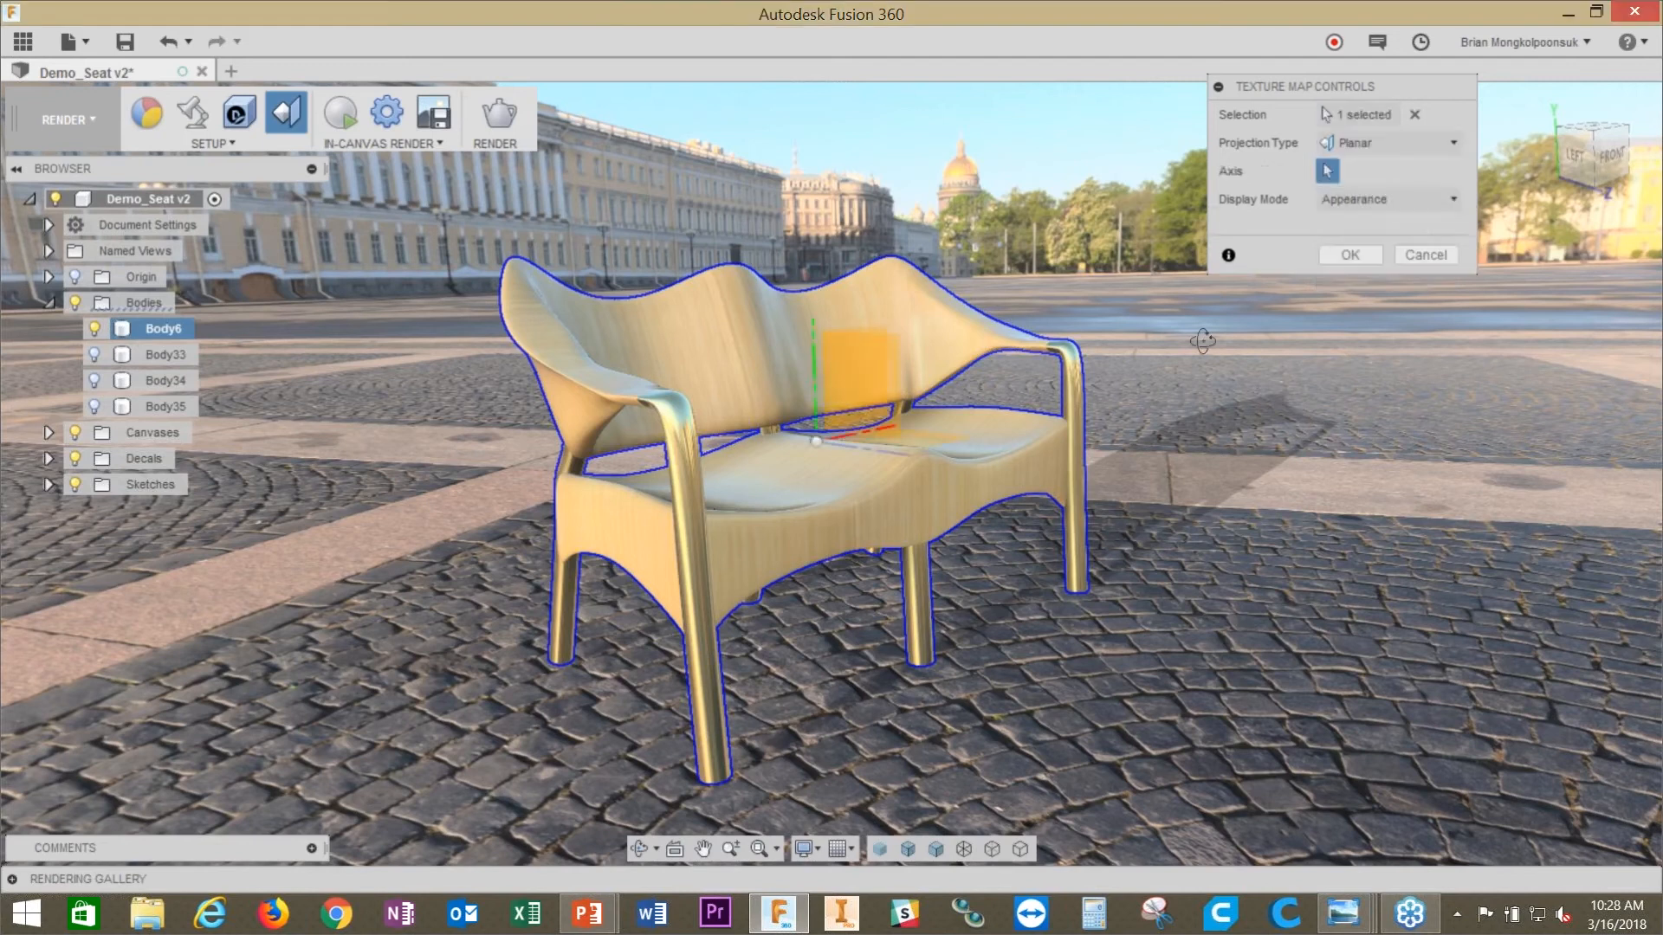
Step: Use the red axis for the planar projection and examine the wood grain on the seat and backrest
middle_click_drag(1202, 341, 1223, 362, "shift")
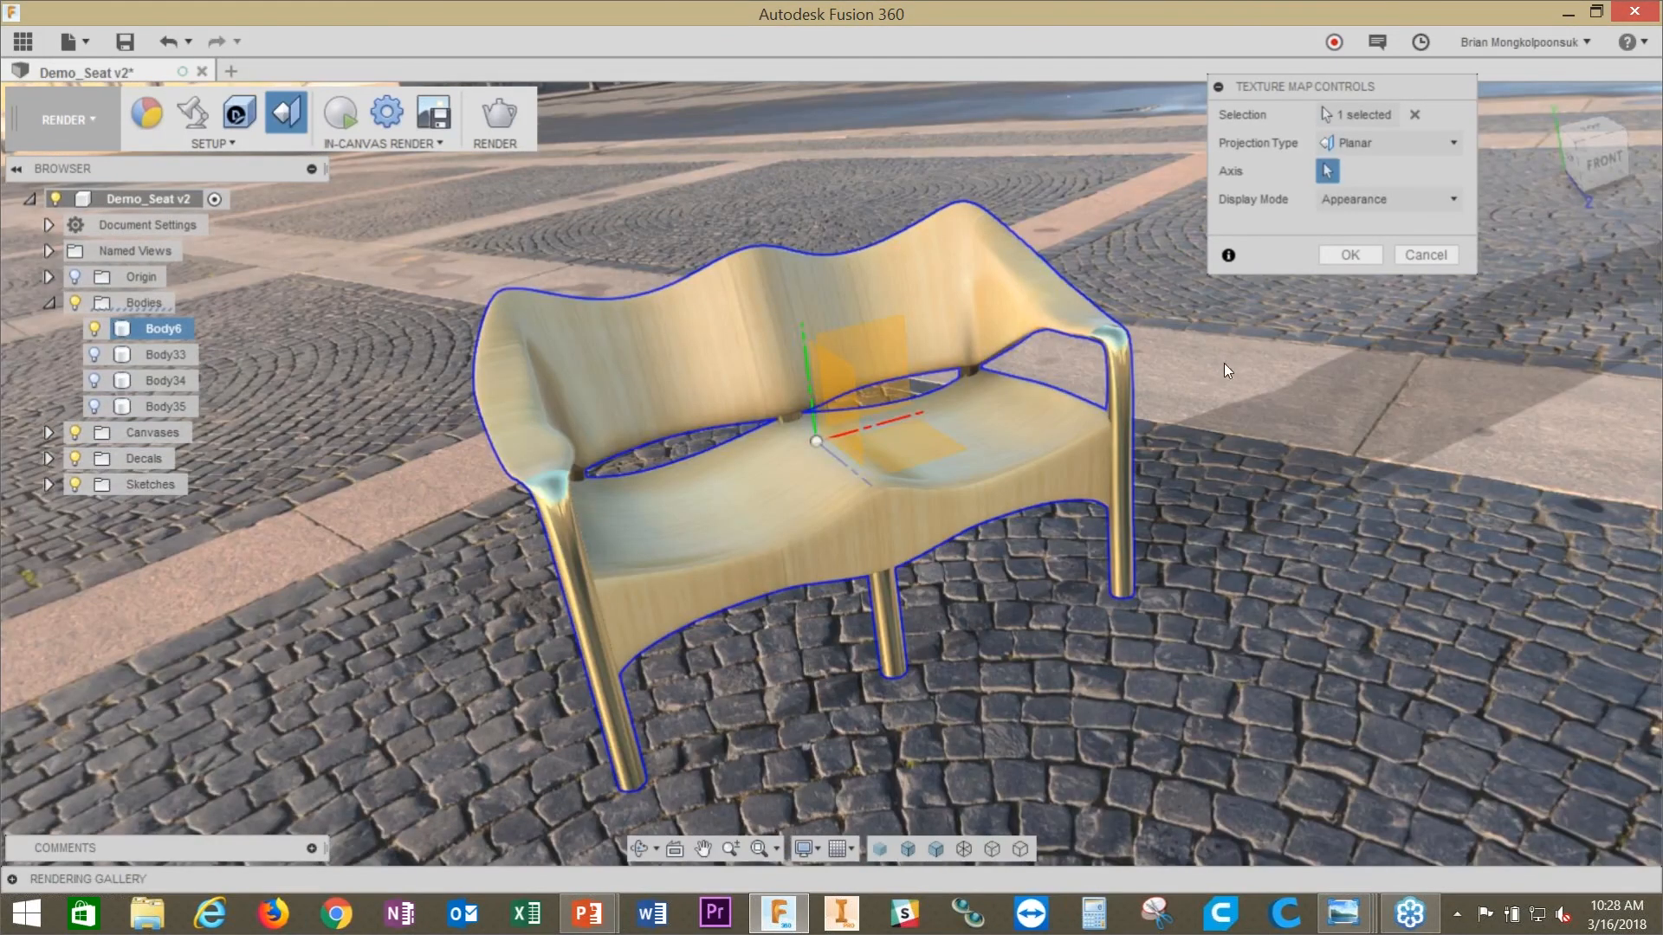
left_click(906, 415)
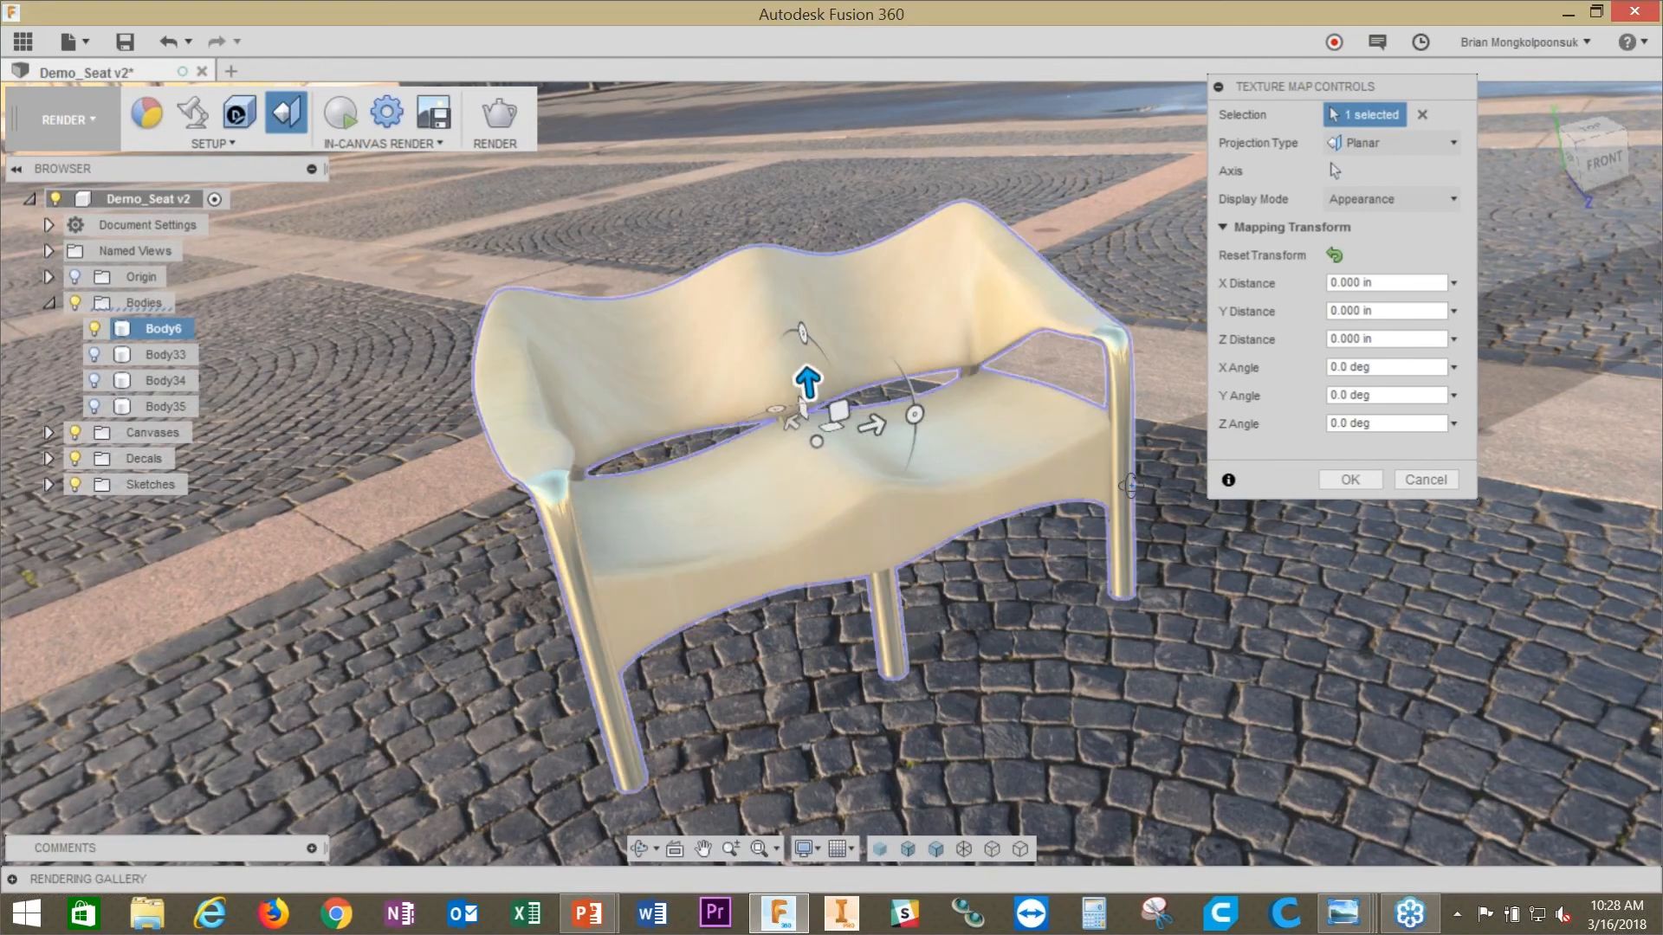
middle_click_drag(1130, 485, 1177, 485, "shift")
scroll(1123, 403, "up", 5)
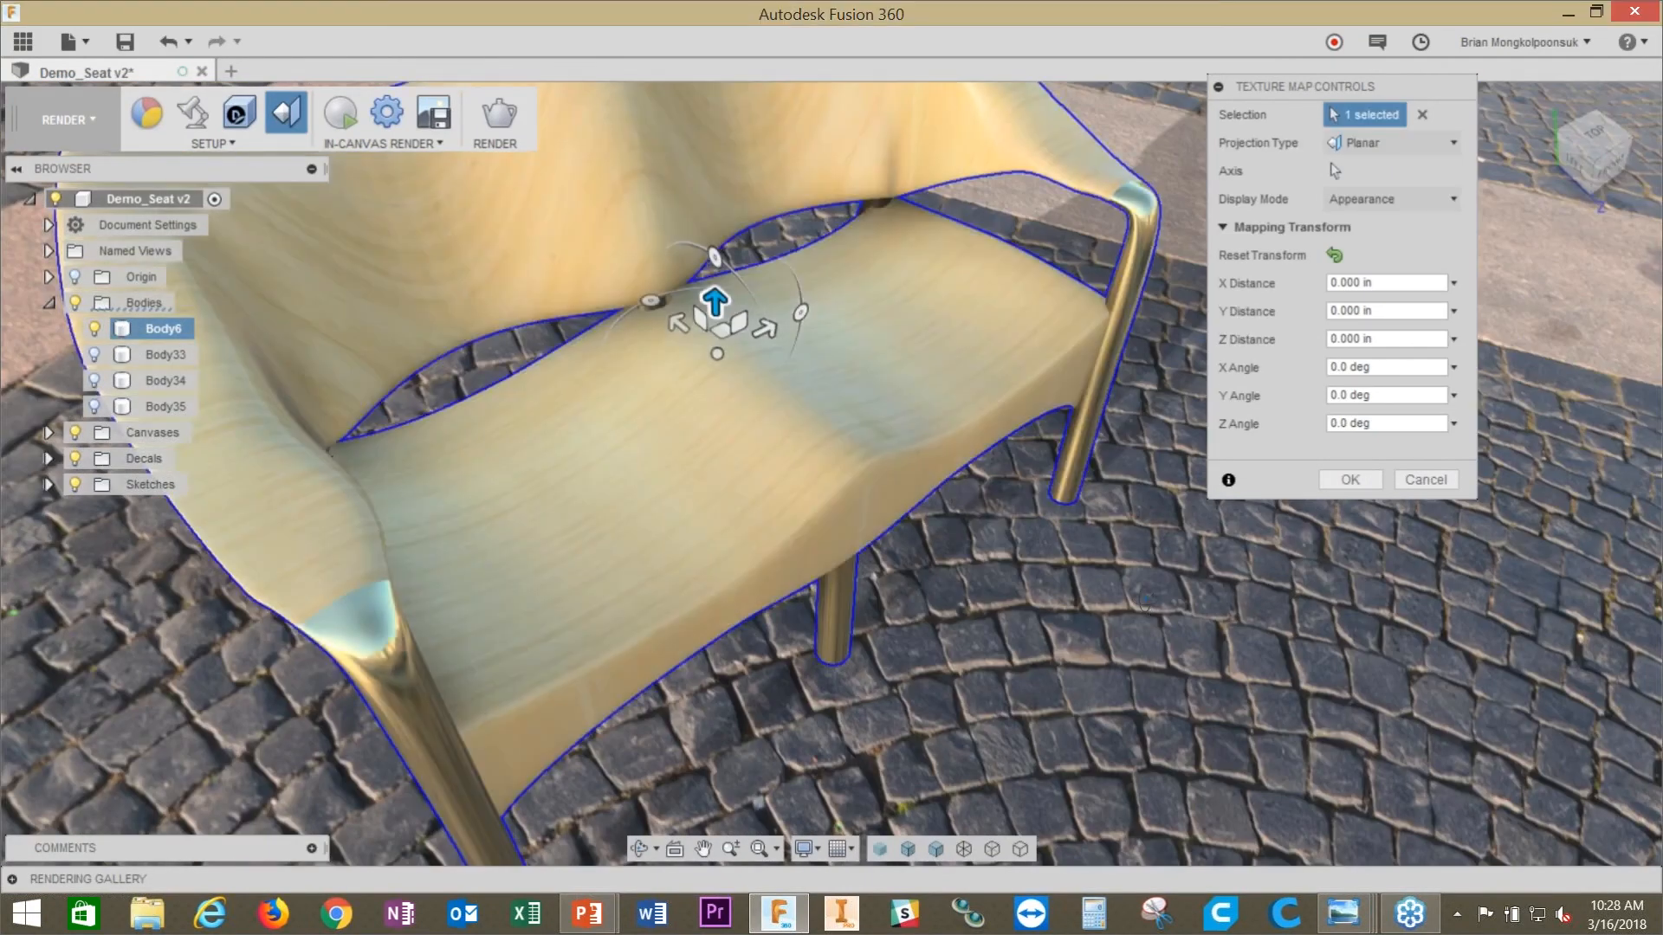
middle_click_drag(1144, 601, 1138, 578, "shift")
scroll(1137, 578, "down", 3)
scroll(965, 392, "up", 2)
Step: Try the Box, Spherical and Cylindrical projection types on the bench body's wood texture
left_click(1352, 147)
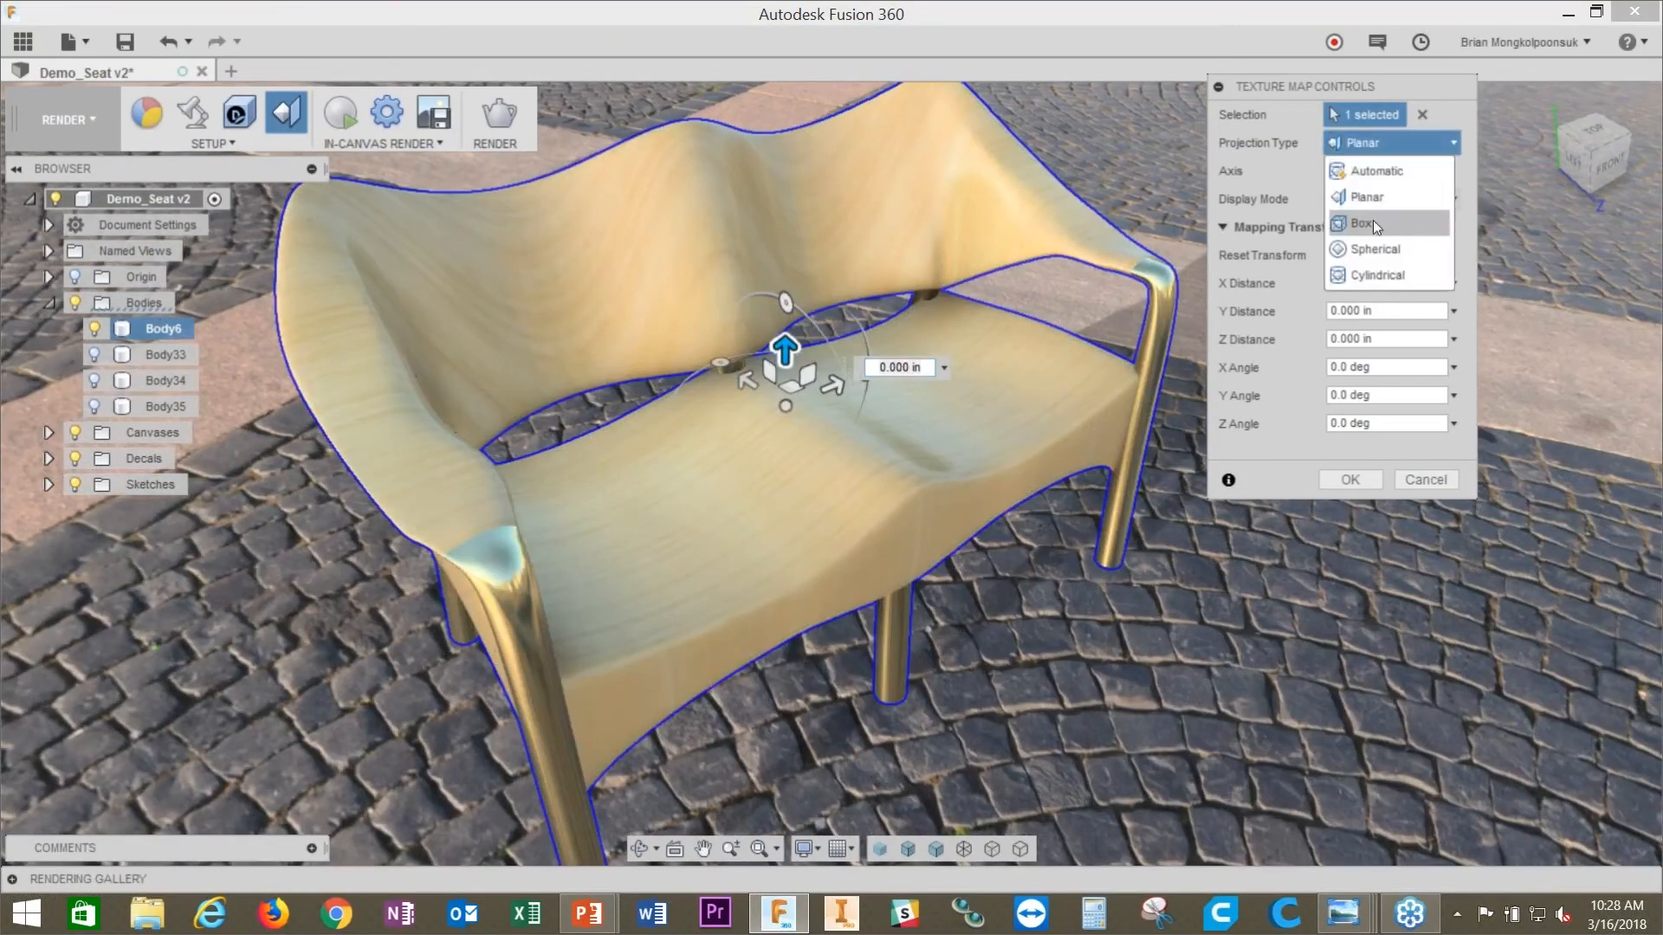
left_click(1373, 222)
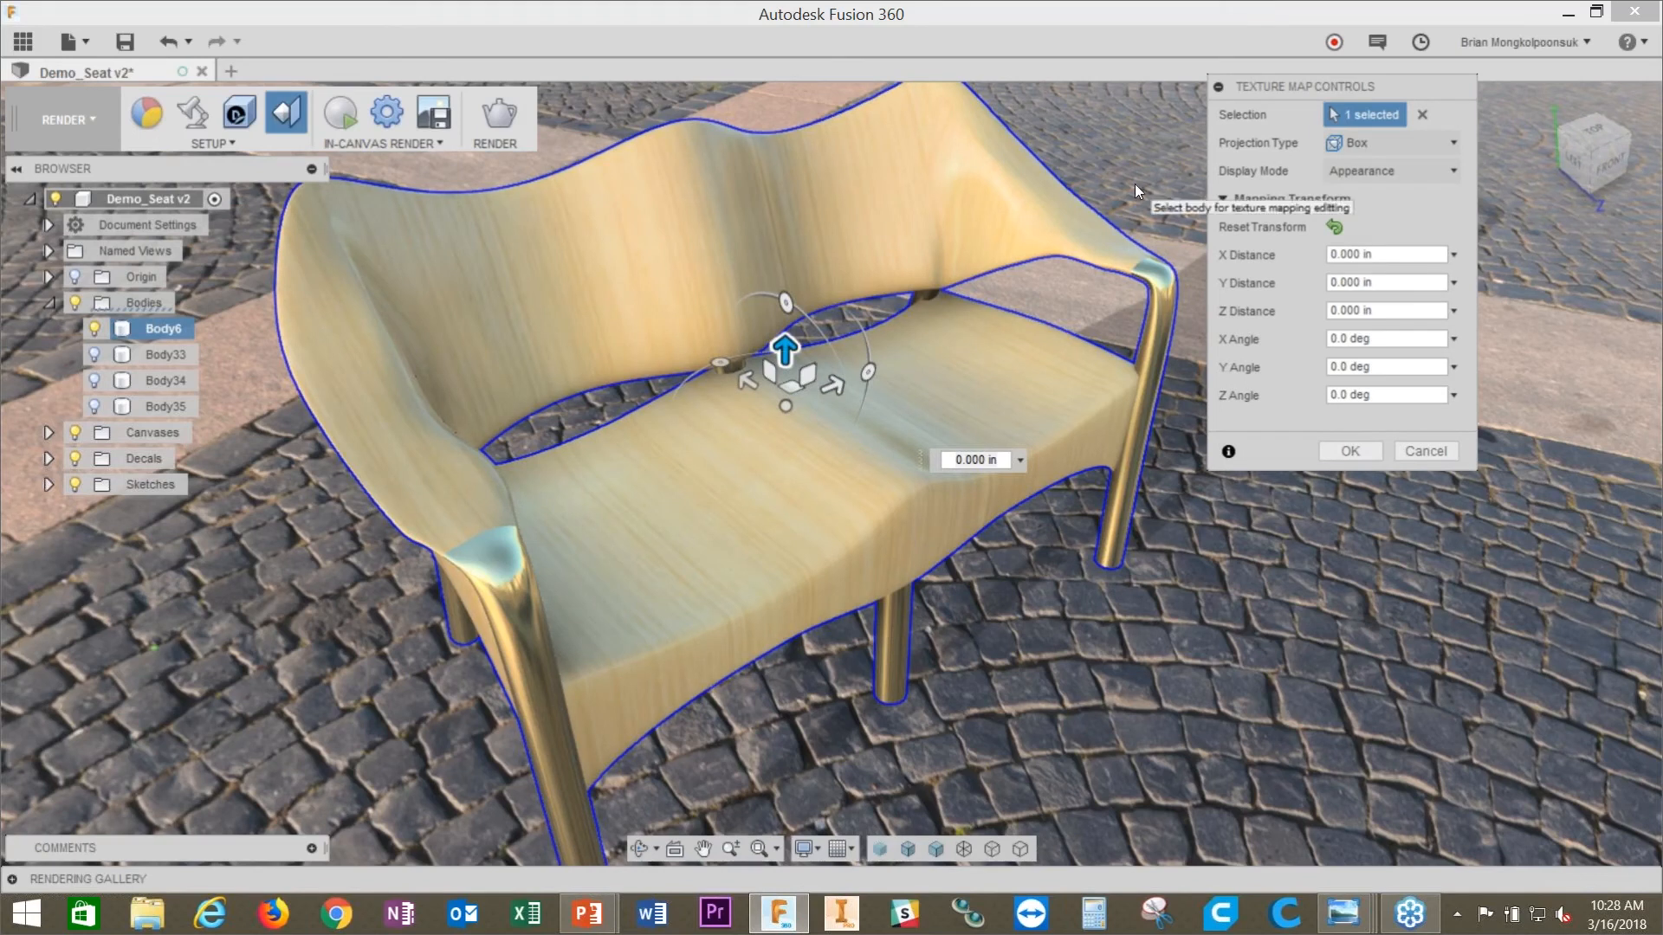
left_click(1351, 147)
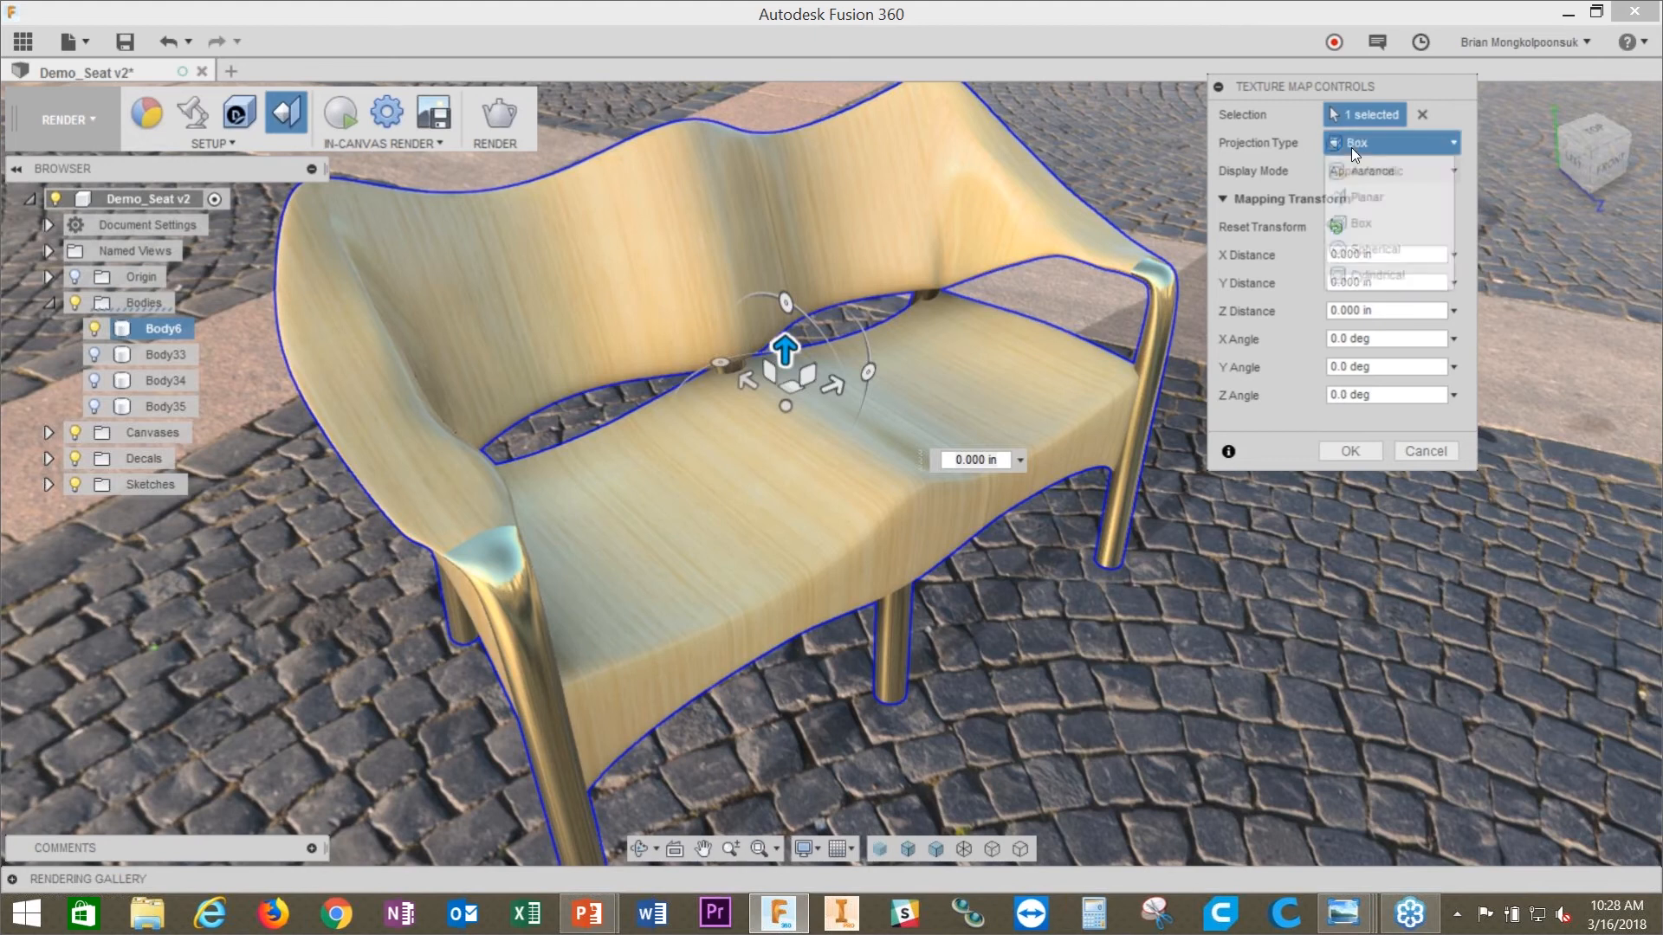
left_click(1401, 248)
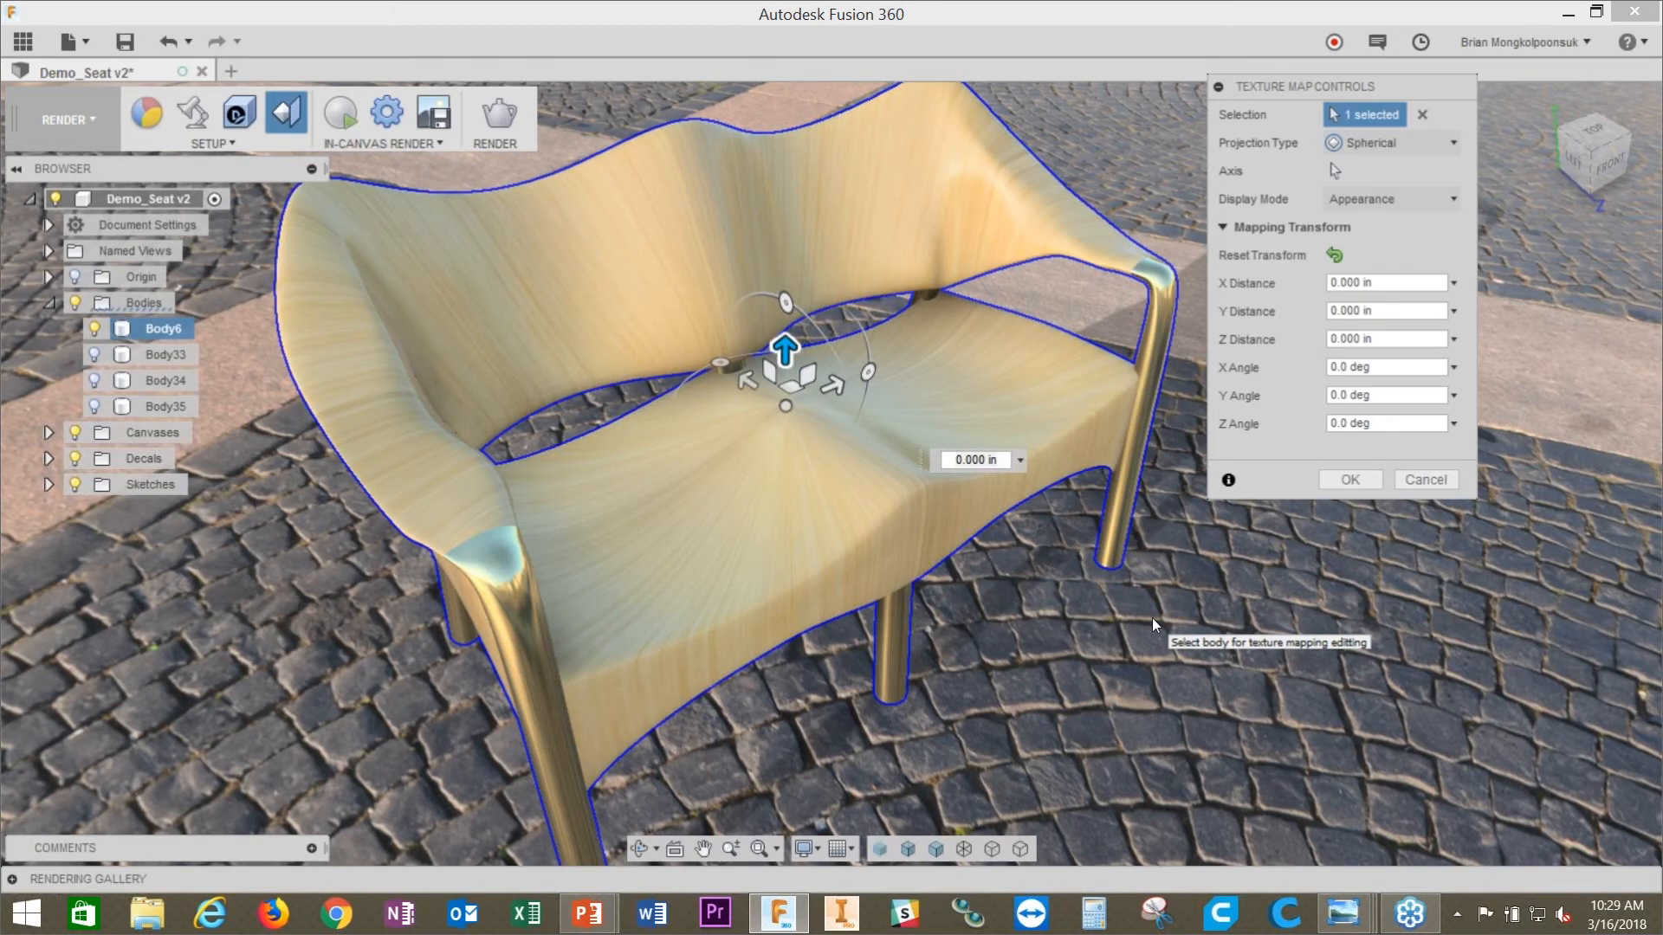
left_click(1389, 144)
left_click(1401, 272)
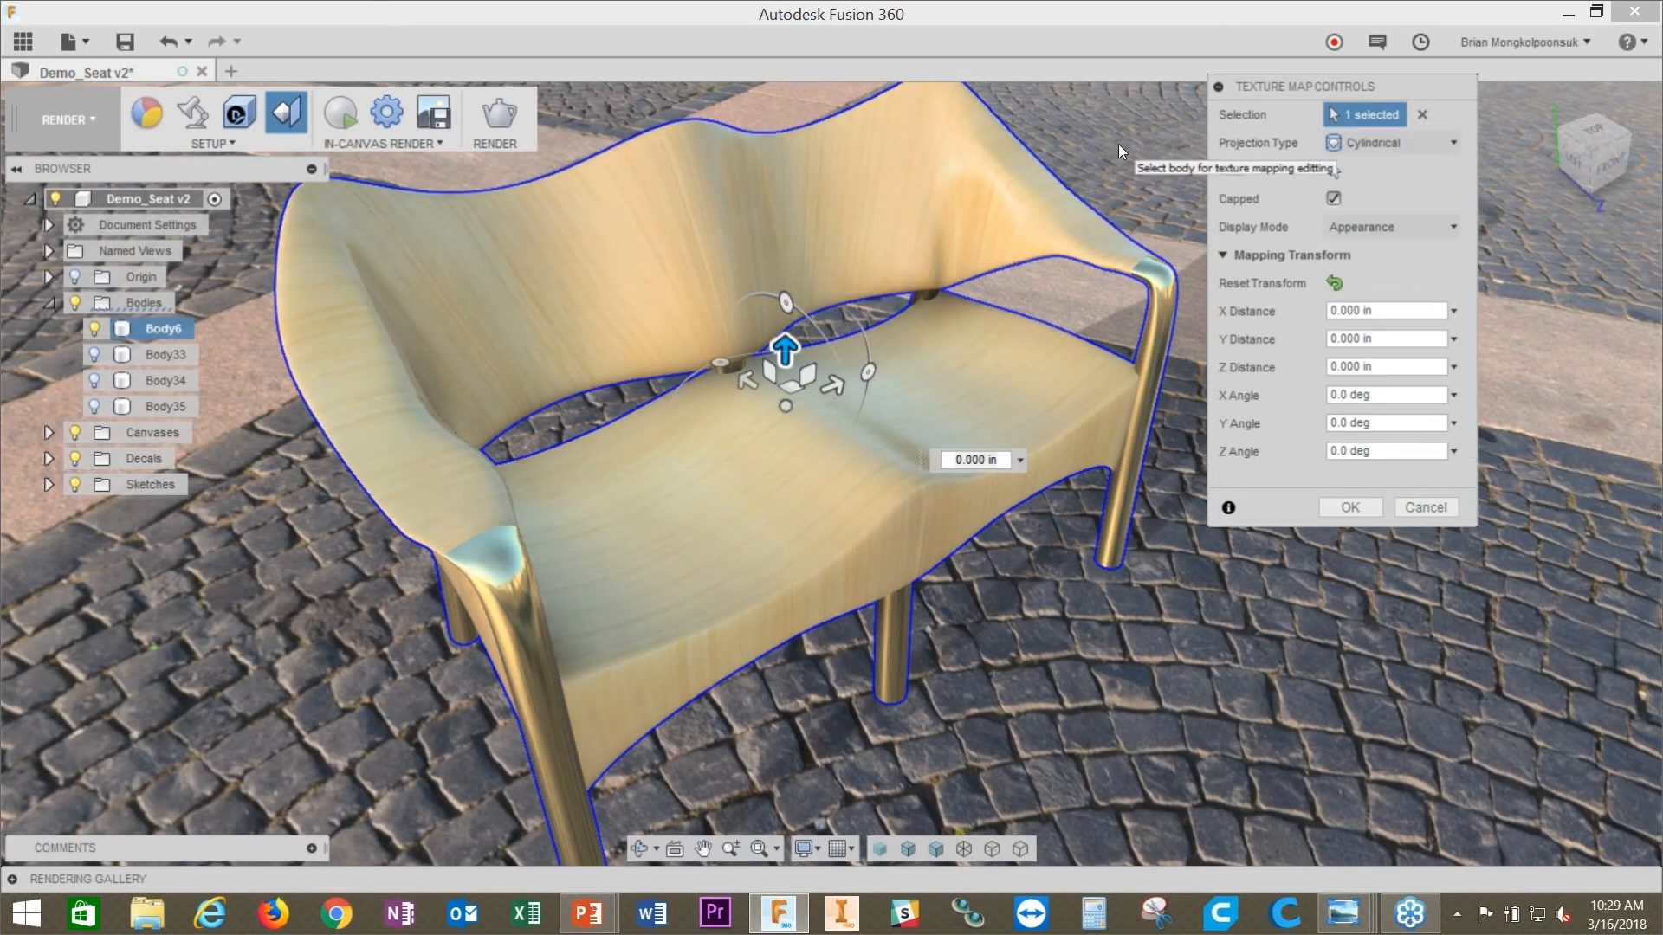
Step: Set the bench body's texture projection to Automatic, keep the display mode on Appearance and apply the mapping
left_click(1385, 144)
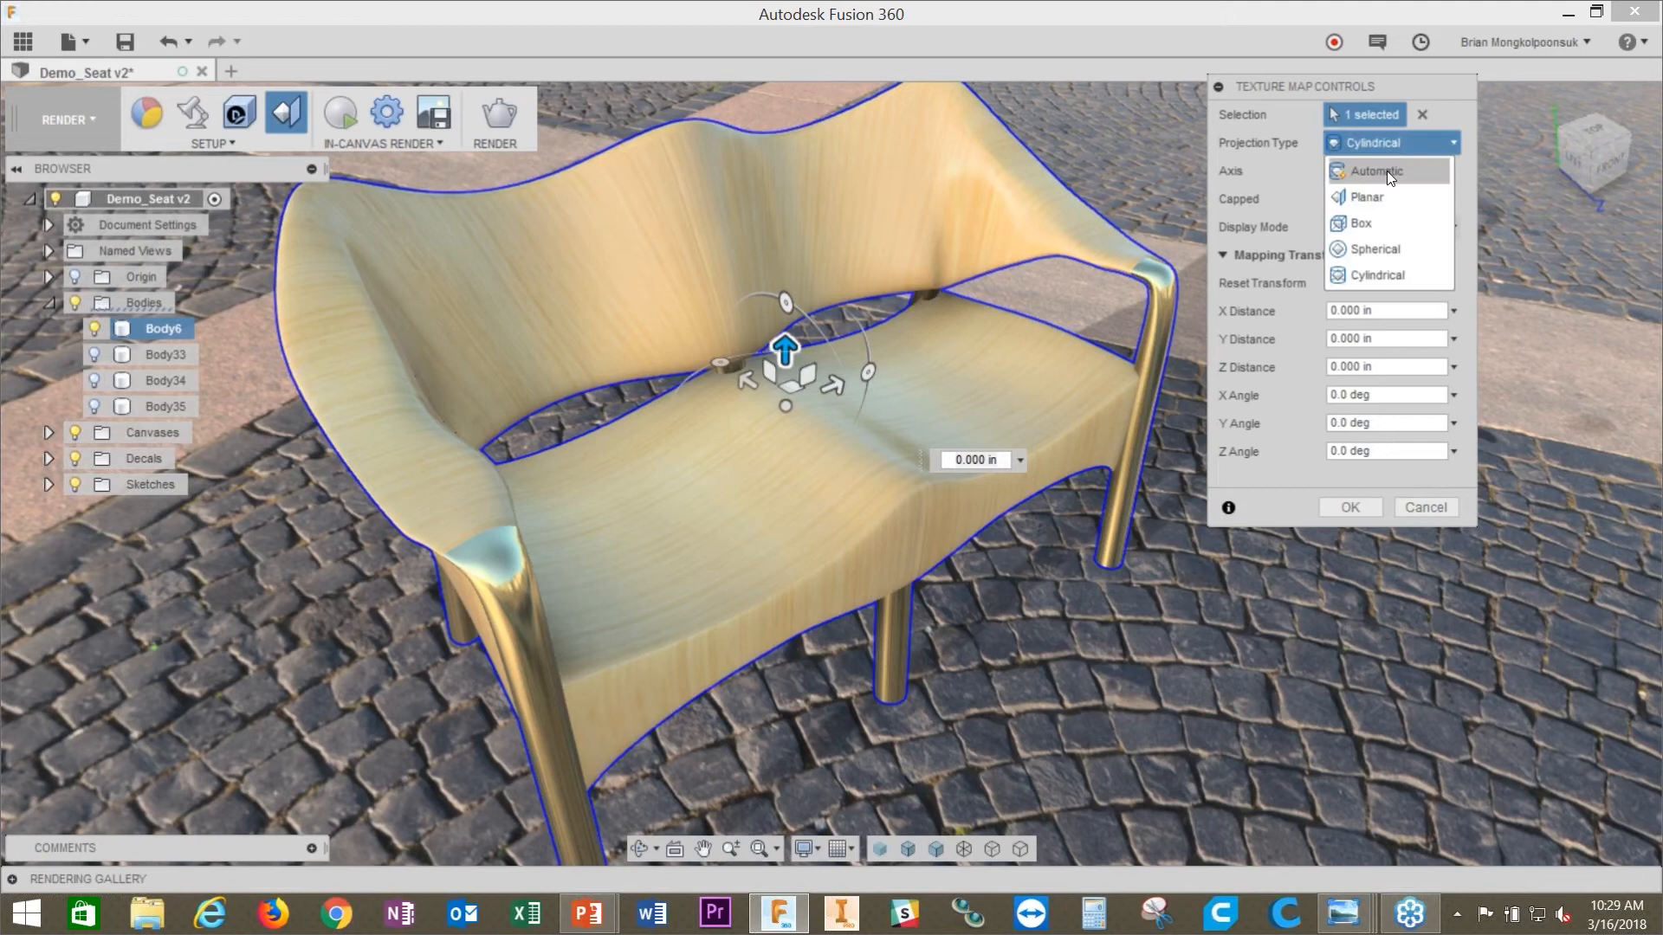
left_click(1386, 170)
left_click(1379, 173)
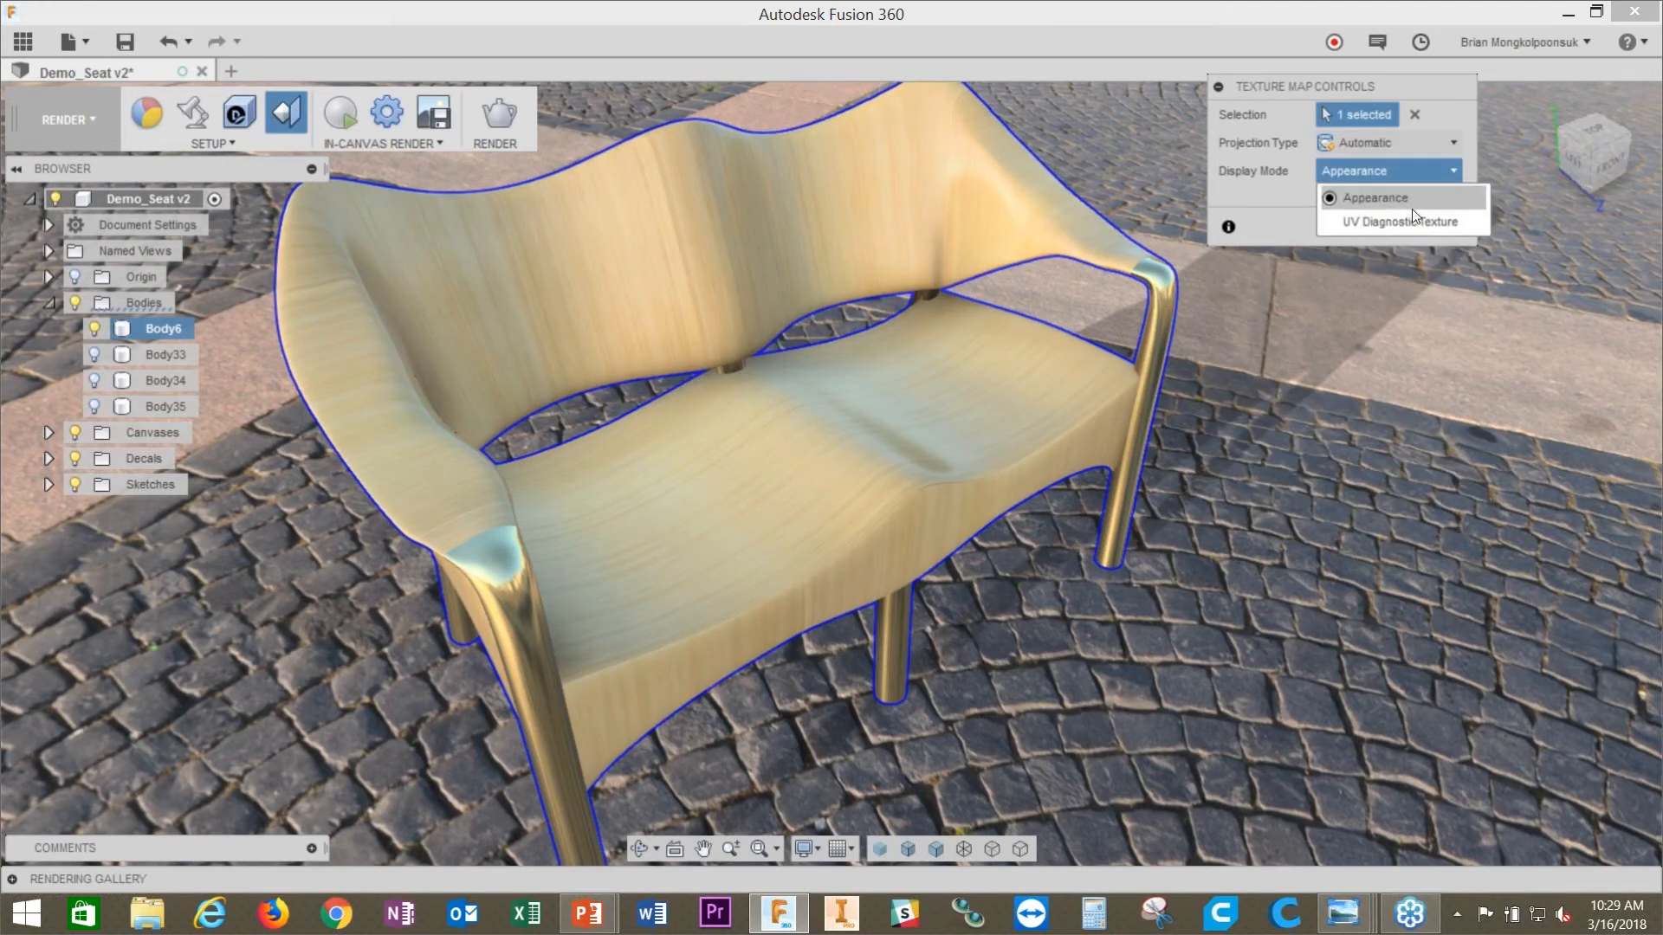
left_click(1407, 171)
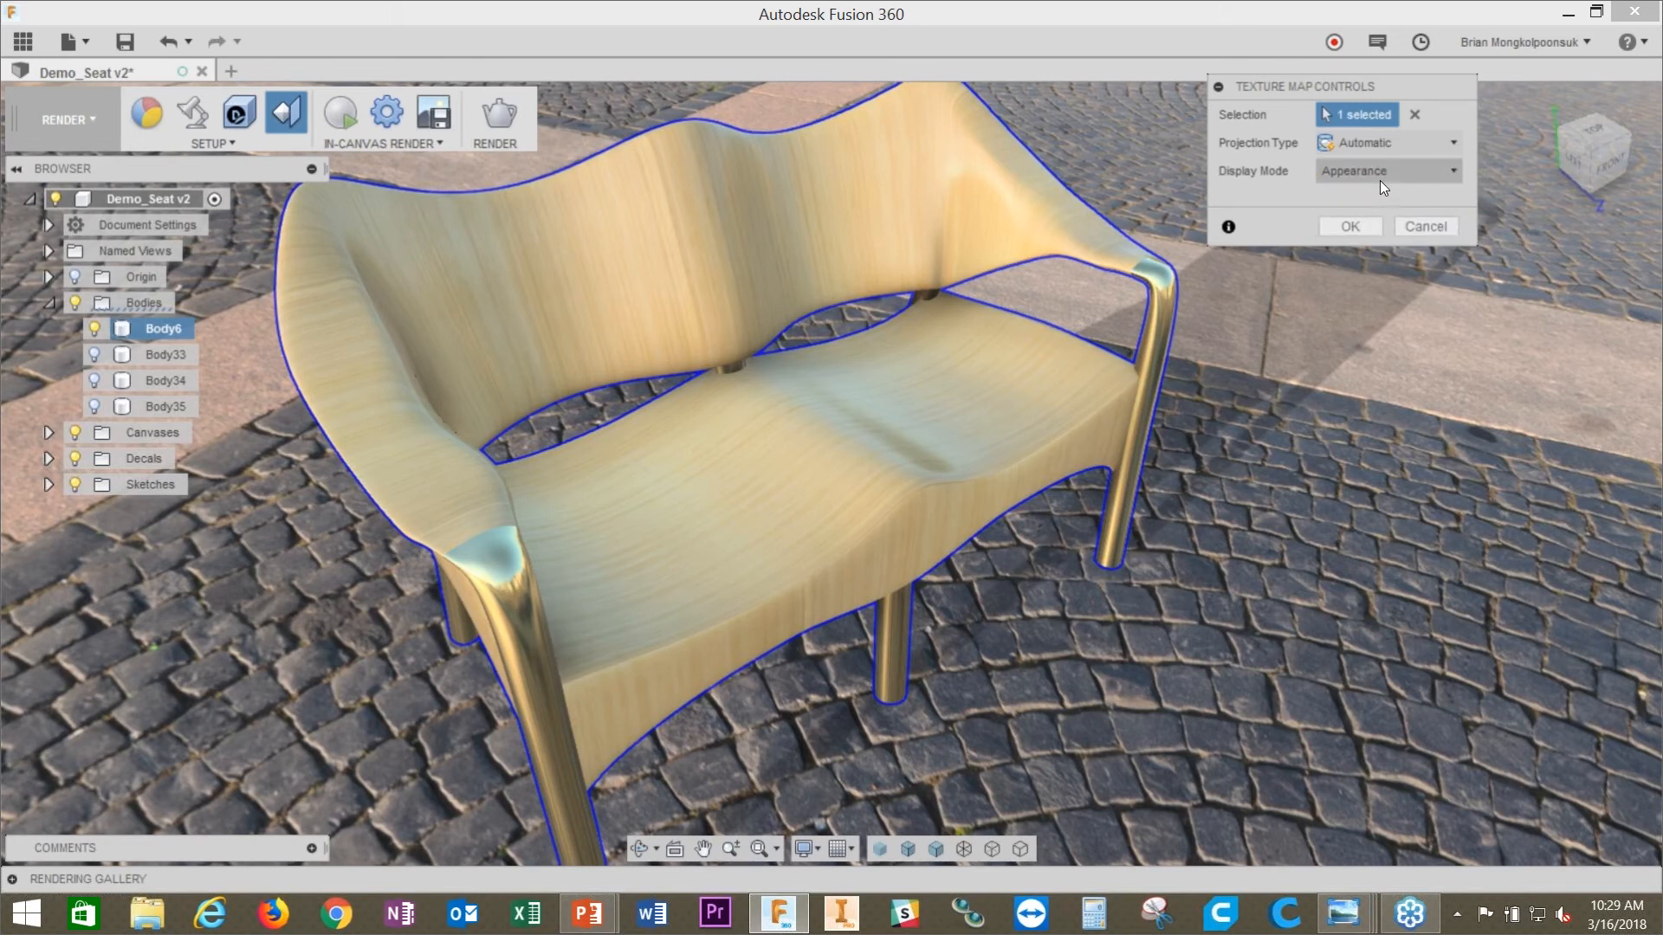
left_click(1350, 226)
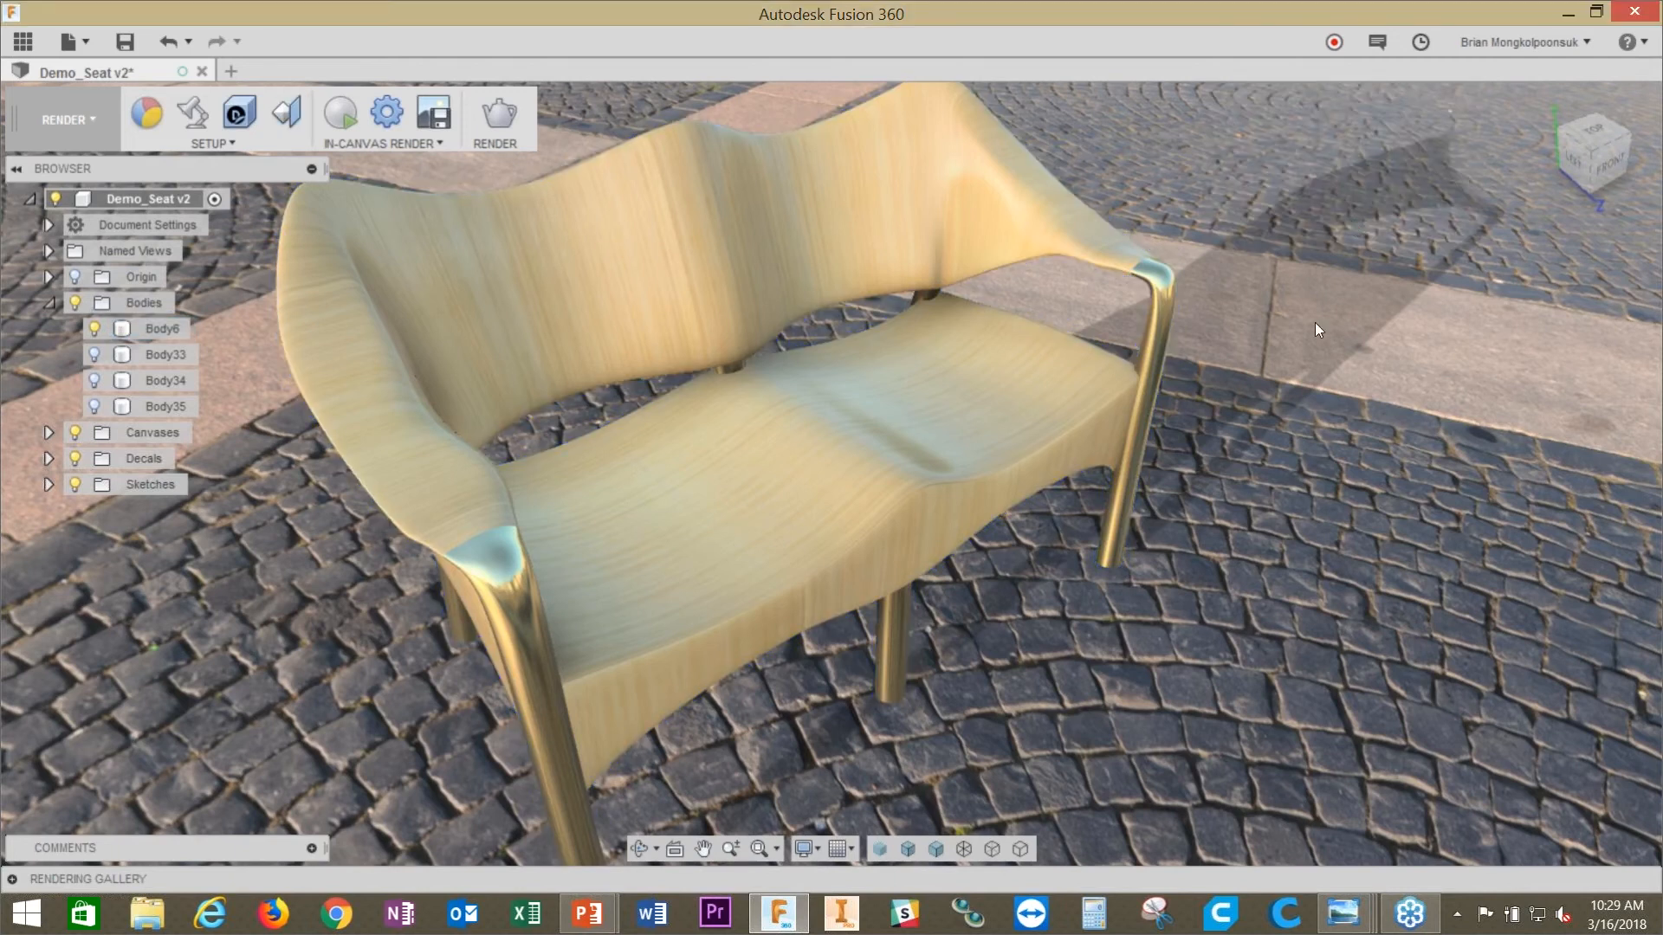
Step: Start a cloud render of the bench from a low three-quarter view at 8.5x11" 300PPI print size and Final quality
mouse_move(991, 352)
middle_mouse_down("shift")
mouse_move(1029, 329)
mouse_move(1018, 340)
middle_mouse_up("shift")
middle_click_drag(842, 263, 776, 319, "shift")
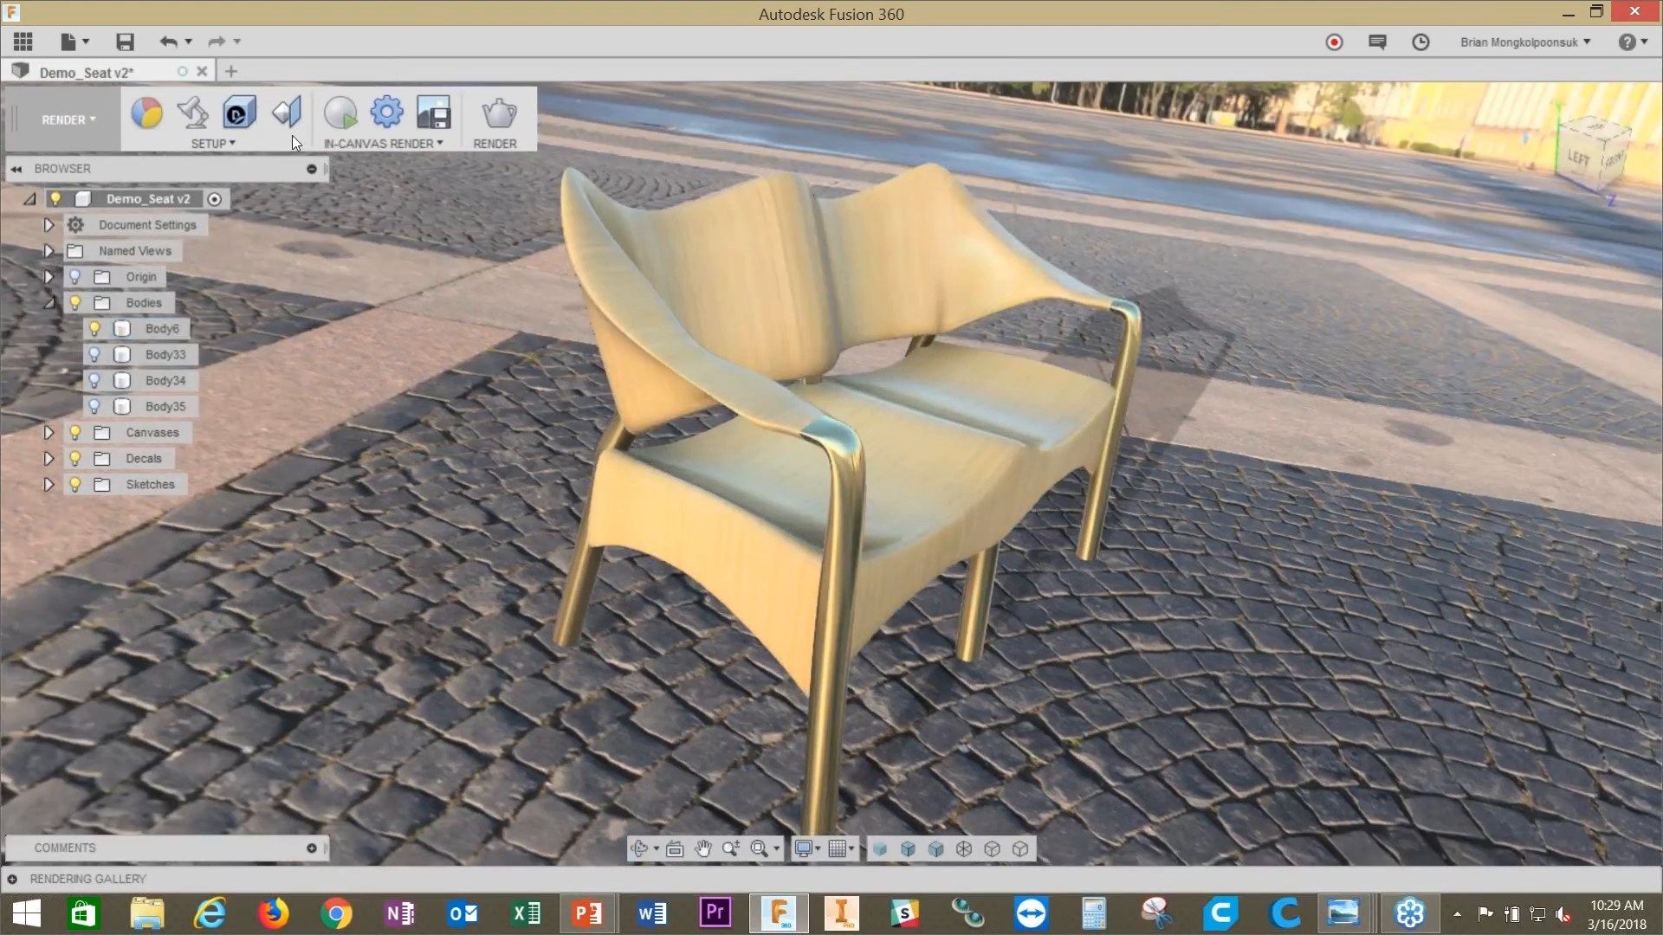
middle_click_drag(1014, 338, 1150, 298, "shift")
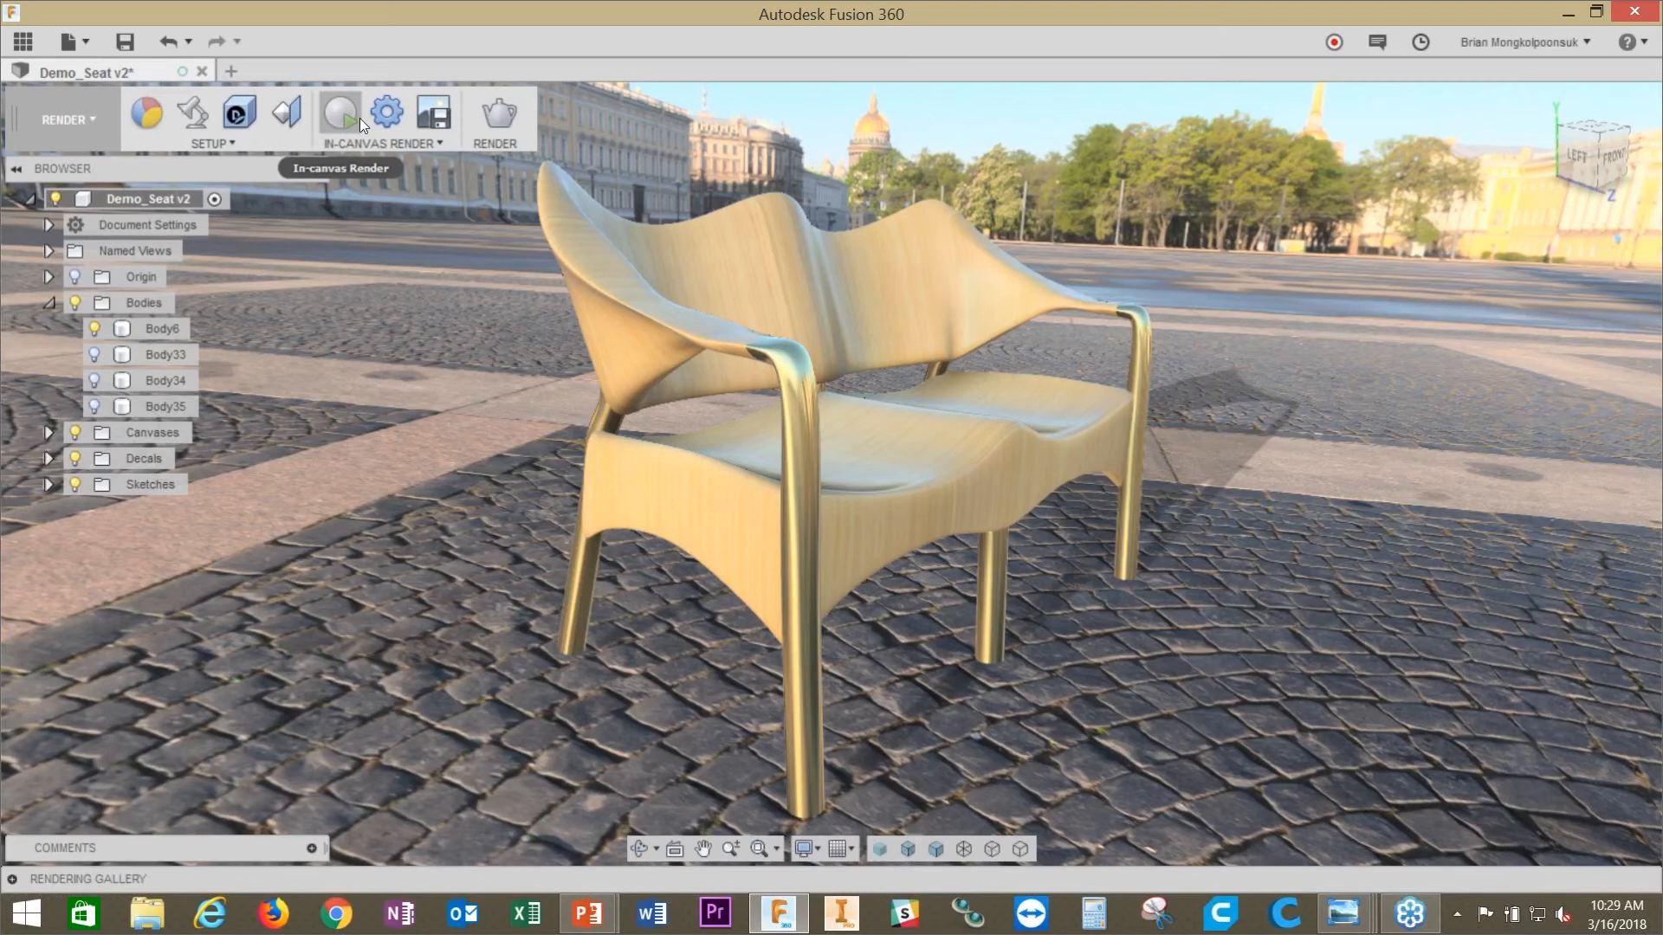
left_click(490, 111)
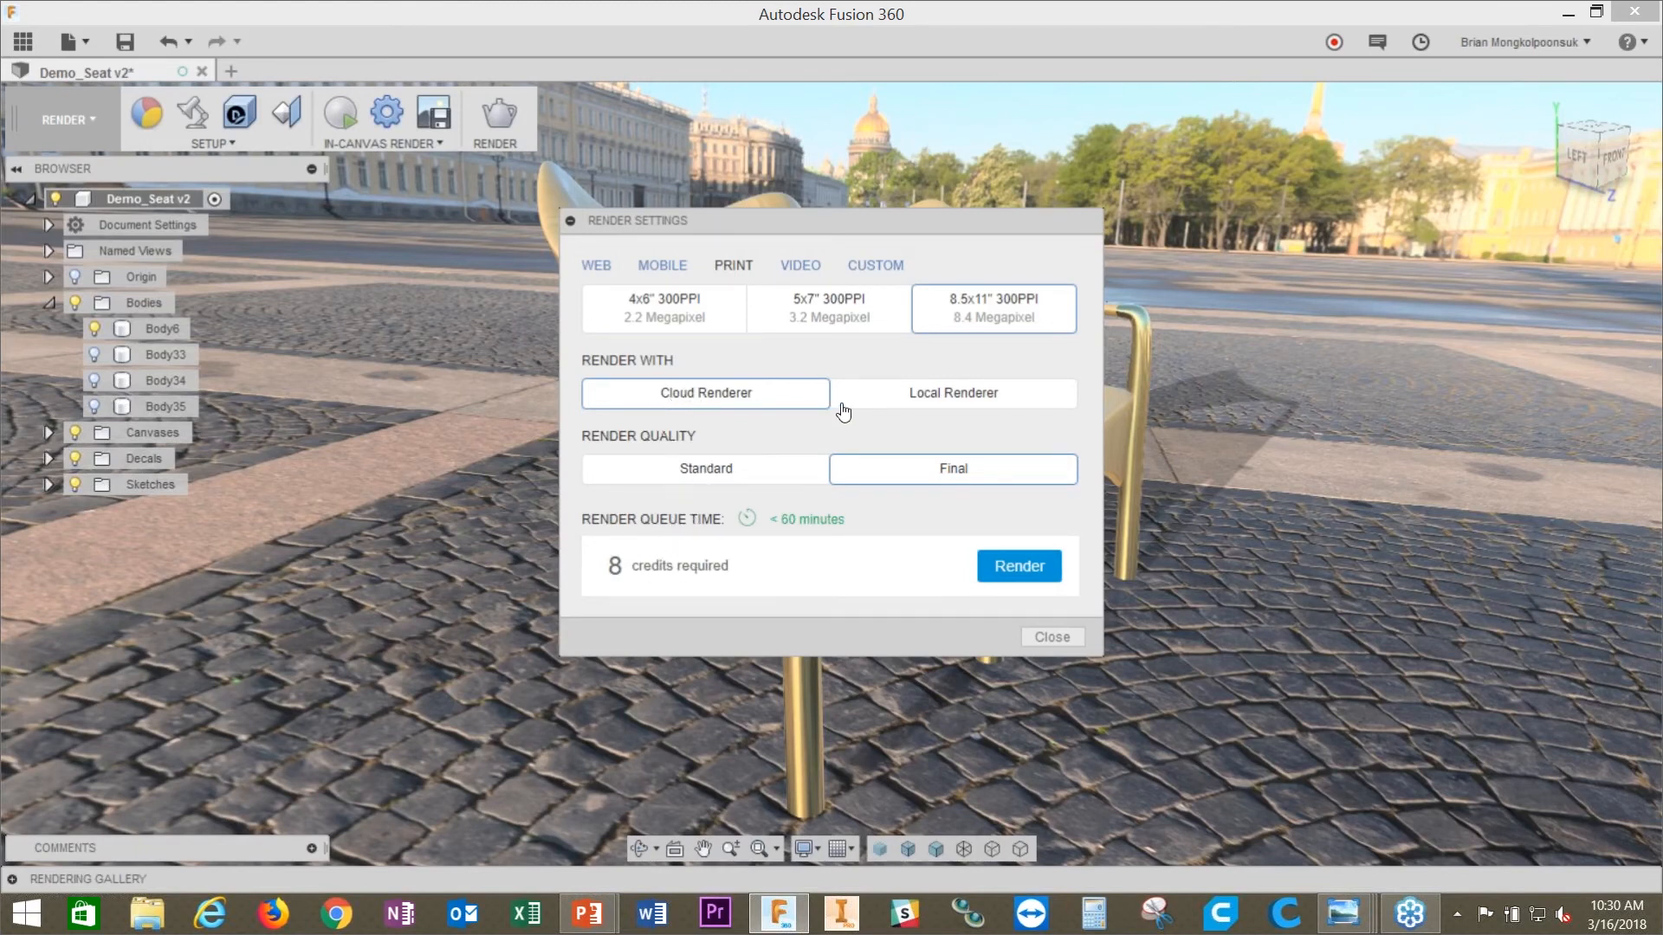
left_click(945, 403)
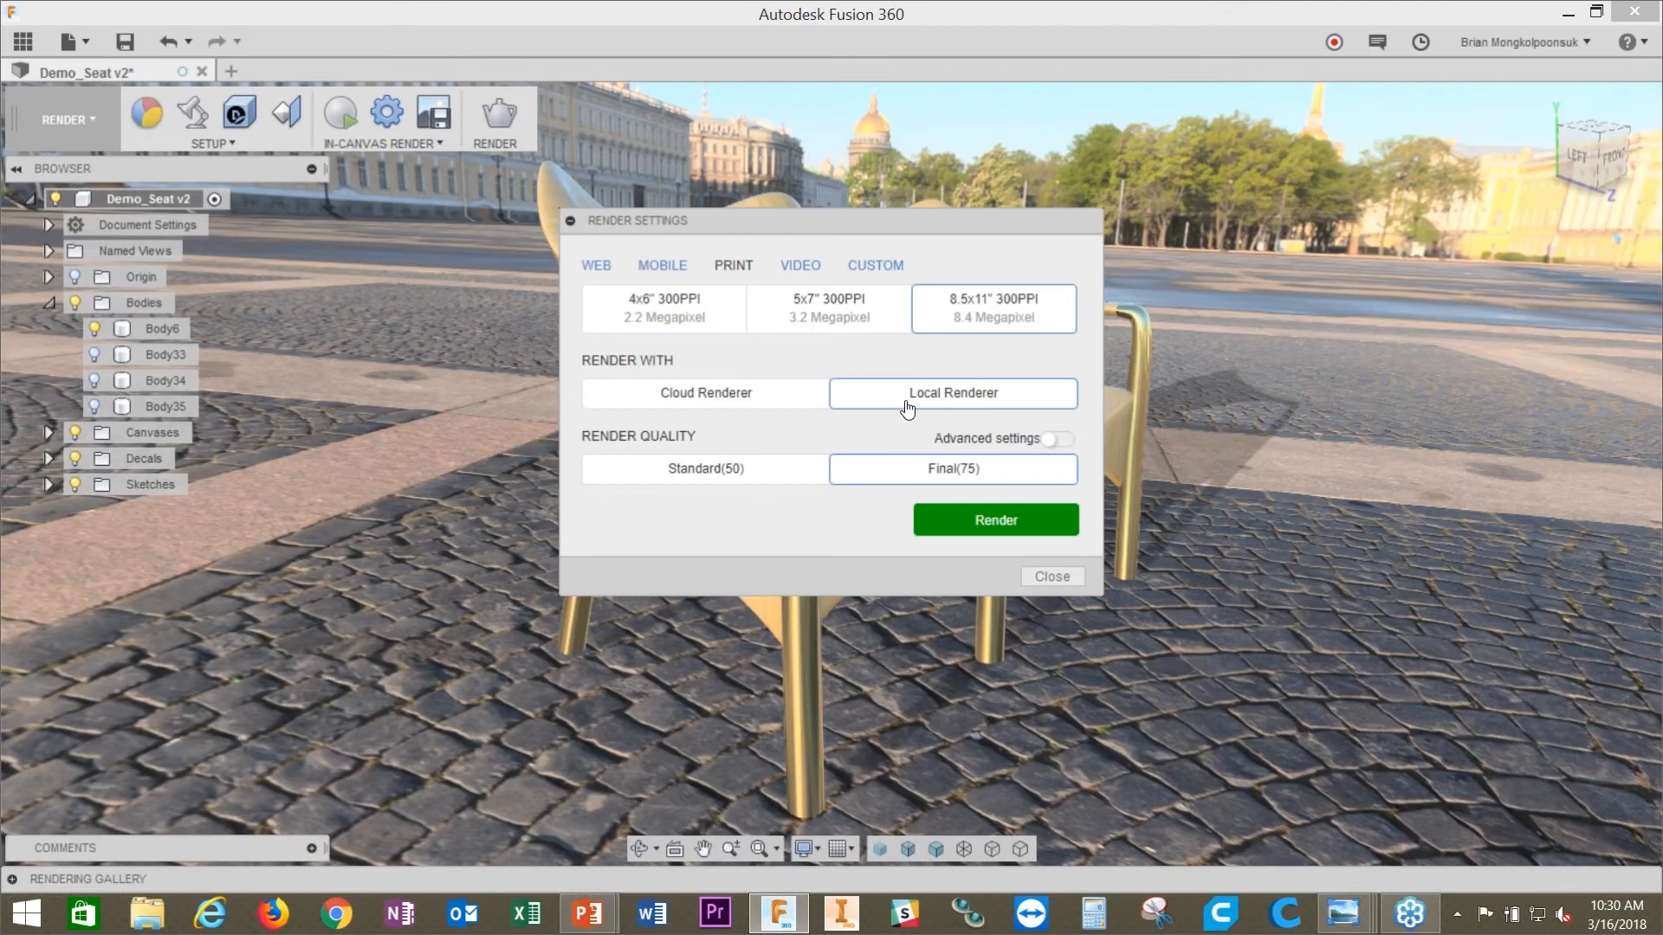
left_click(766, 395)
left_click(1013, 568)
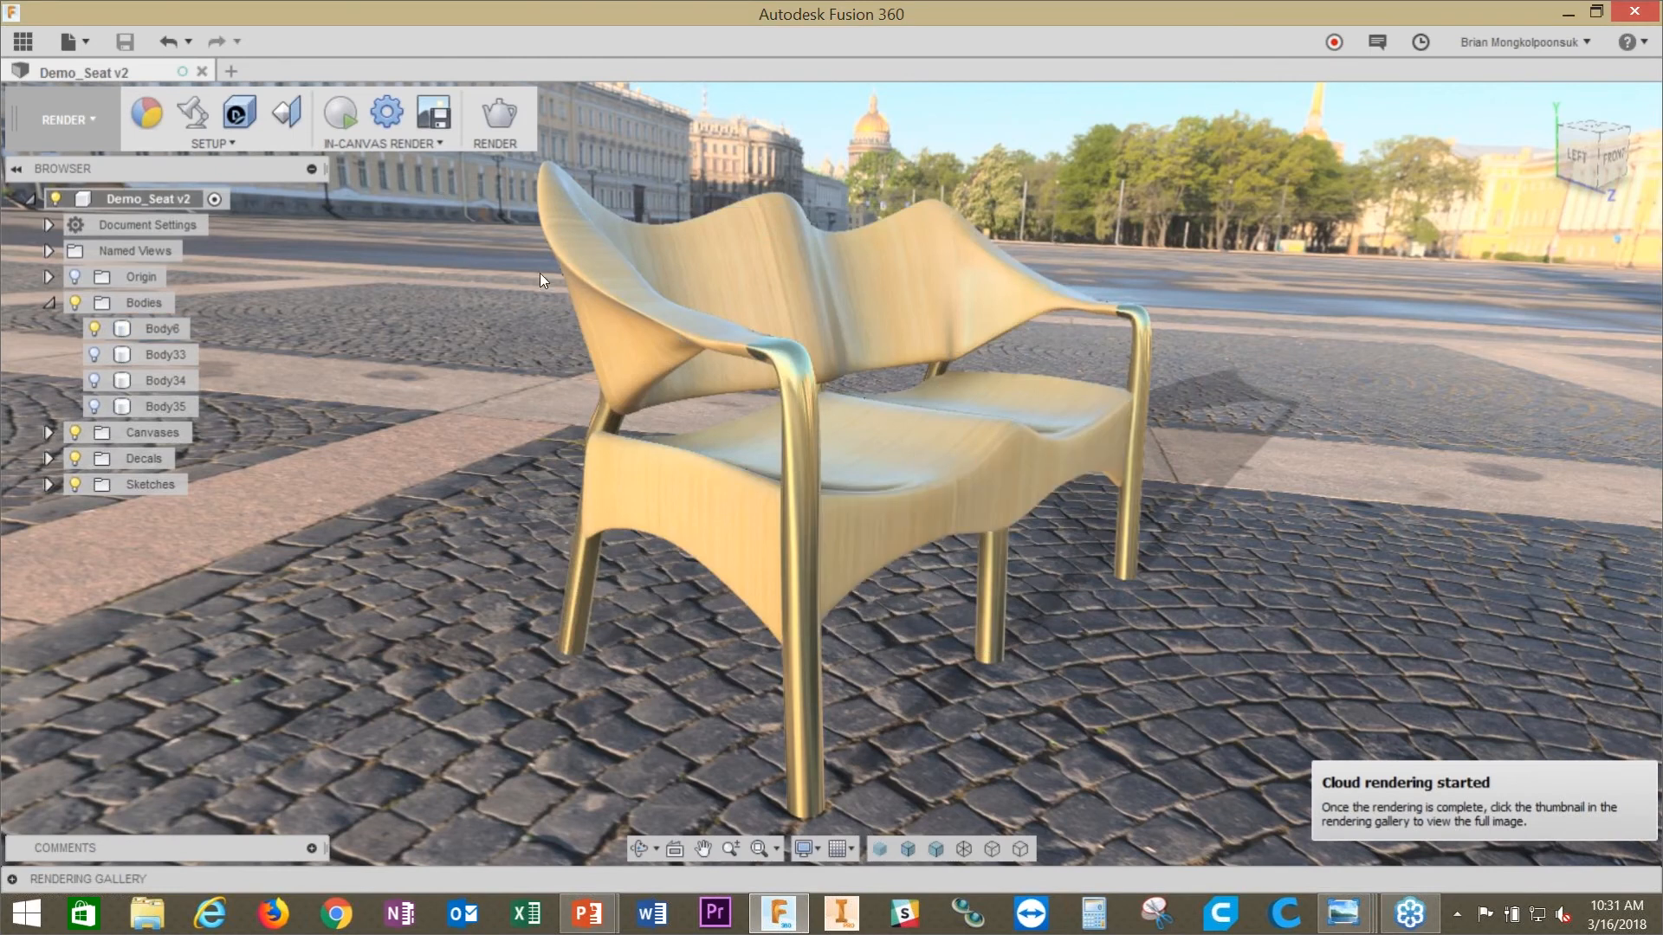
Step: Start an in-canvas render of the bench, review its performance options and turn the view closer to the front
left_click(347, 119)
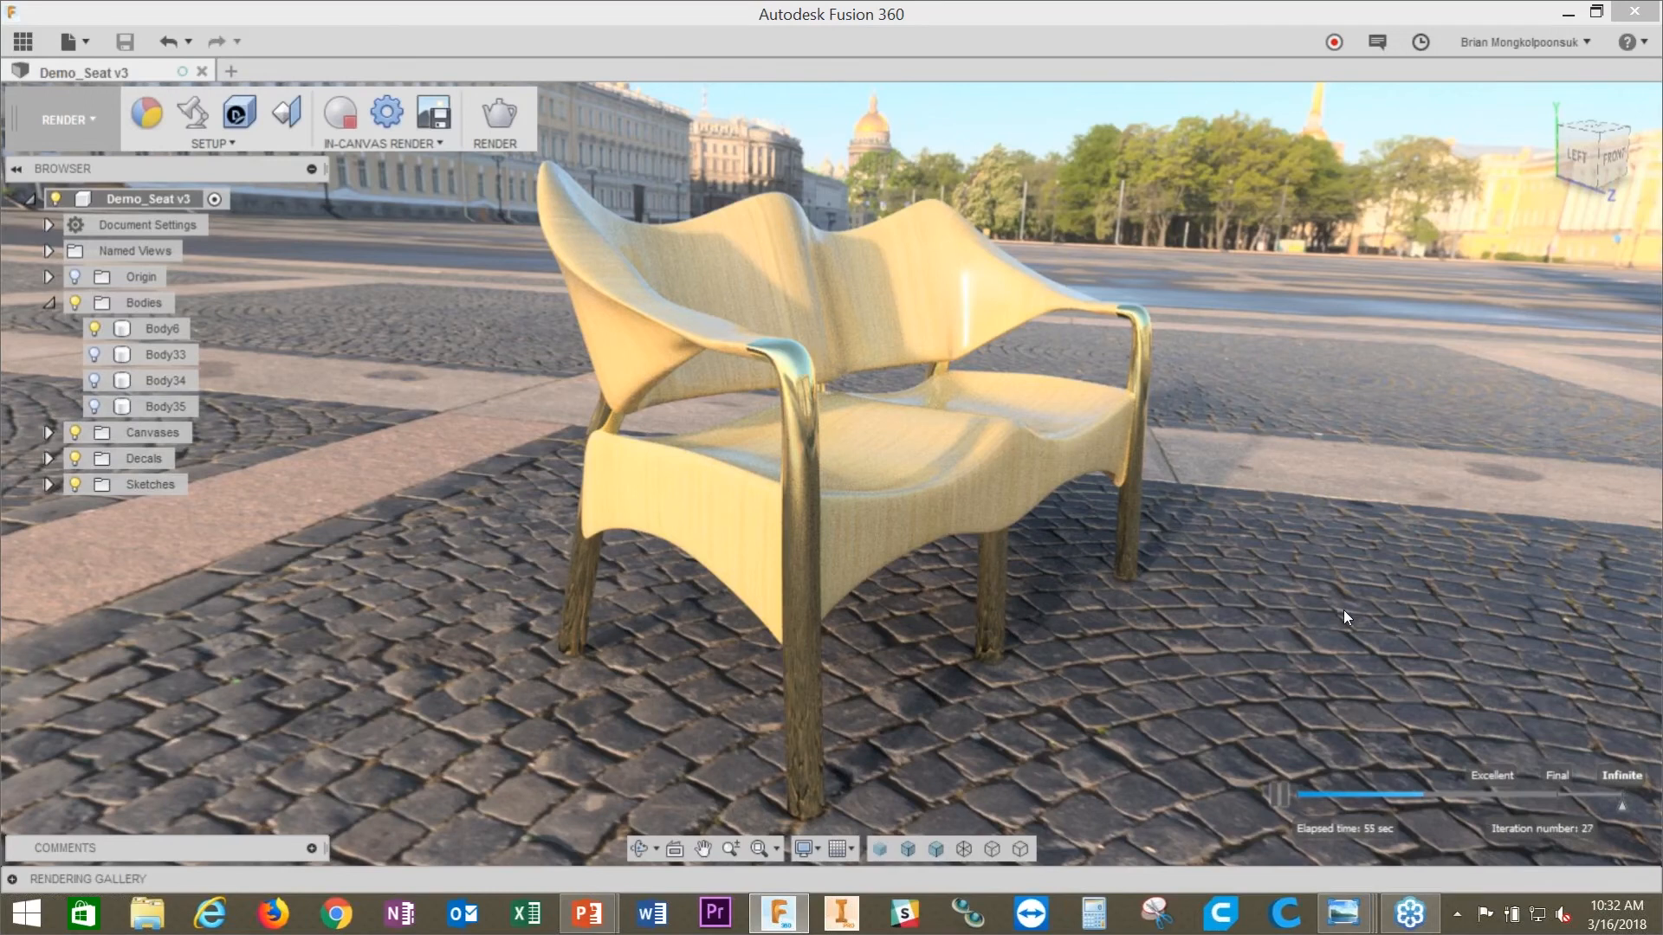
left_click(381, 117)
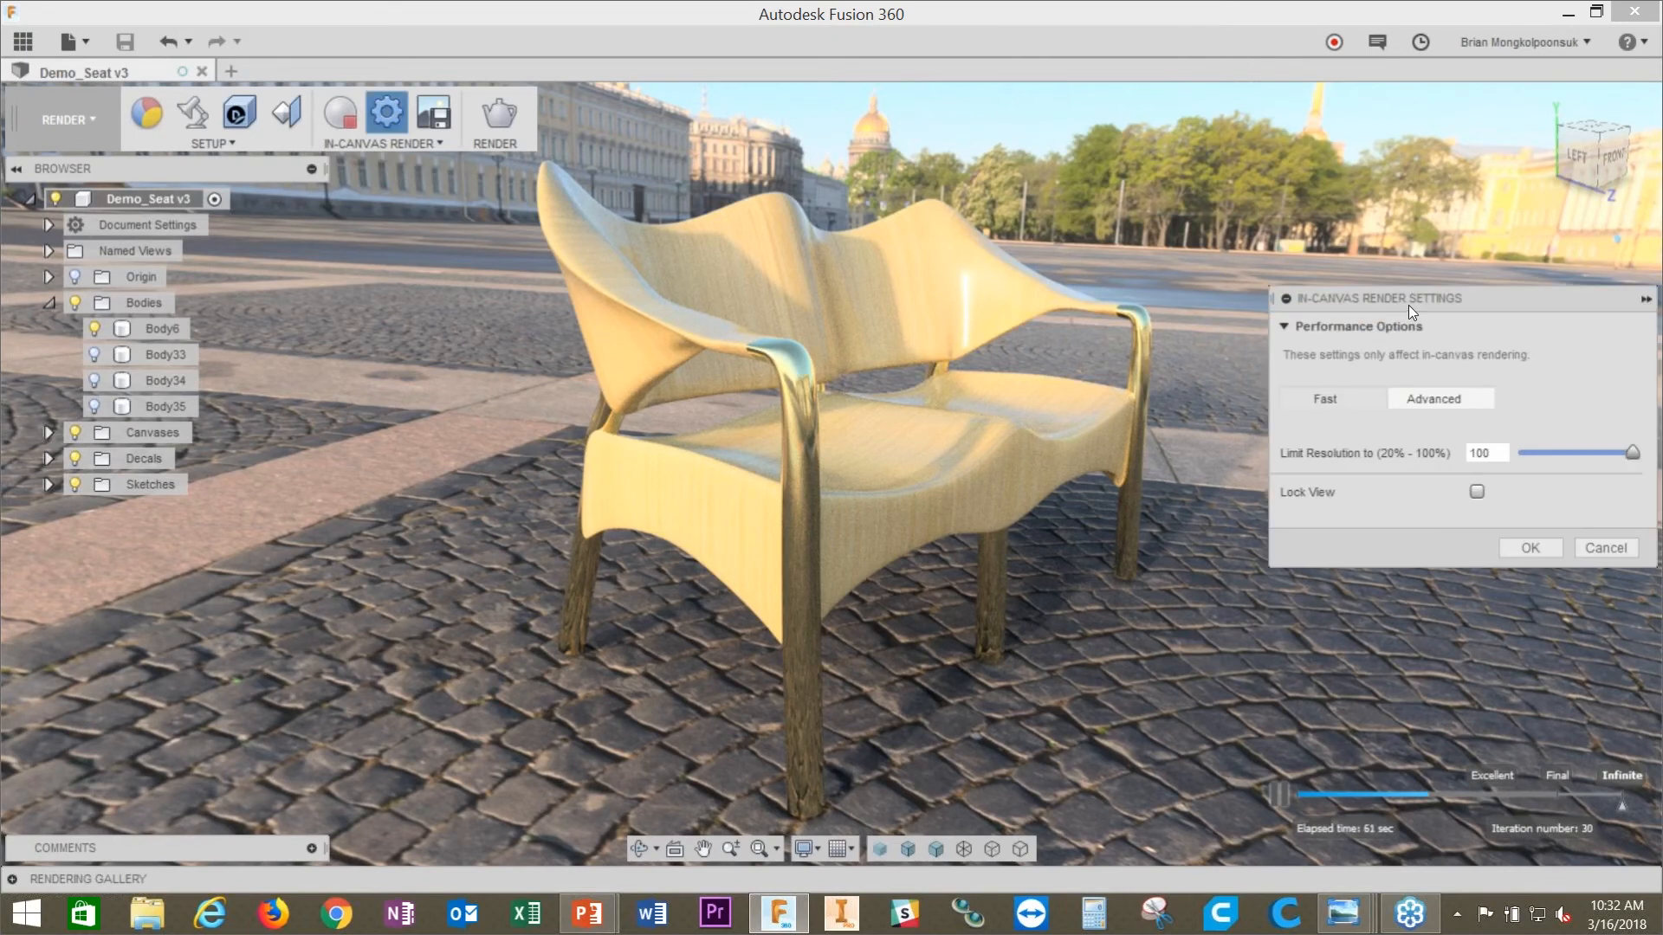
left_click_drag(1408, 305, 1335, 283)
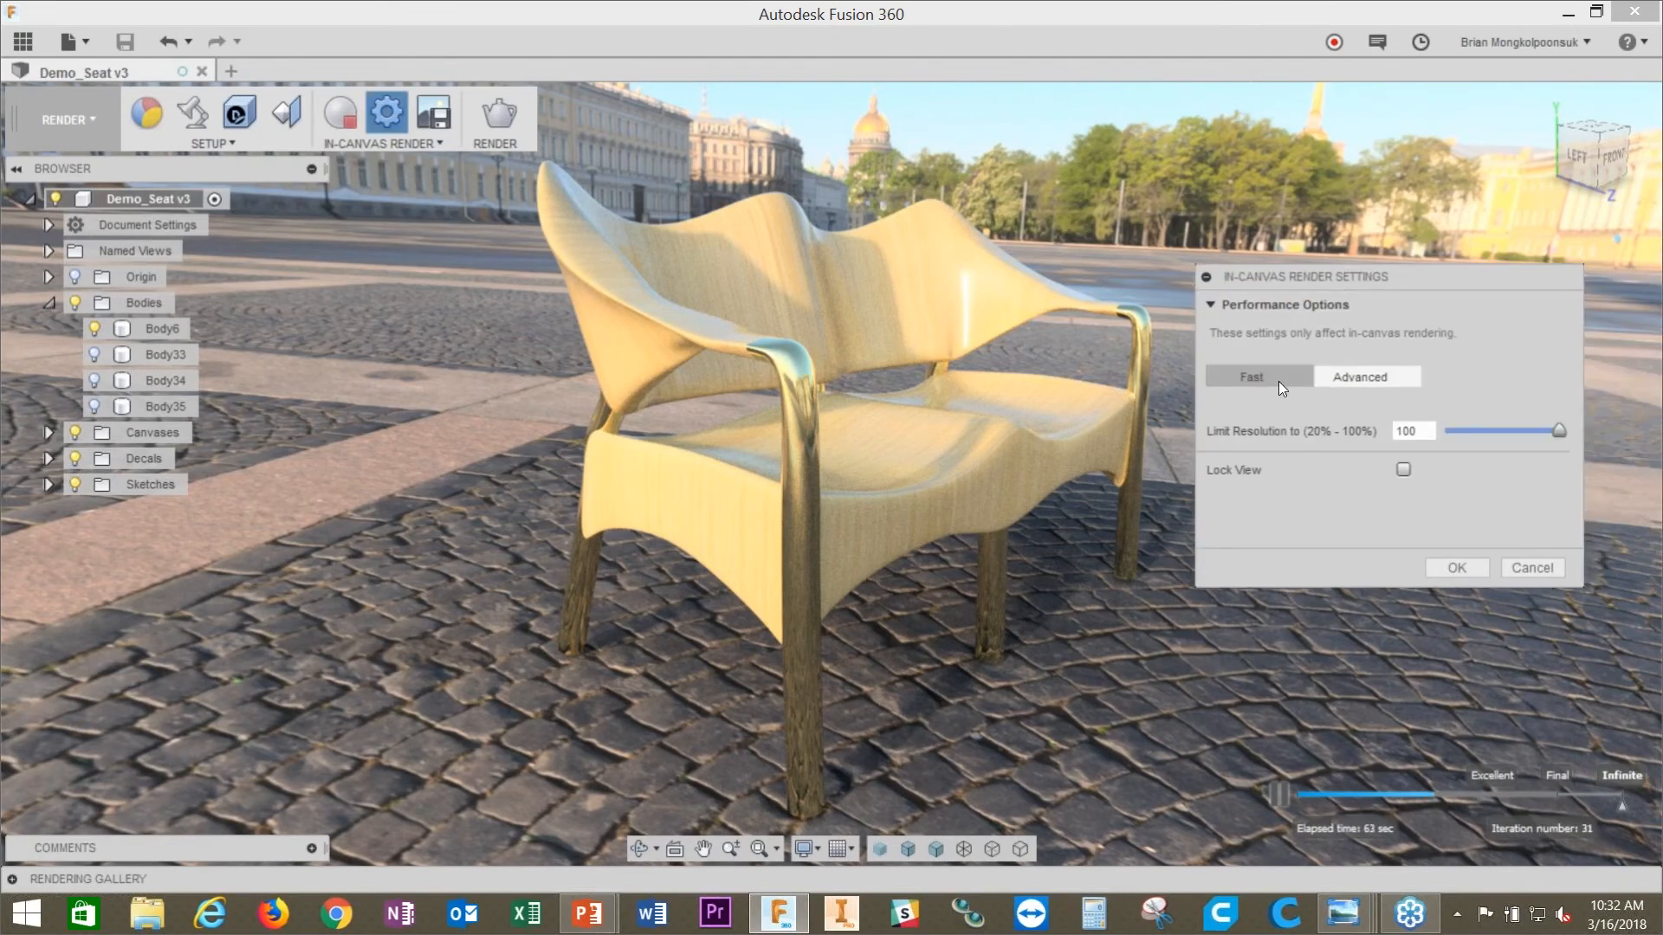
left_click(1377, 378)
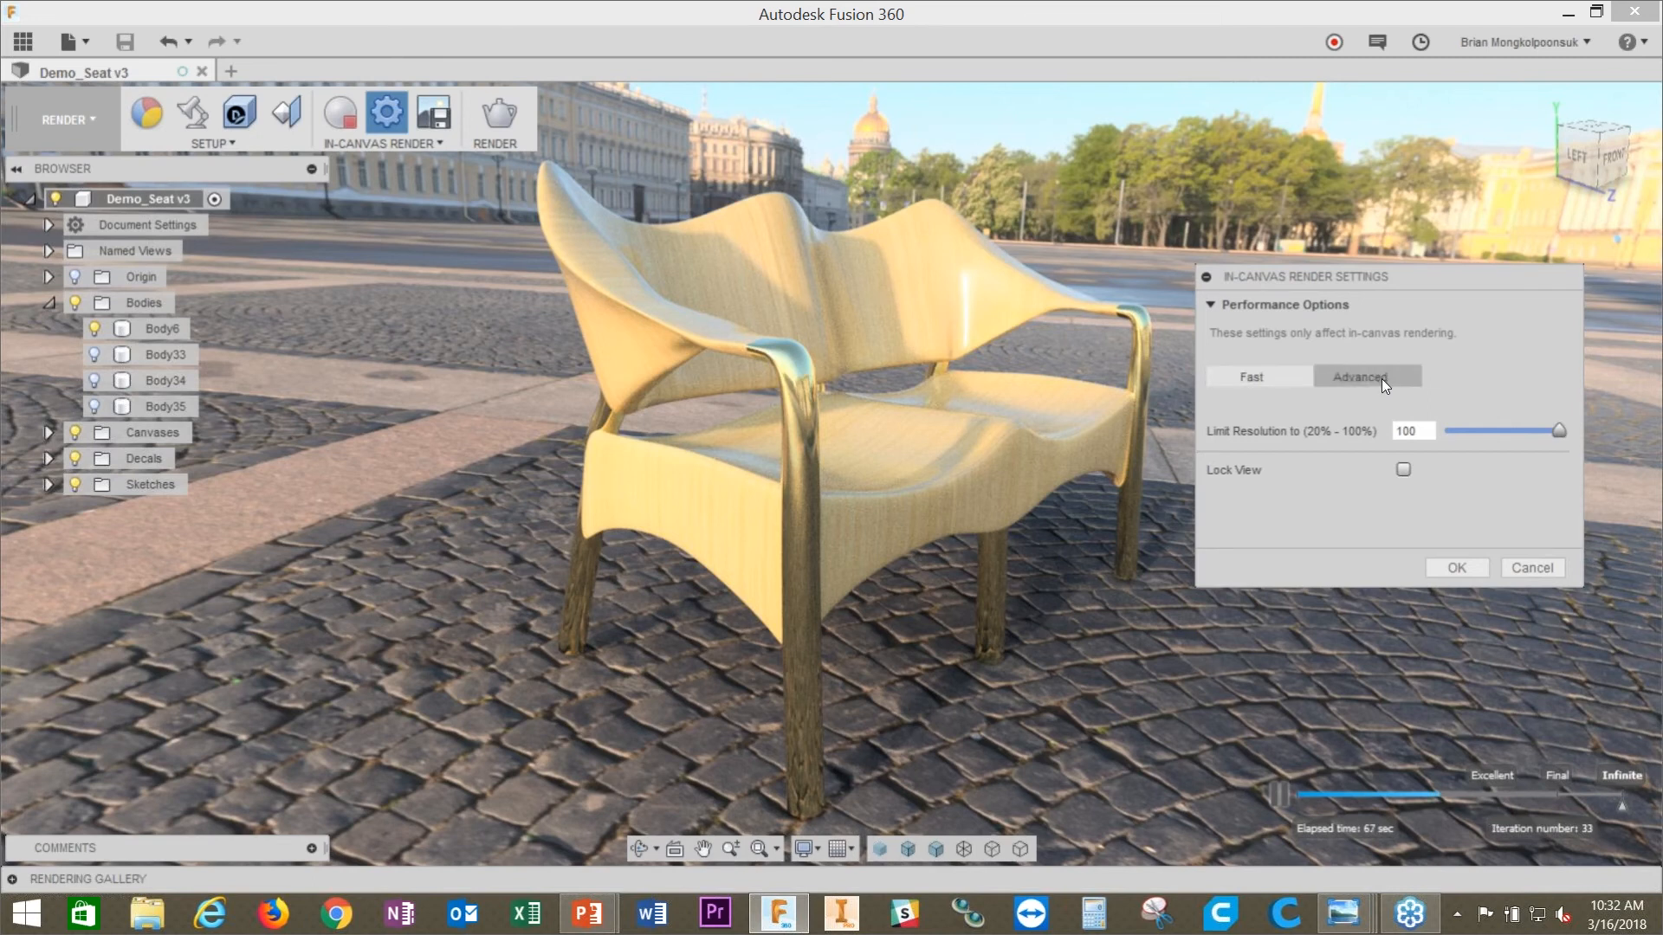
left_click(1363, 383)
left_click(1514, 565)
middle_click_drag(1392, 504, 1325, 481, "shift")
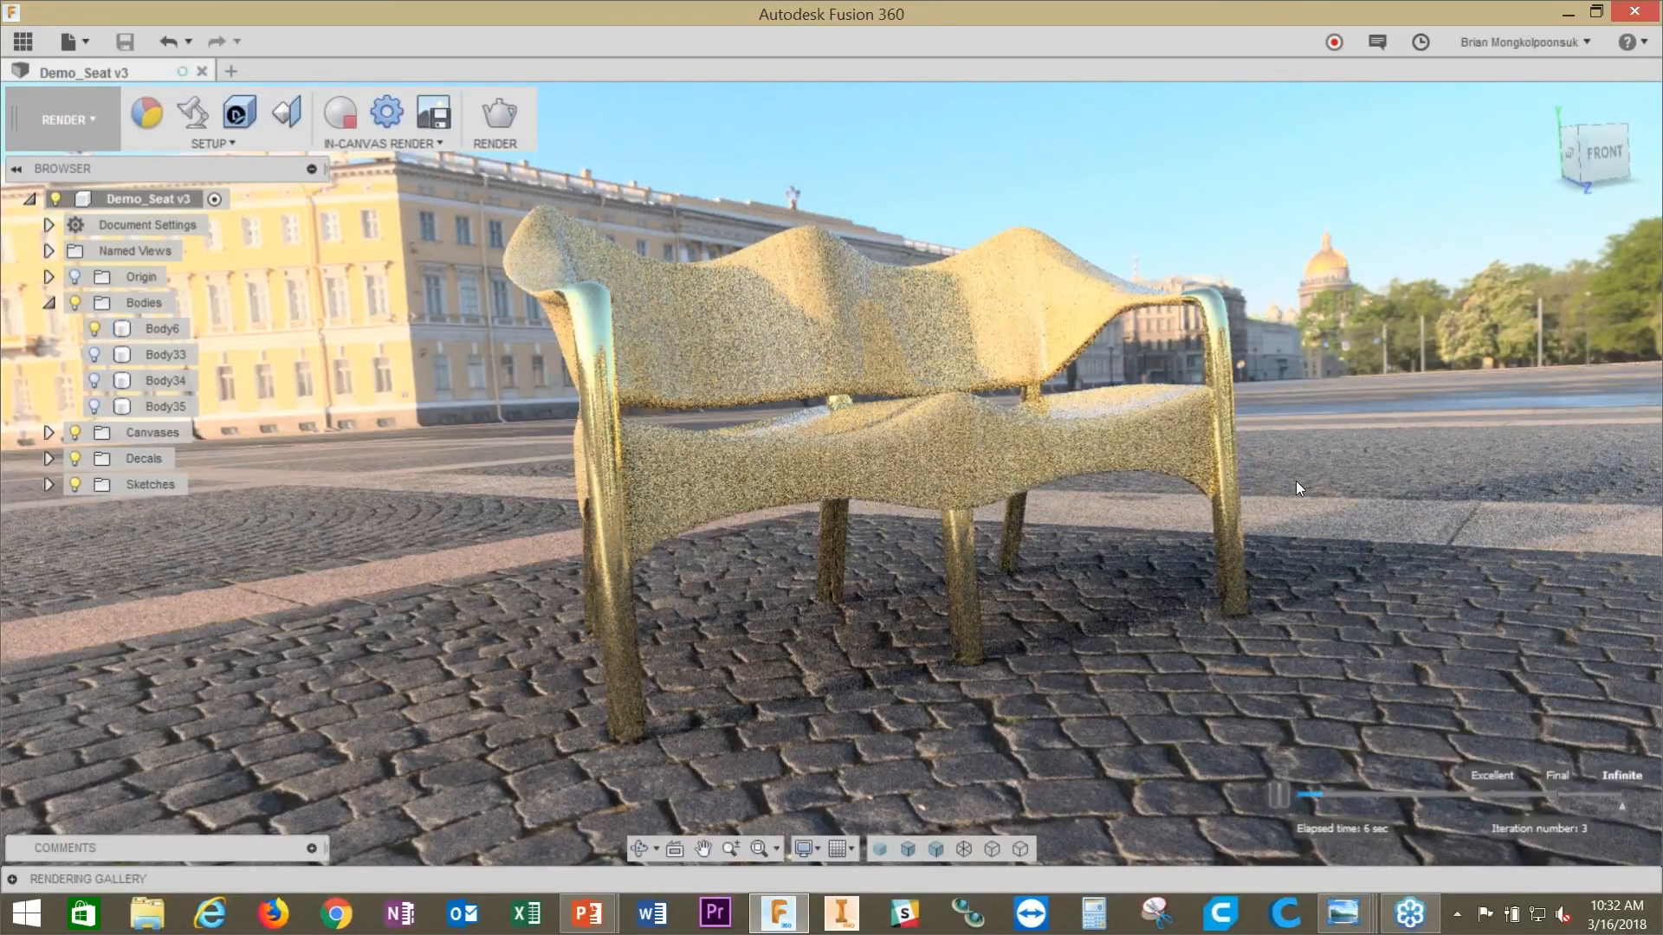
left_click(387, 112)
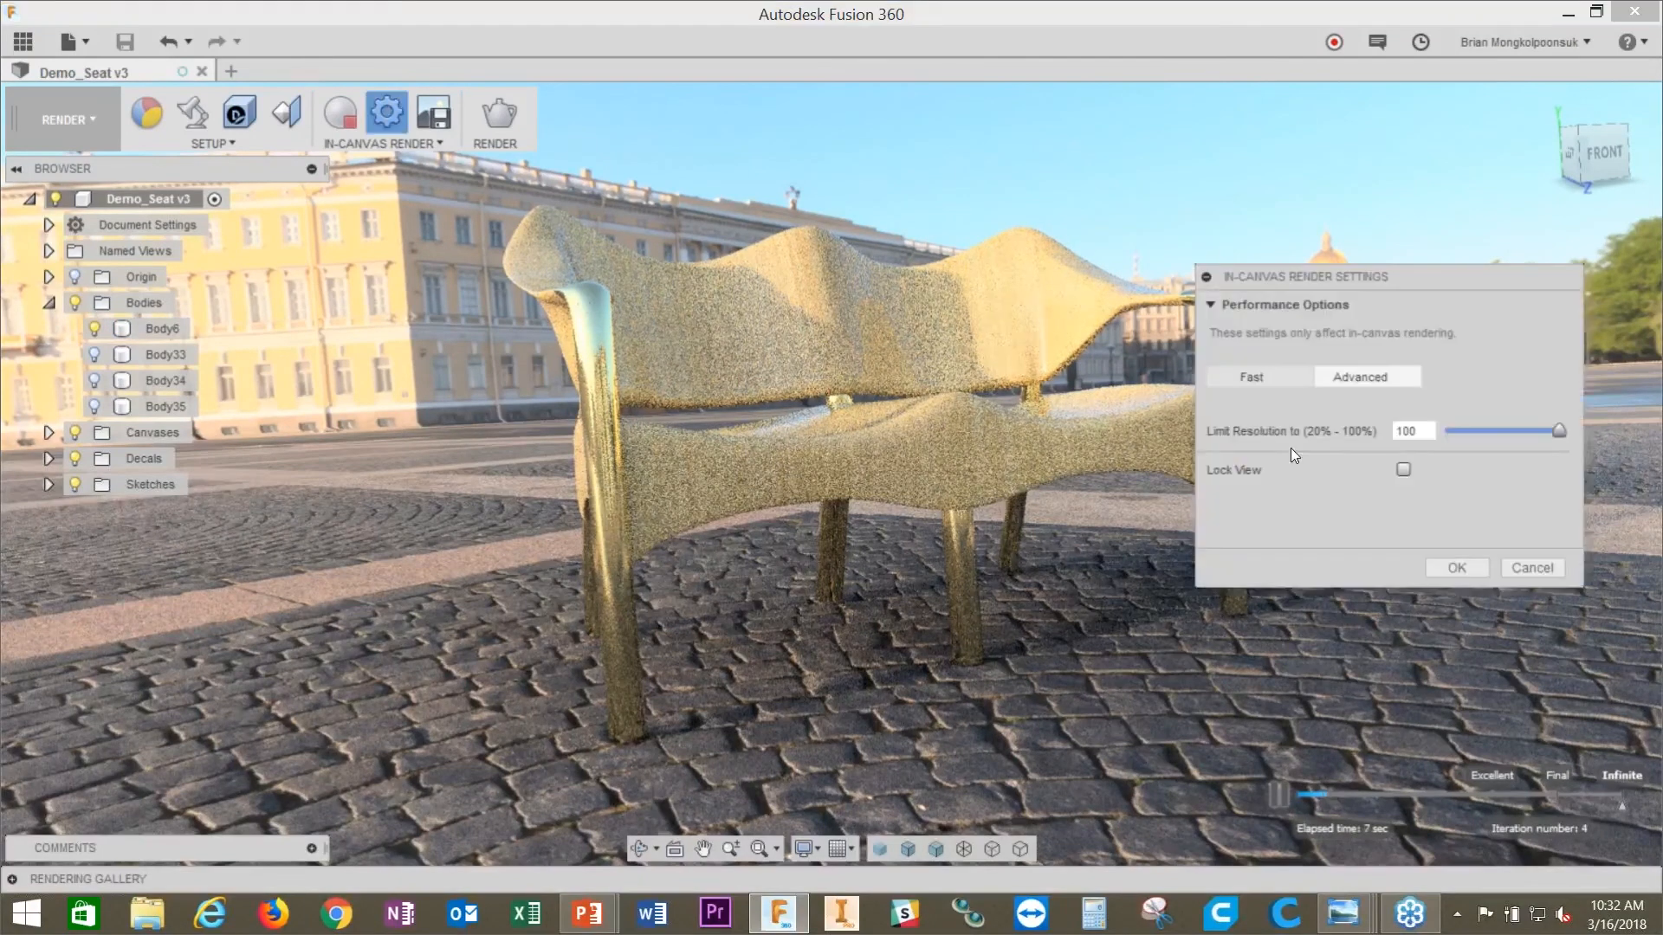
left_click(1469, 575)
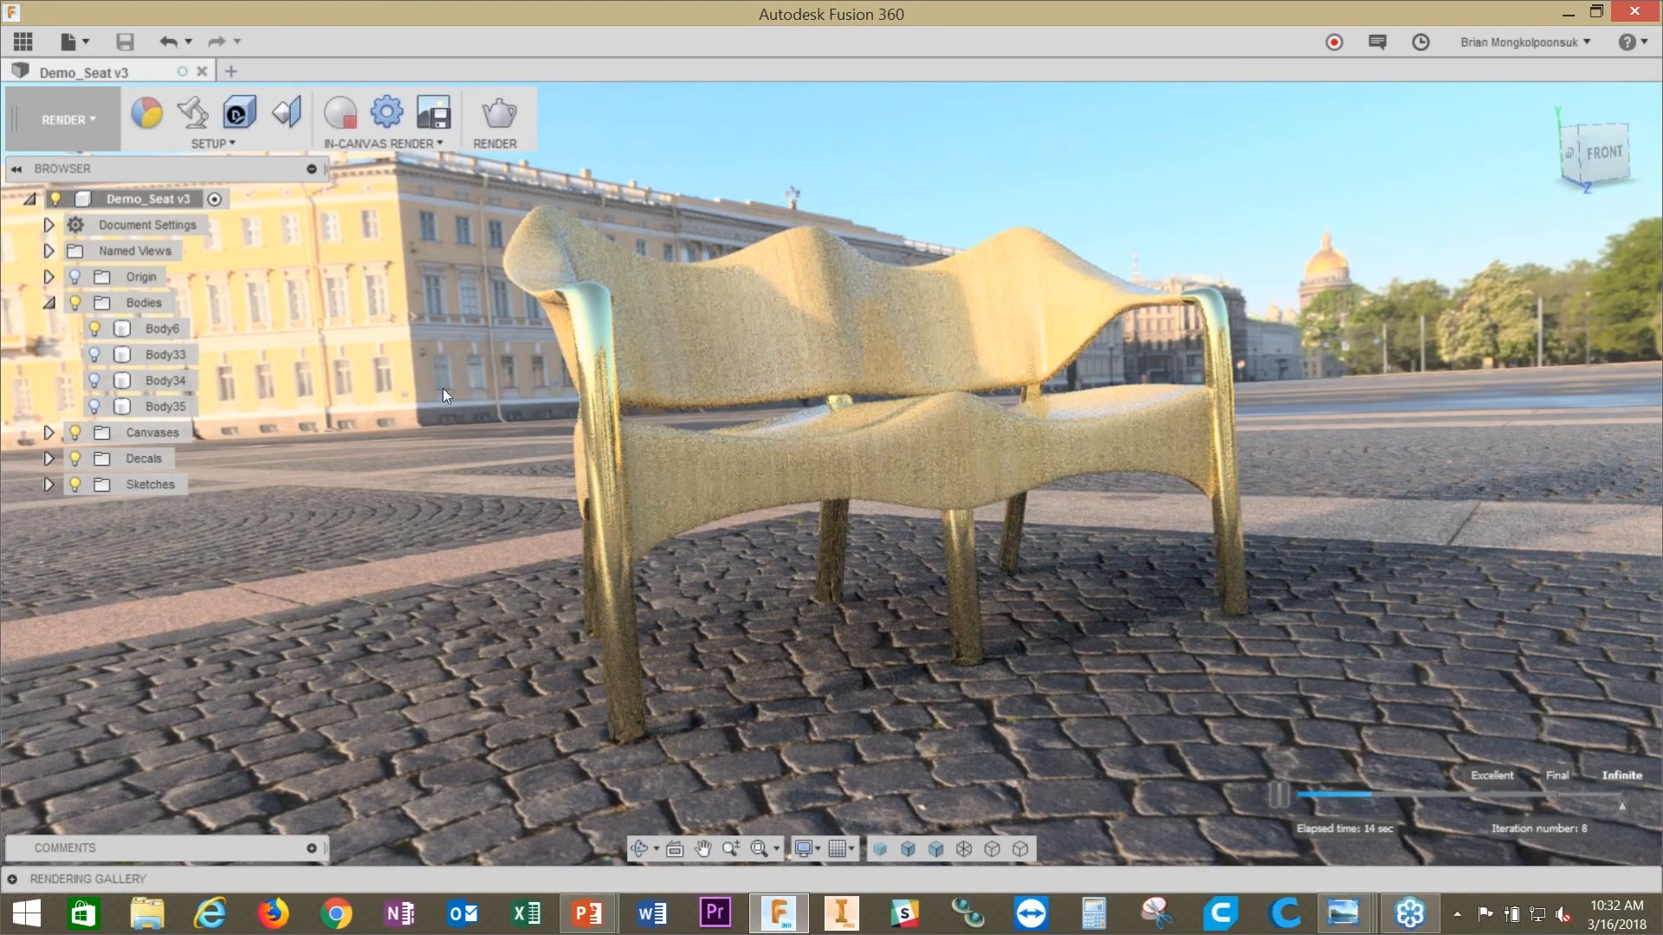
scroll(444, 388, "down", 1)
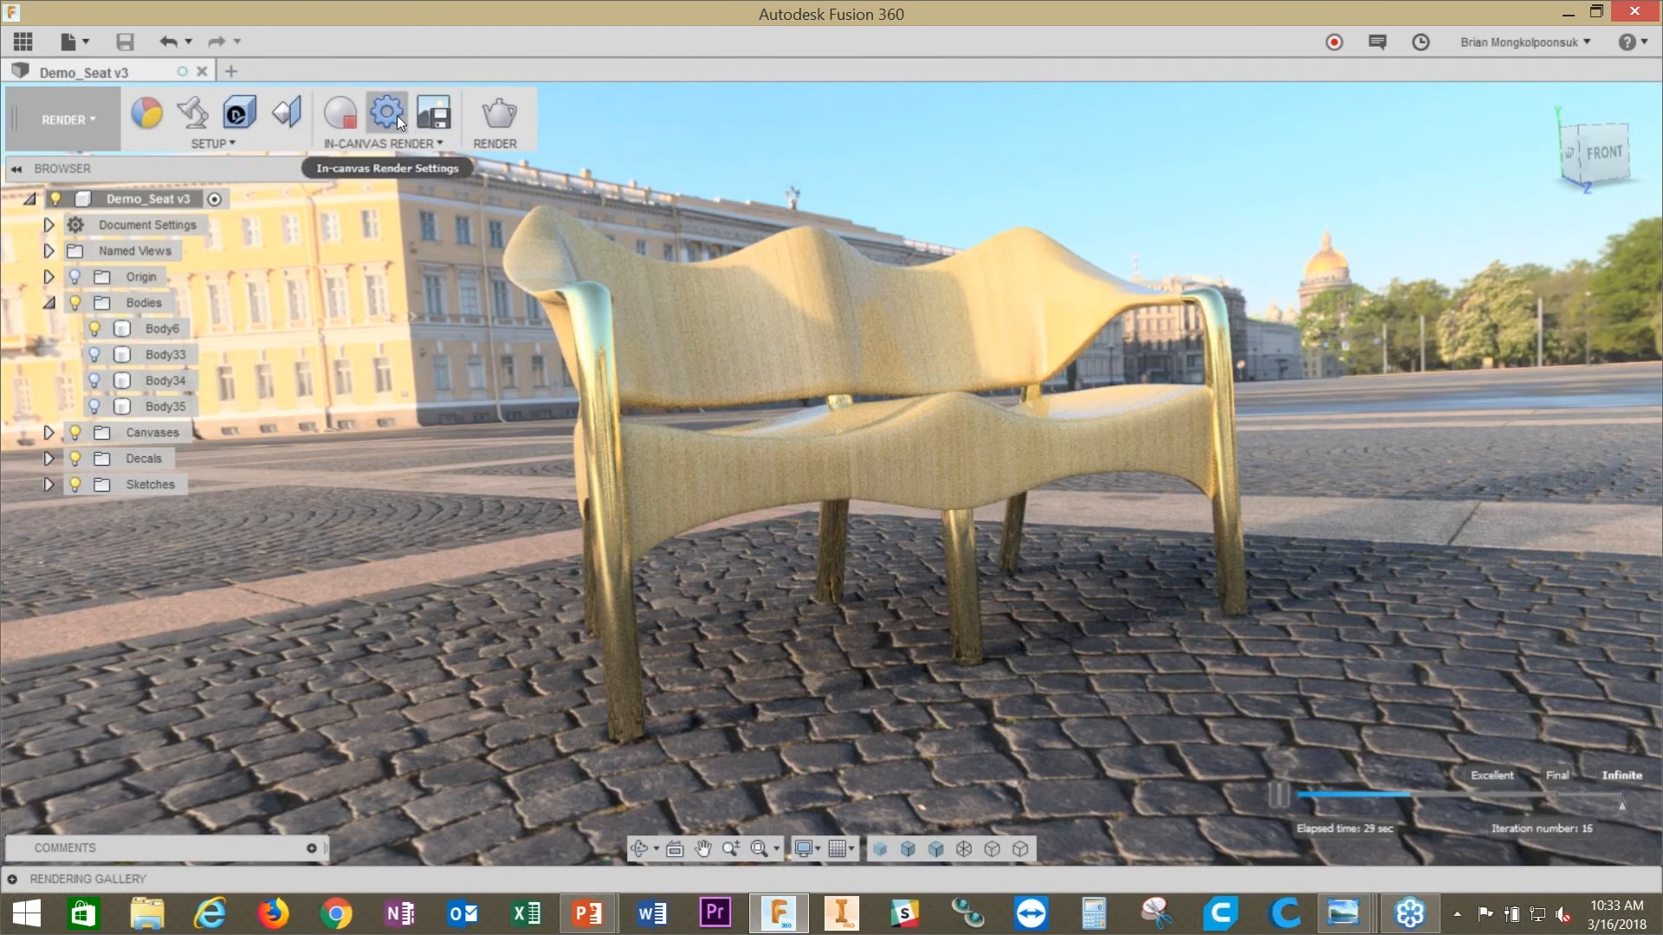
left_click(421, 110)
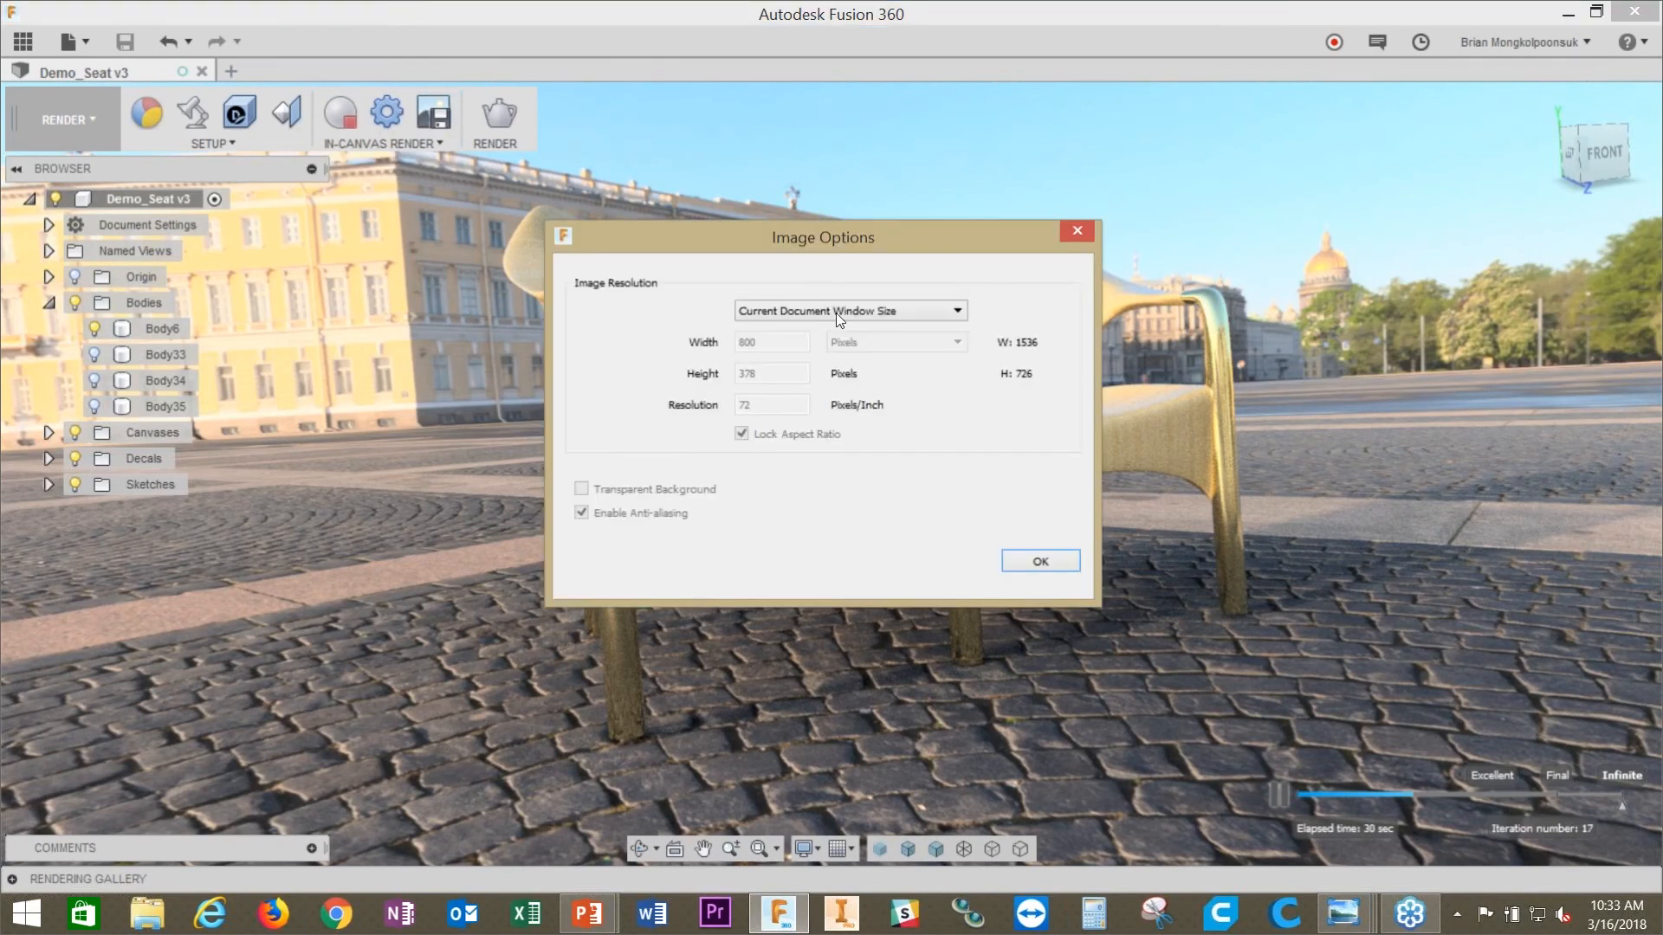
left_click(1038, 561)
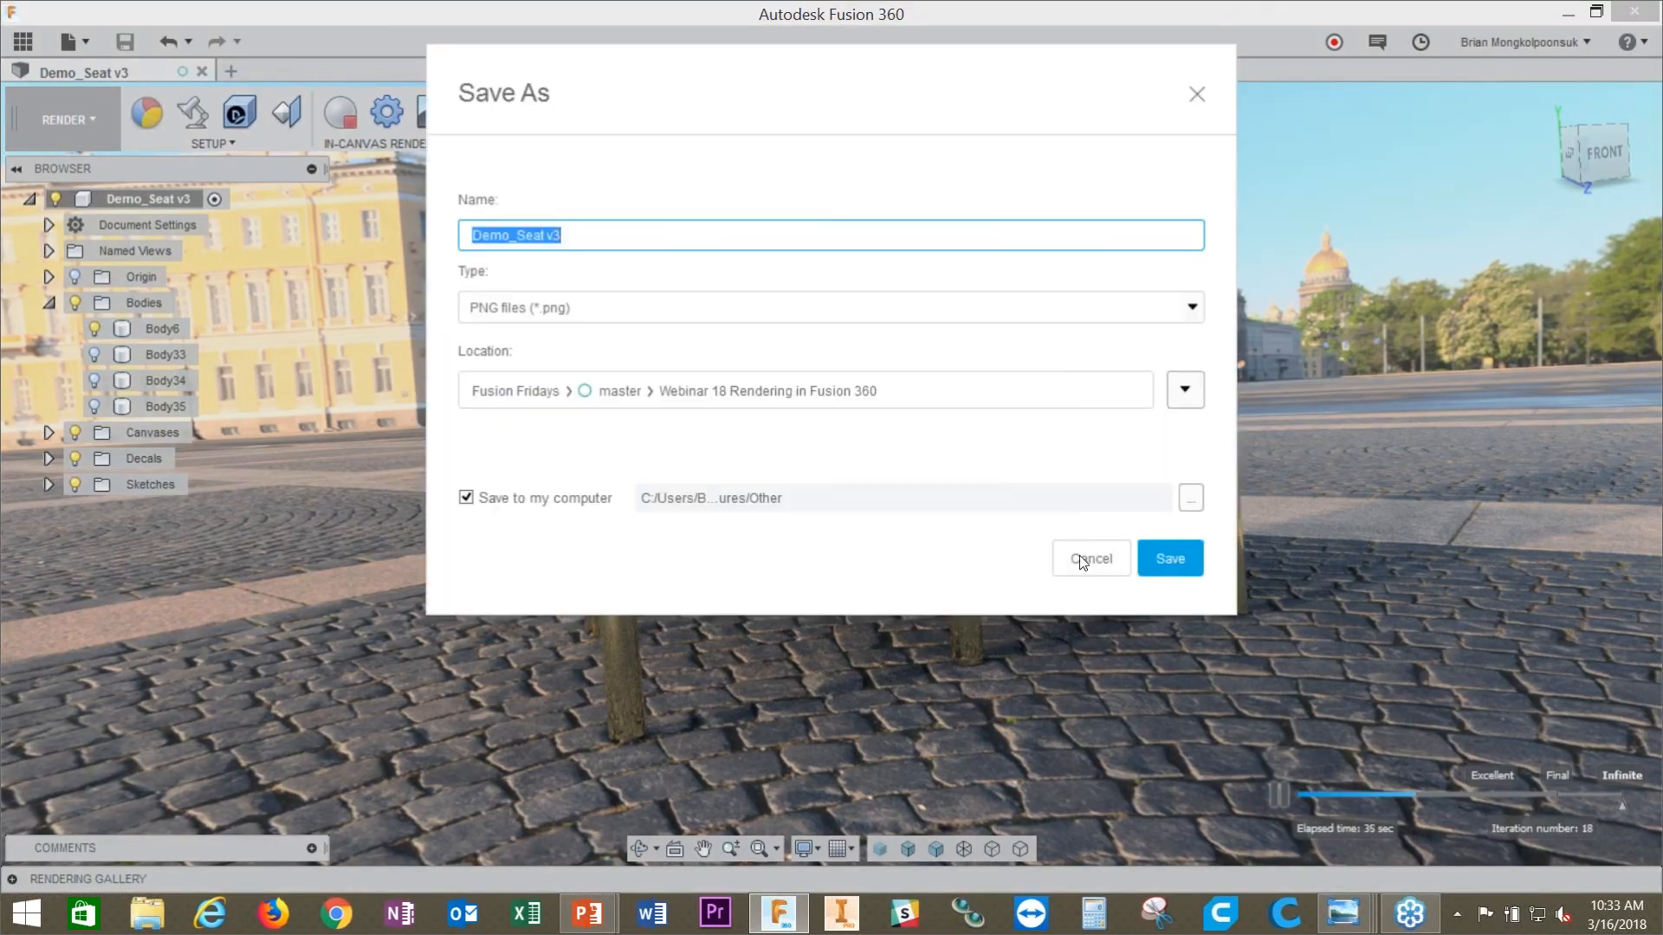
left_click(1084, 558)
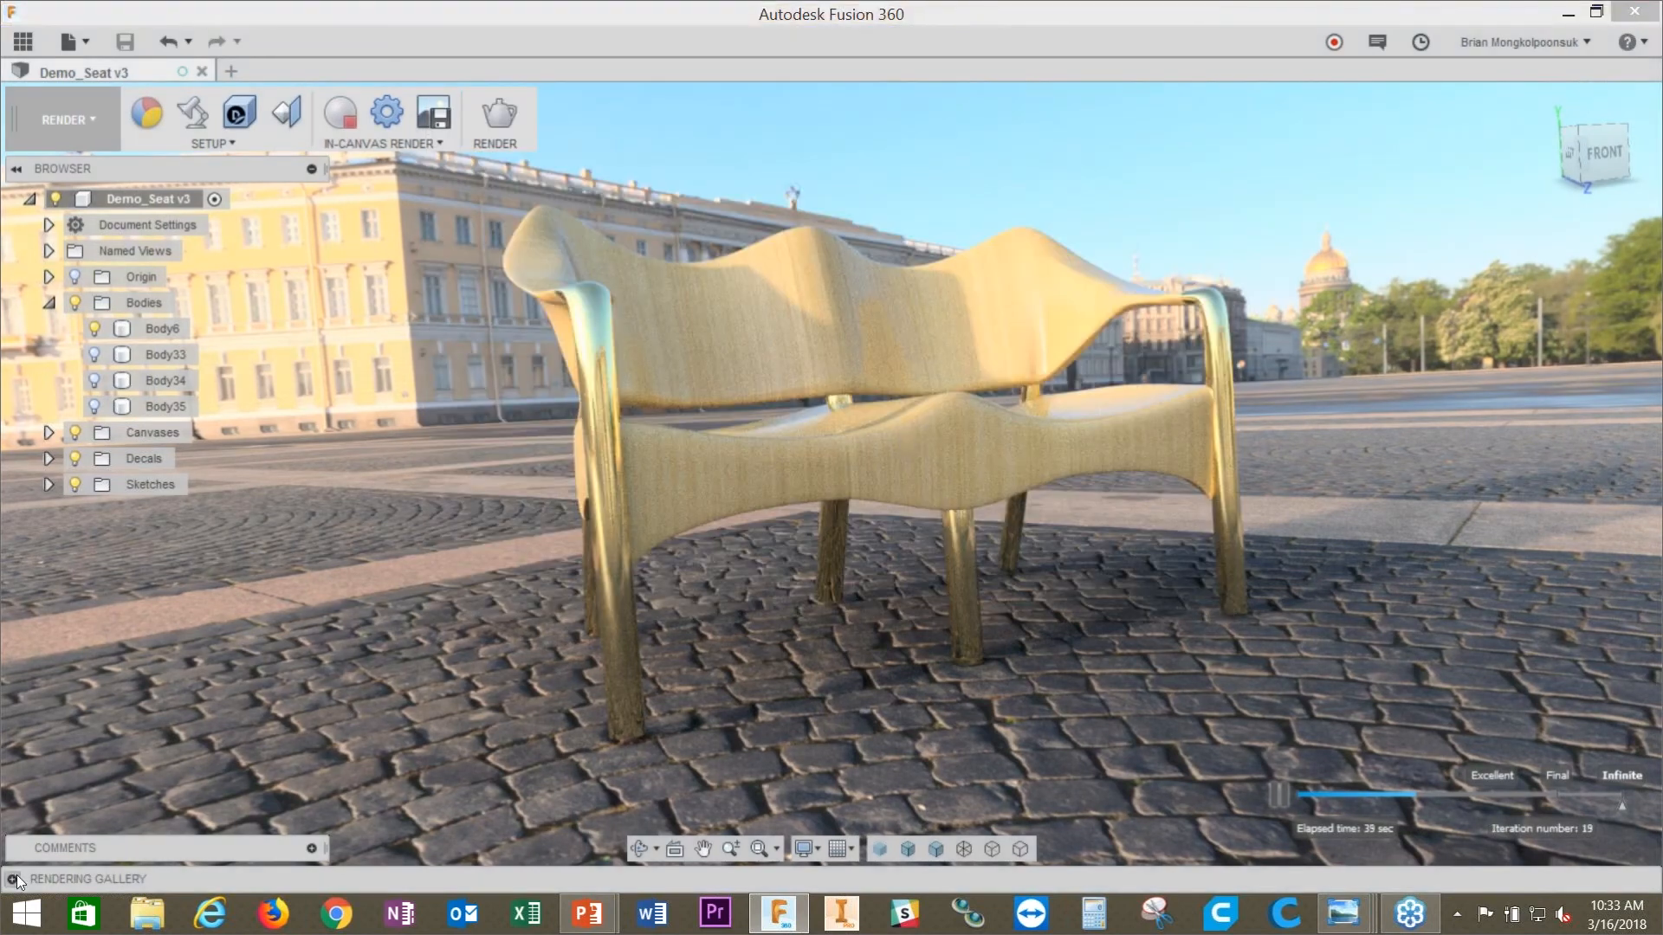
Step: Check the progress of the cloud render in the rendering gallery and collapse the gallery again
left_click(19, 879)
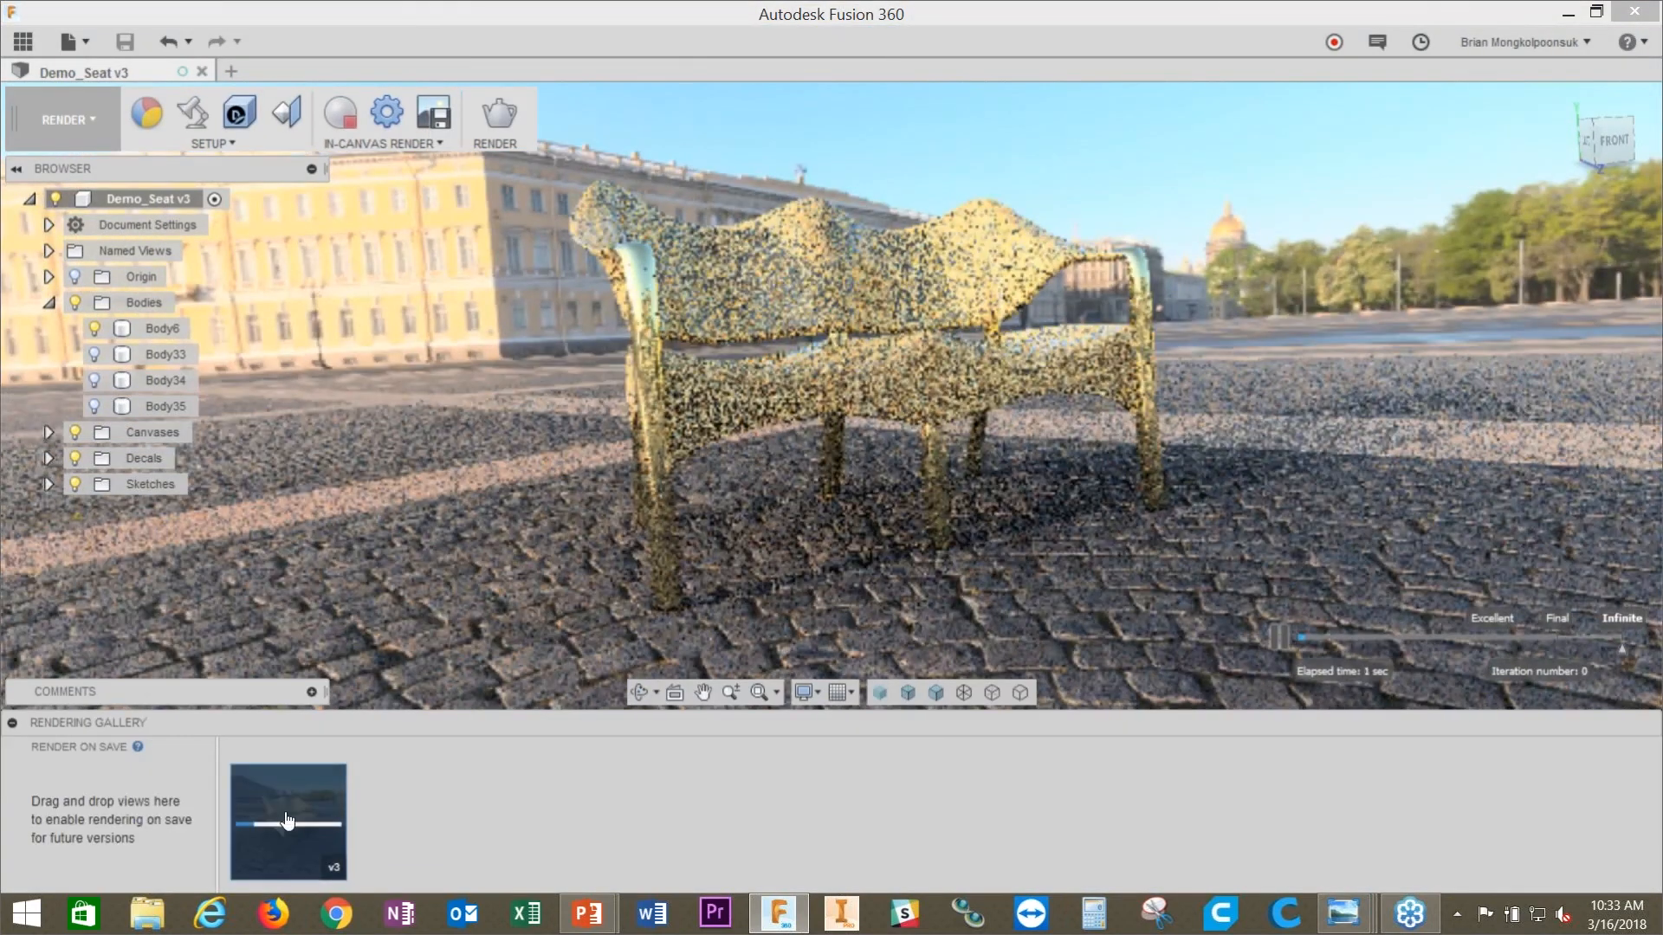
mouse_move(301, 814)
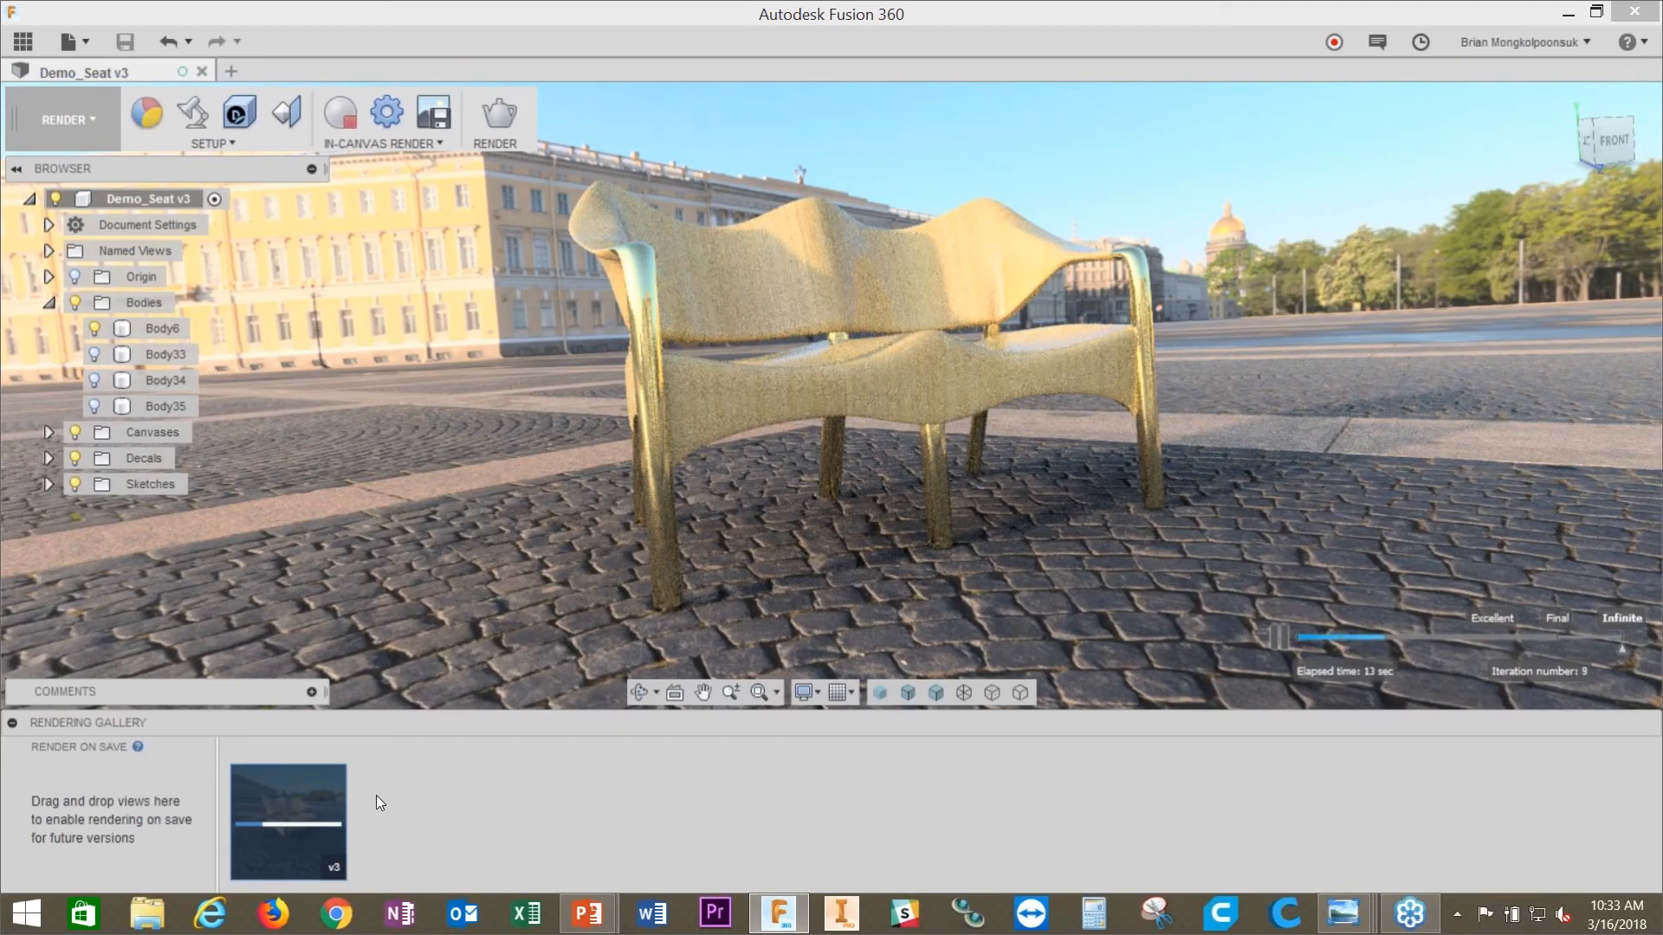
left_click(12, 722)
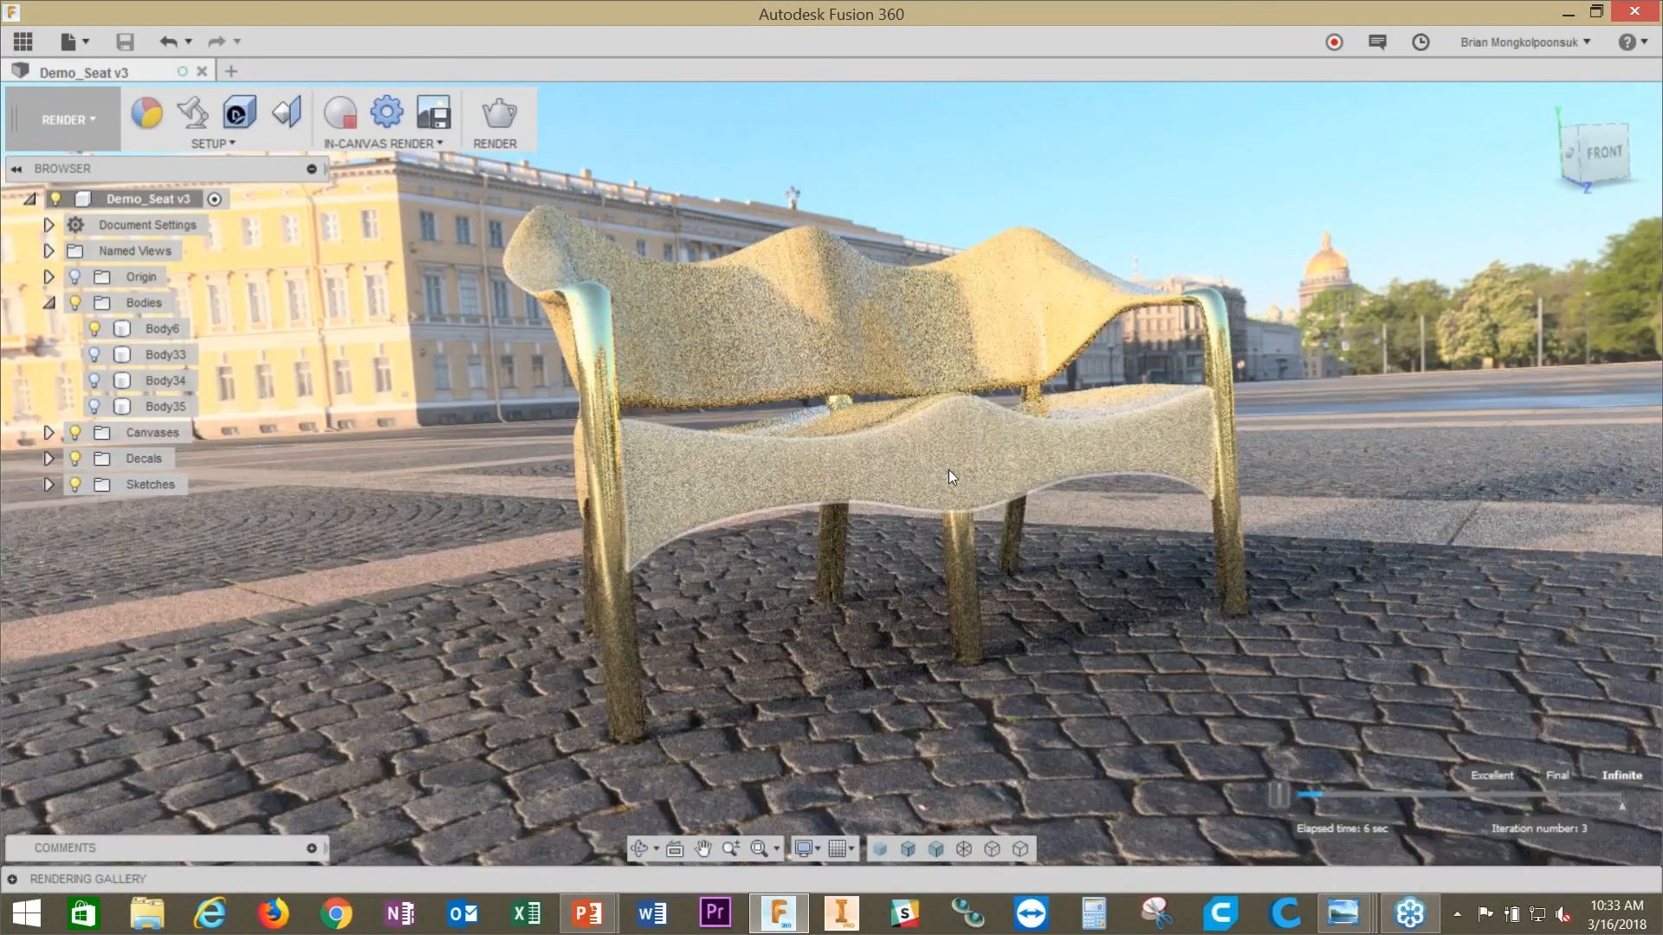
Step: Switch to Windows Photo Viewer and examine the earlier seat renders in the plaza, glass building, grey studio and grass field scenes
mouse_move(1345, 915)
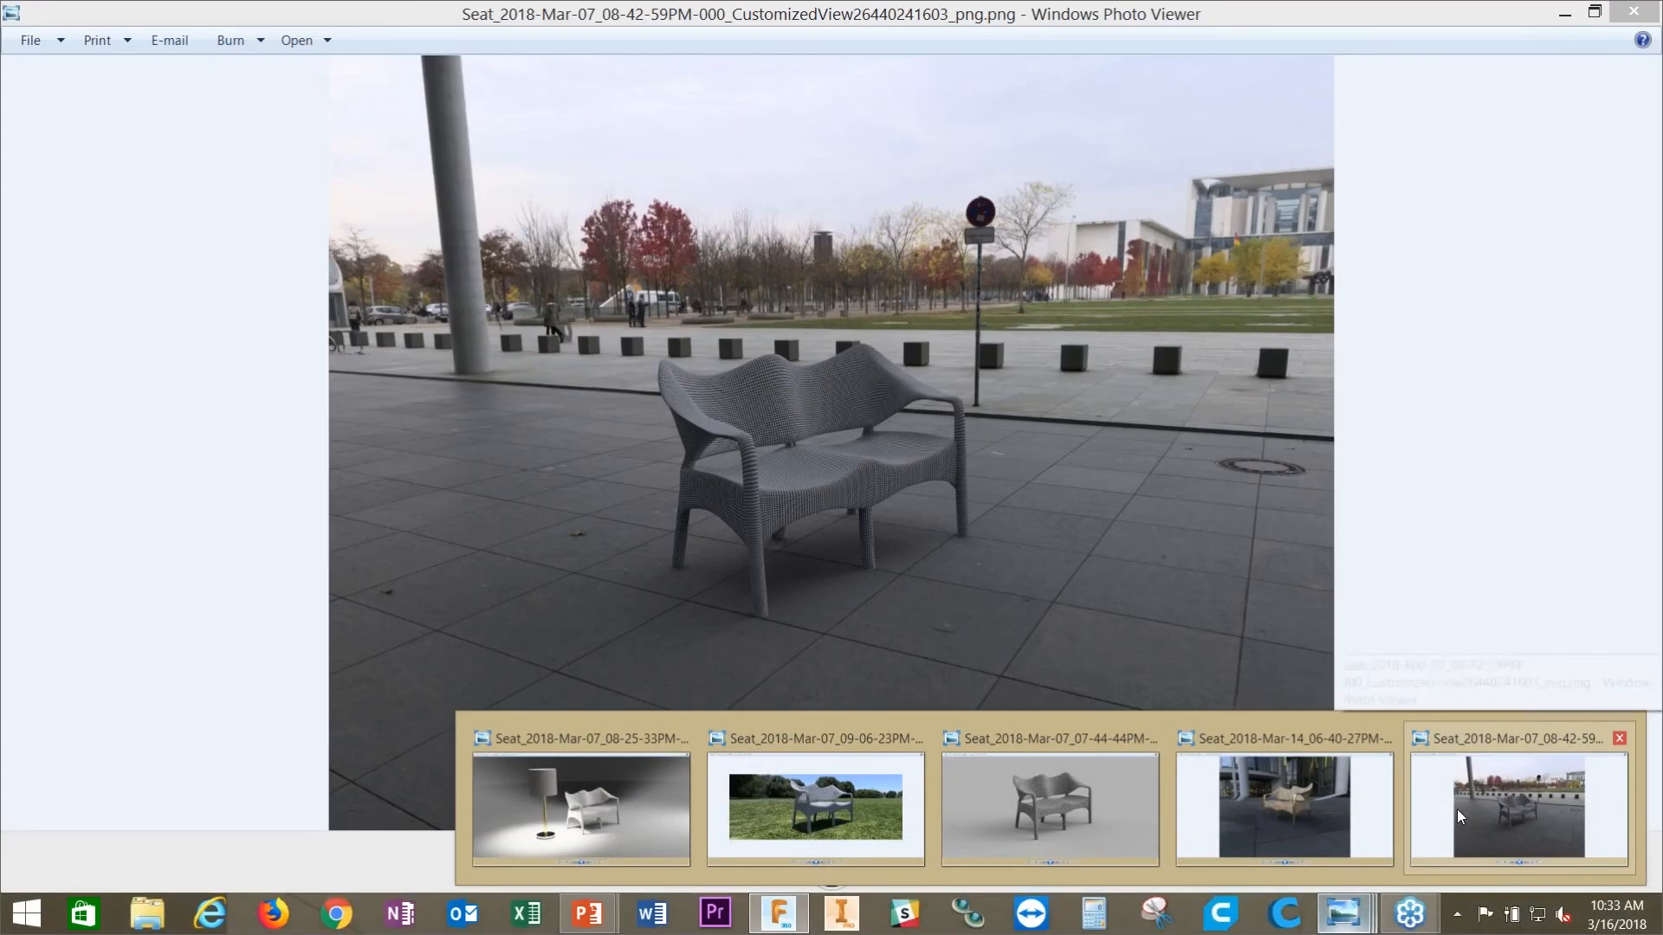
left_click(1457, 809)
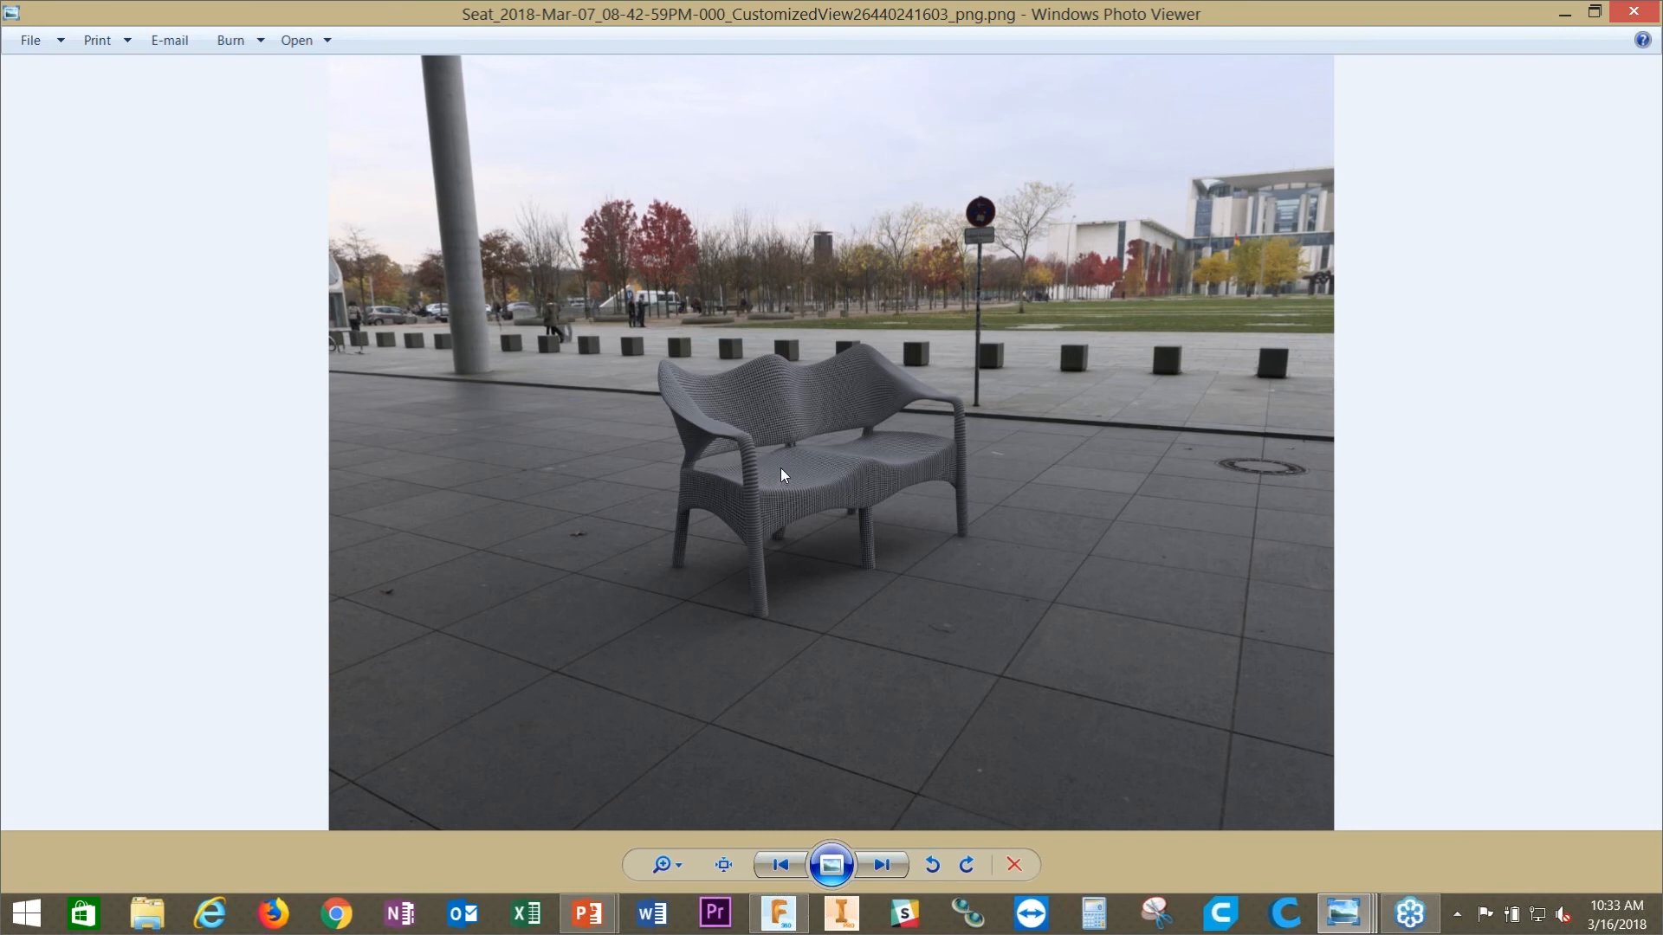
left_click(1338, 920)
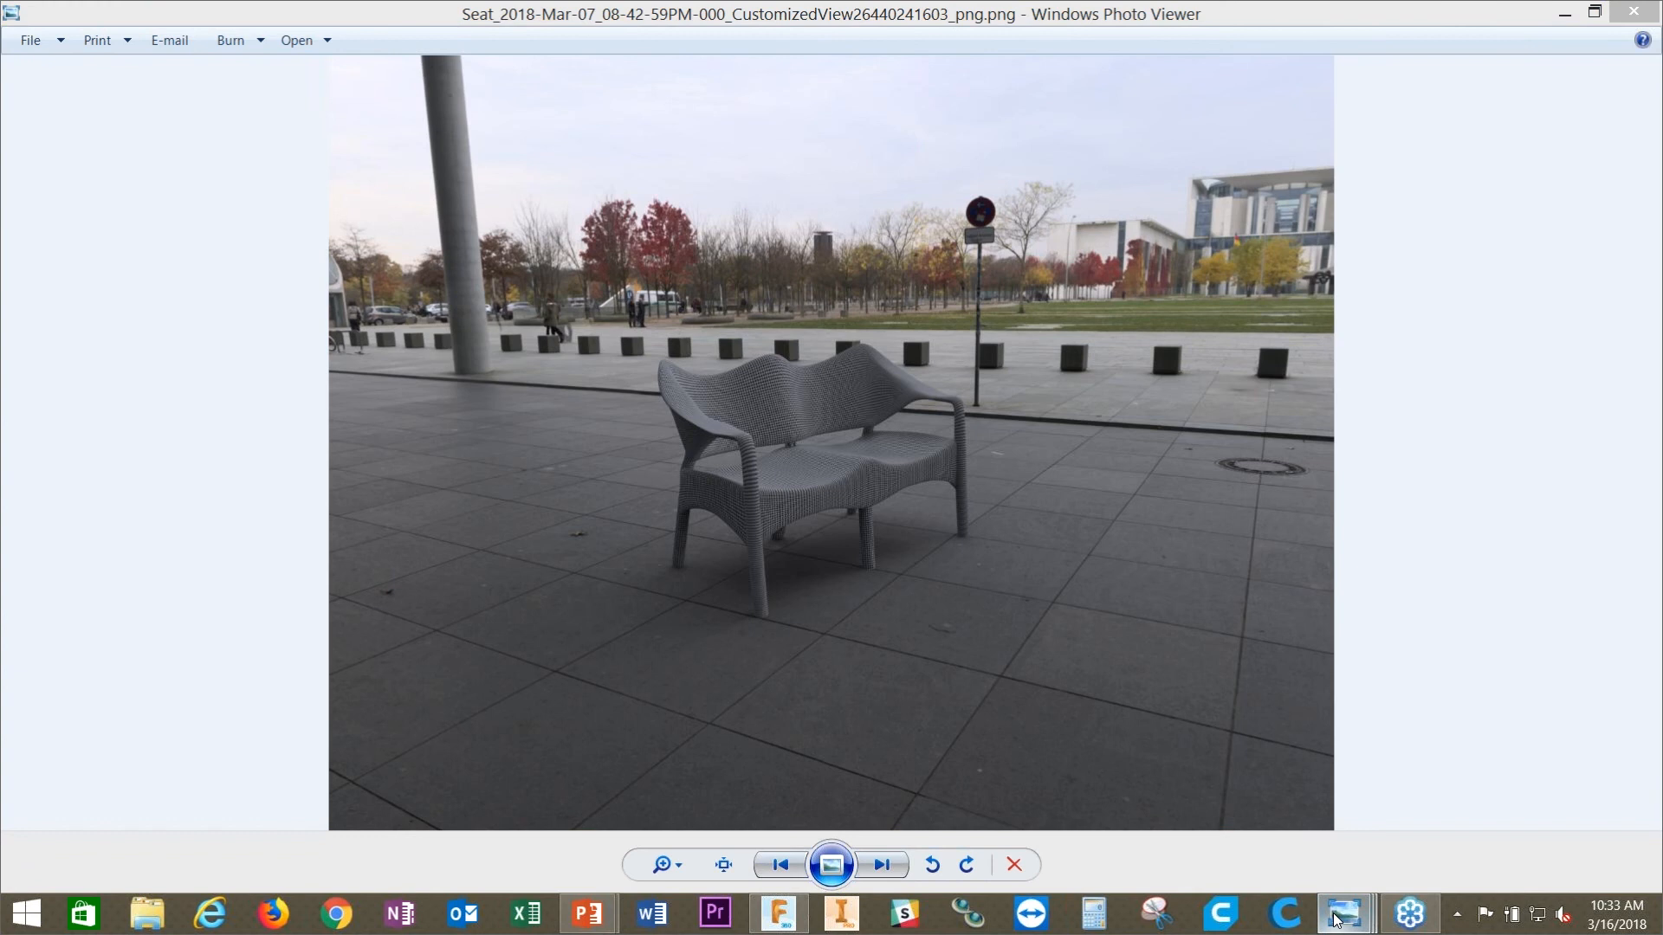
left_click(1304, 776)
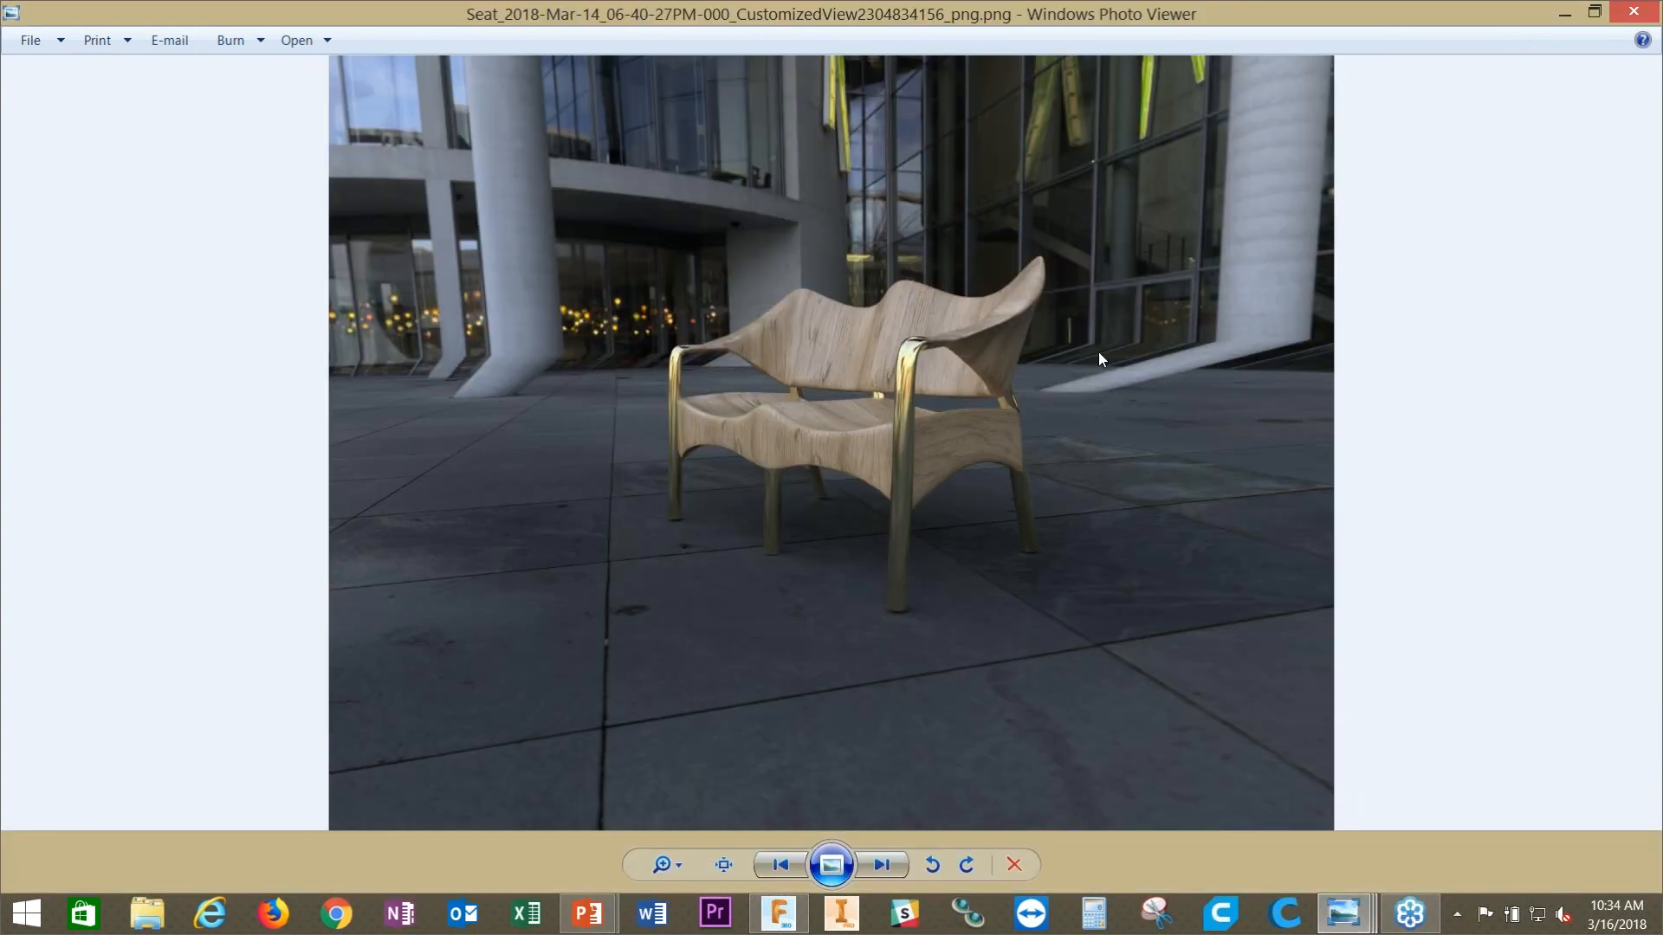
left_click(1343, 914)
left_click(1110, 834)
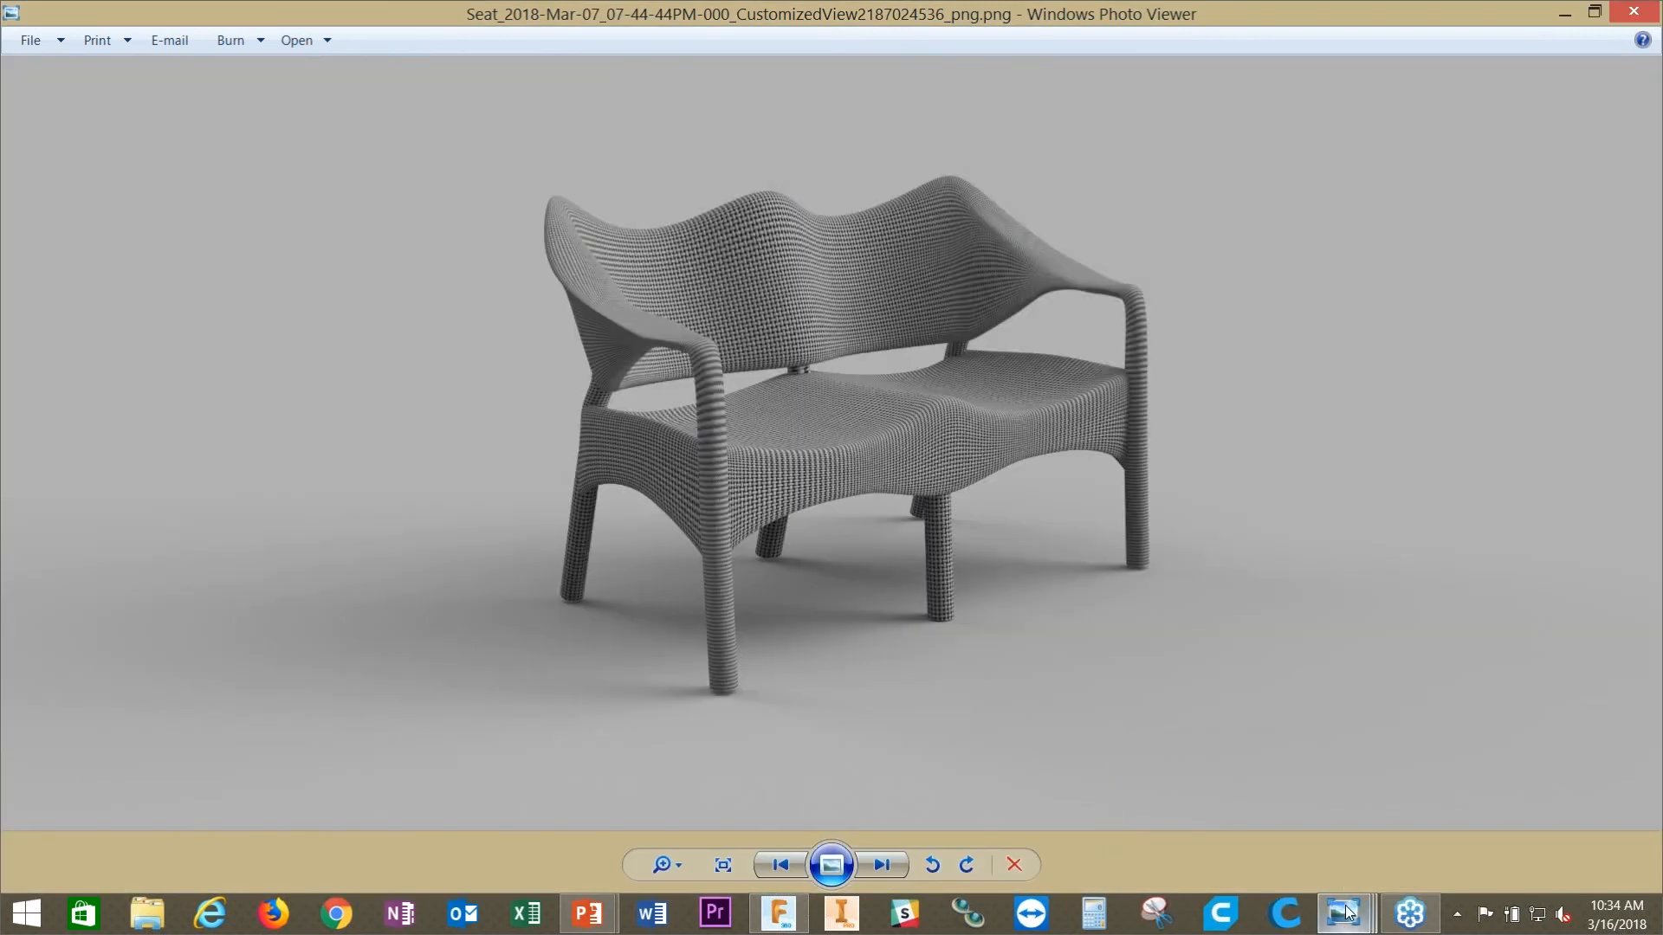
mouse_move(1348, 913)
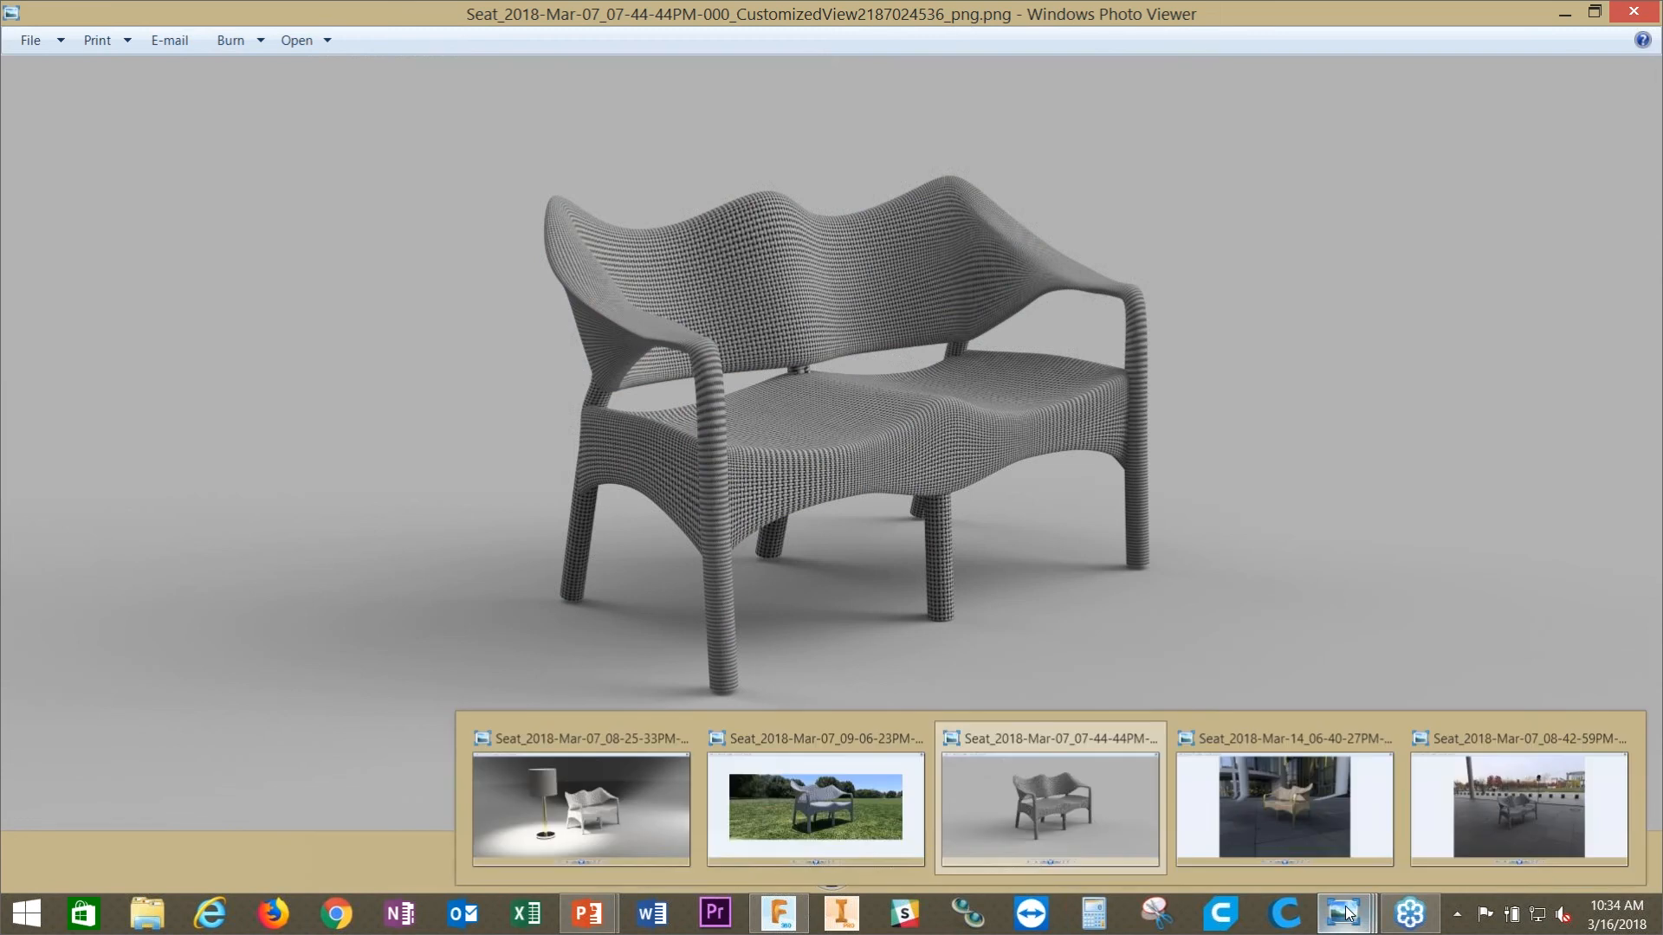
left_click(850, 809)
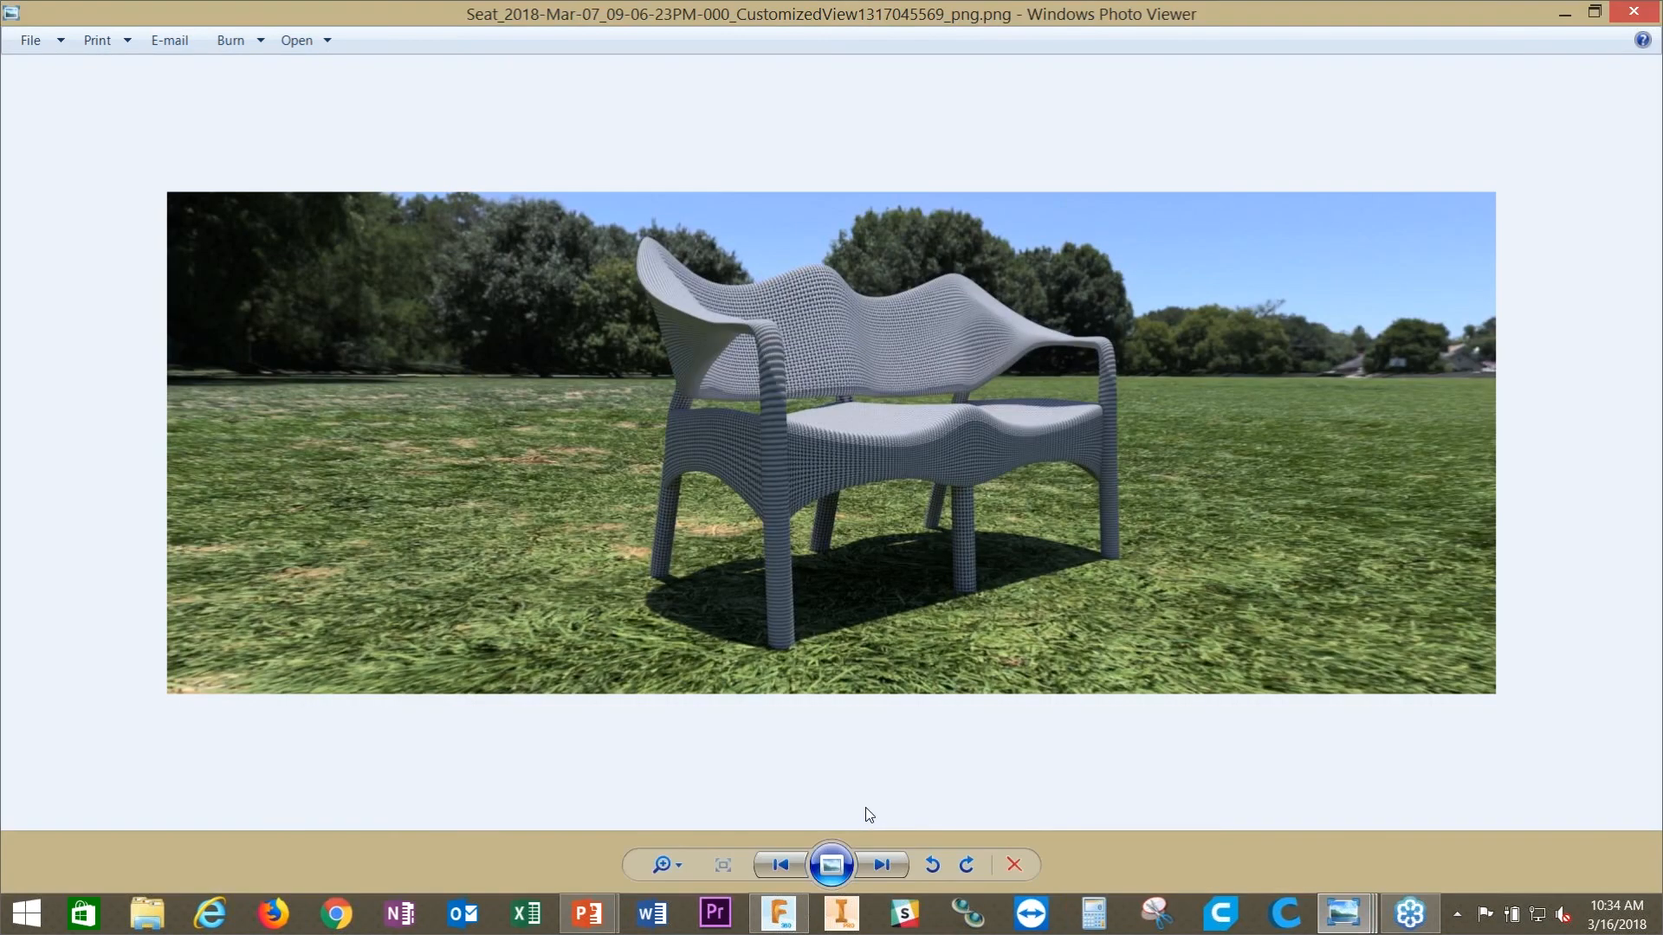
Step: Put away the finished seat render images and switch back to the Demo_Seat bench in Fusion 360
left_click(1562, 14)
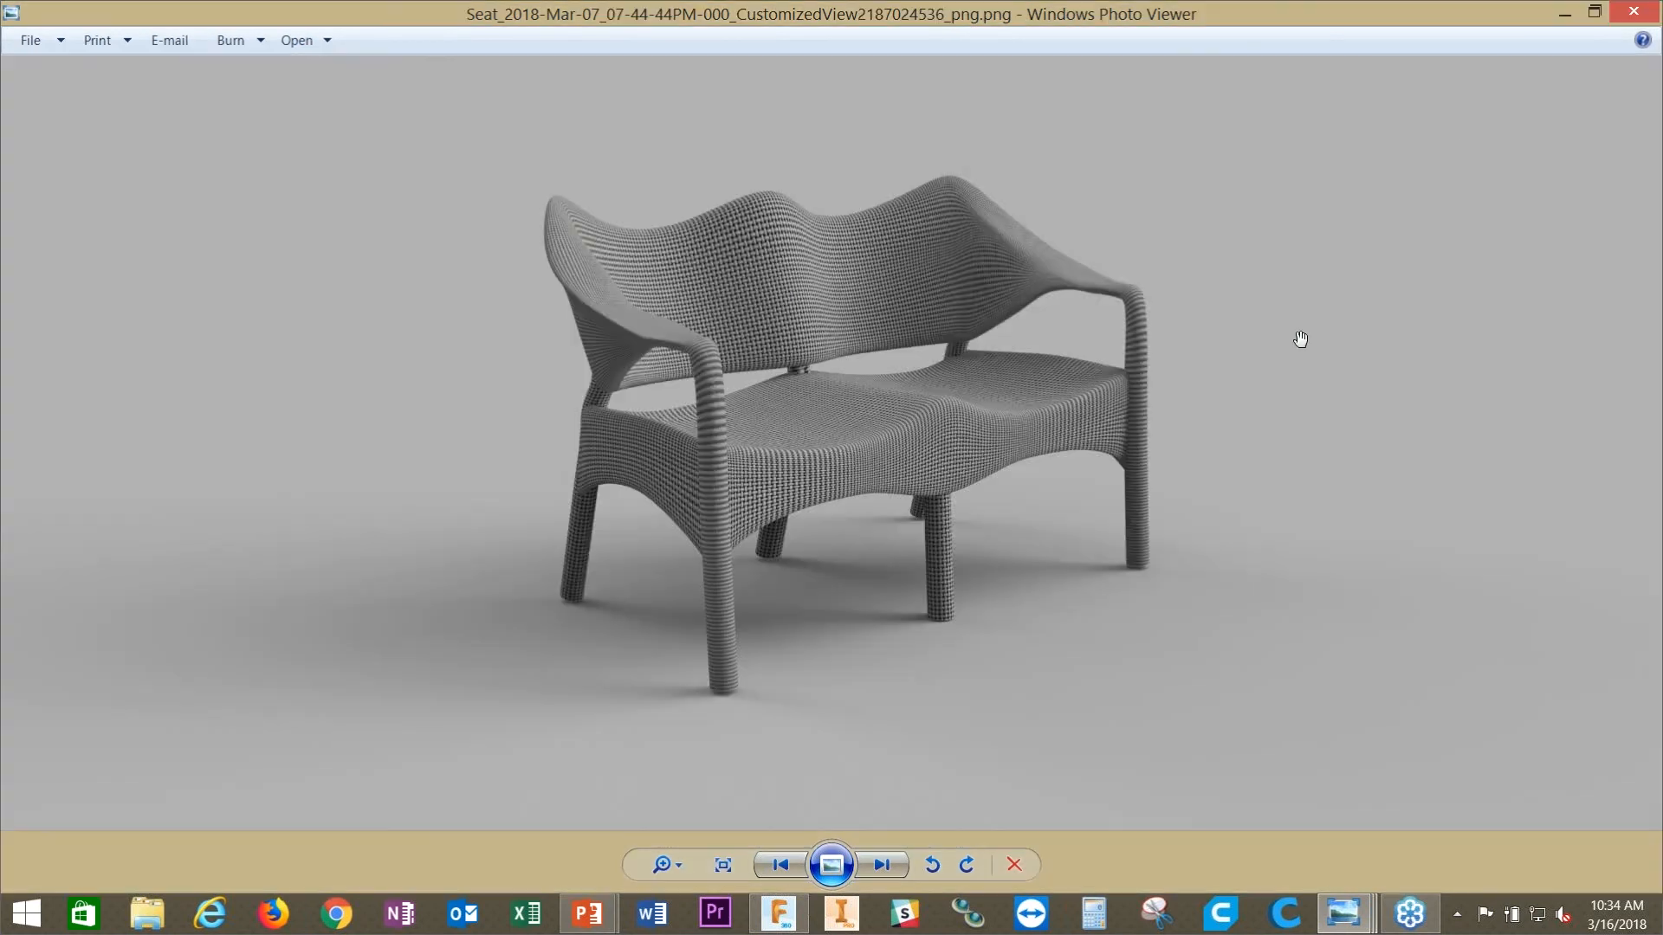
left_click(1563, 14)
left_click(1561, 14)
left_click(1561, 14)
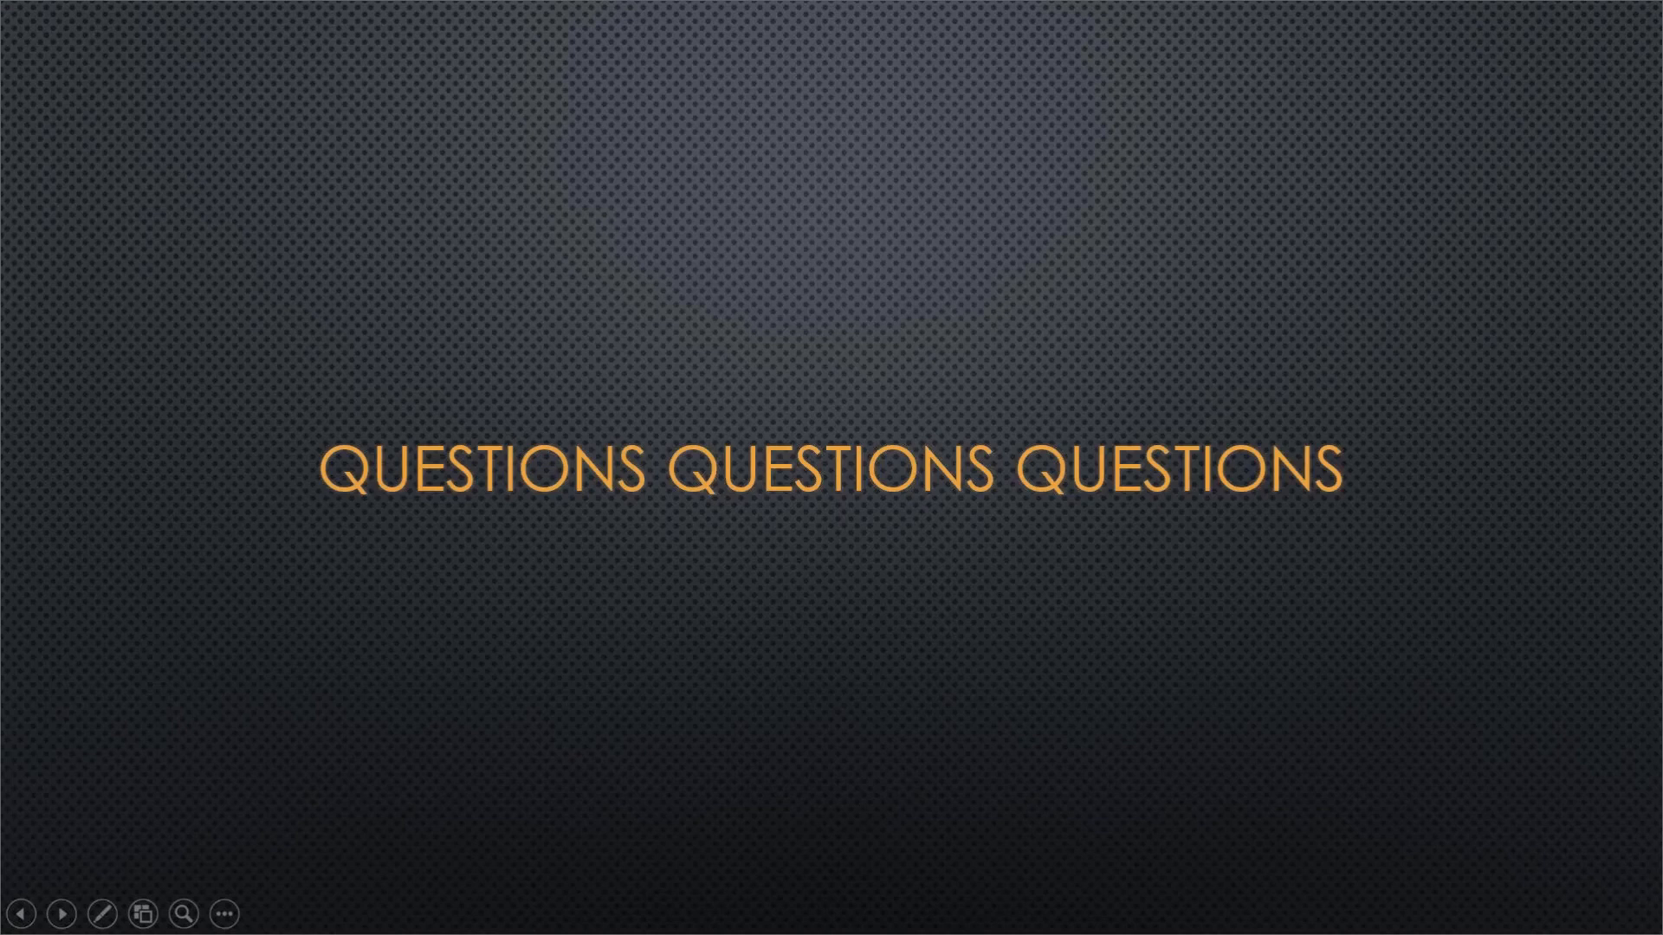
key("alt+Tab")
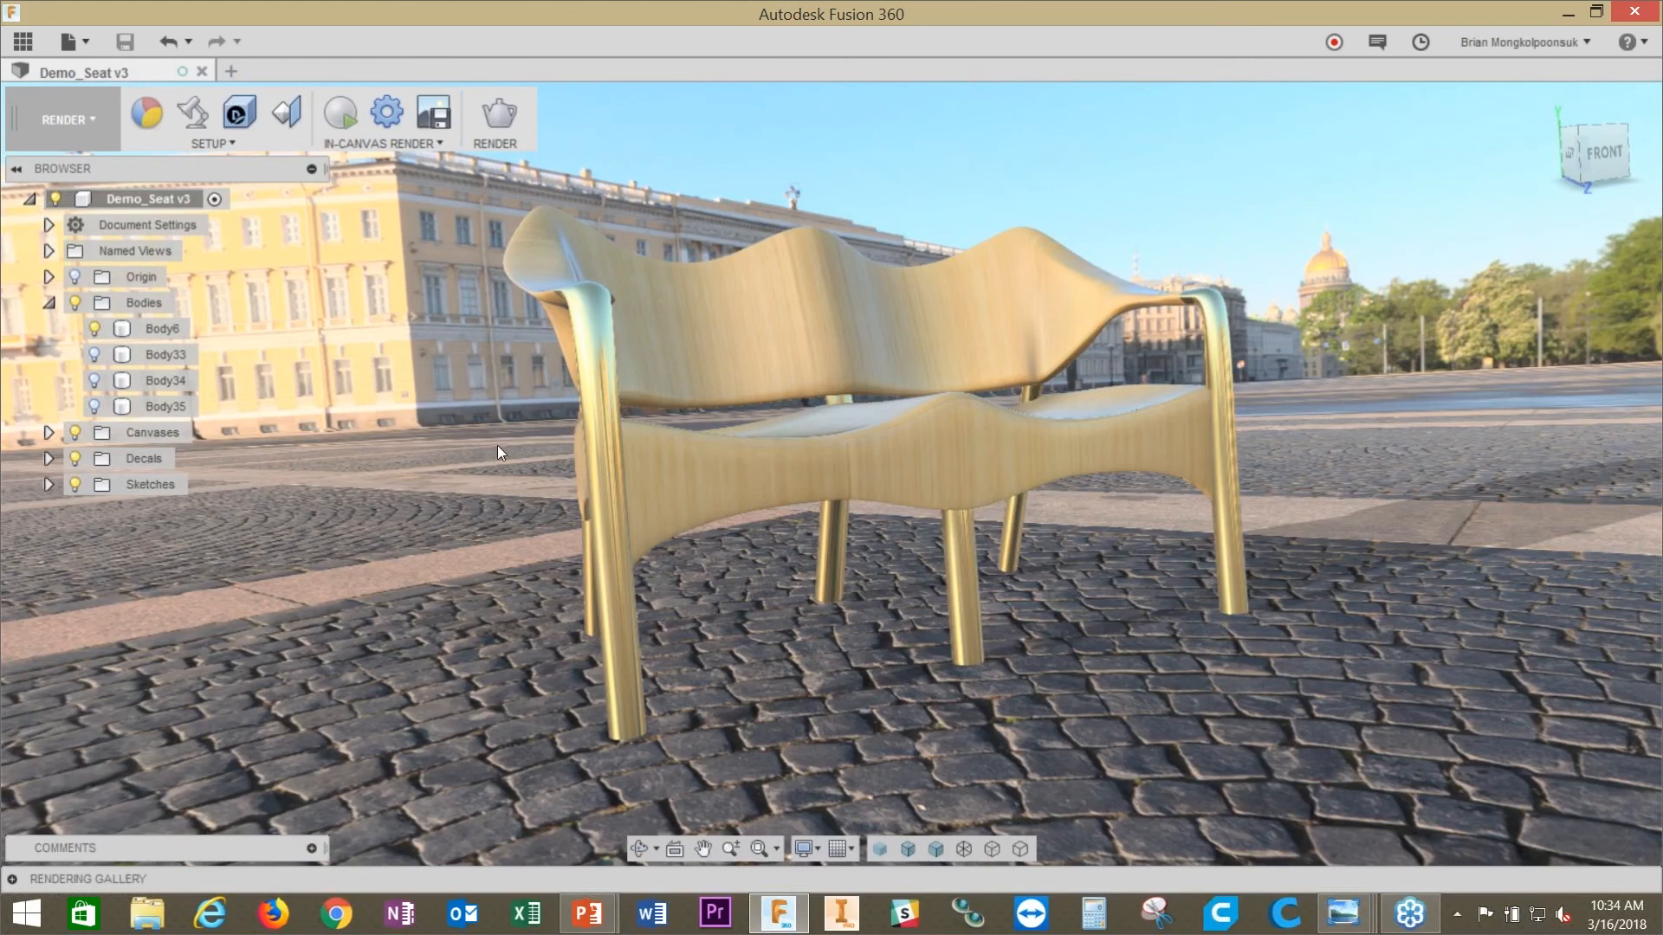
Step: Change the scene background from the environment image to Solid Color and close the scene settings
left_click(195, 118)
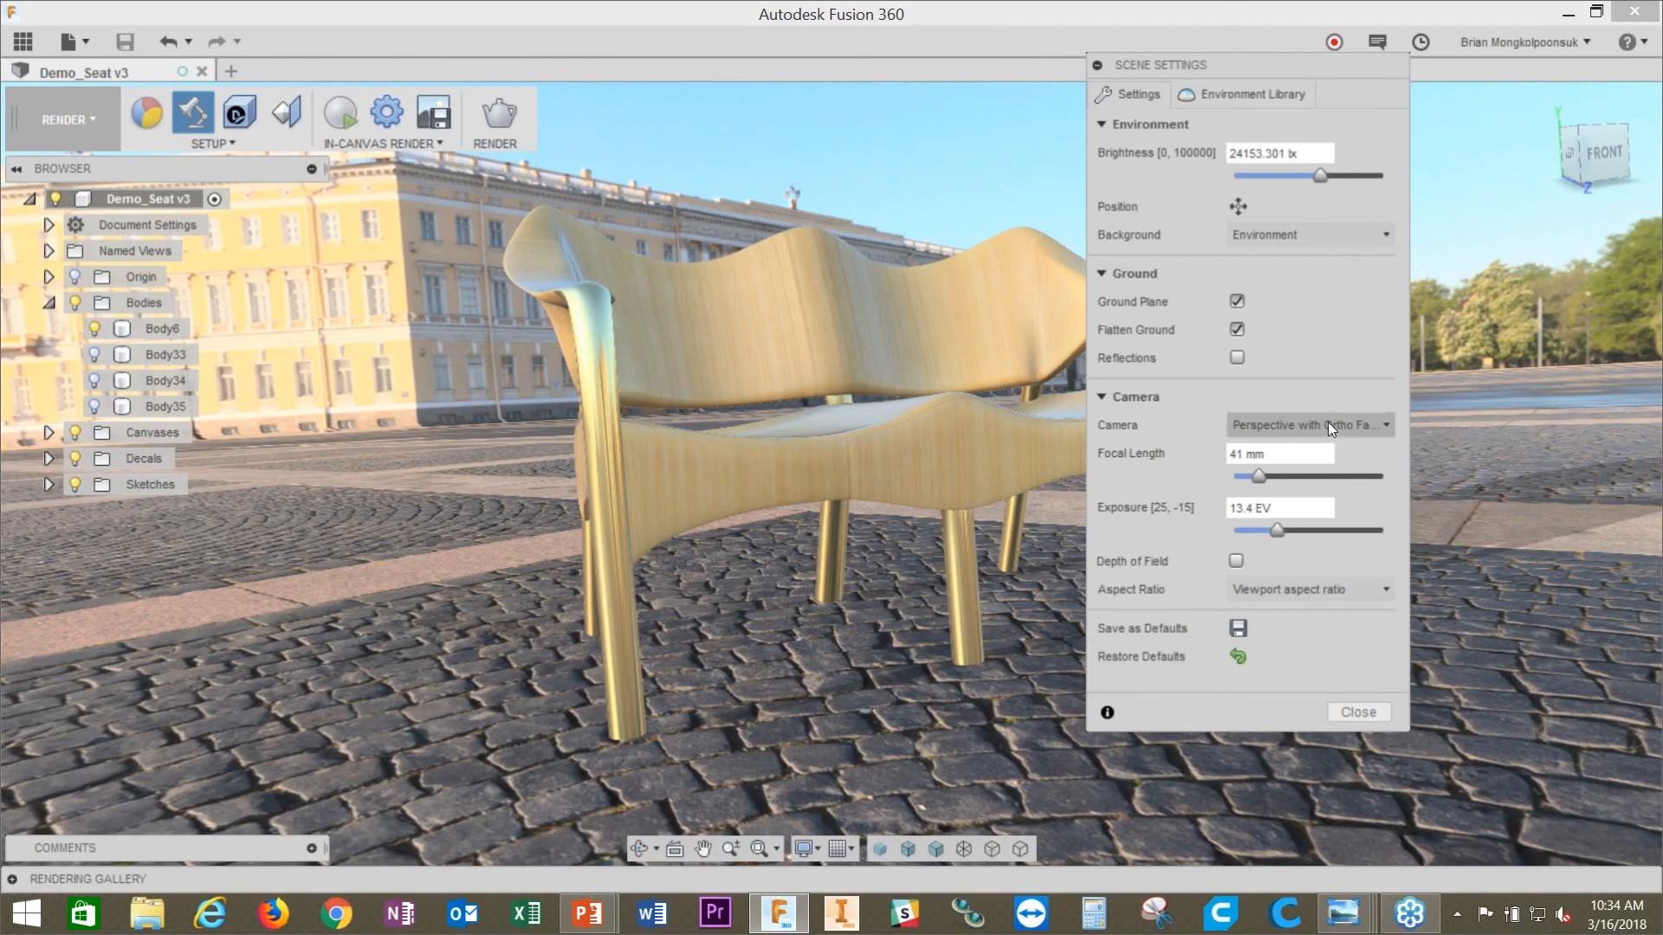
left_click(1306, 232)
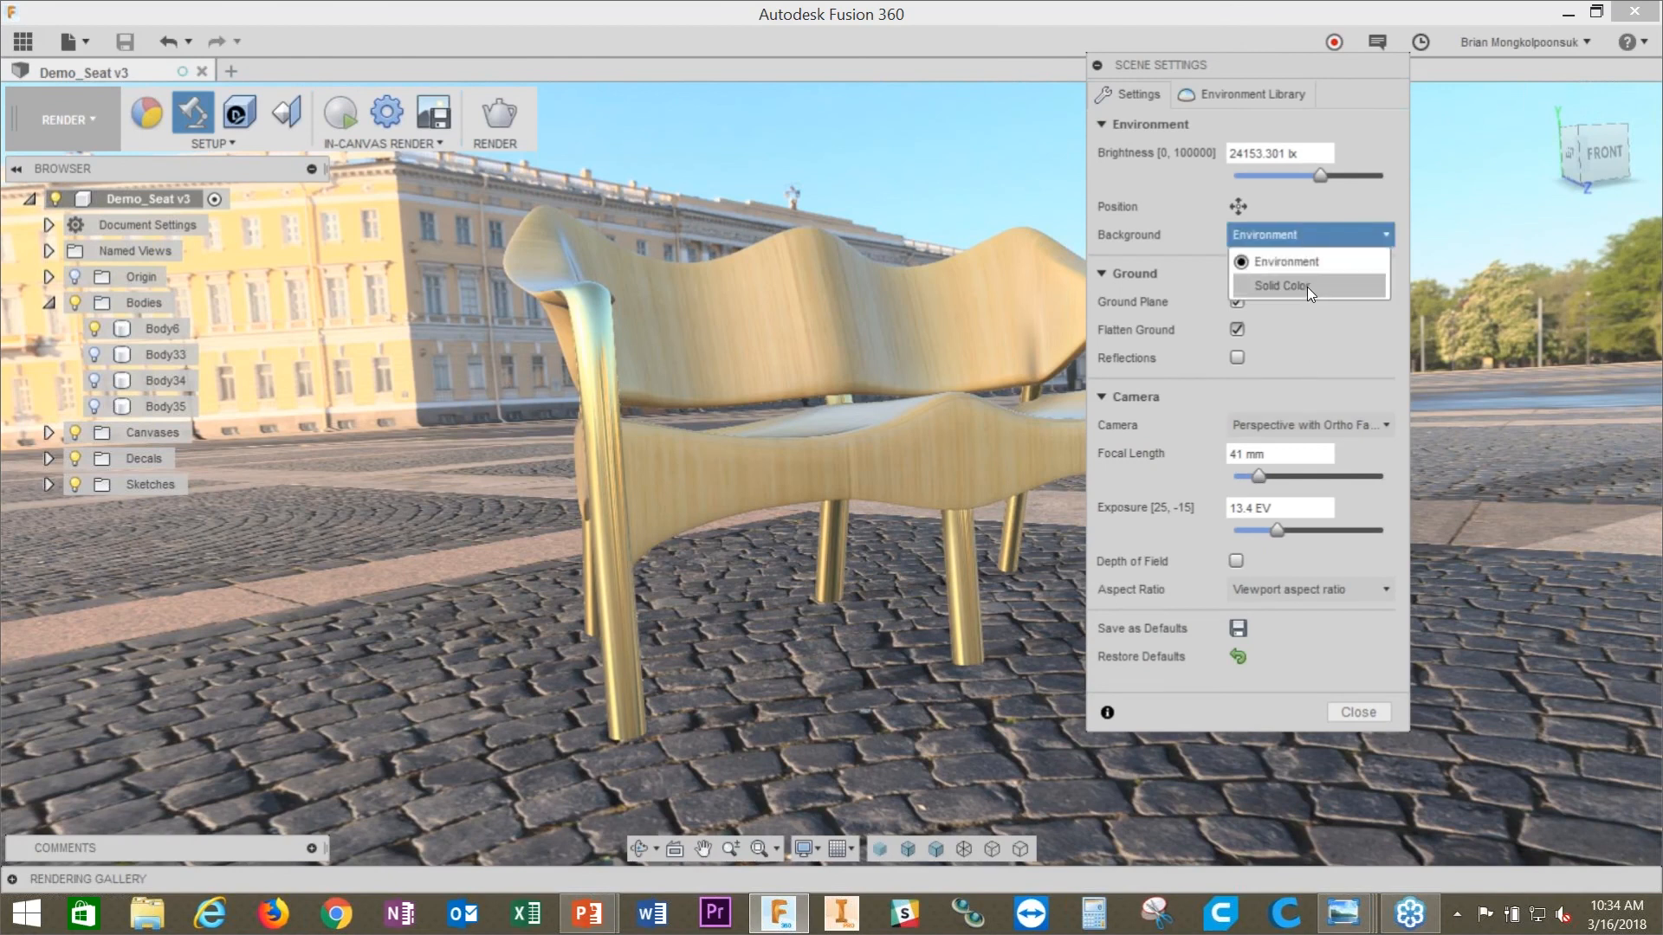
left_click(1306, 288)
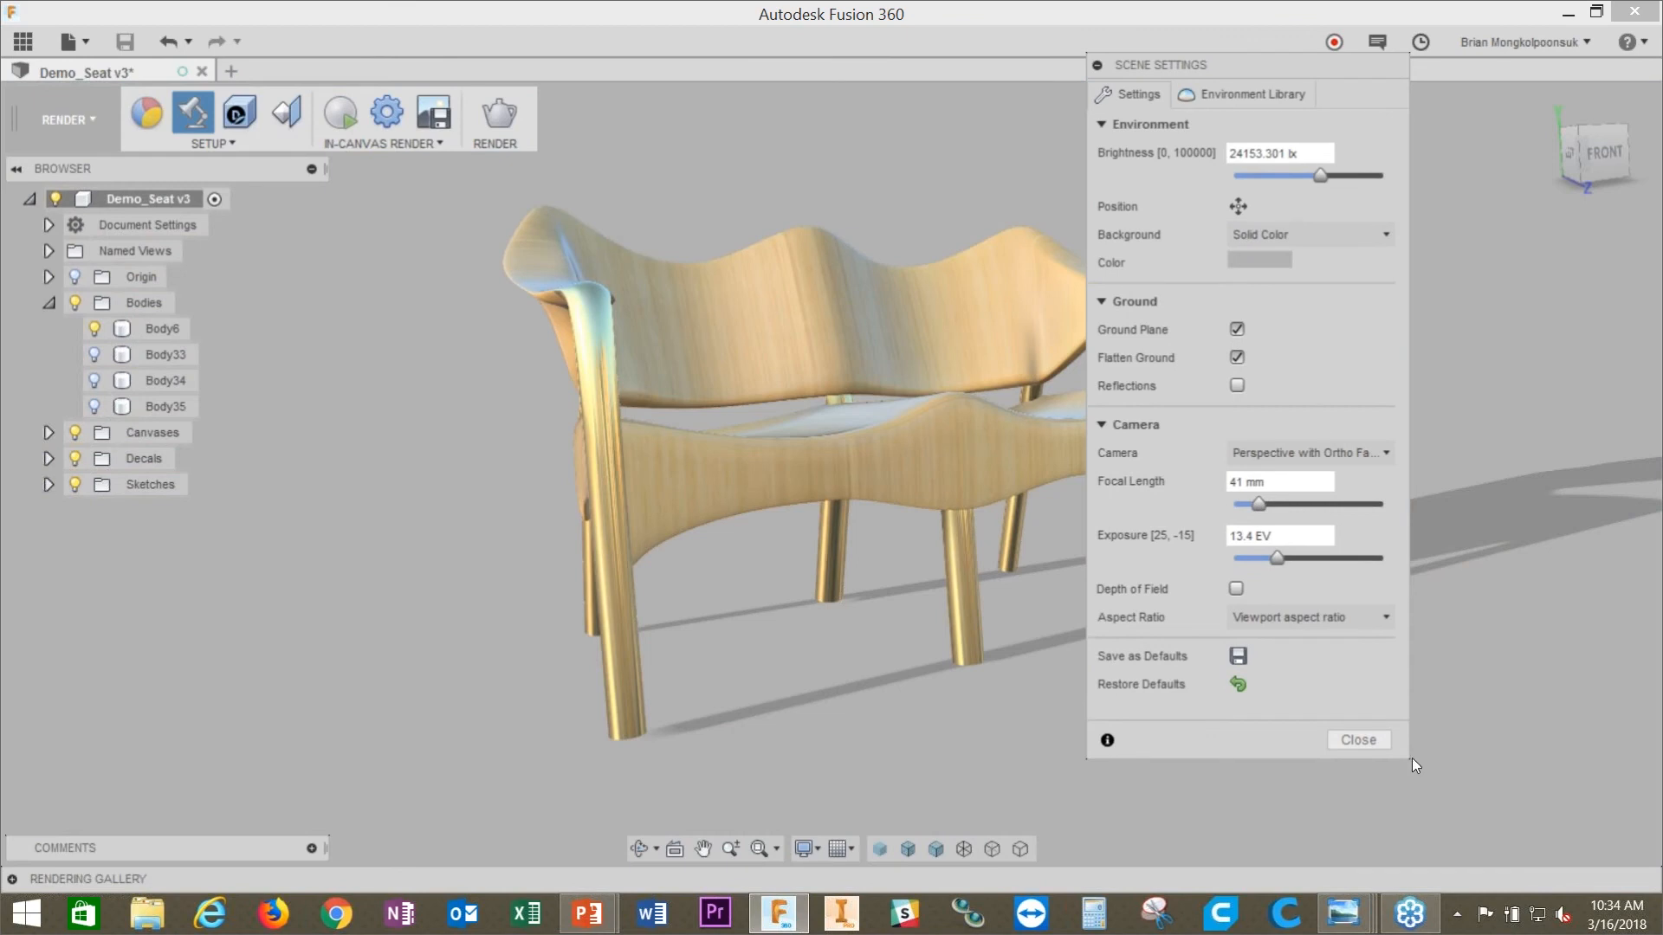
left_click(1381, 747)
Step: Reduce the scene's environment brightness to about 9855 lx, viewing the bench from a front-left three-quarter angle
middle_click_drag(1281, 527, 948, 375, "shift")
left_click(192, 113)
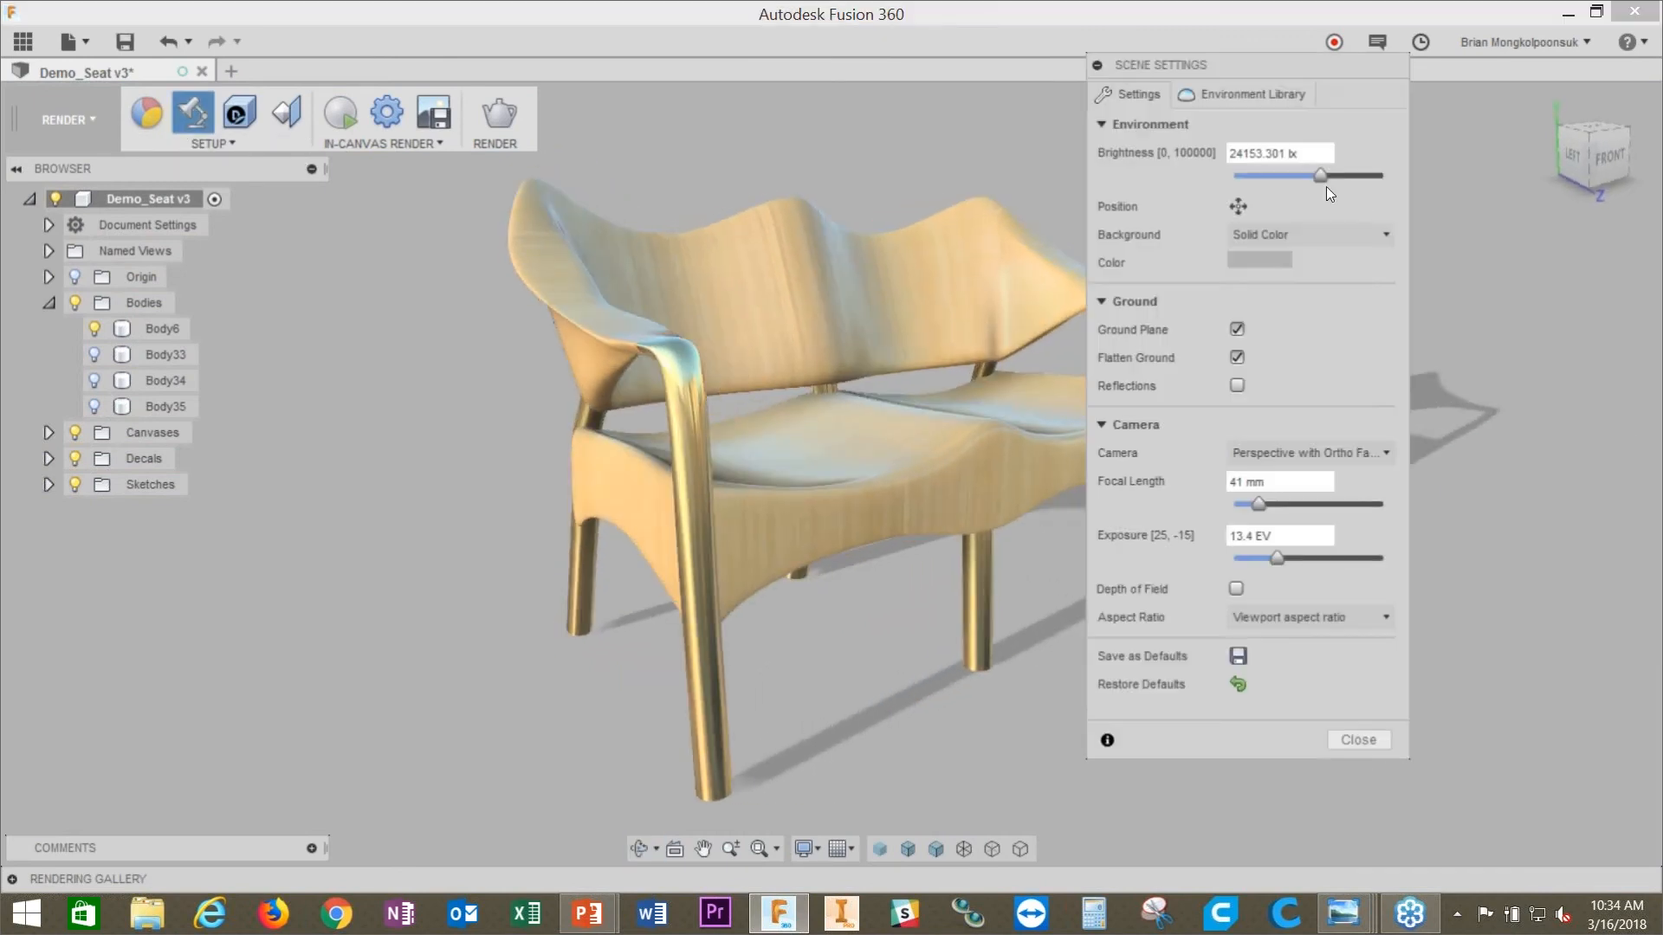
left_click_drag(1321, 175, 1306, 174)
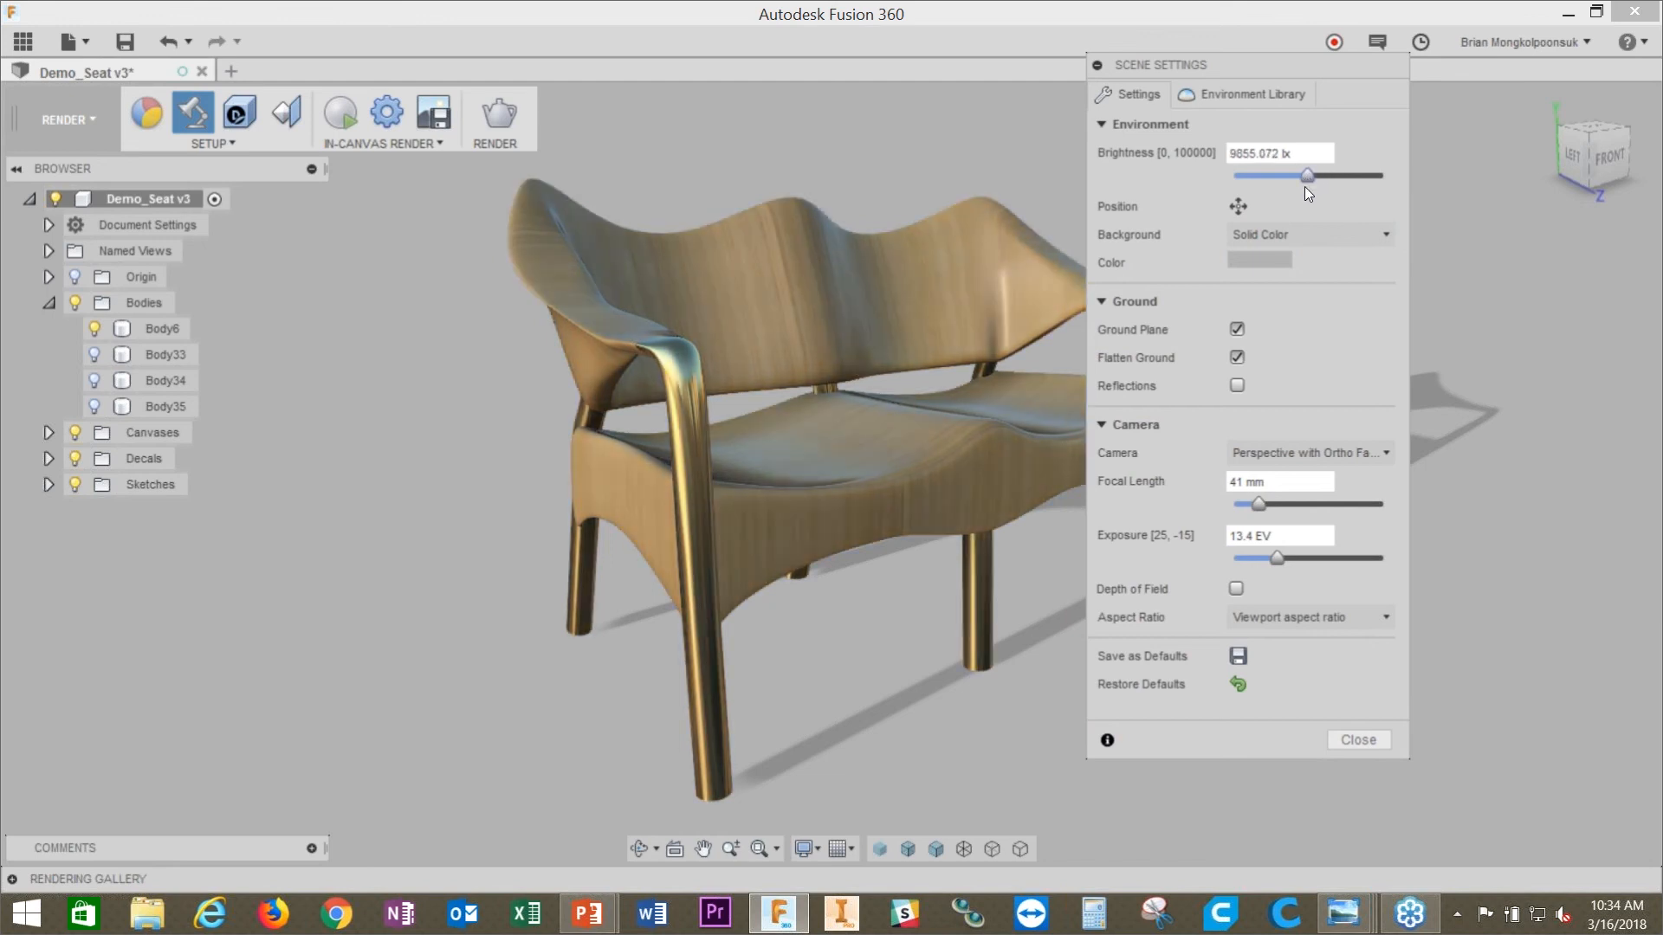
left_click(1338, 738)
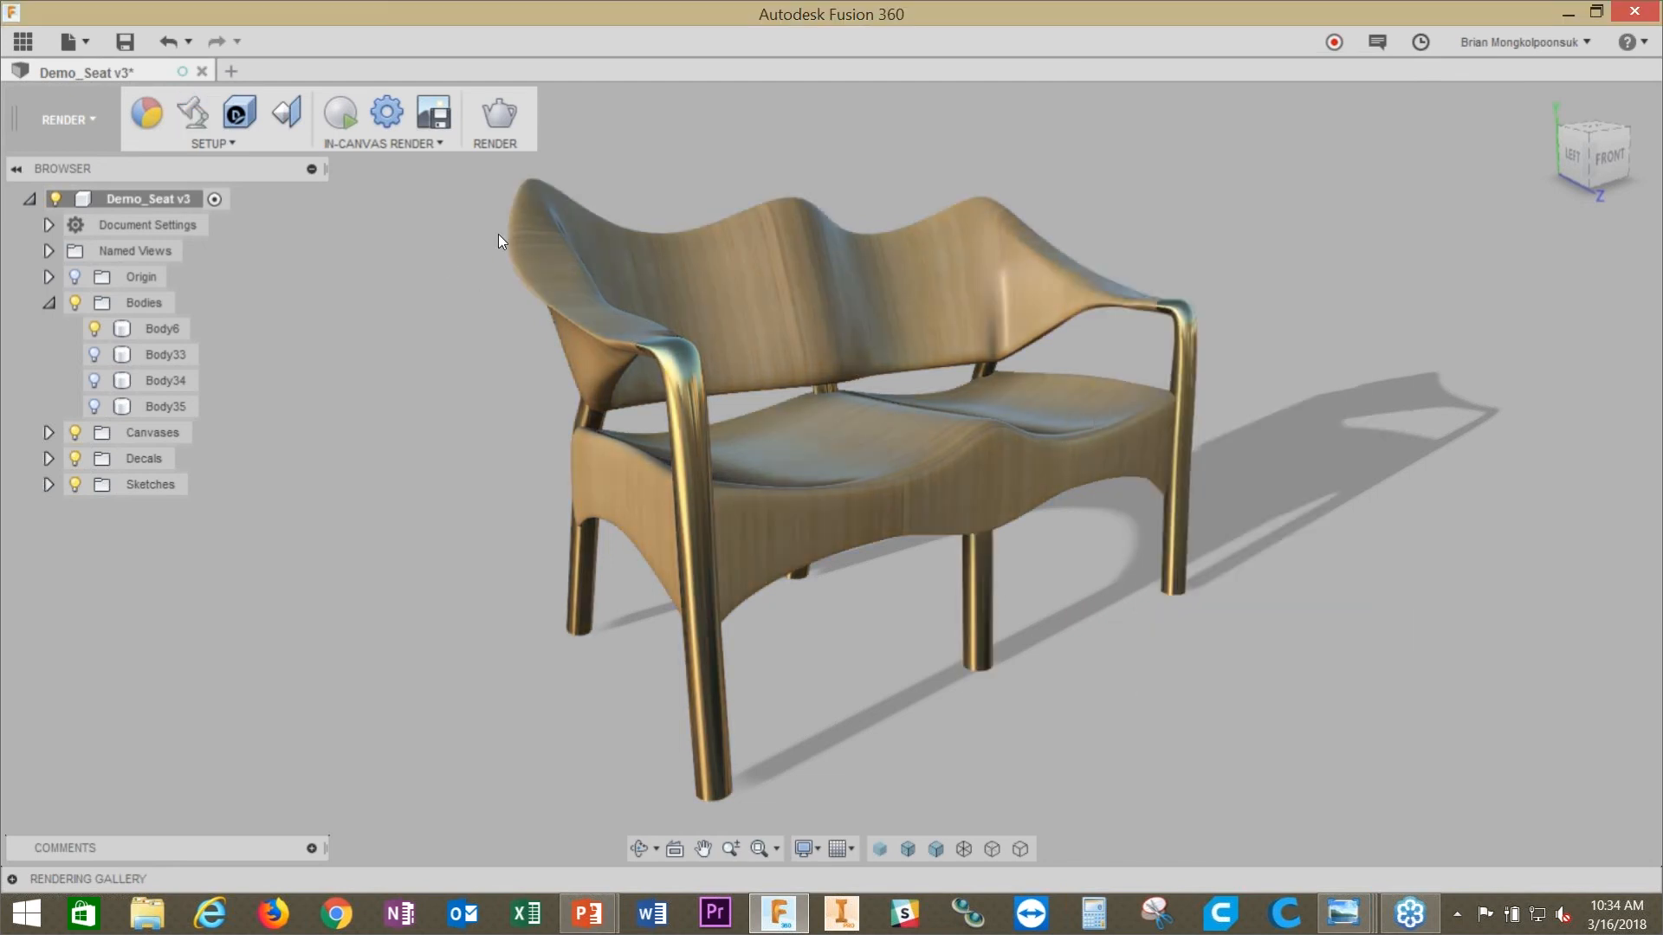
Step: Show the lamp bodies Body33, Body34 and Body35 and frame the lamp and bench together from above
left_click(96, 361)
left_click(96, 361)
left_click(96, 381)
left_click(97, 403)
scroll(703, 322, "down", 5)
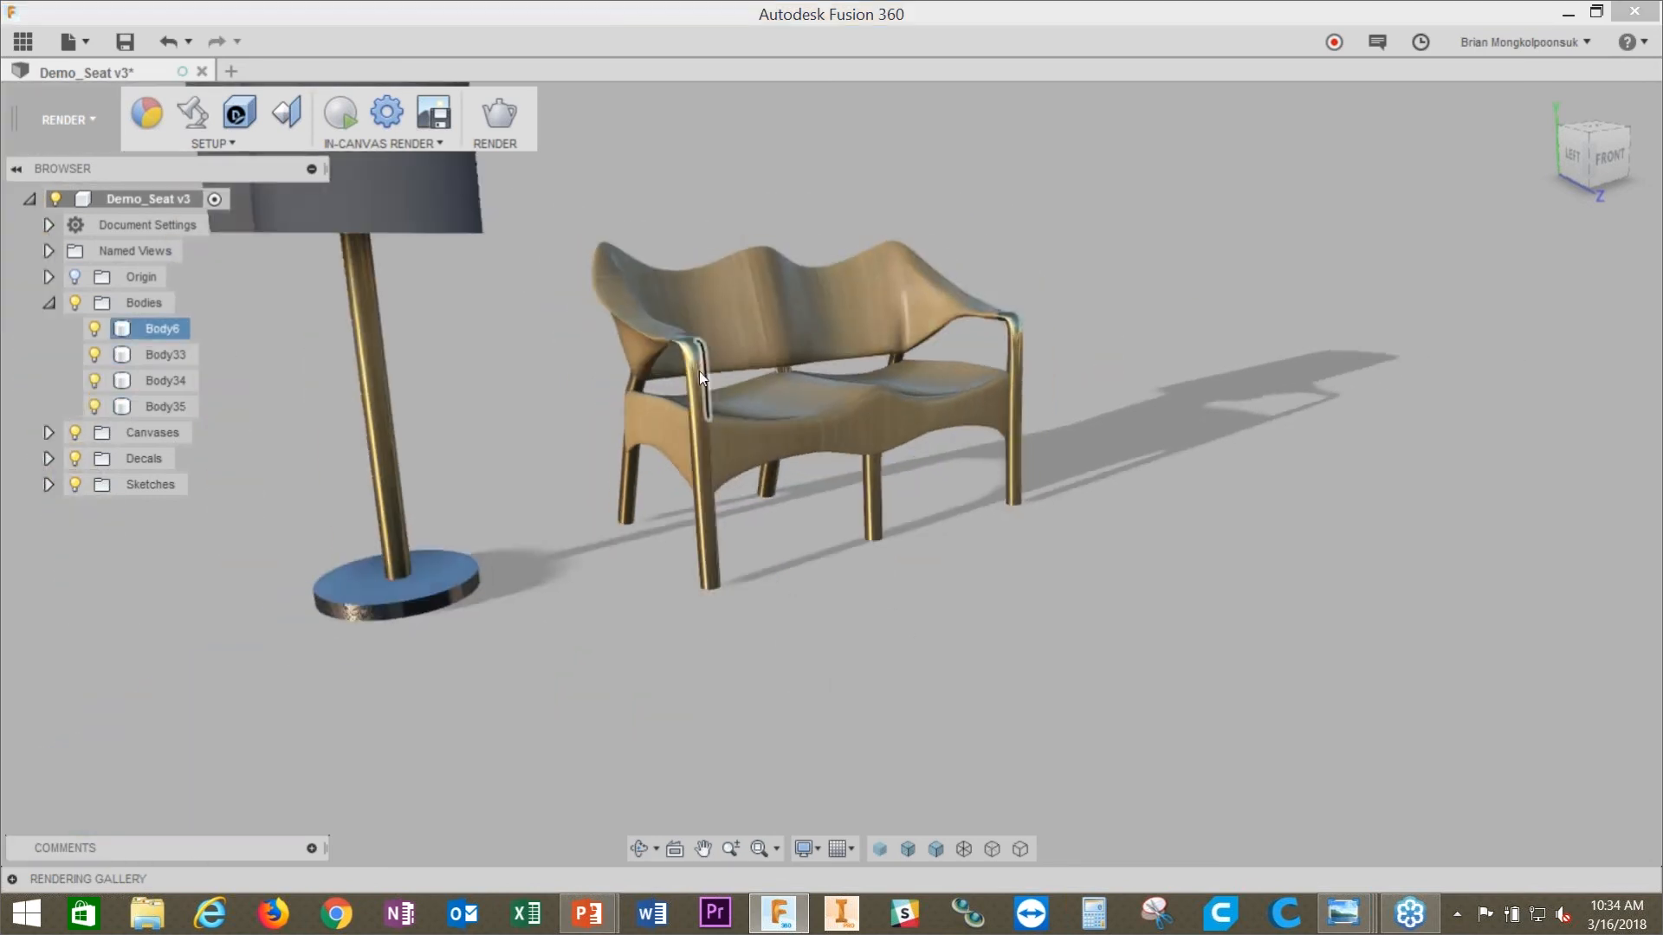
scroll(665, 382, "down", 3)
scroll(601, 232, "up", 4)
middle_click_drag(684, 251, 557, 445, "shift")
middle_click_drag(639, 362, 665, 277, "shift")
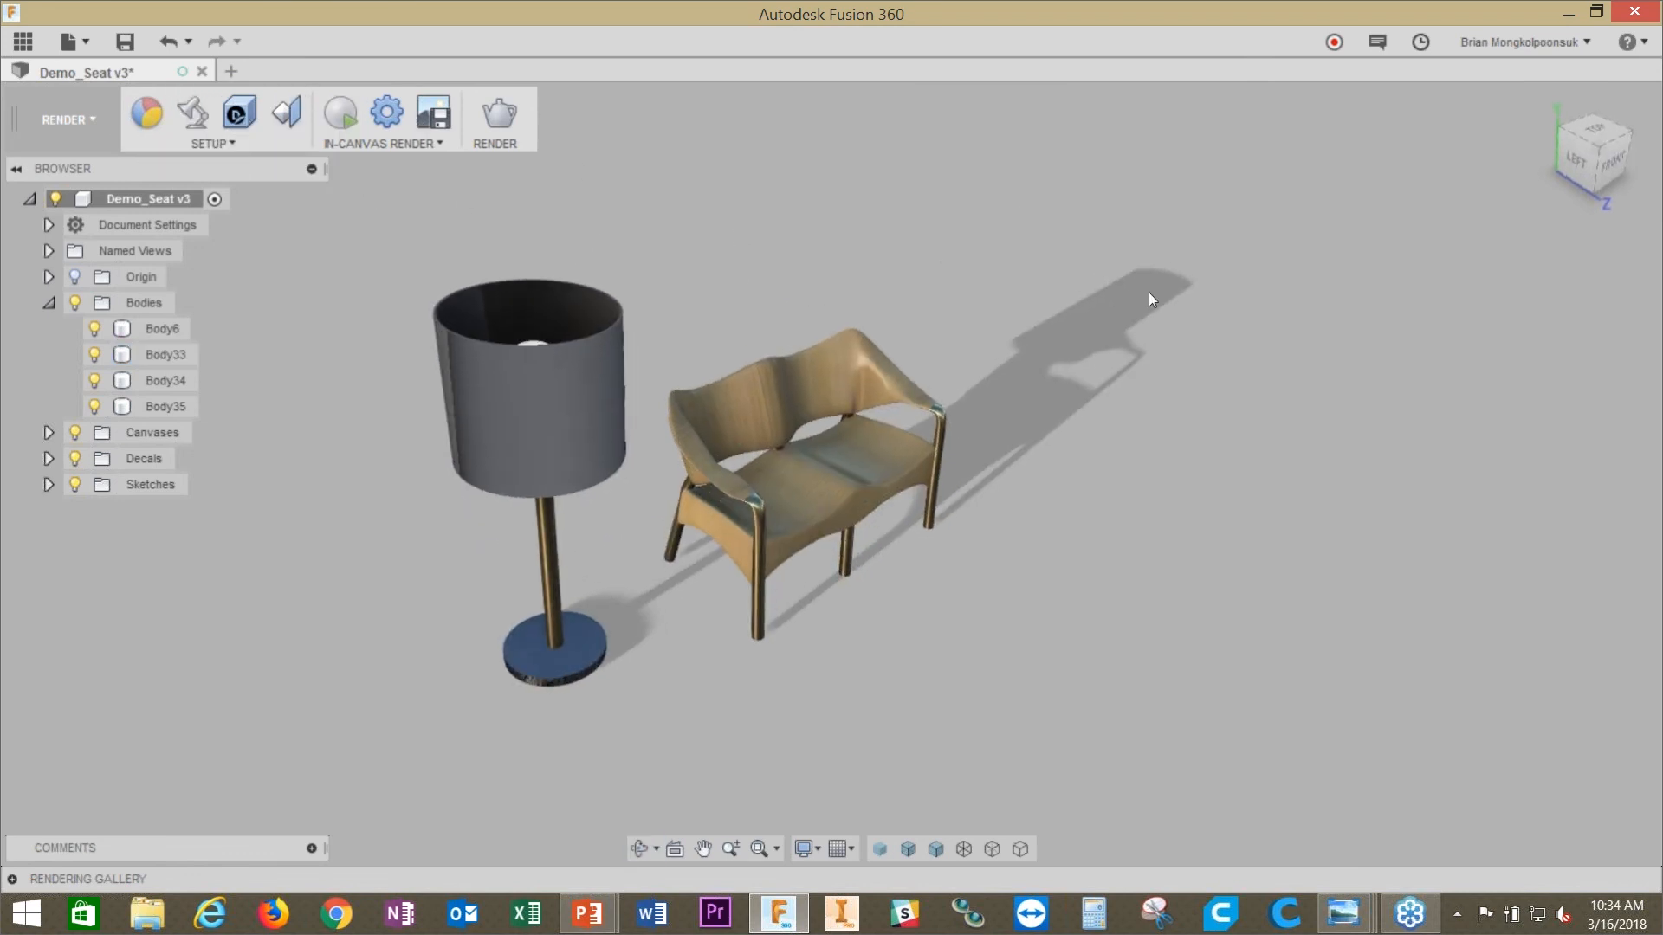
Step: Apply the A Type Bulb - Frosted - 1500lm appearance to the spherical bulb inside the lampshade
key("a")
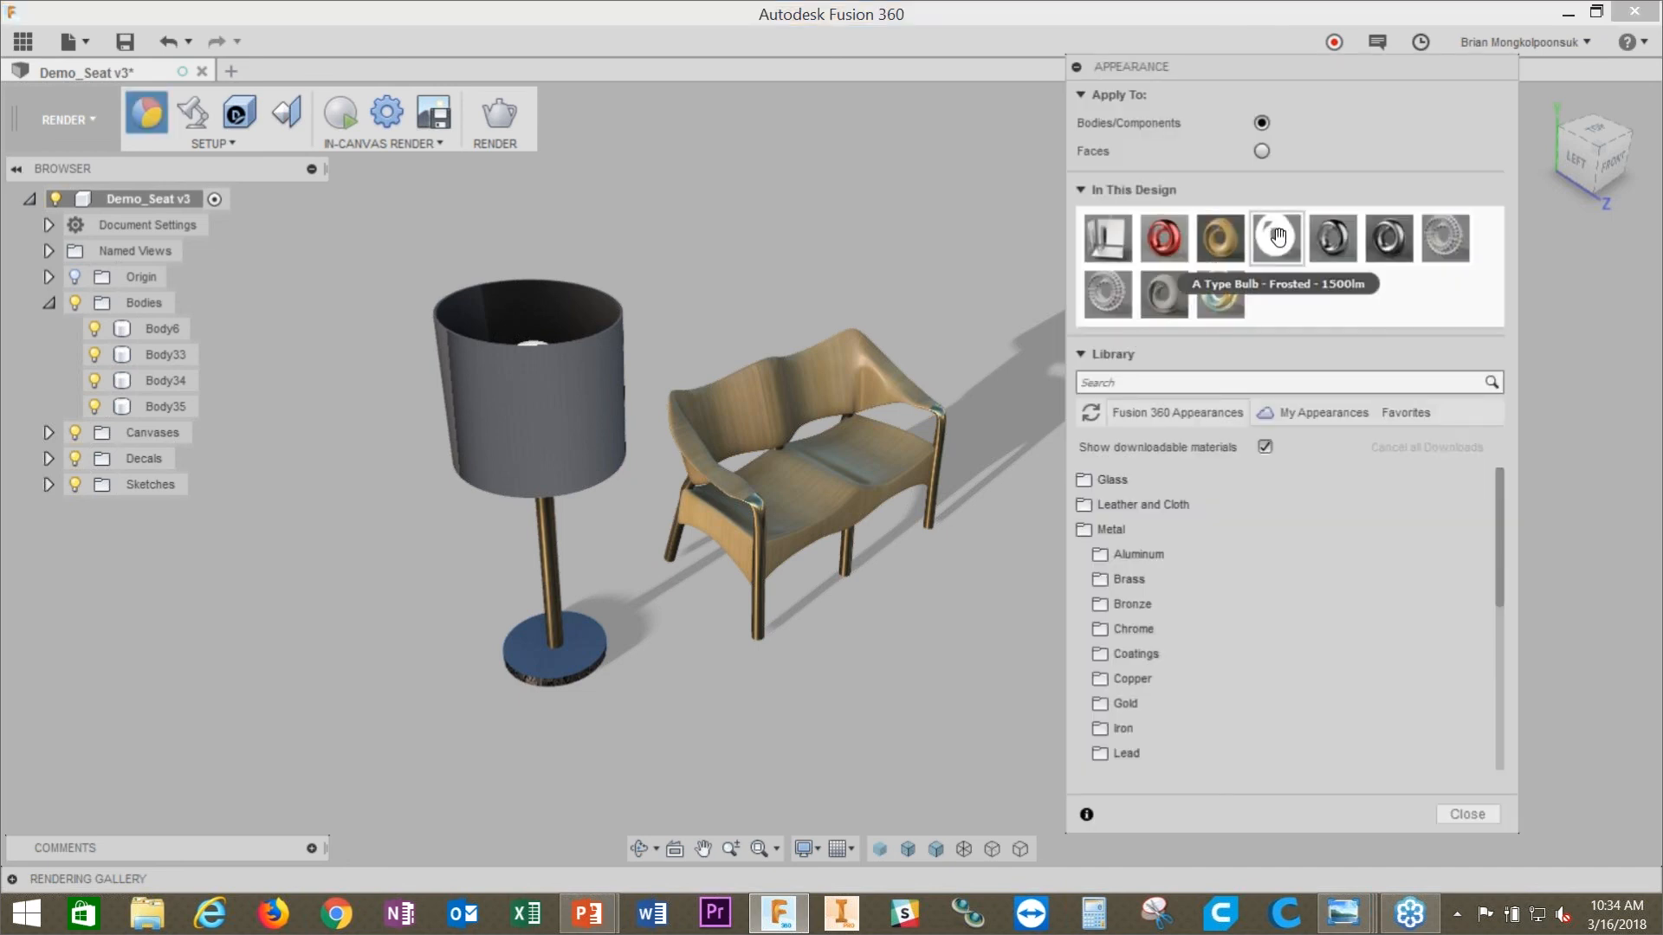
middle_click_drag(966, 194, 975, 220, "shift")
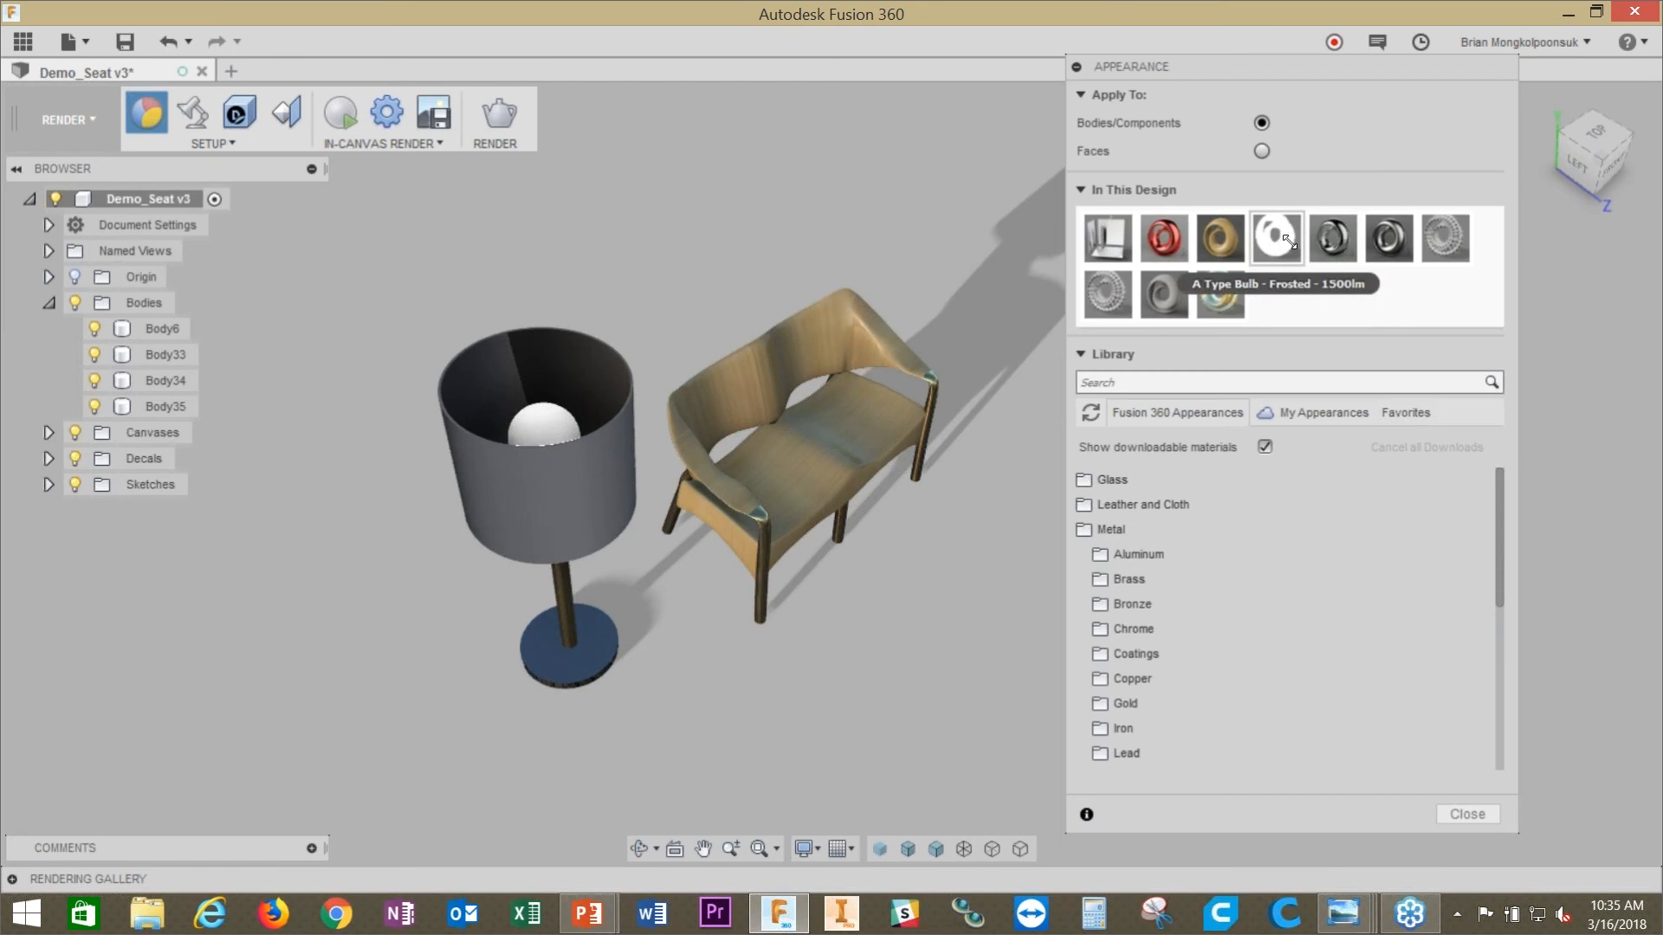
left_click_drag(1287, 244, 554, 417)
left_click(755, 443)
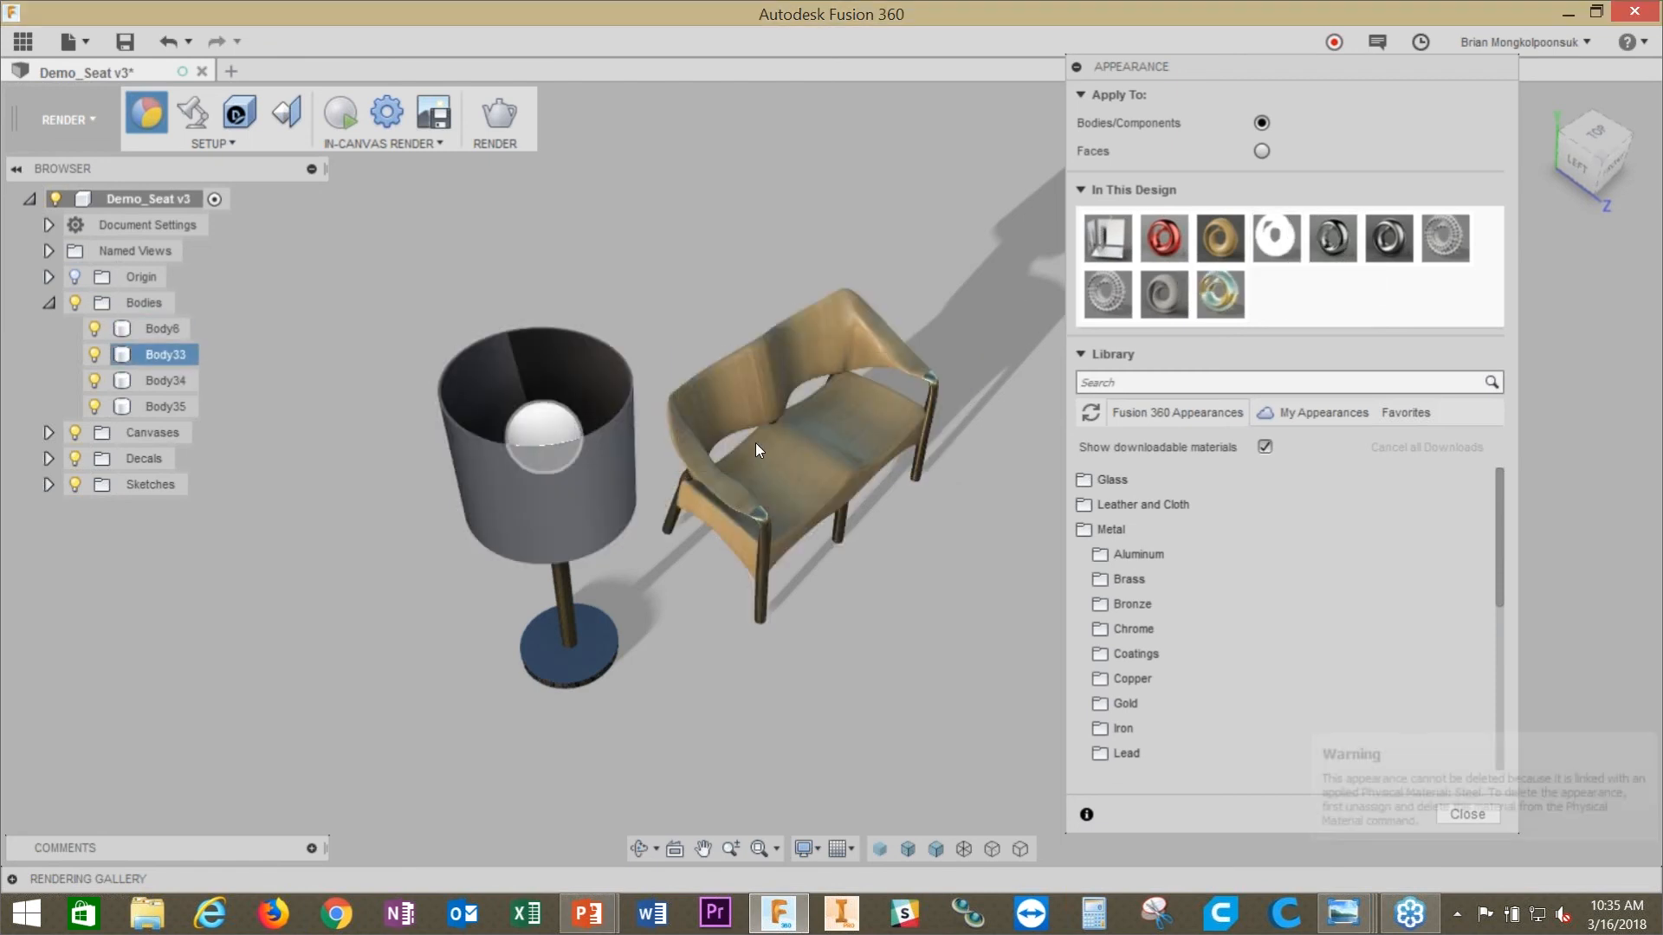
Step: Raise the luminance of the A Type Bulb - Frosted - 1500lm appearance to 357143 cd/m²
right_click(1280, 235)
left_click(1329, 249)
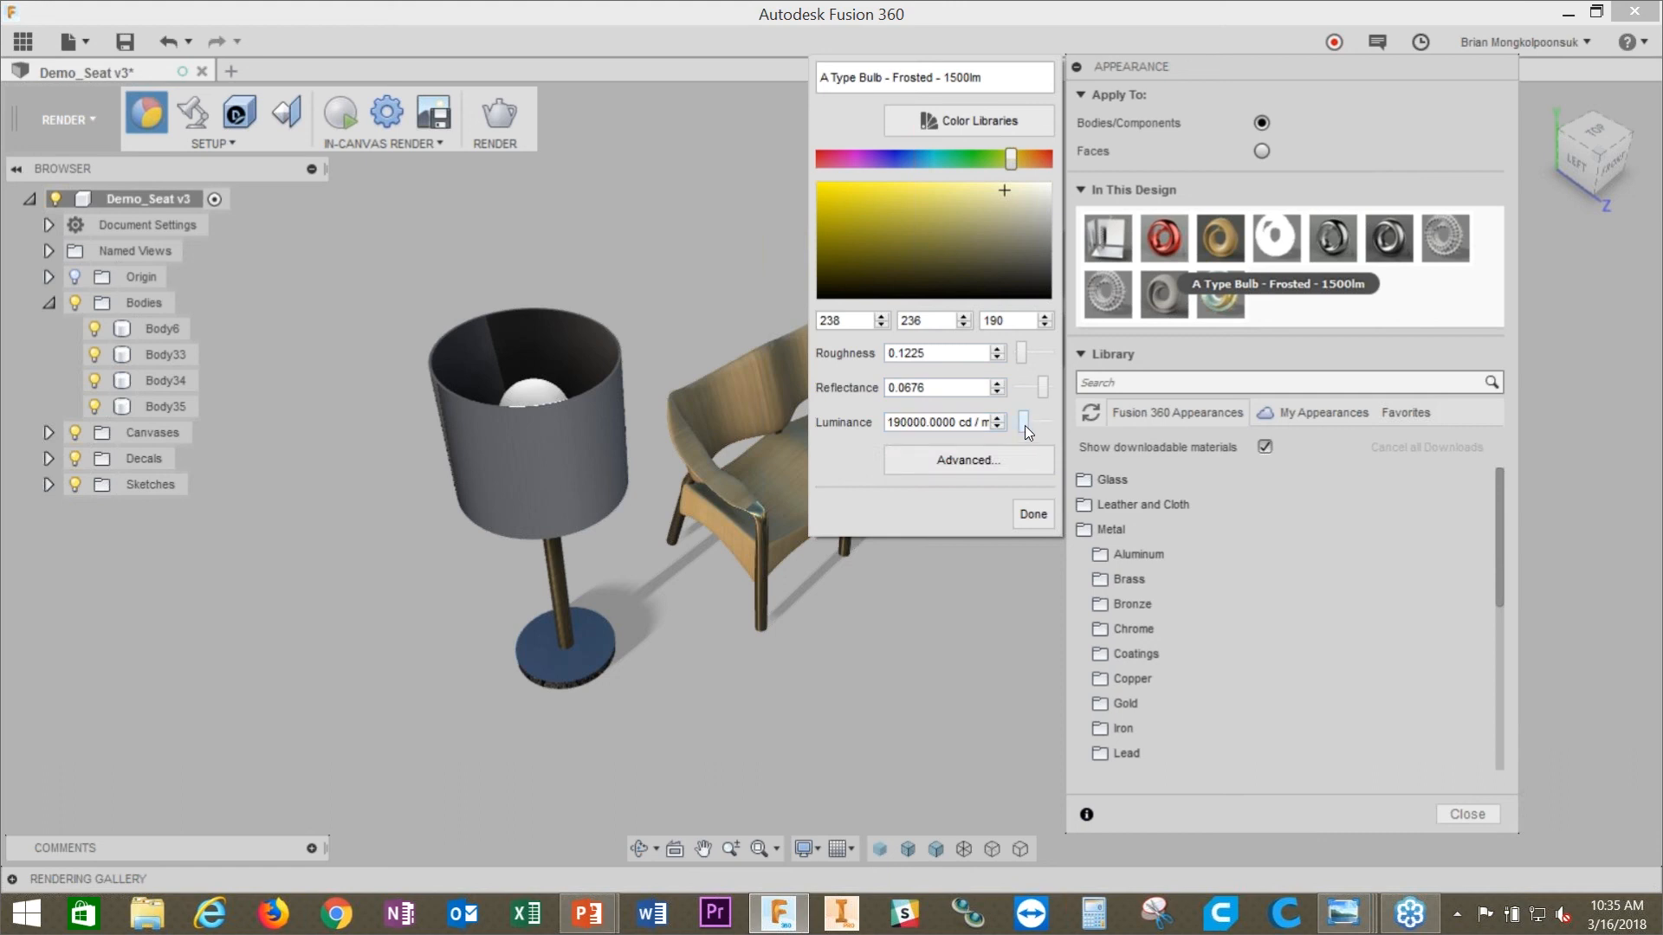
left_click_drag(1023, 422, 1031, 423)
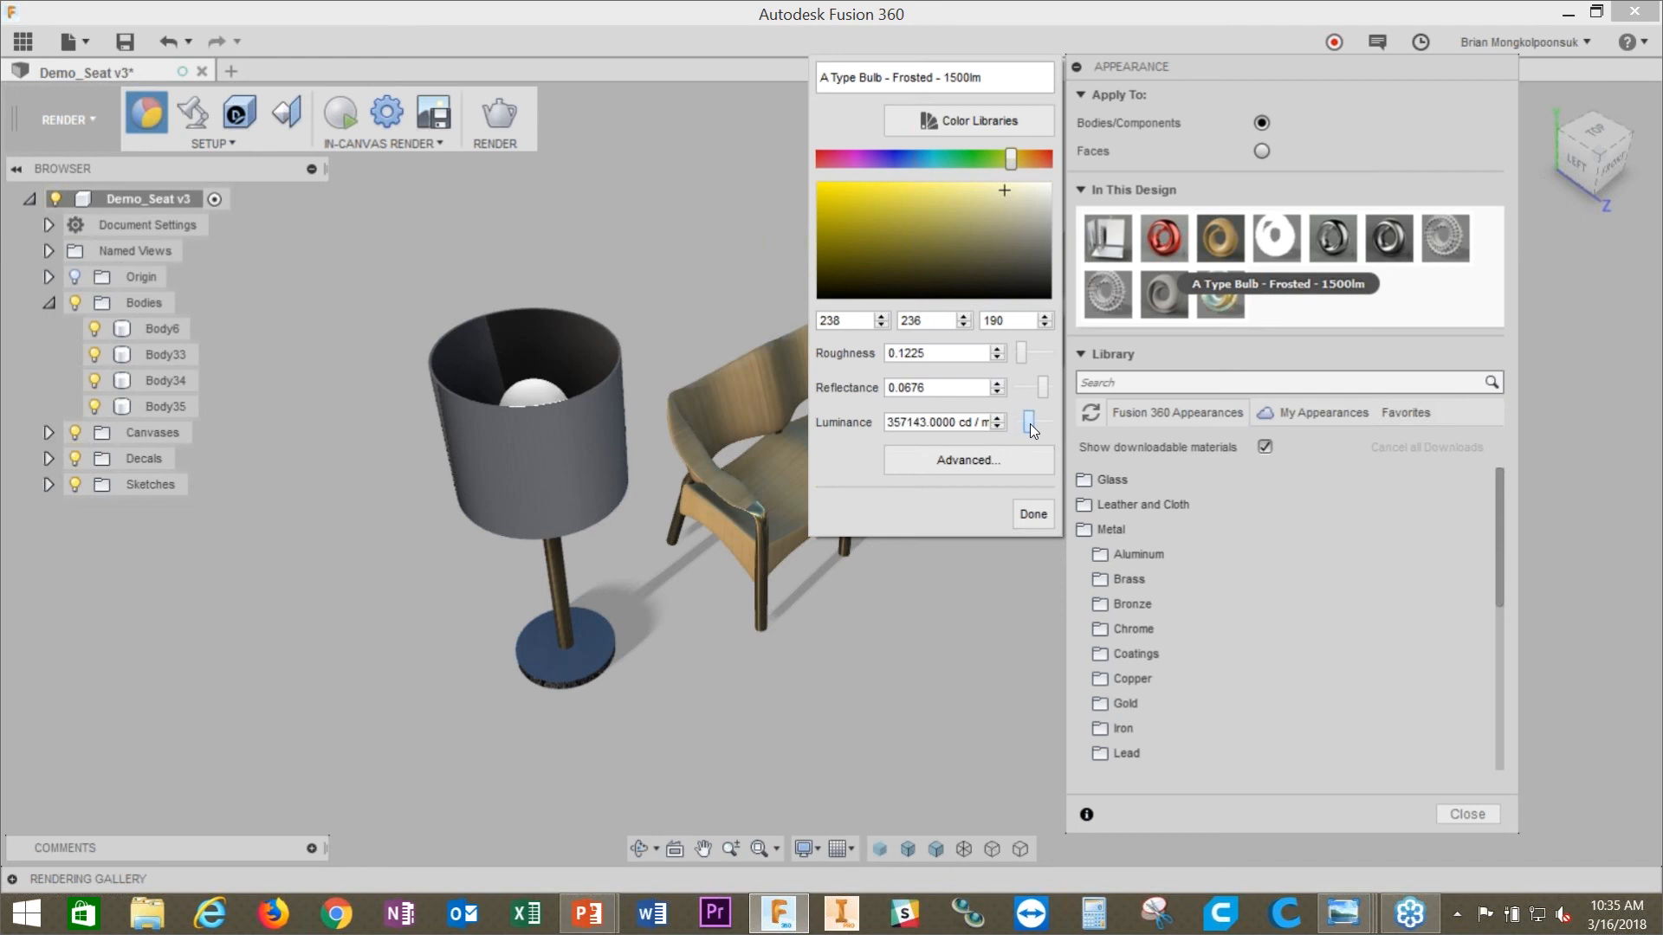
left_click(1032, 515)
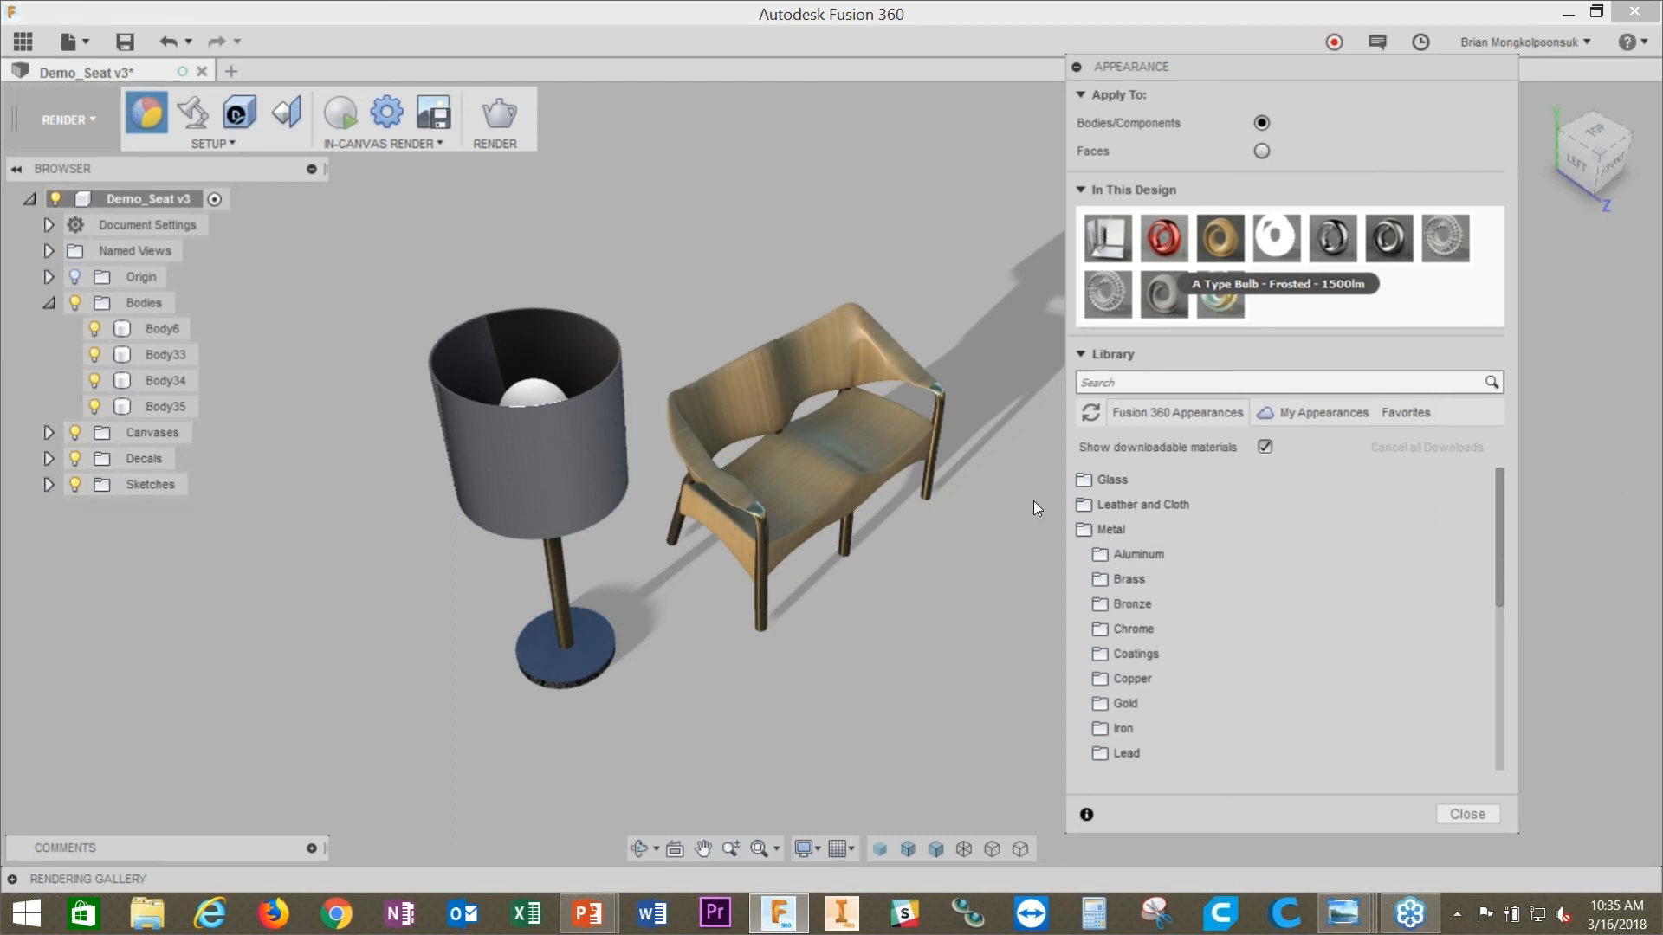
Step: Review the advanced material parameters of the Bamboo Light - Semigloss appearance and leave the editor without changes
right_click(1220, 250)
left_click(1236, 258)
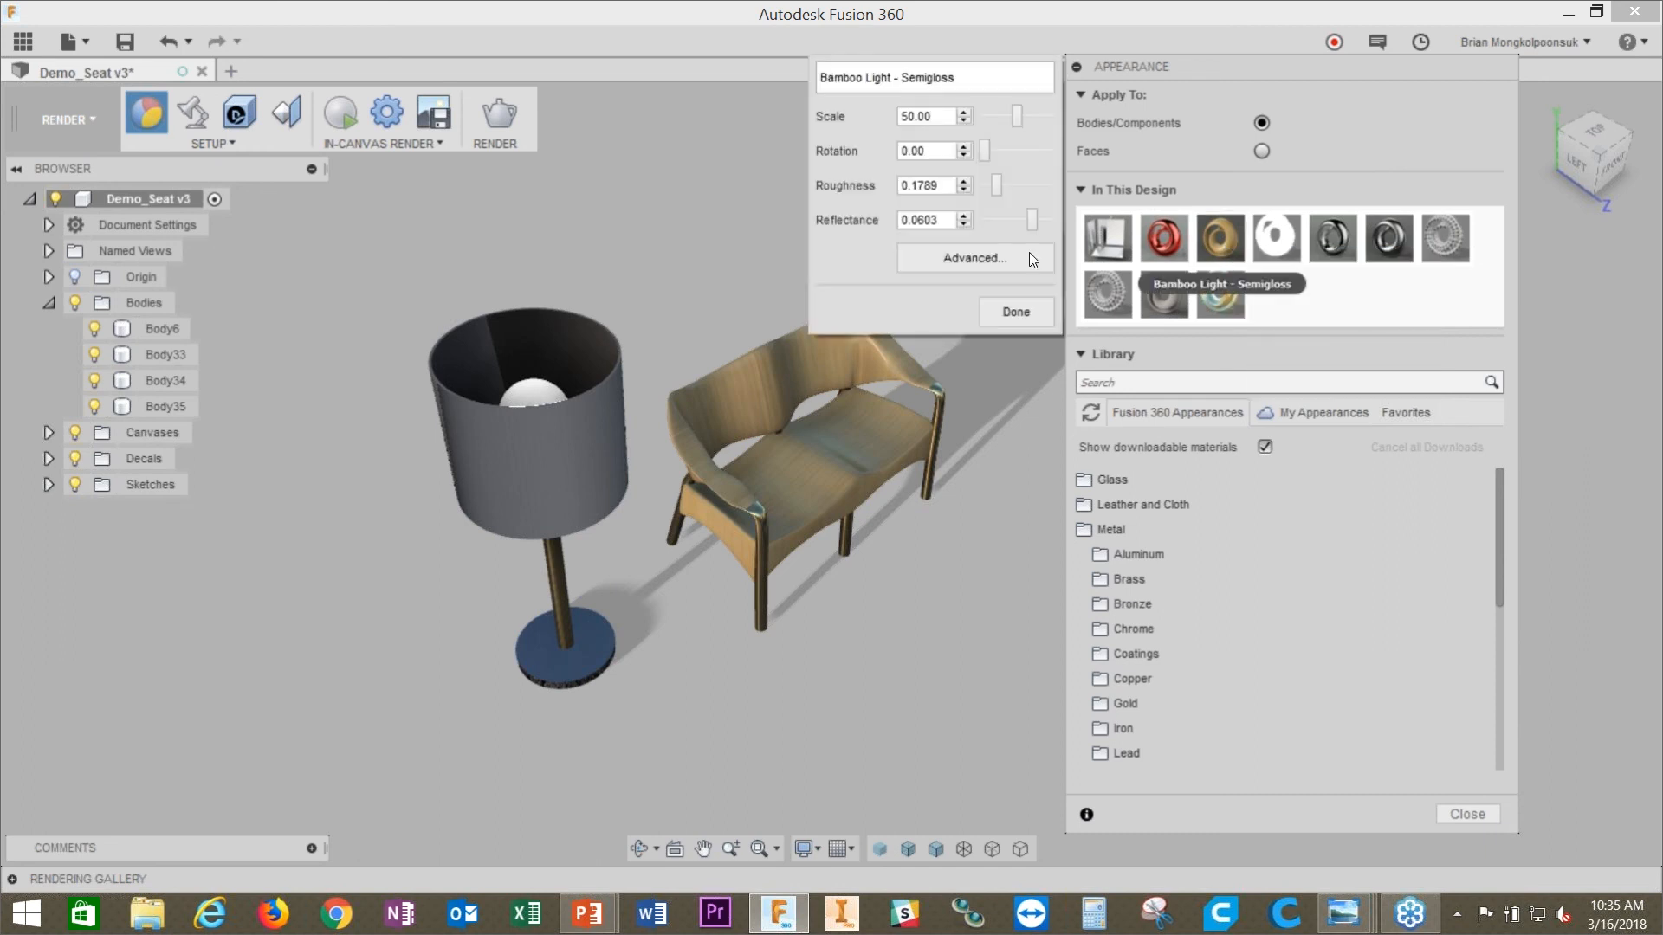
left_click(1007, 260)
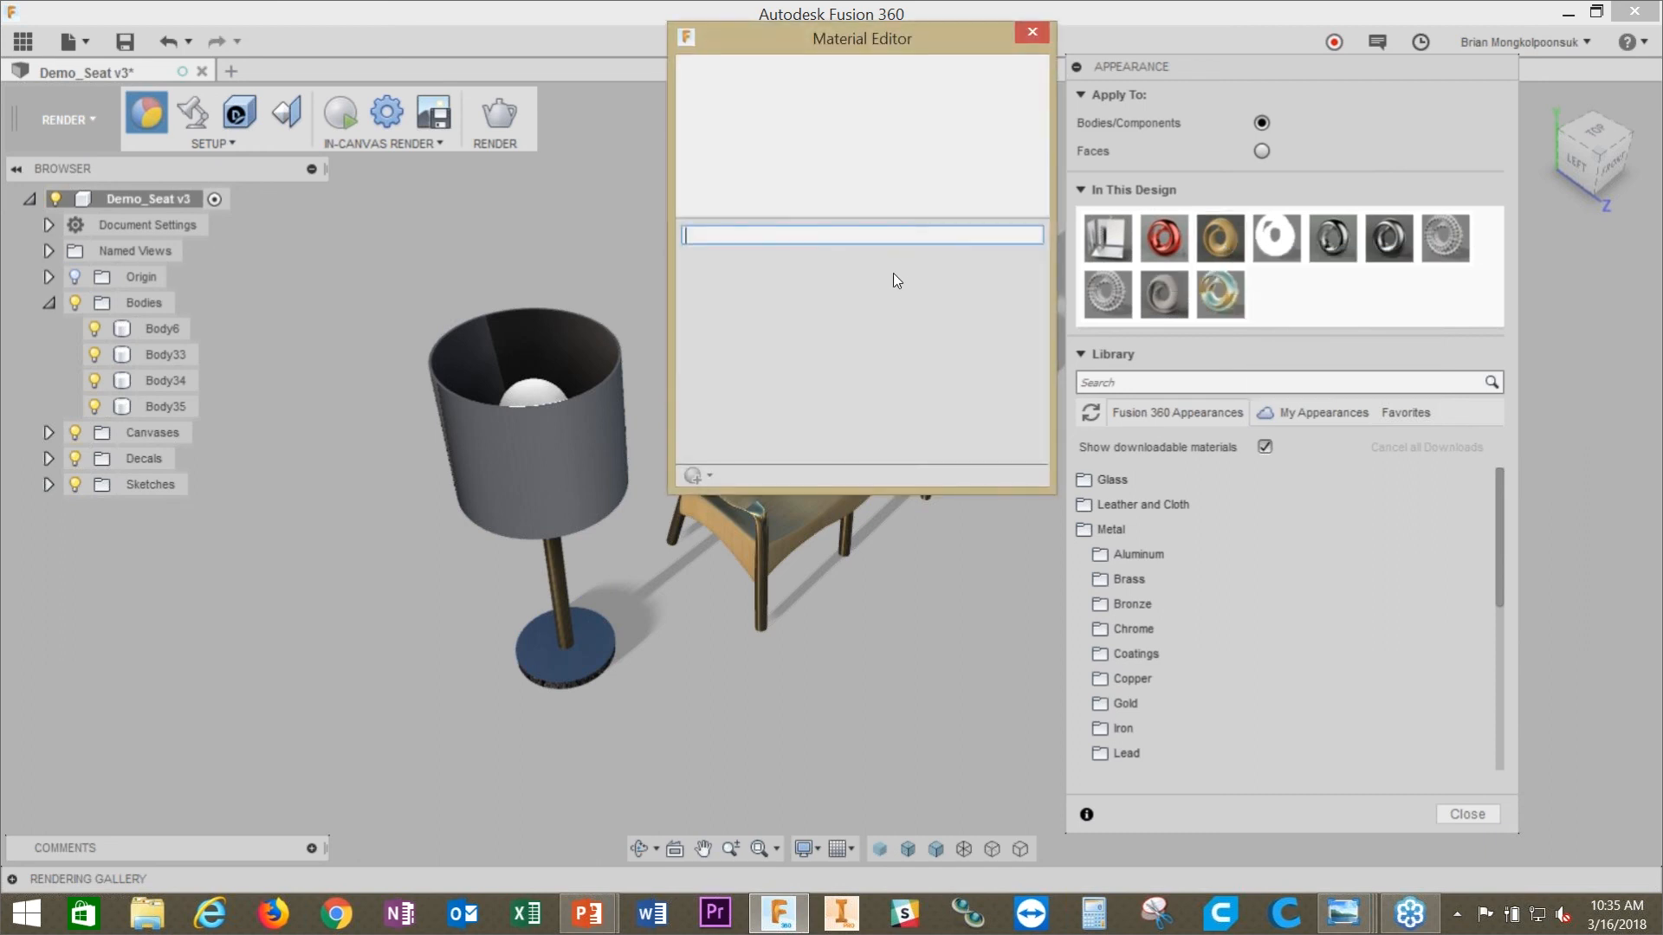
left_click_drag(1046, 291, 1058, 253)
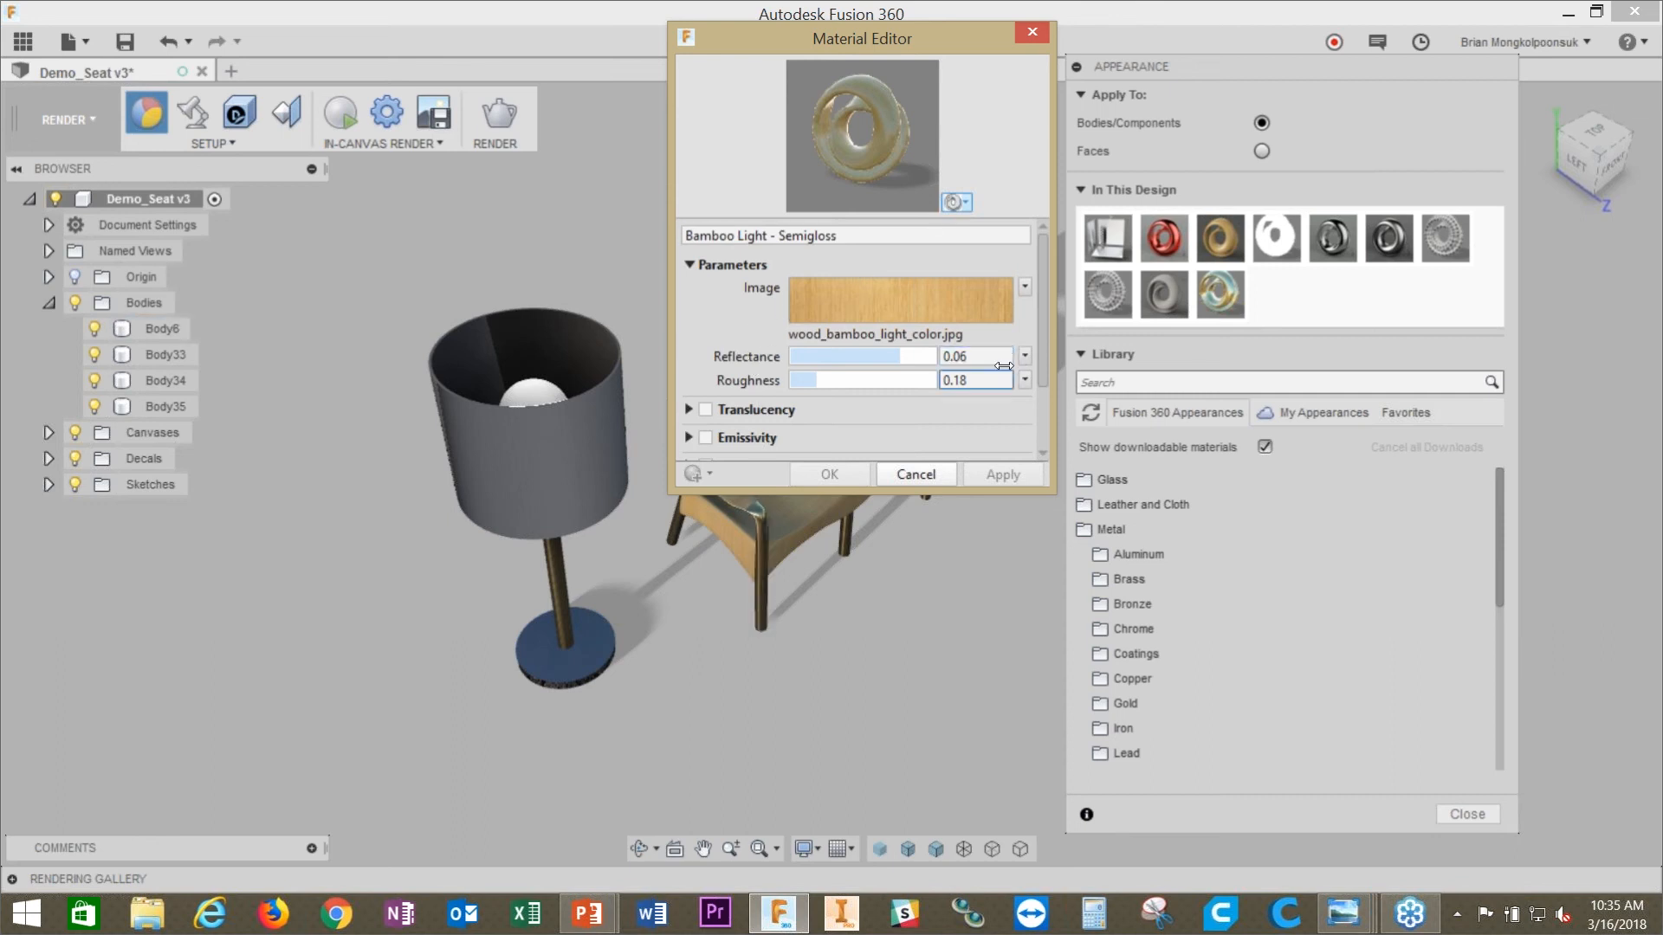
left_click(931, 479)
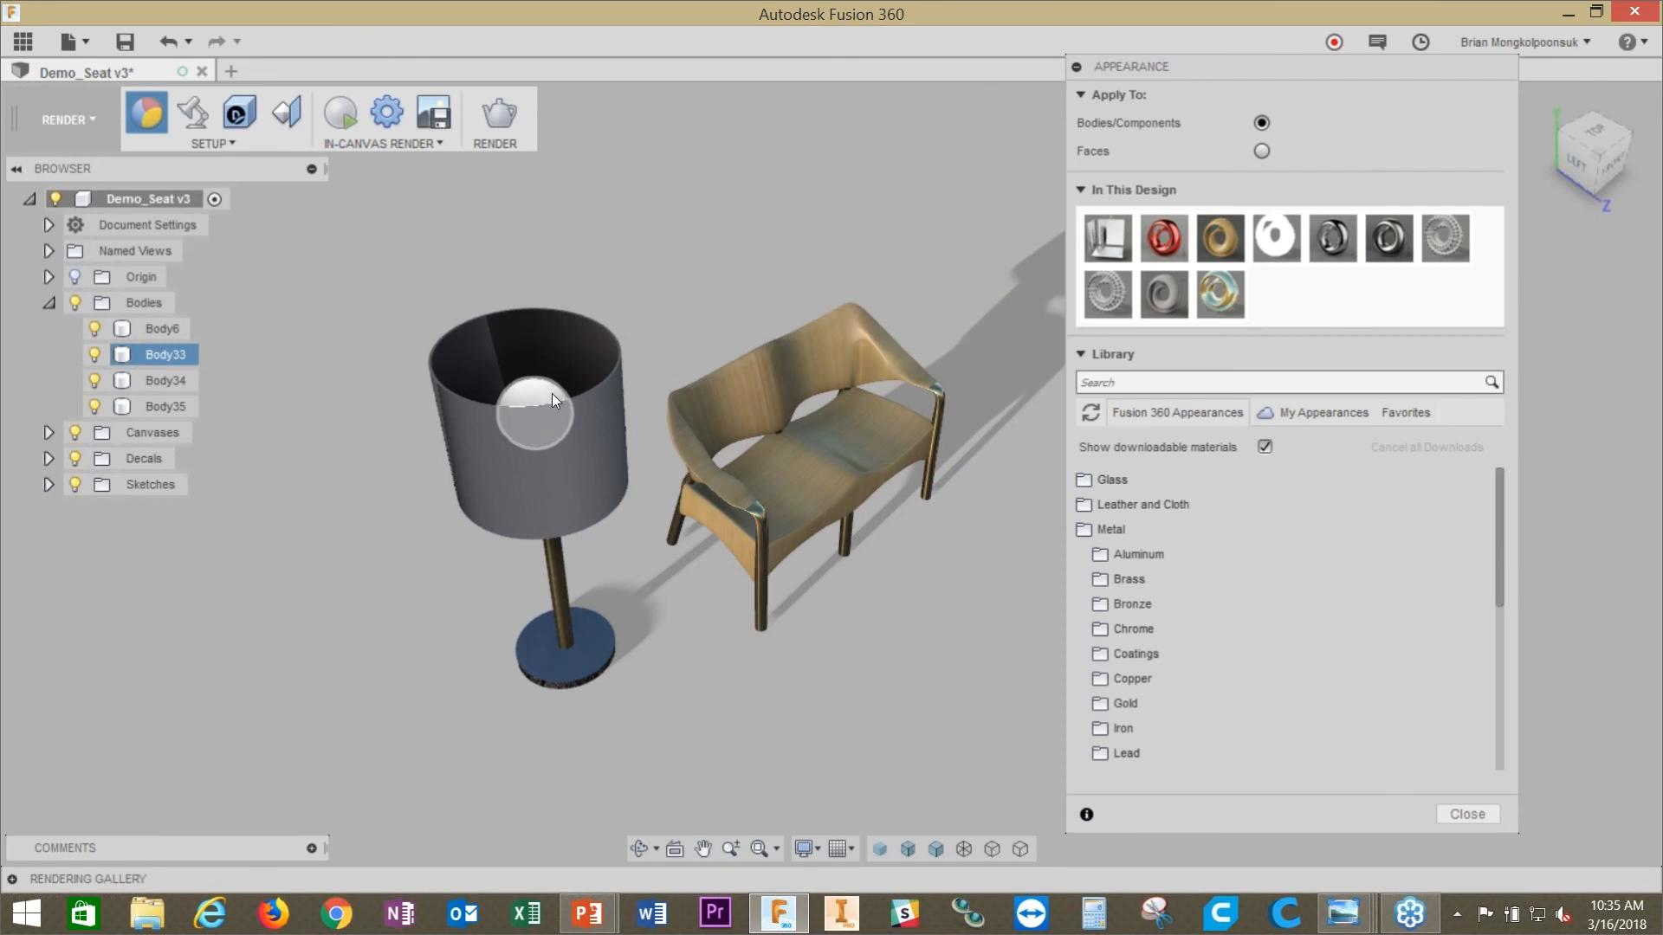
Step: Reopen the frosted bulb appearance to check its luminance setting and close its editor
right_click(1276, 242)
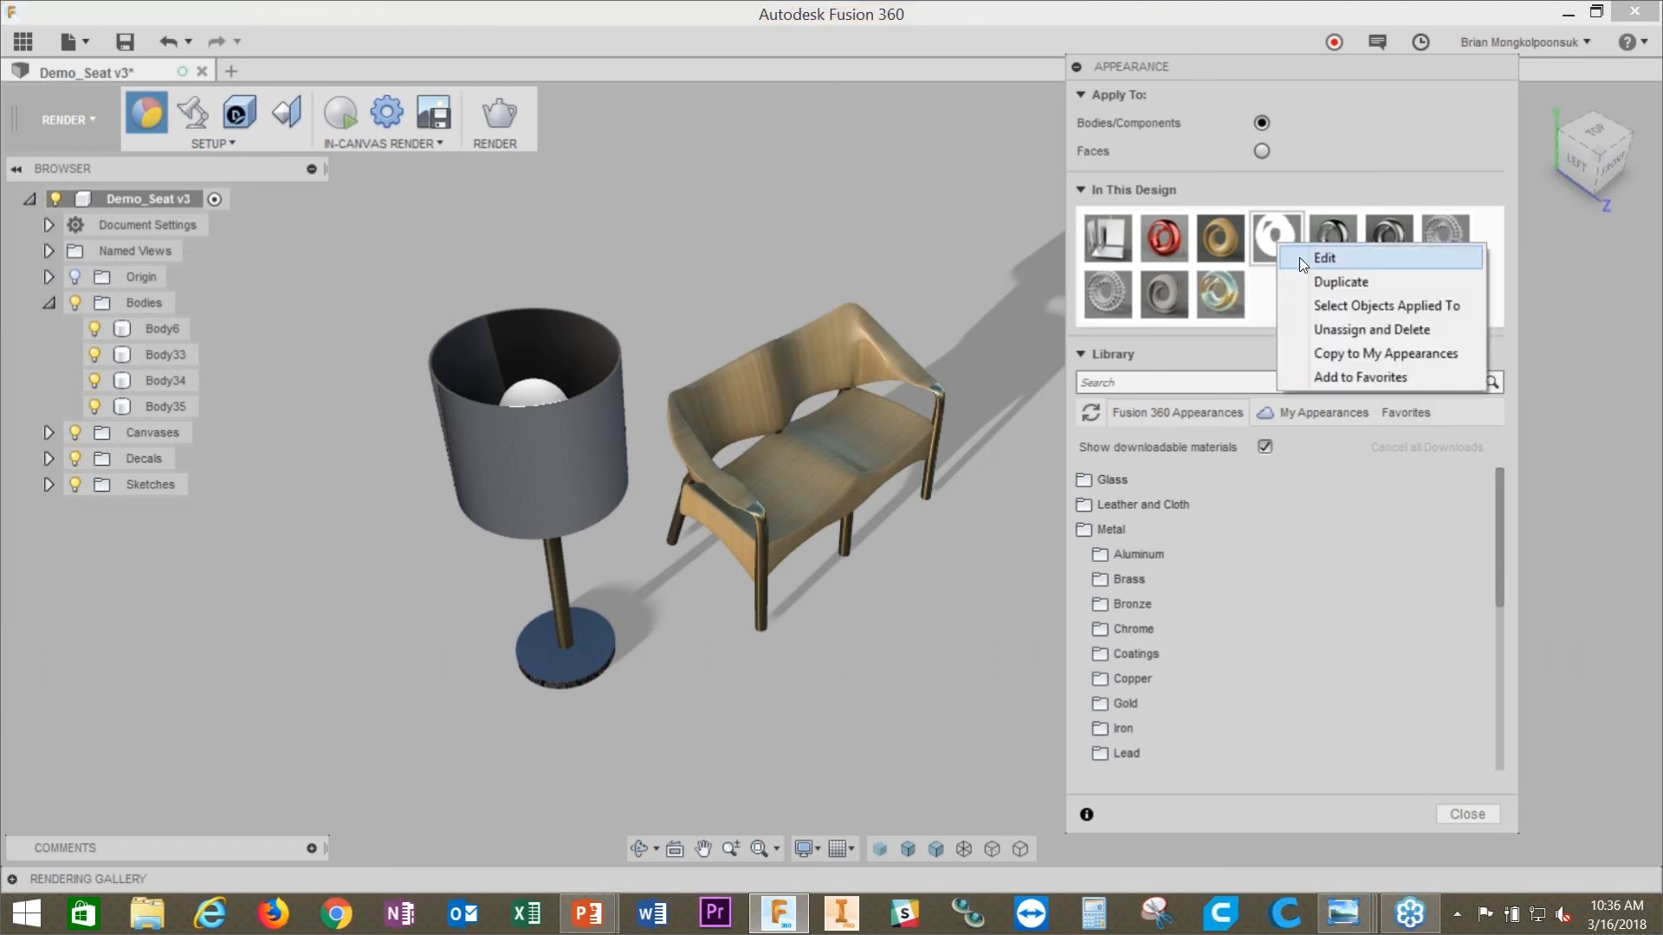
left_click(1299, 257)
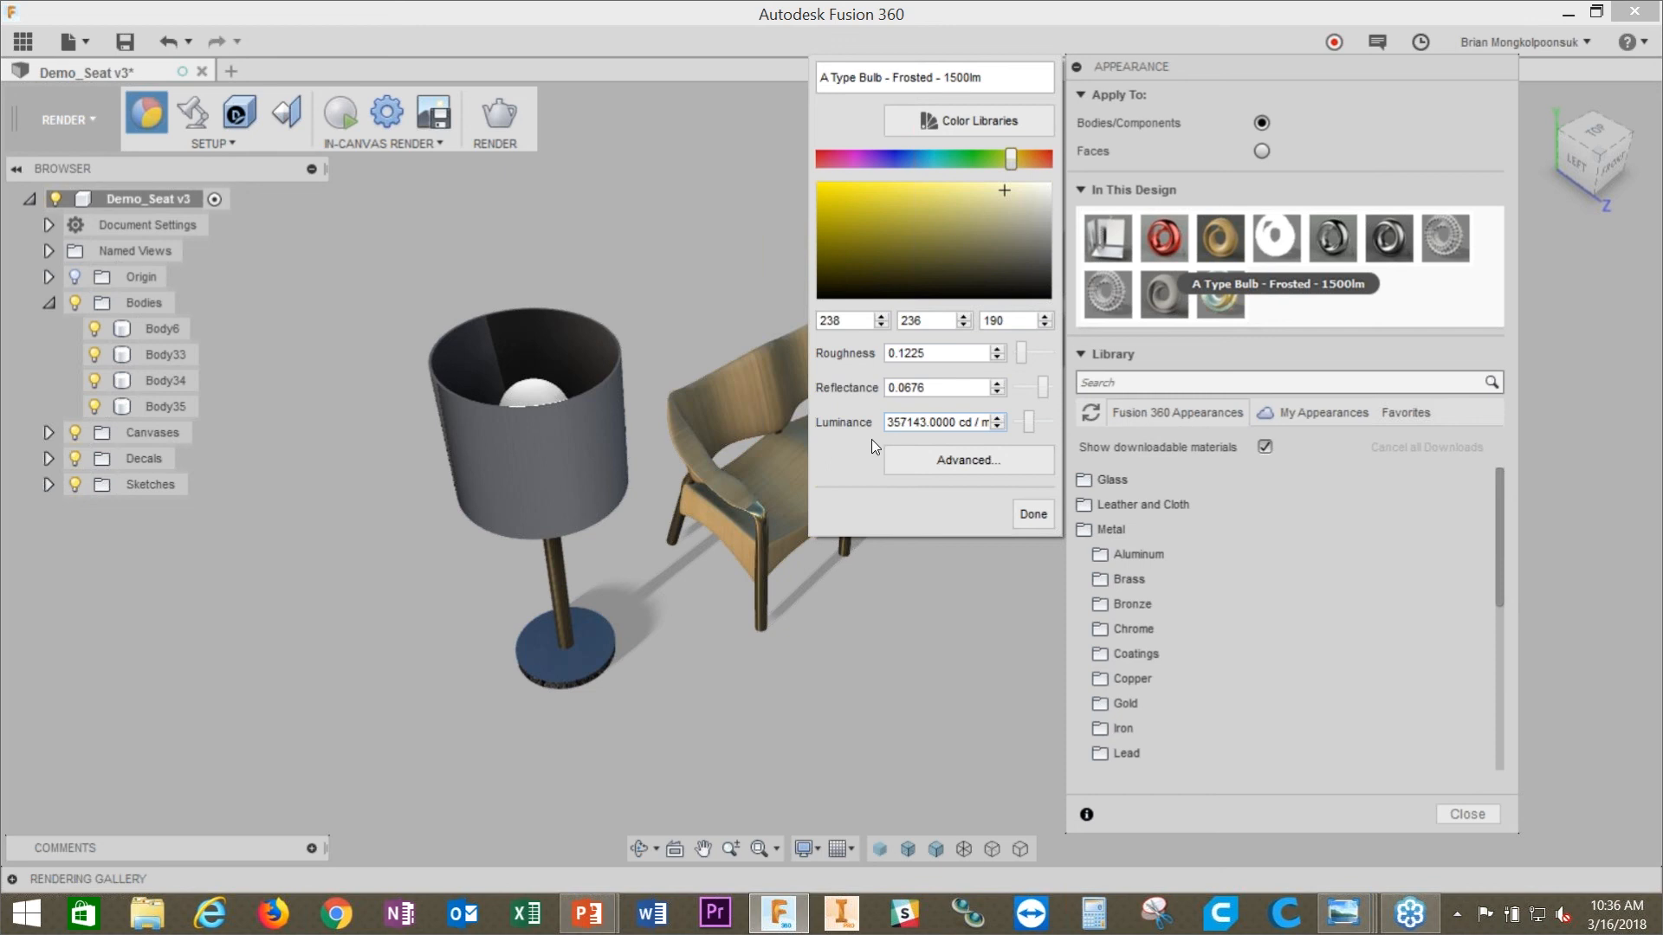
left_click(1029, 513)
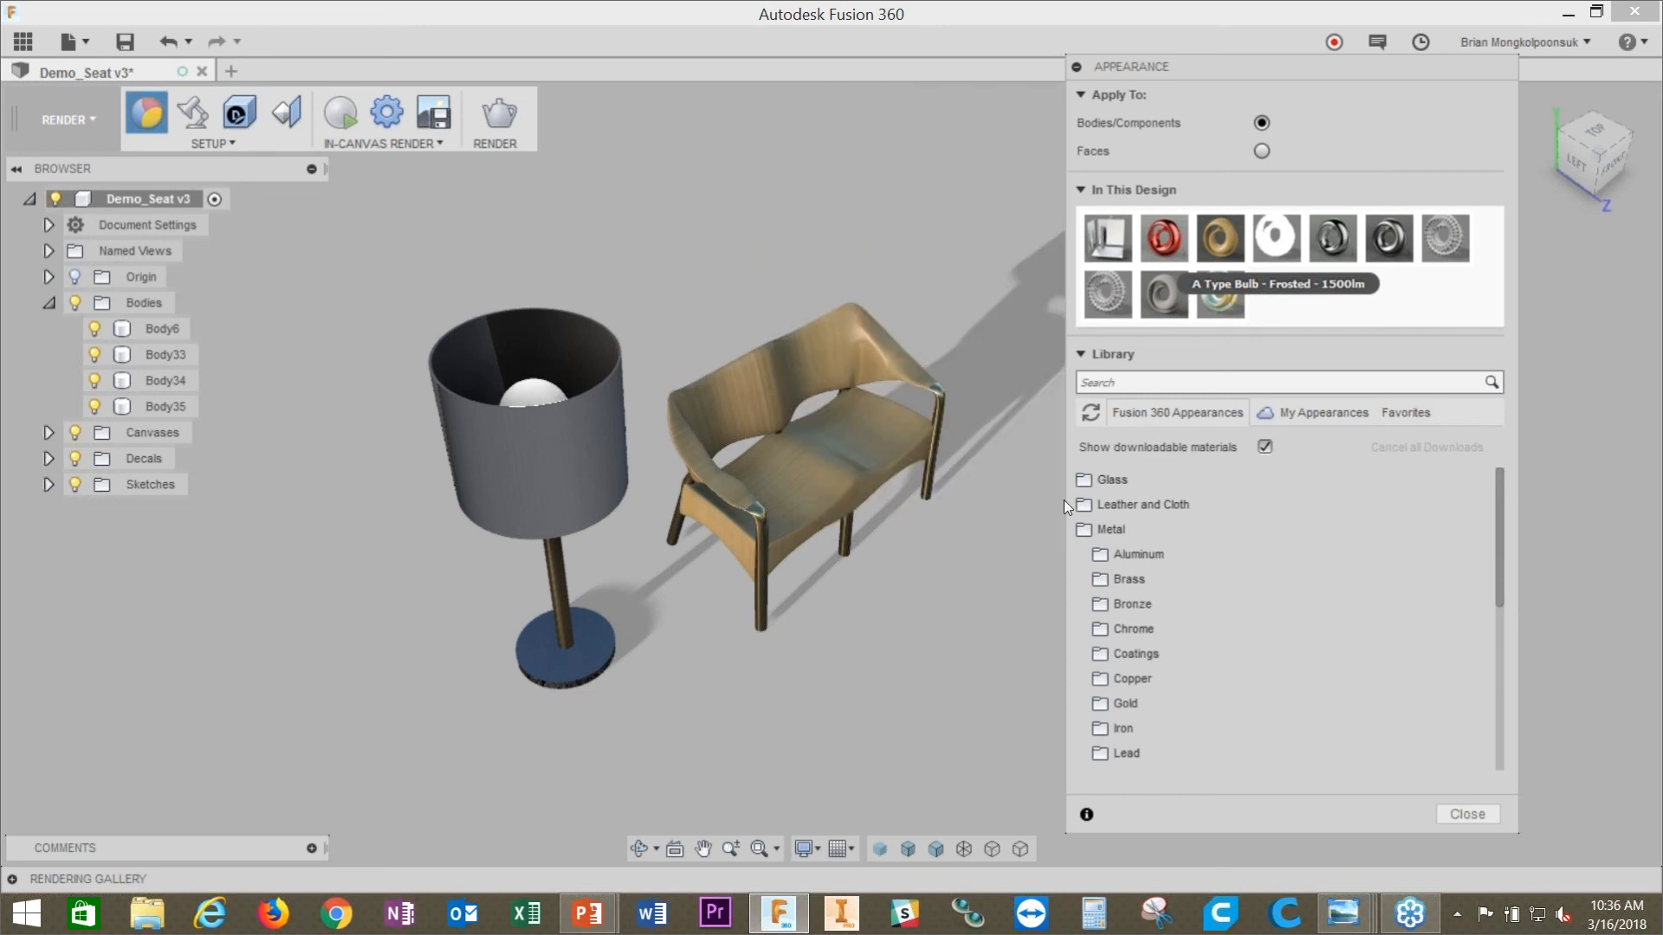
Step: Run an in-canvas render of the lit lamp and bench and compare it with the earlier lamp render in Windows Photo Viewer
left_click(340, 113)
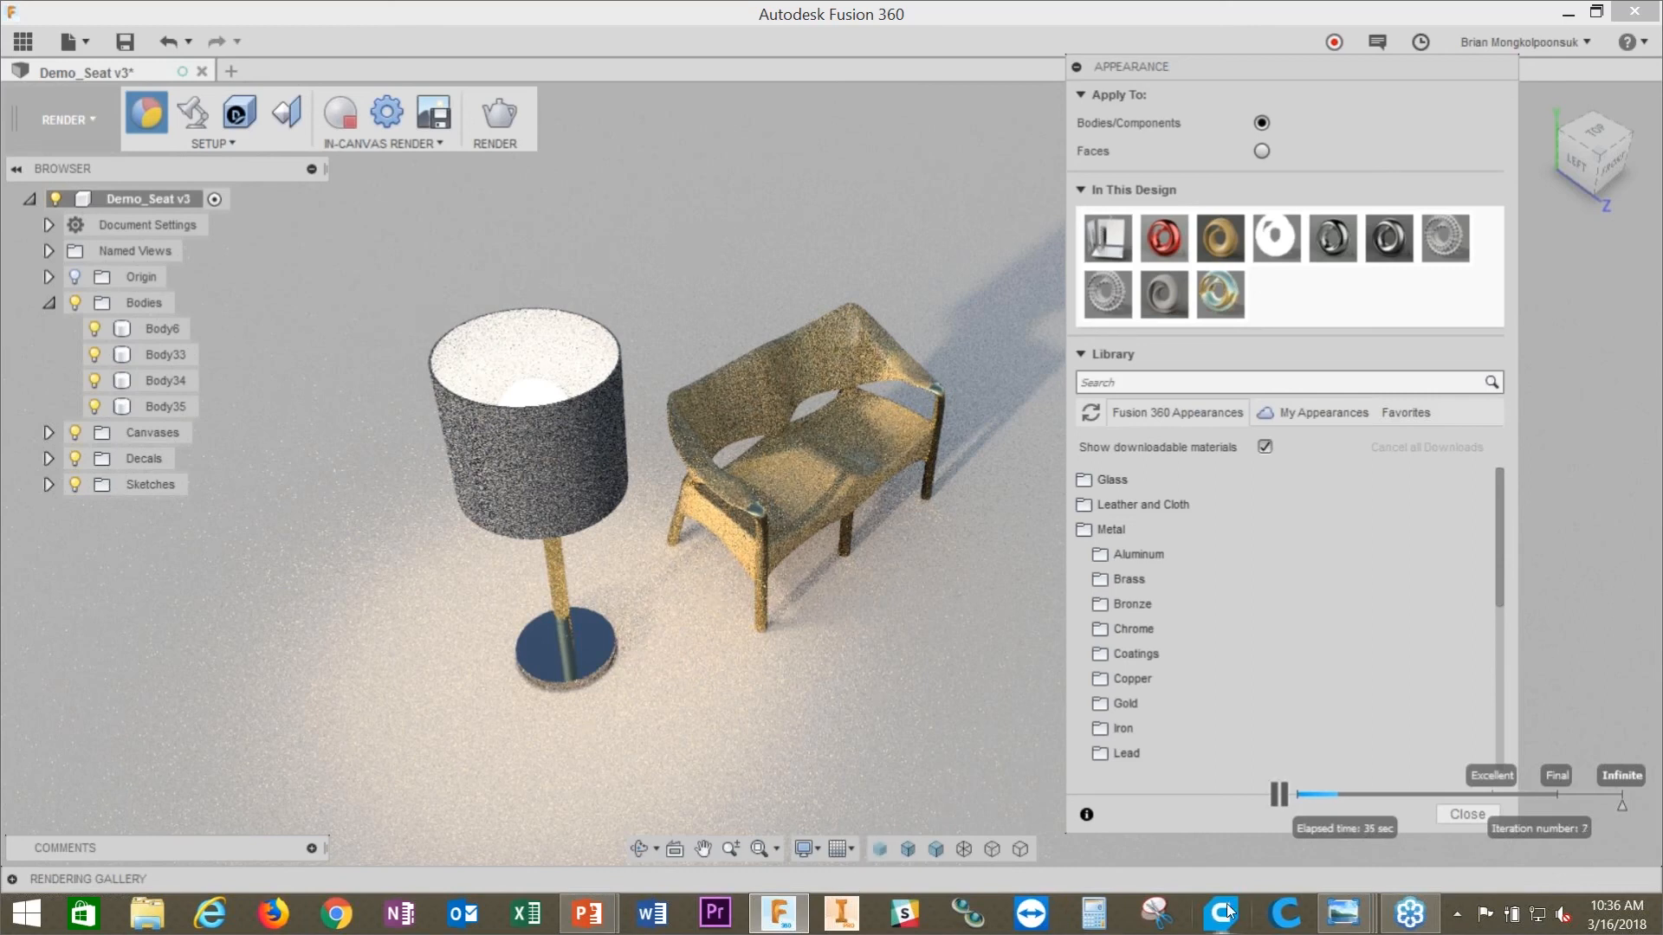
mouse_move(1358, 916)
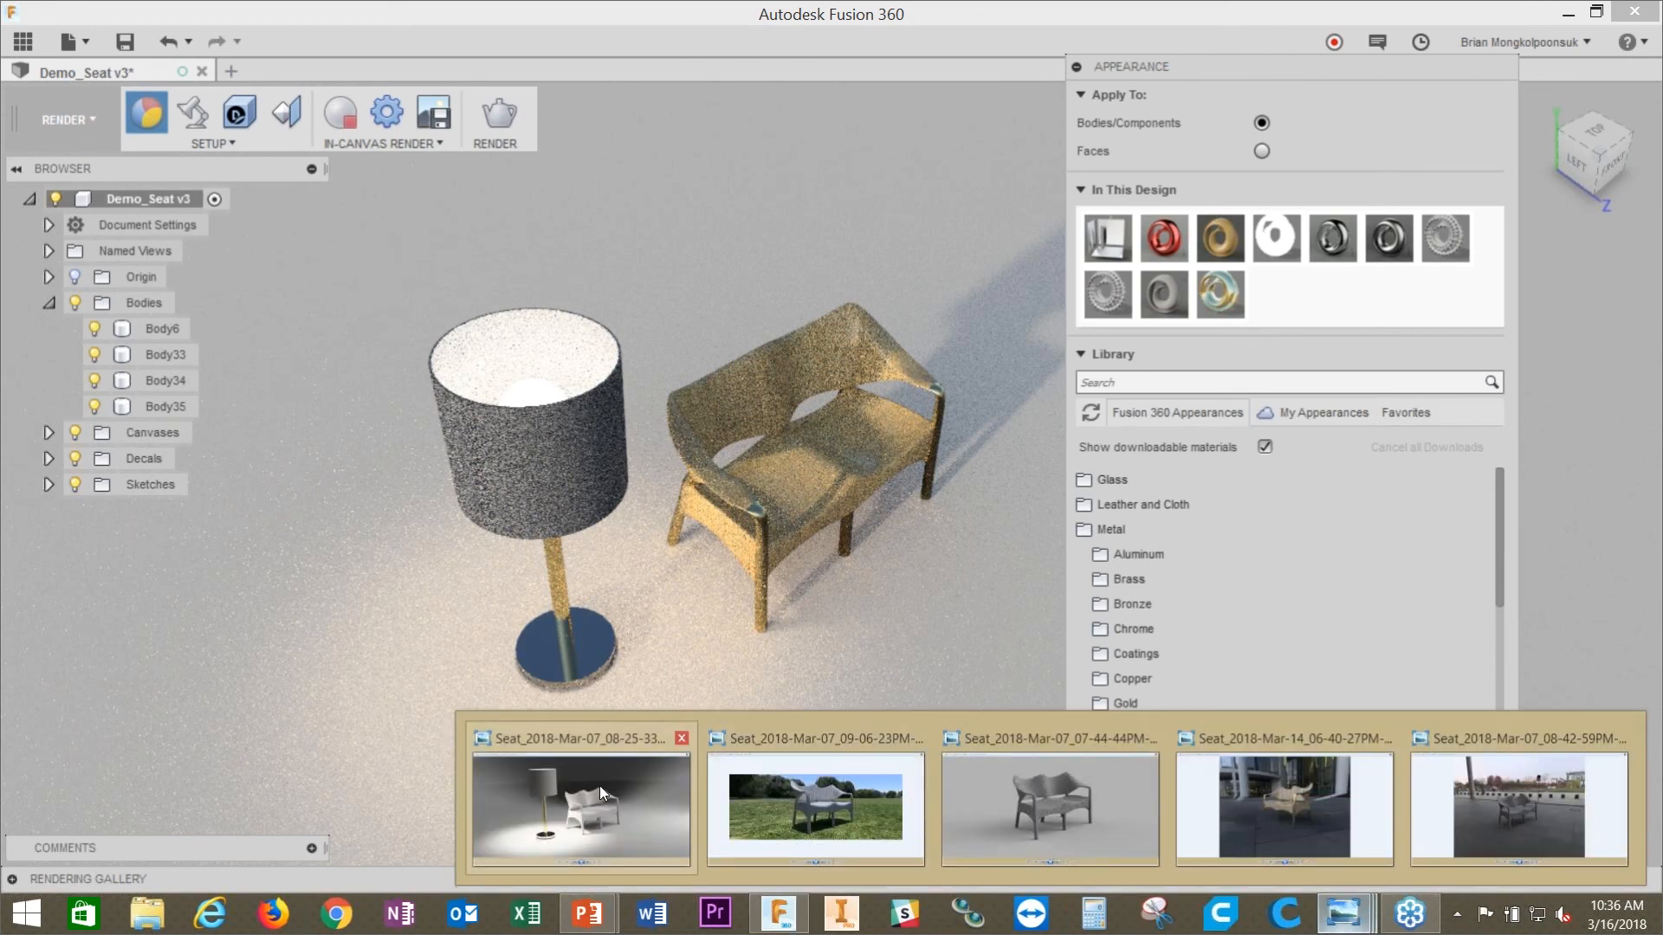
left_click(599, 787)
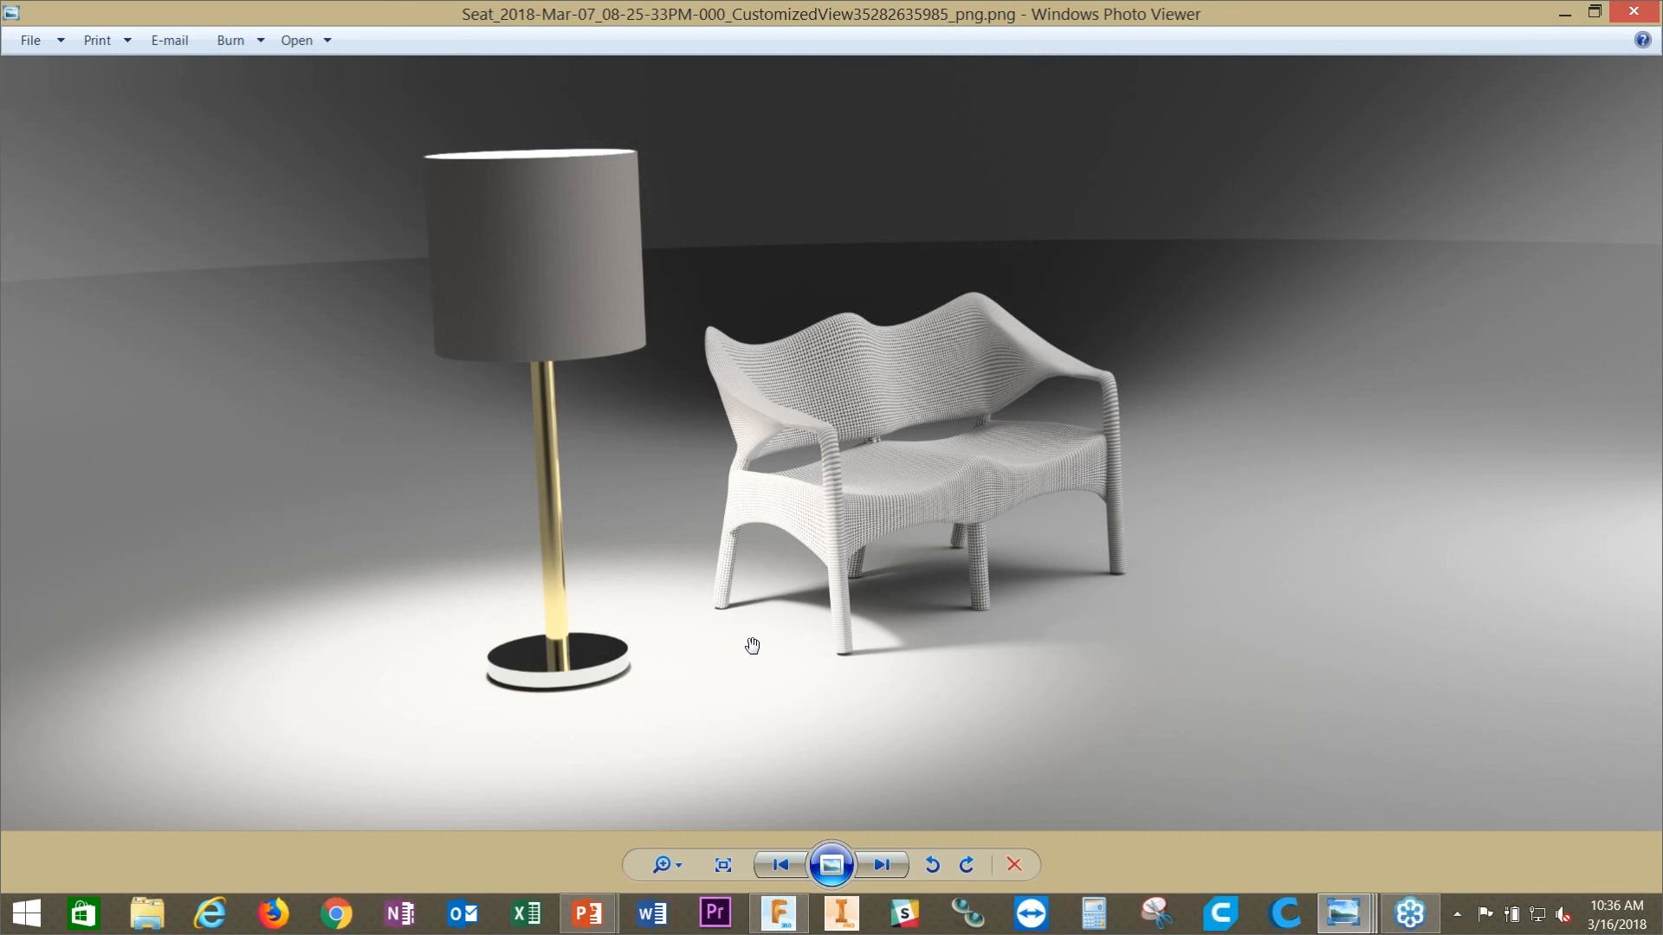
left_click(1563, 13)
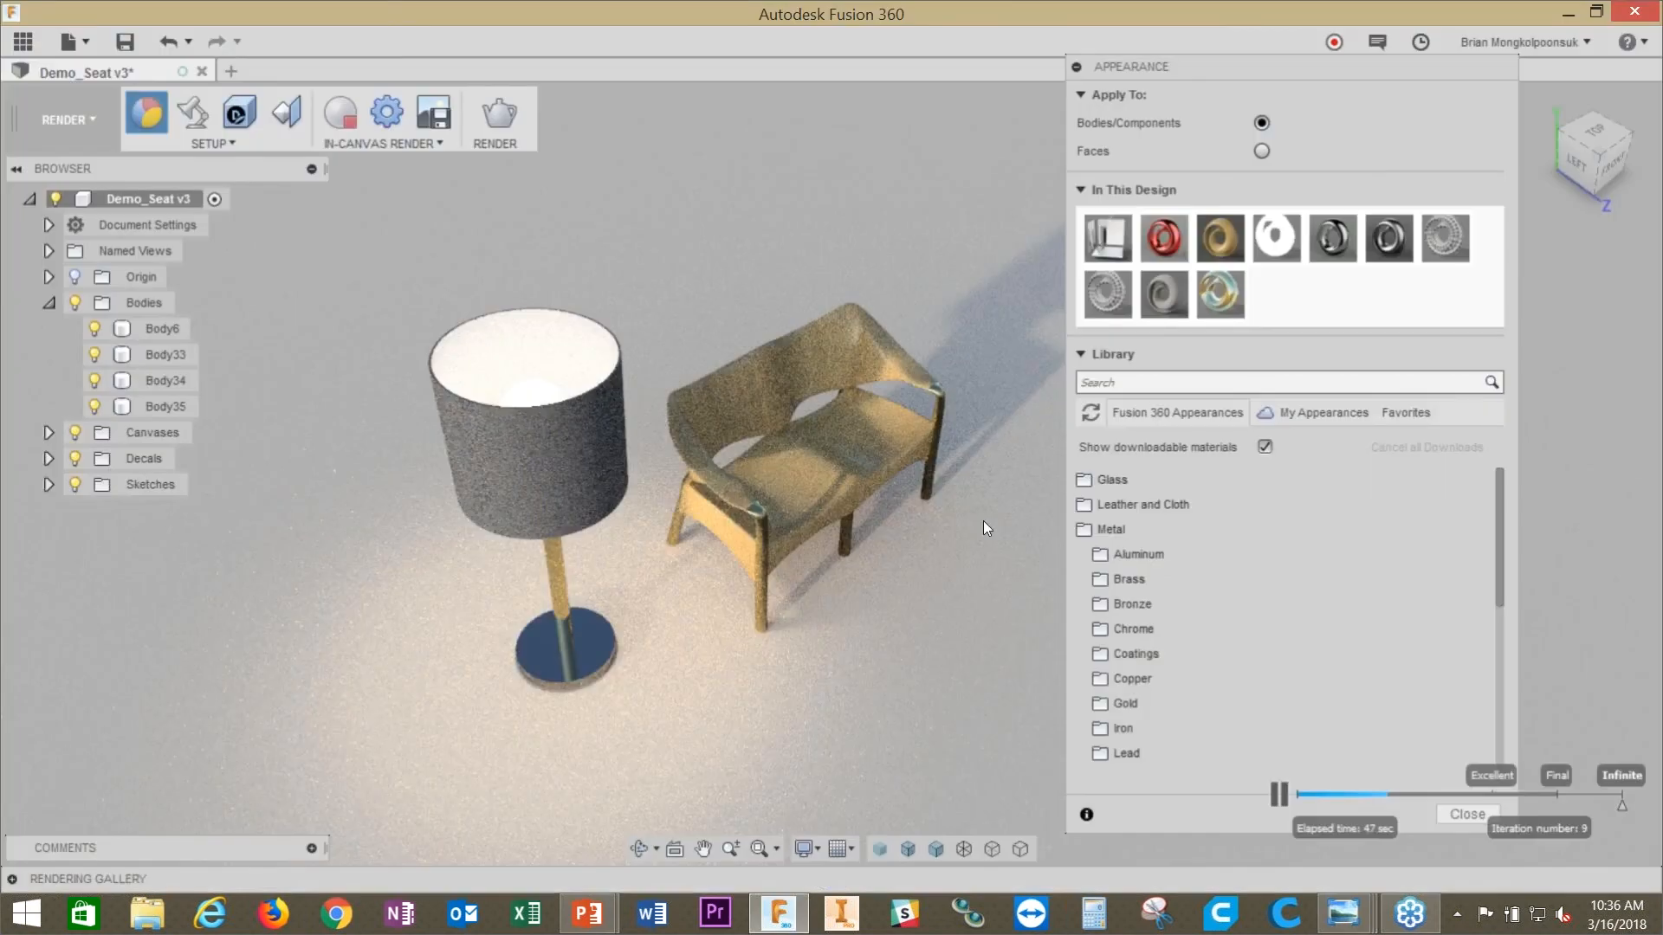
Step: Stop the in-canvas render and lower the viewpoint on the lamp and bench to a flatter three-quarter view
left_click(335, 115)
middle_click_drag(736, 361, 728, 315, "shift")
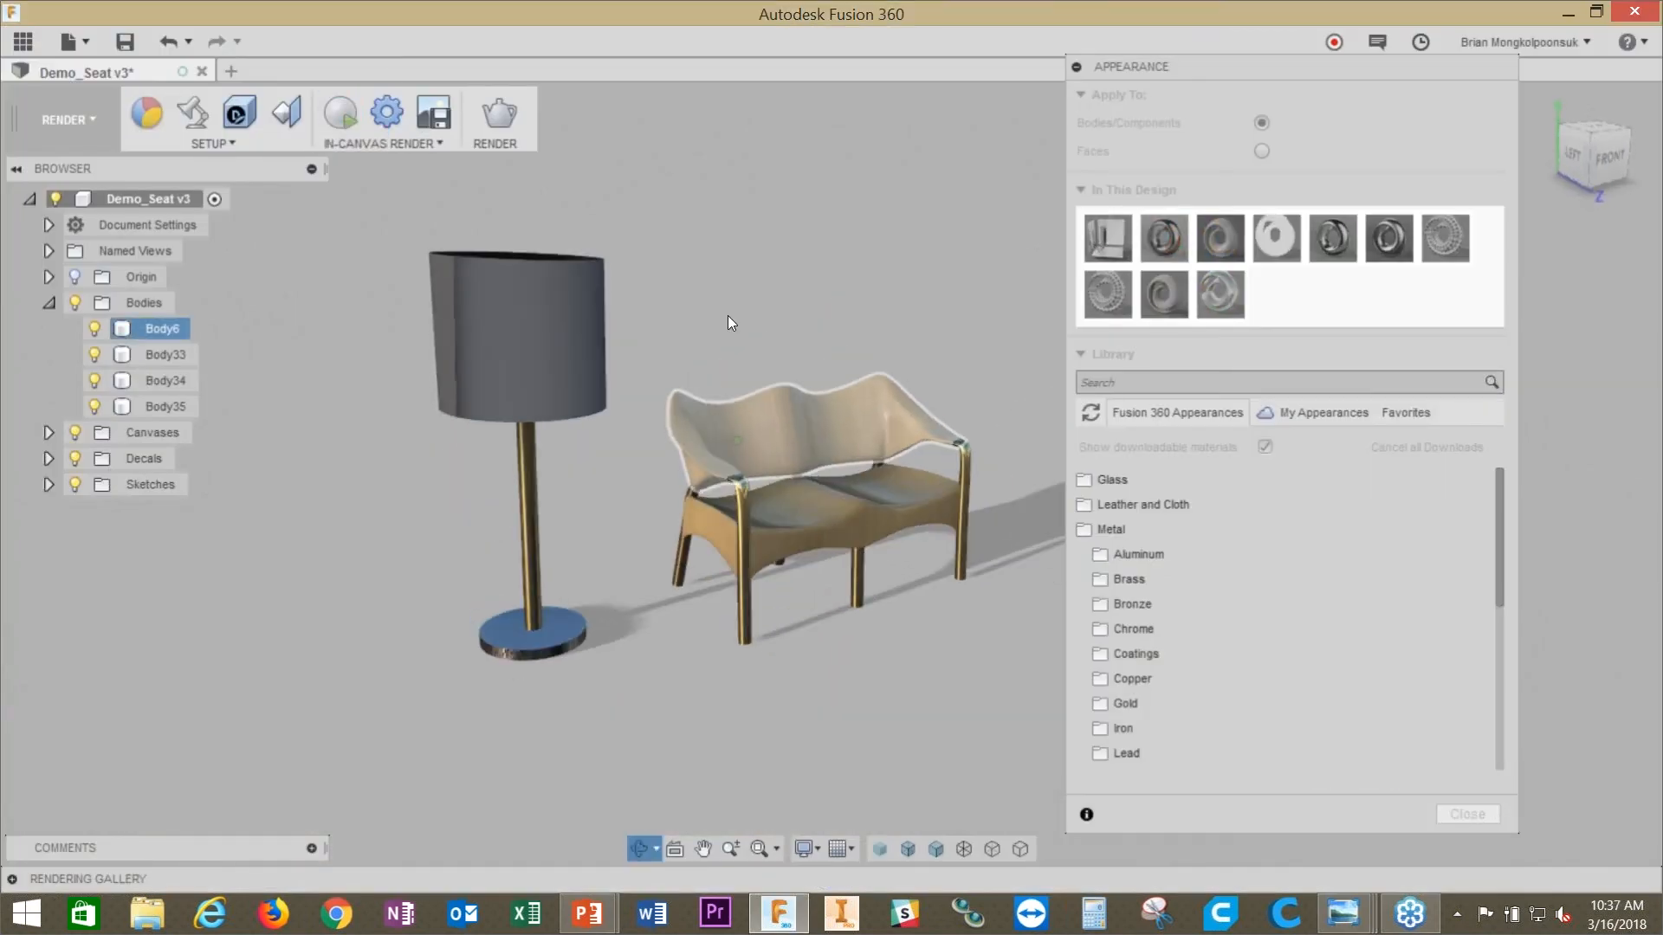
scroll(748, 382, "down", 2)
scroll(748, 382, "up", 2)
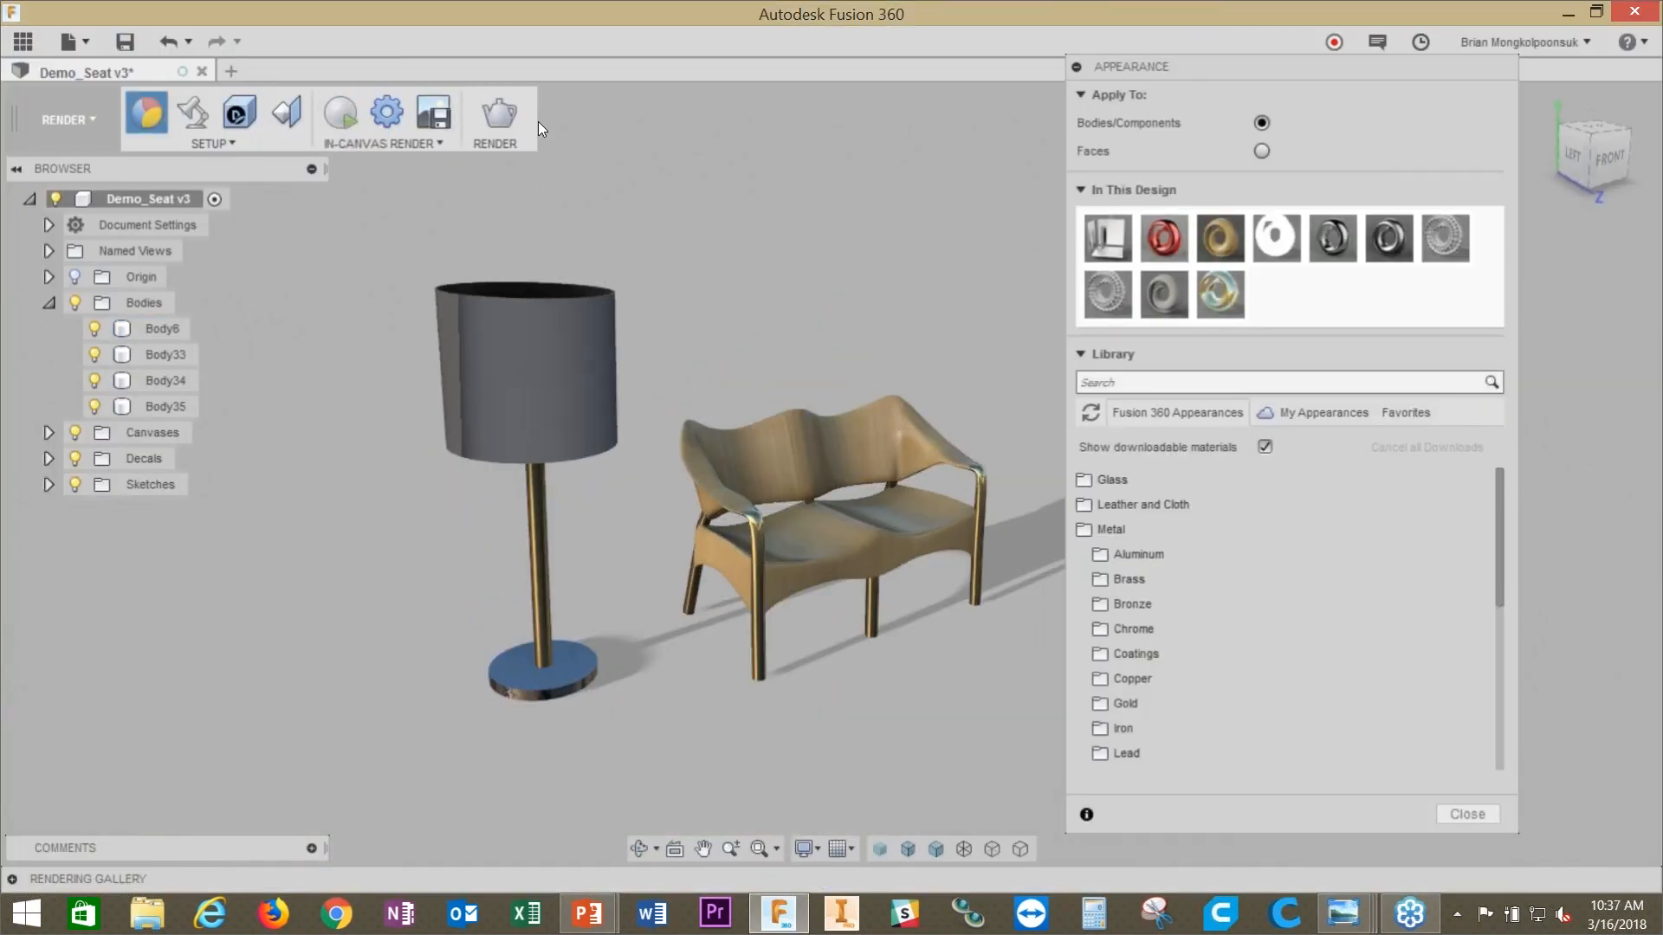
Step: Open the finished v3 bench render from the rendering gallery and review its image download formats
left_click(17, 878)
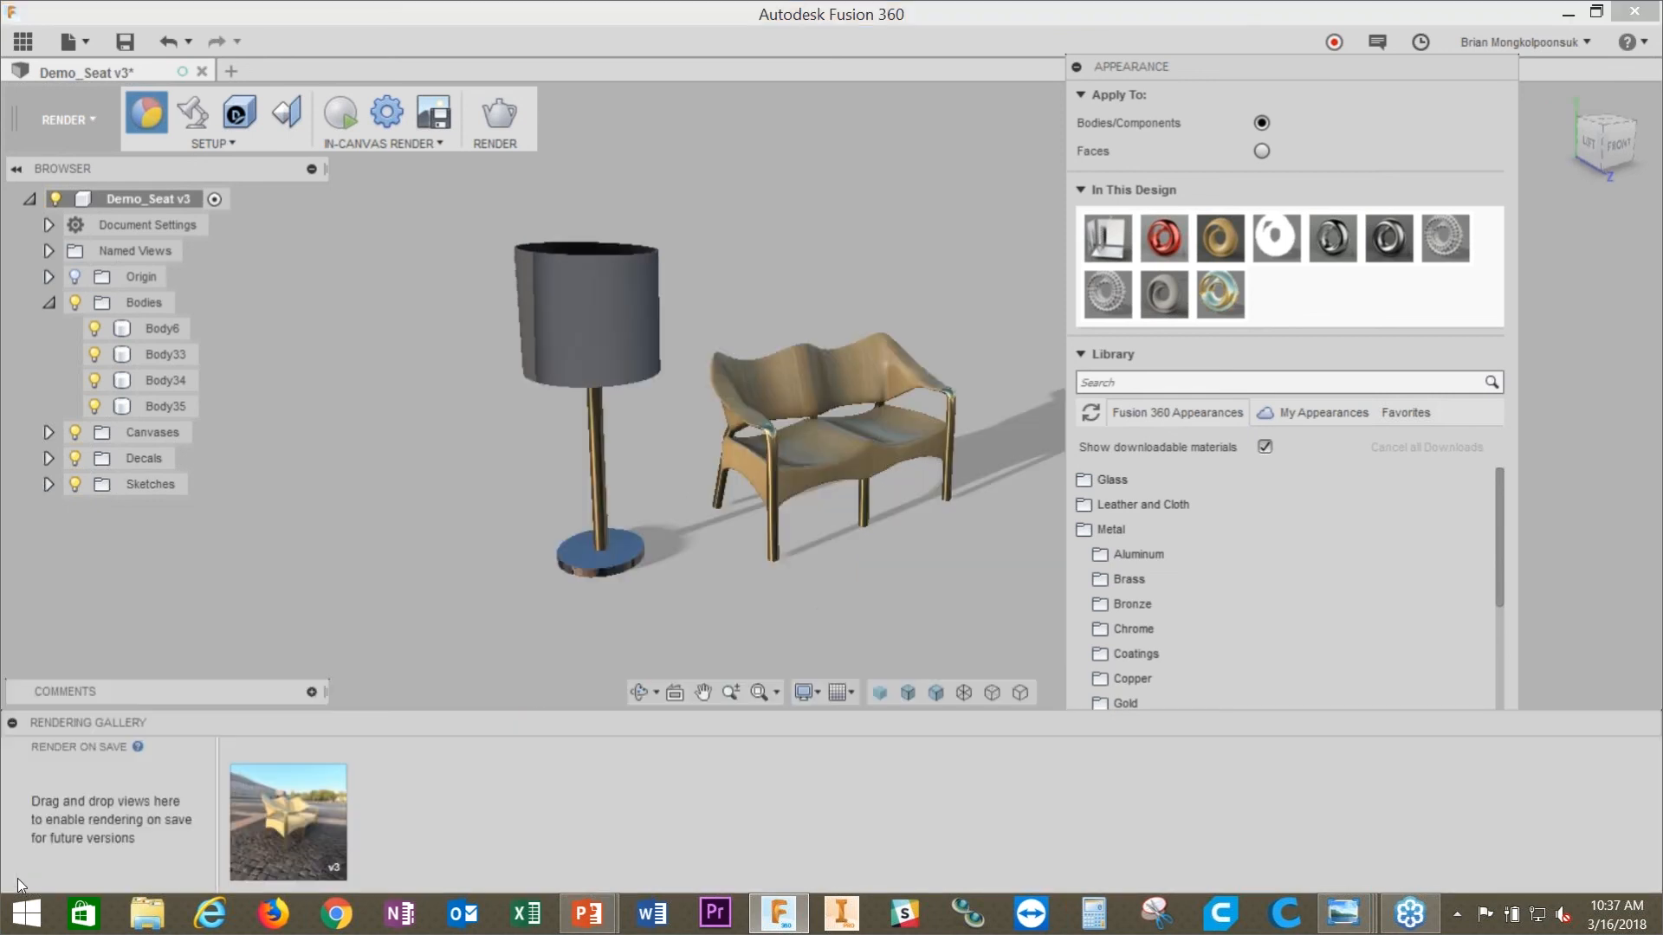
left_click(259, 810)
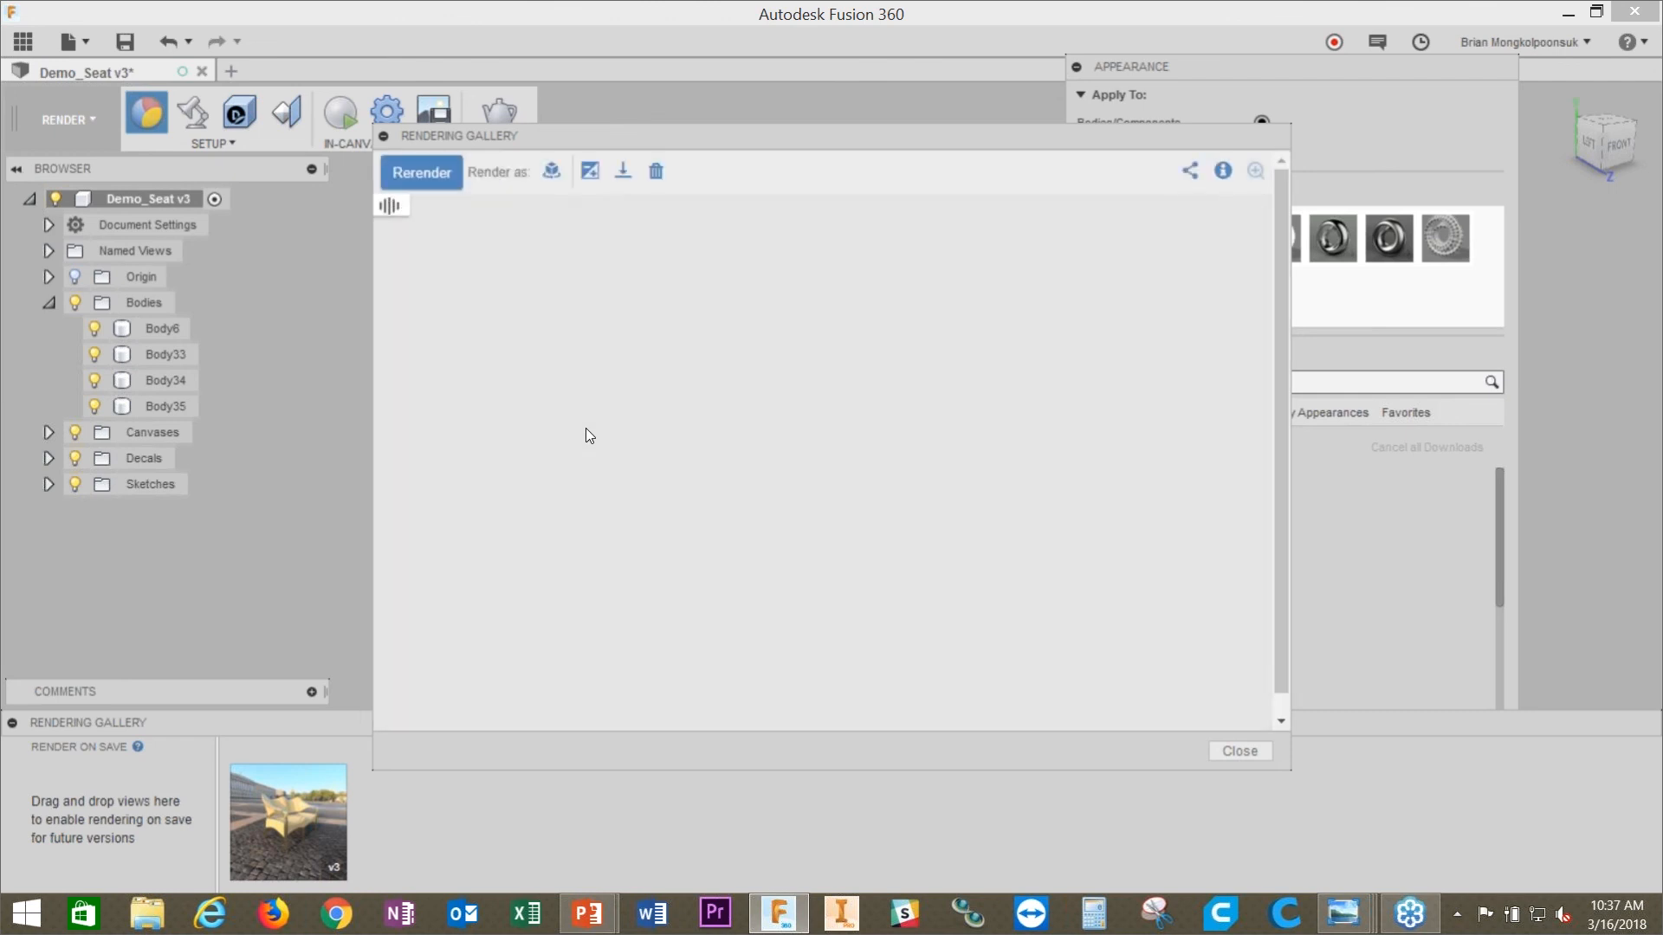
left_click(623, 178)
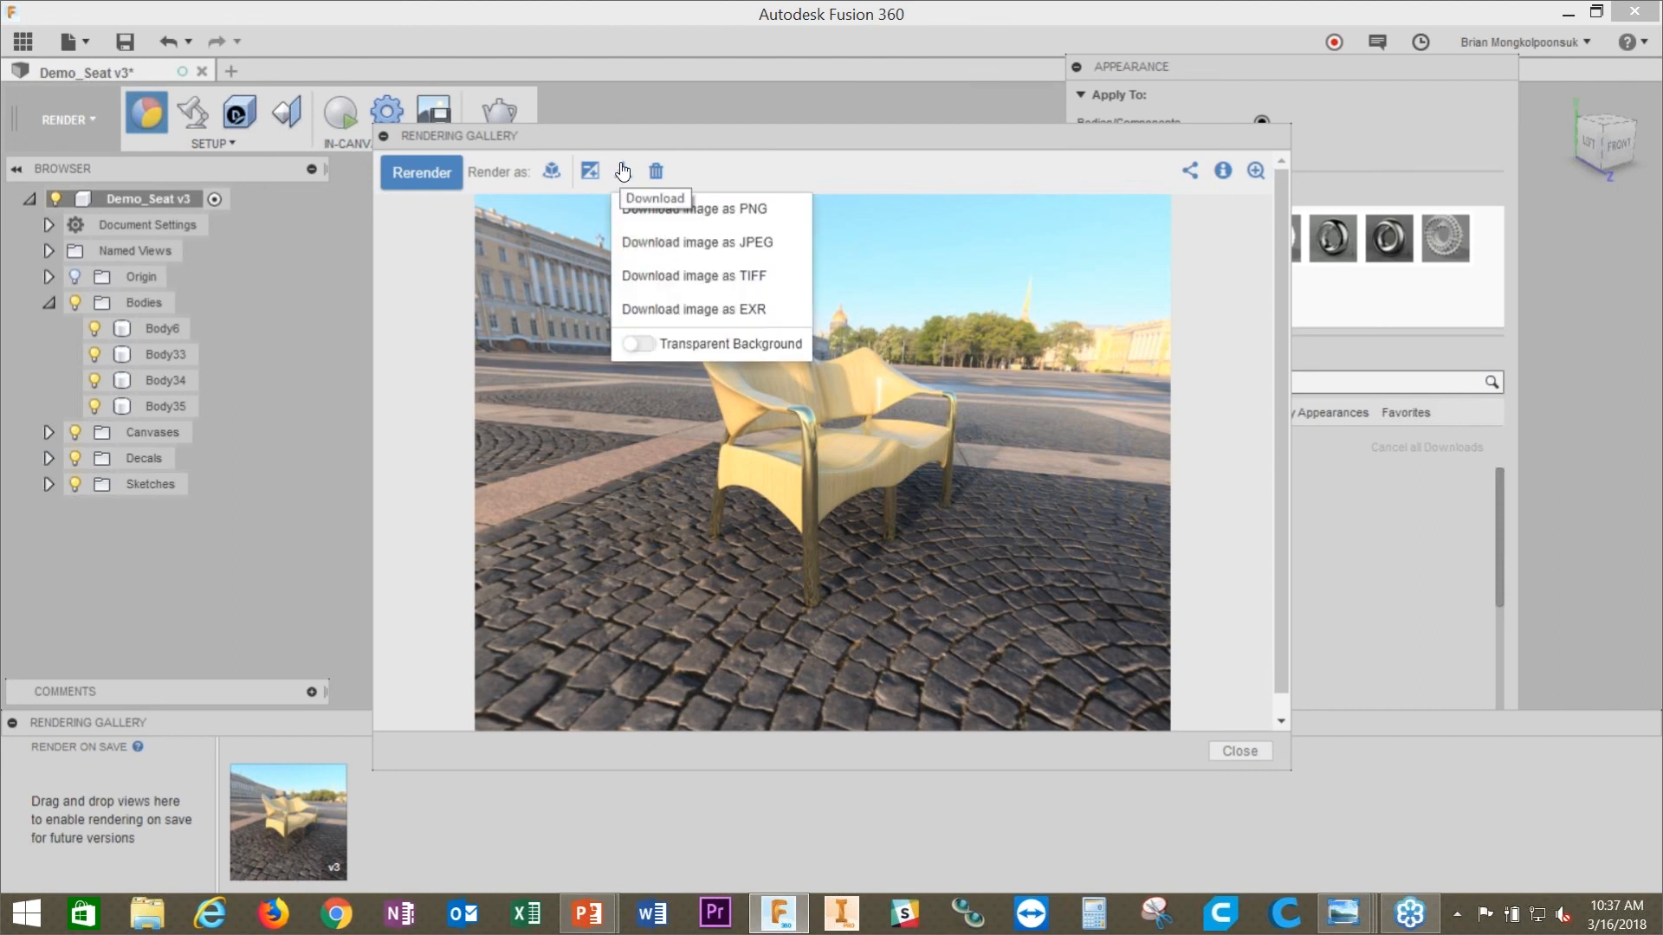
left_click(623, 175)
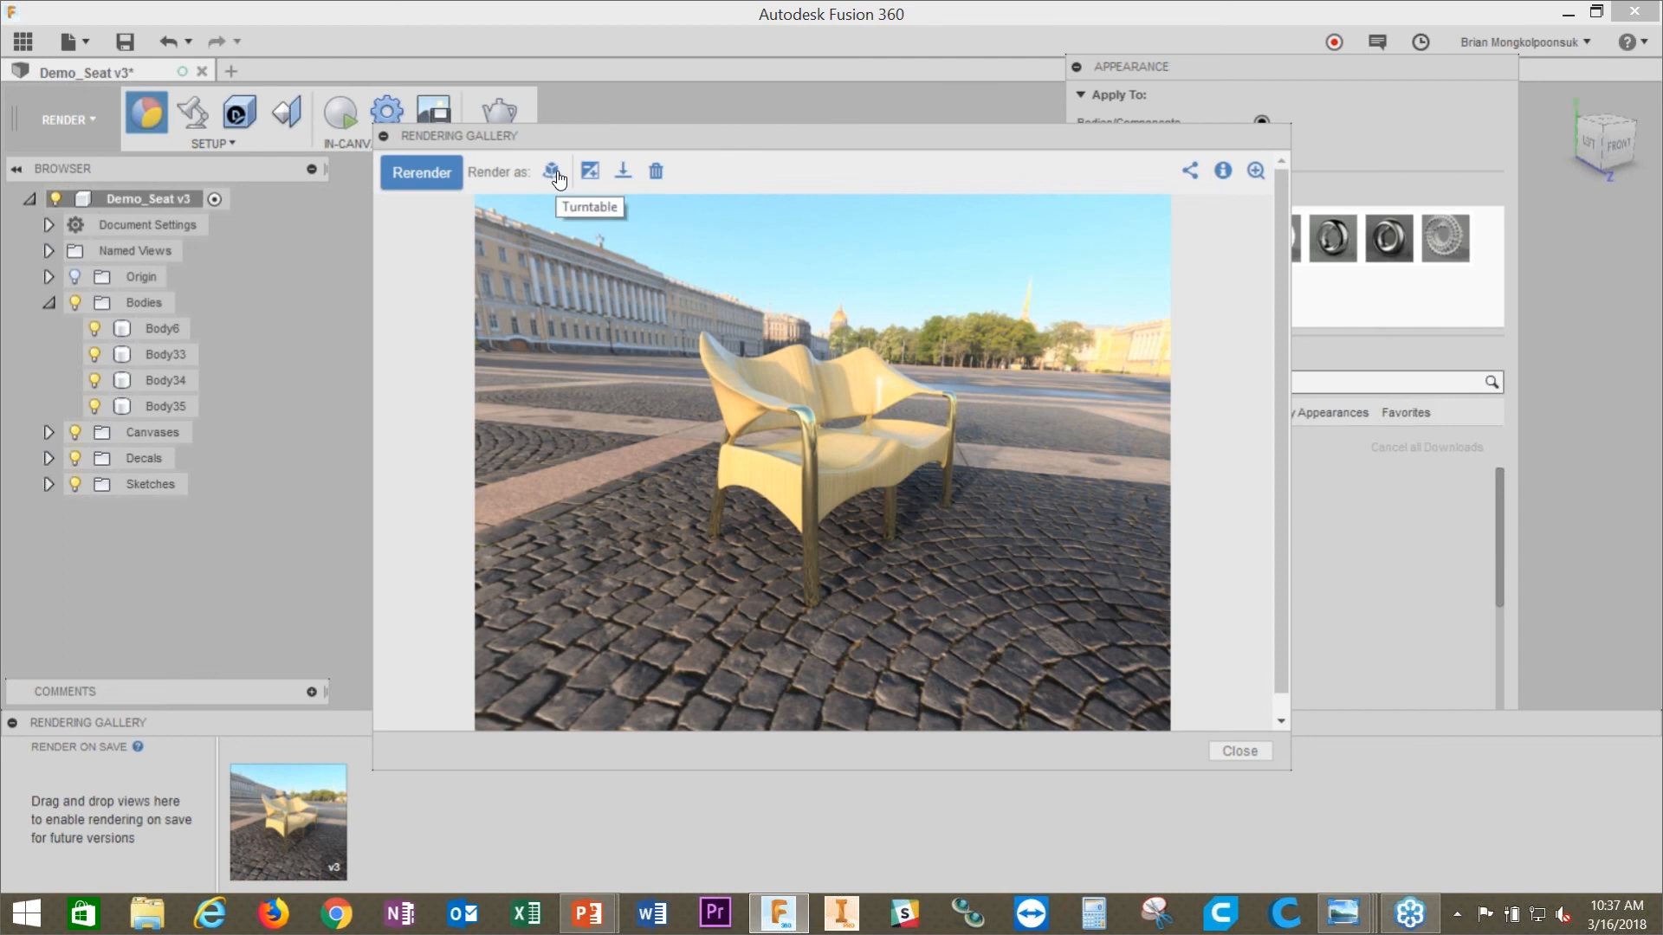